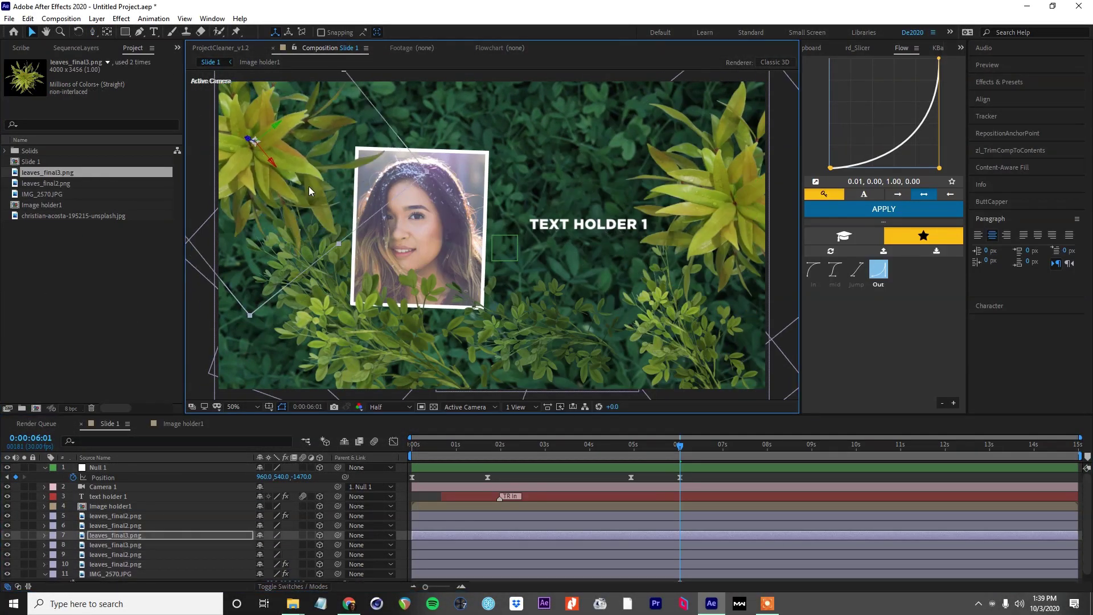
Create a new 1920 x 1080 composition at 30 frames per second with a 15-second duration
key(ctrl+n)
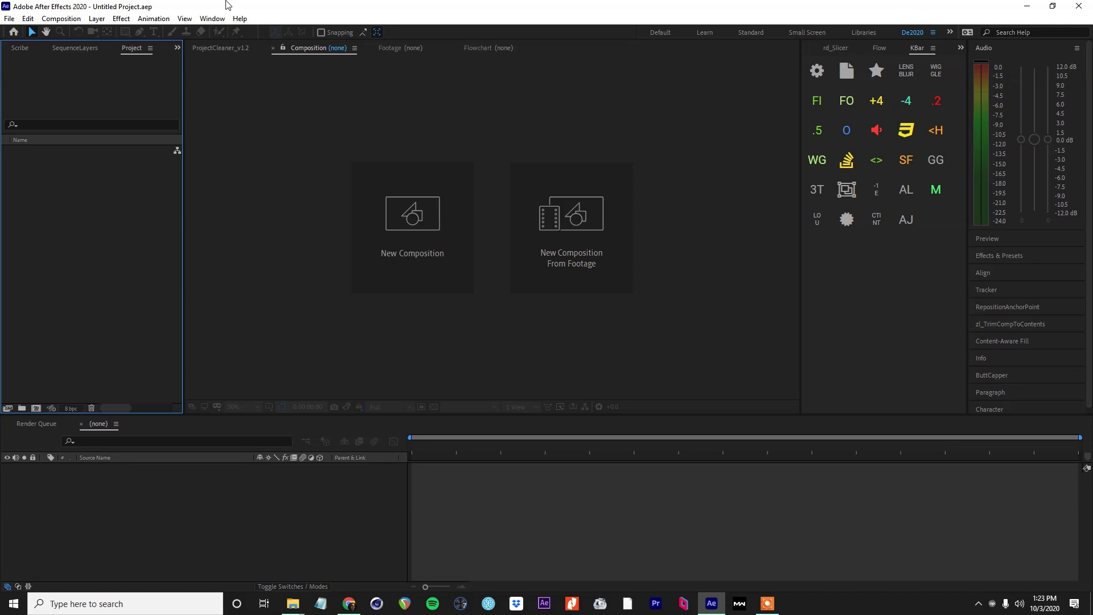
click(401, 248)
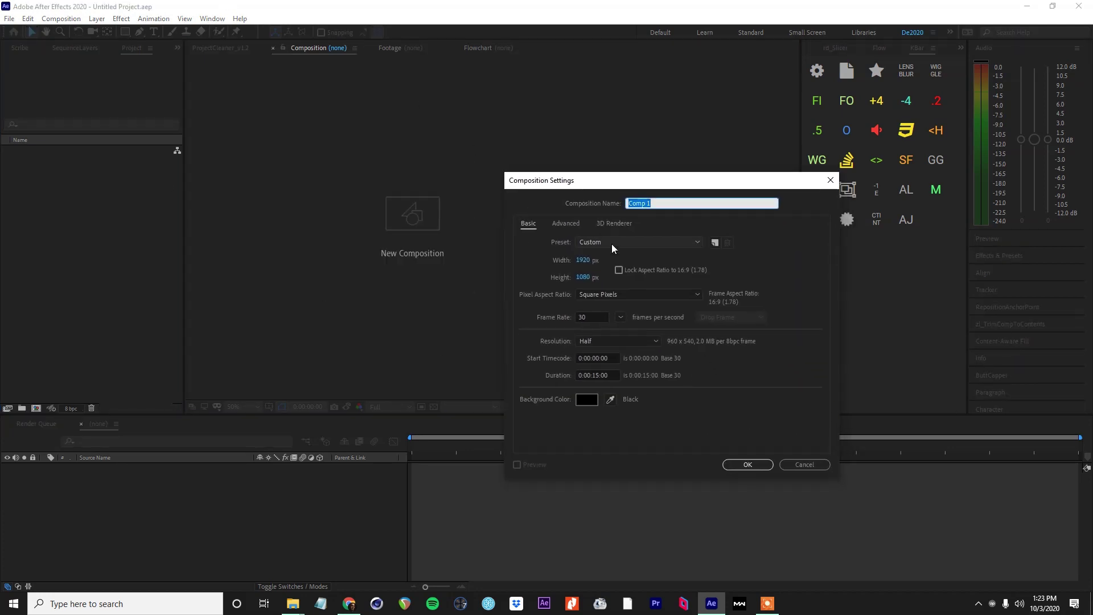
click(603, 318)
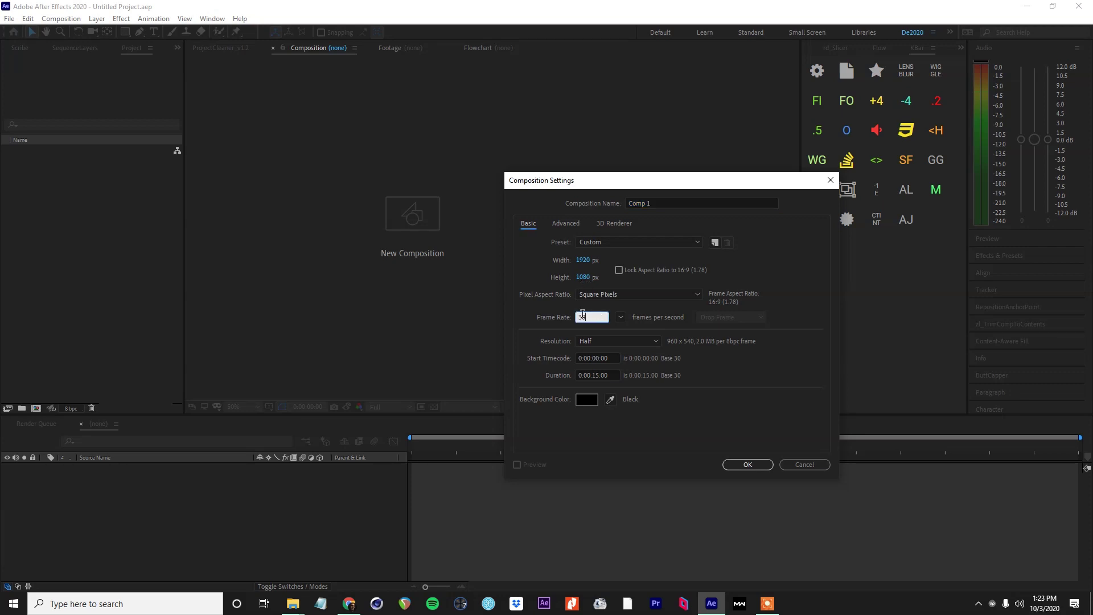
click(600, 376)
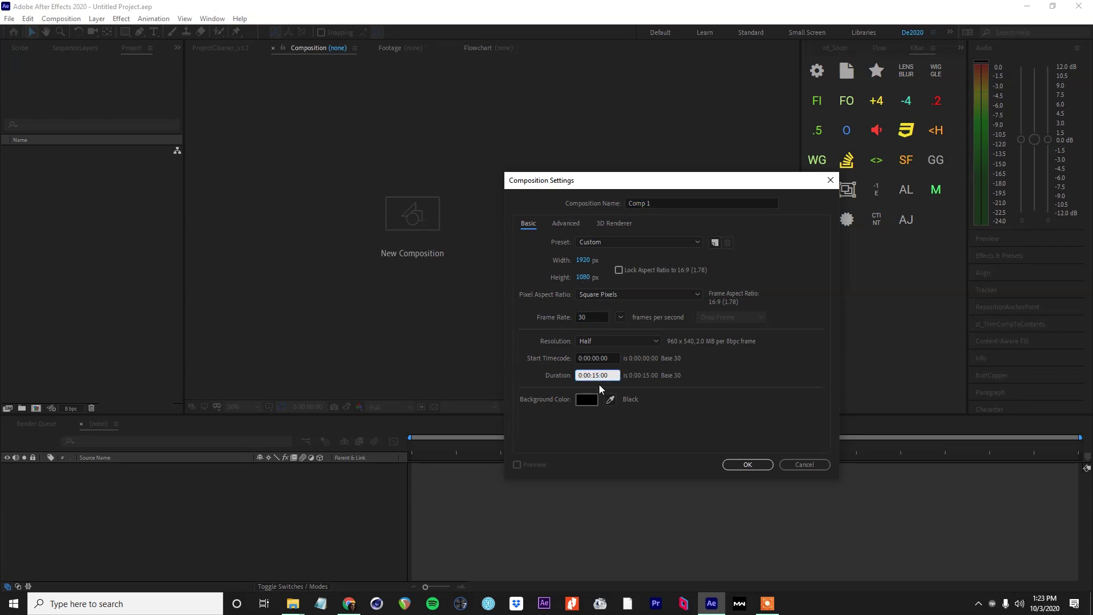
click(751, 467)
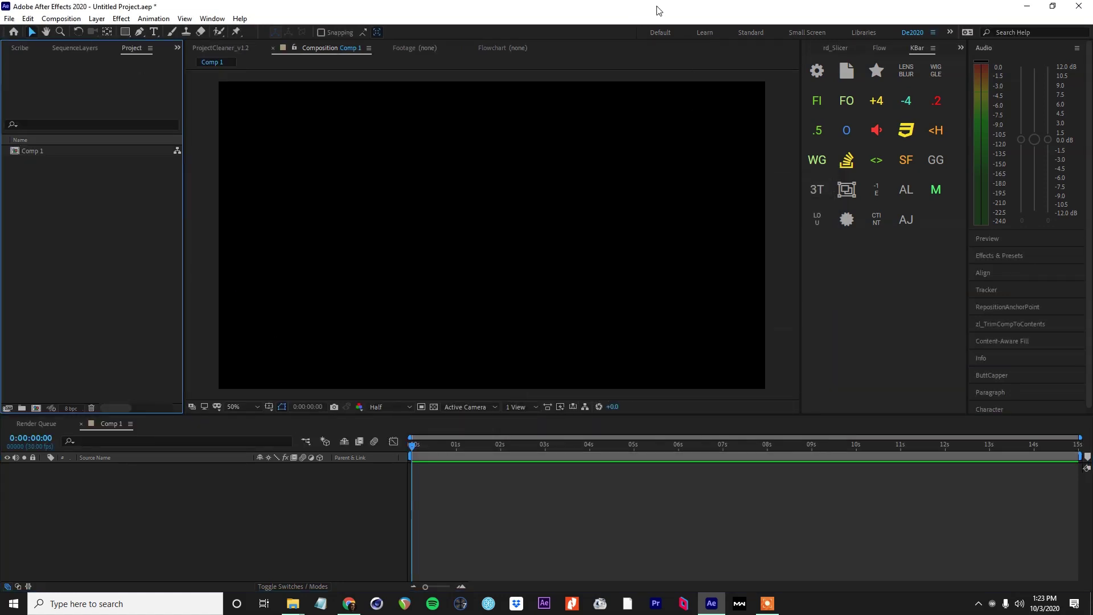
Bring the IMG_2570 background photo from the project's File Explorer folder into the composition as a layer
drag(1092, 74, 605, 91)
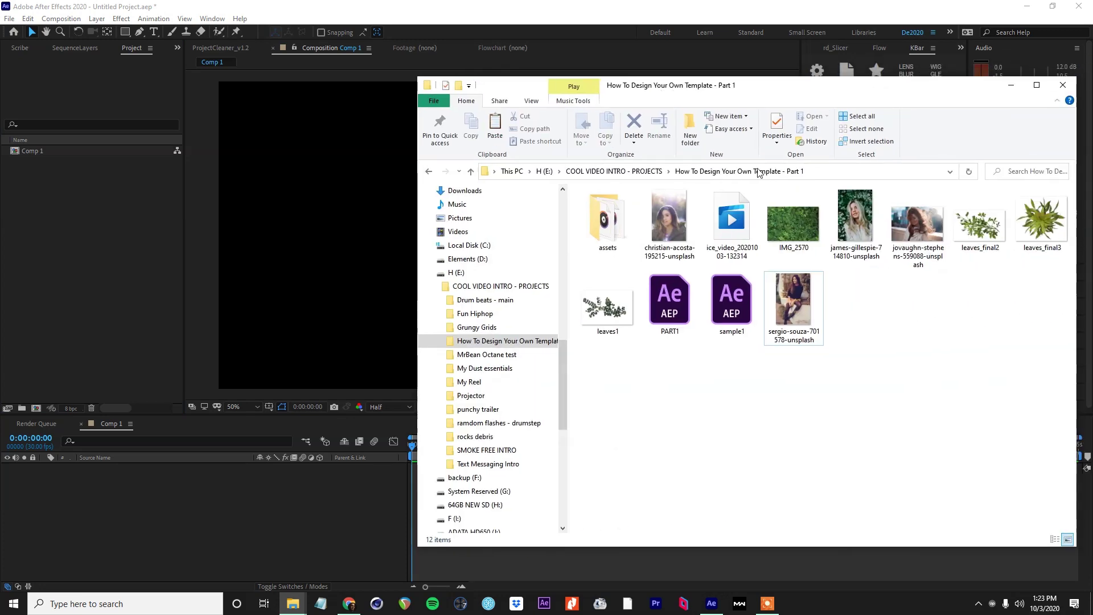
click(793, 234)
mouse_move(792, 229)
mouse_down()
mouse_move(293, 237)
mouse_move(785, 228)
mouse_up()
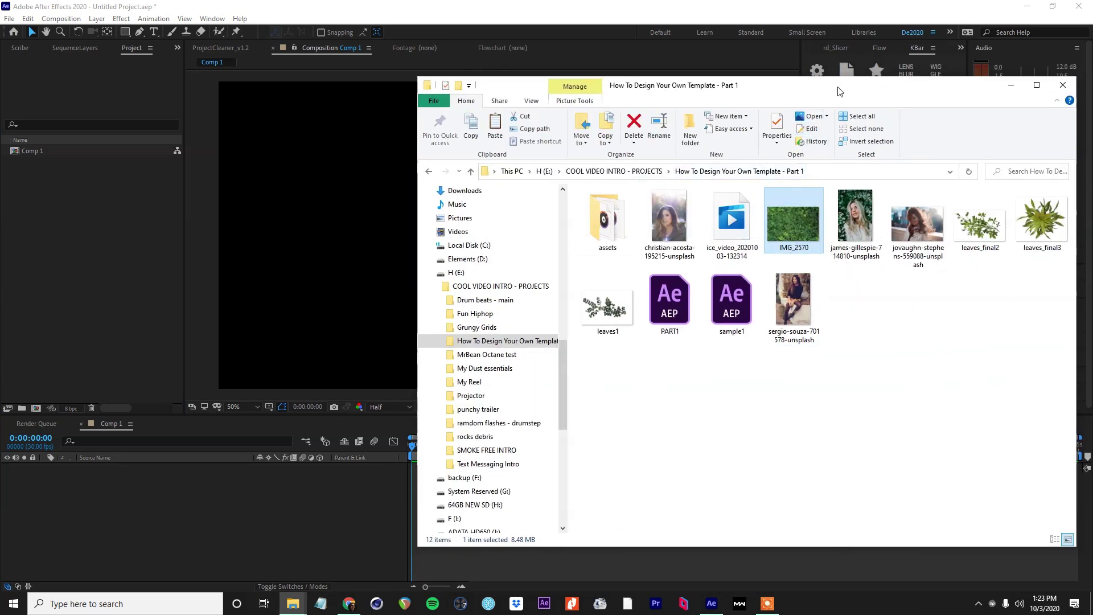
drag(838, 91, 779, 123)
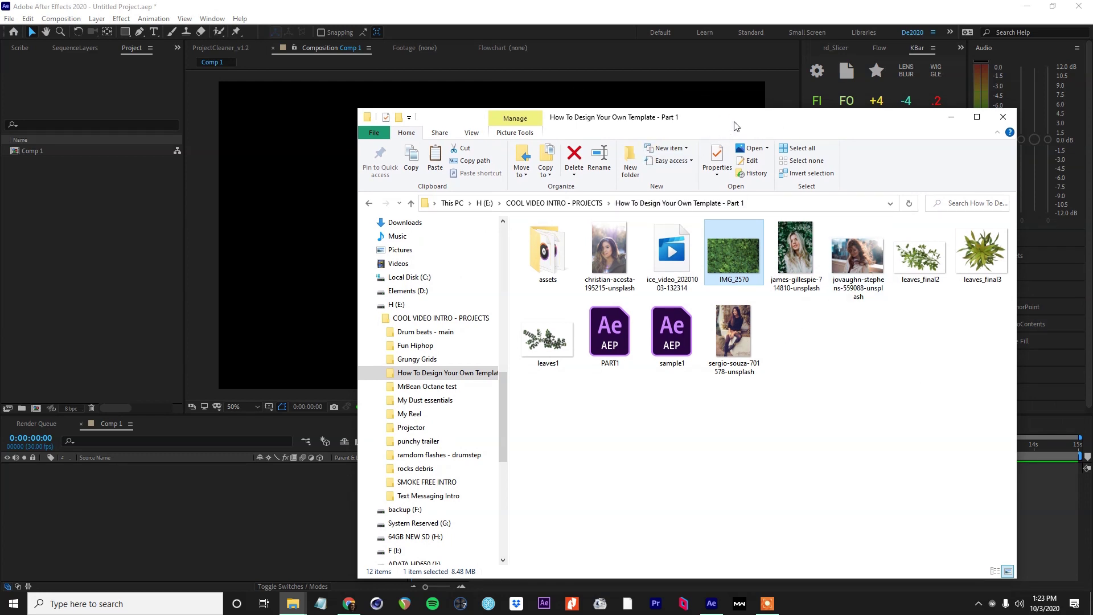
drag(729, 126, 634, 122)
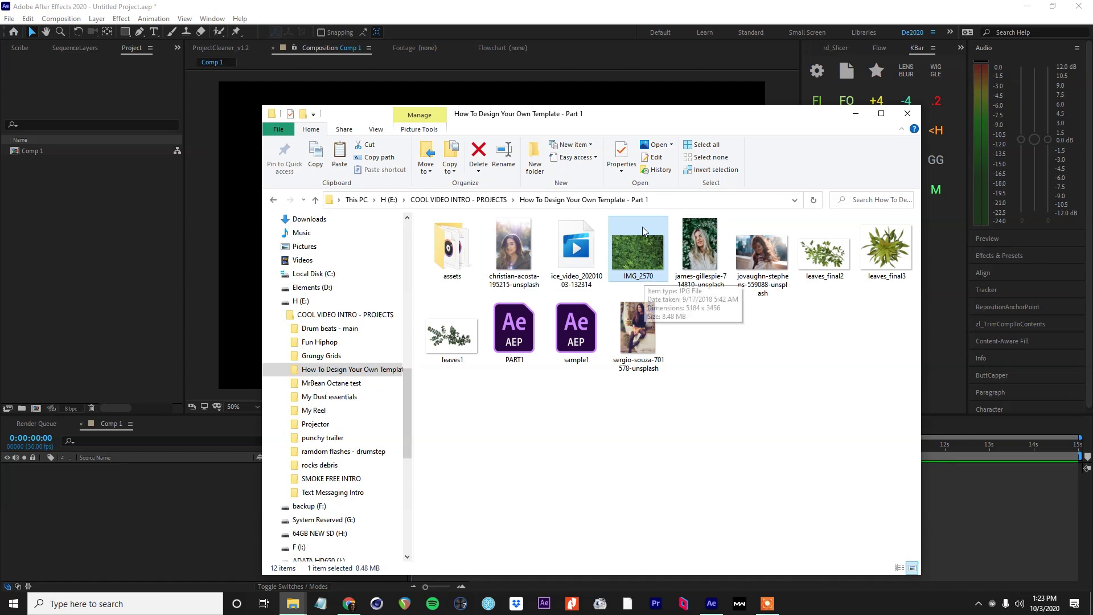
drag(676, 121, 589, 117)
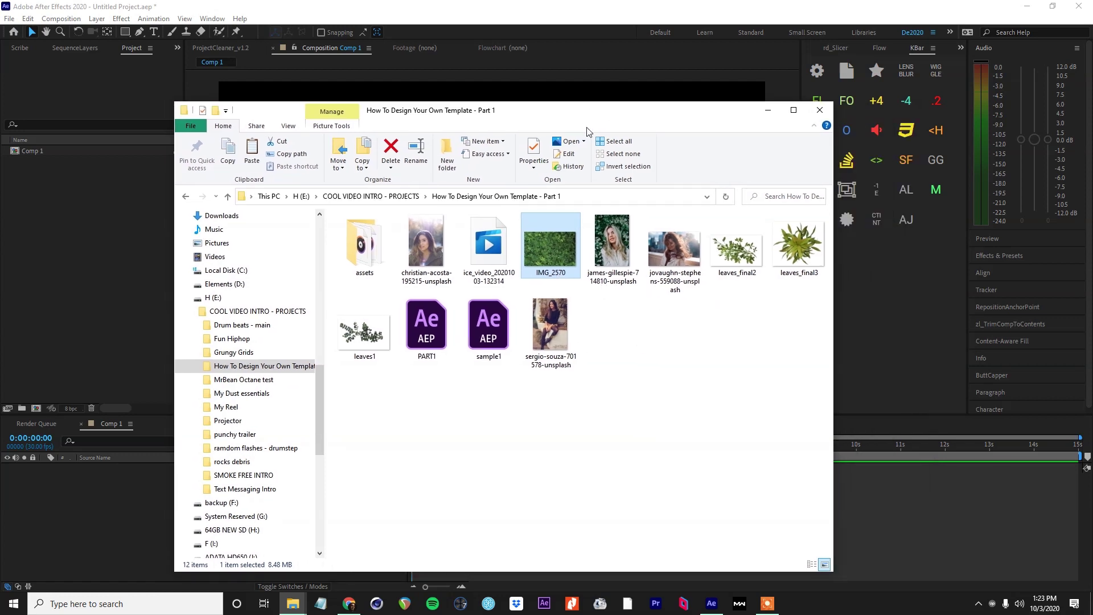
drag(589, 119, 847, 179)
drag(808, 314, 337, 268)
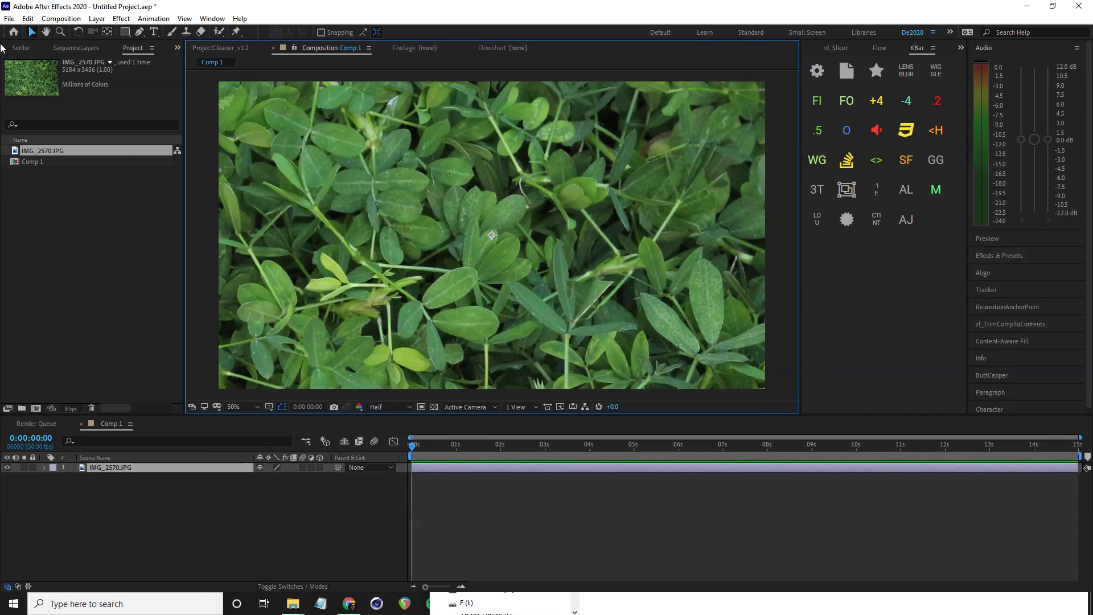
click(9, 21)
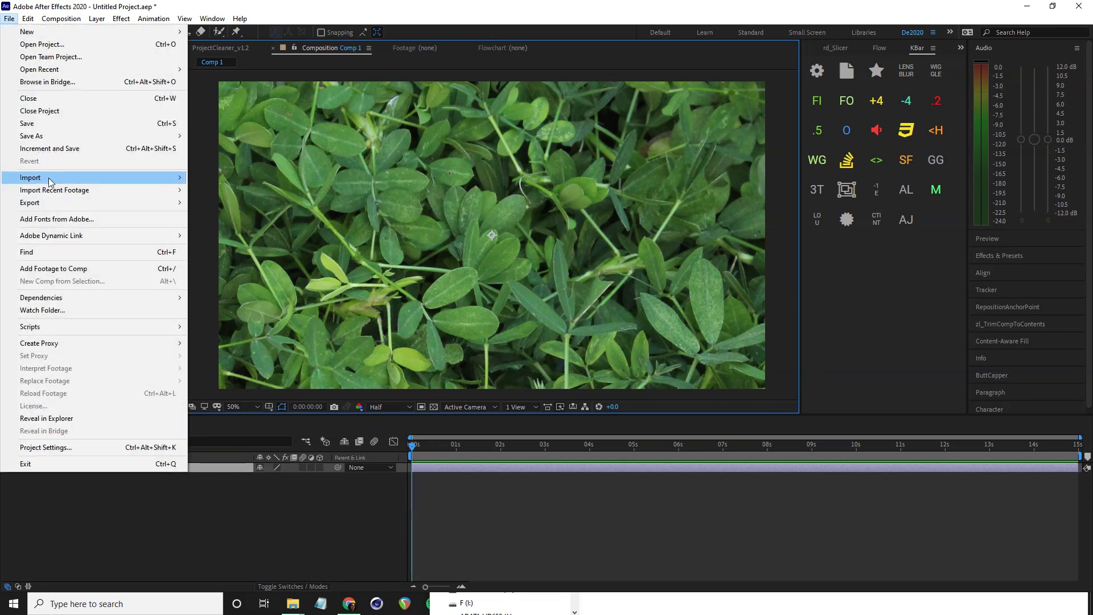
mouse_move(183, 179)
click(213, 501)
Scale the IMG_2570 layer to 37.7% so the whole photo width fits the frame
click(215, 467)
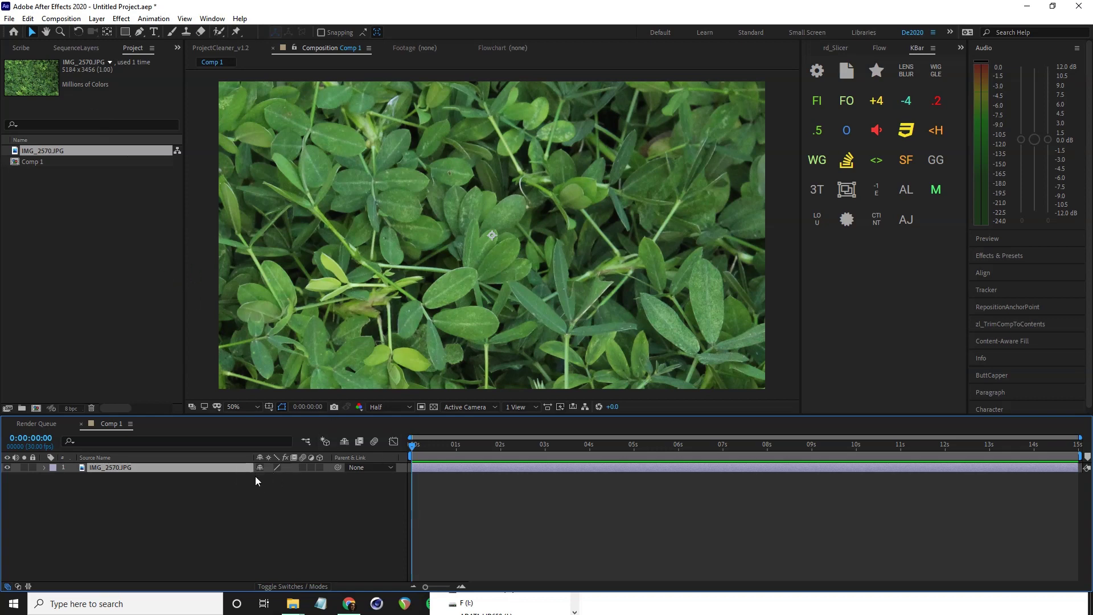
key(s)
drag(293, 478, 272, 483)
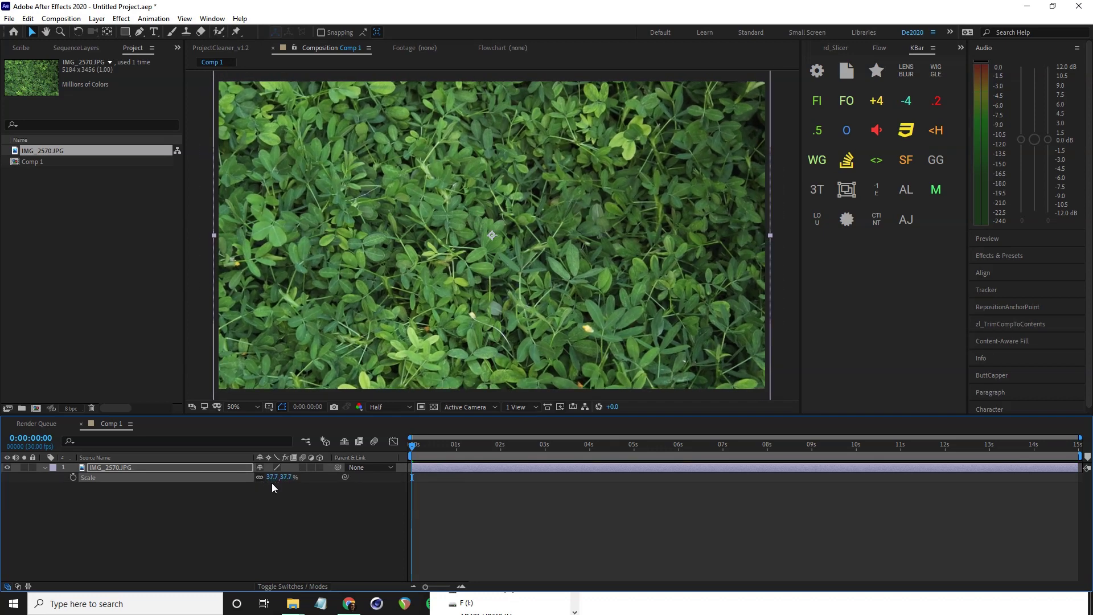
click(223, 508)
Turn the IMG_2570 layer into a 3D layer and set its scale to 37.5%
click(199, 468)
click(319, 468)
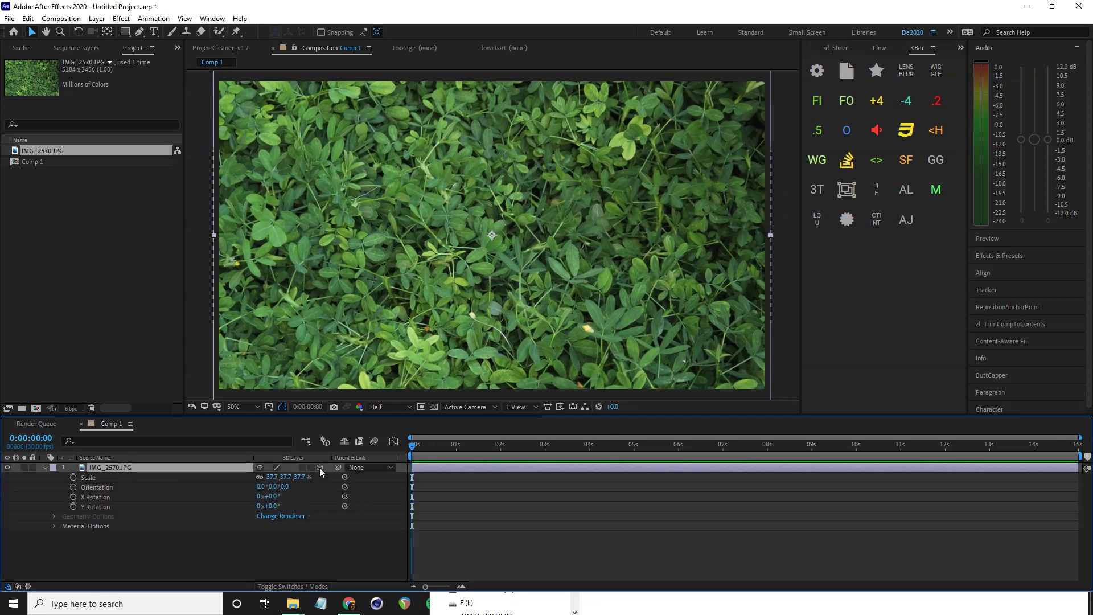
key(s)
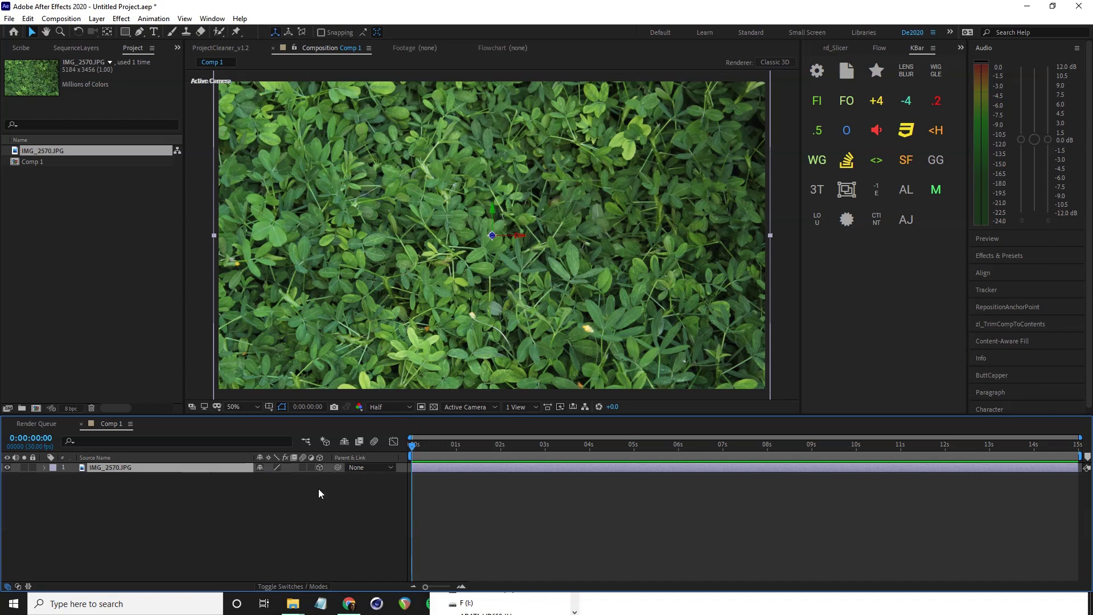
drag(278, 482, 378, 498)
click(370, 500)
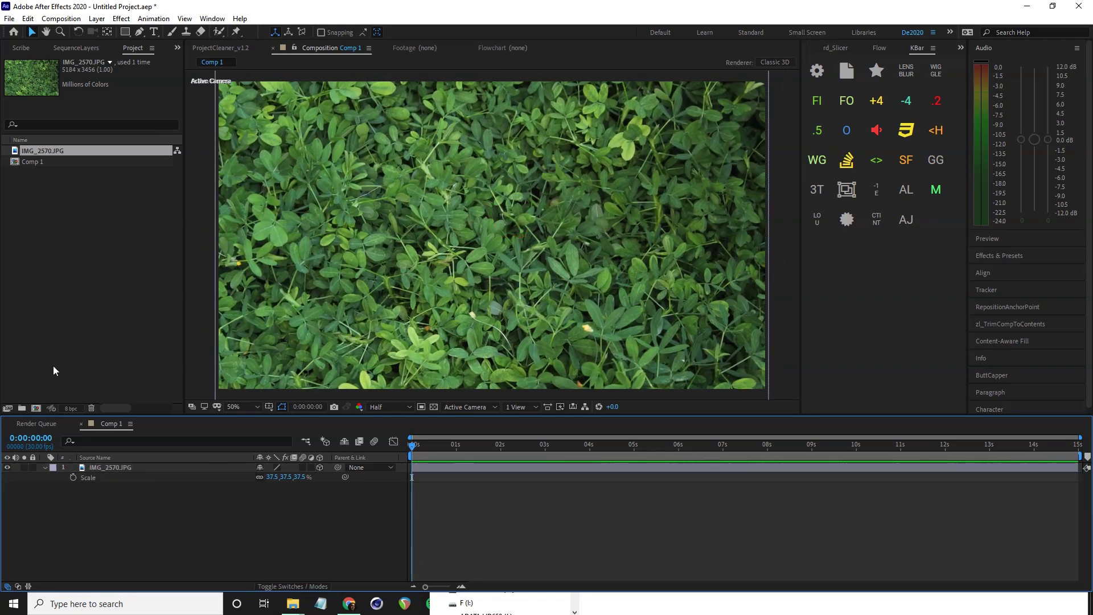
Apply the Tint effect to the IMG_2570 layer
click(173, 466)
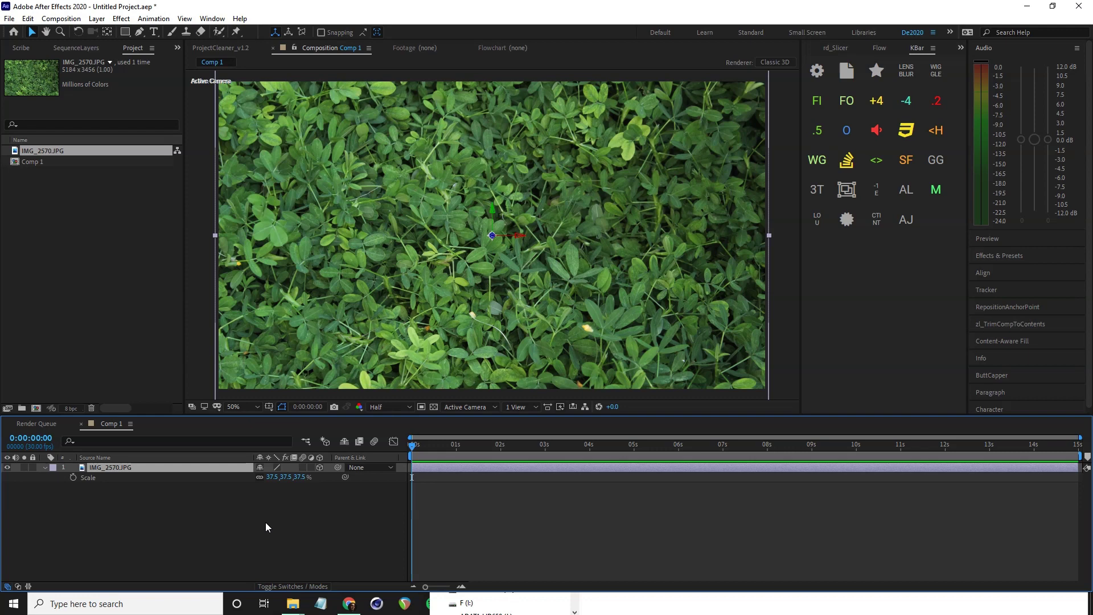
key(ctrl+space)
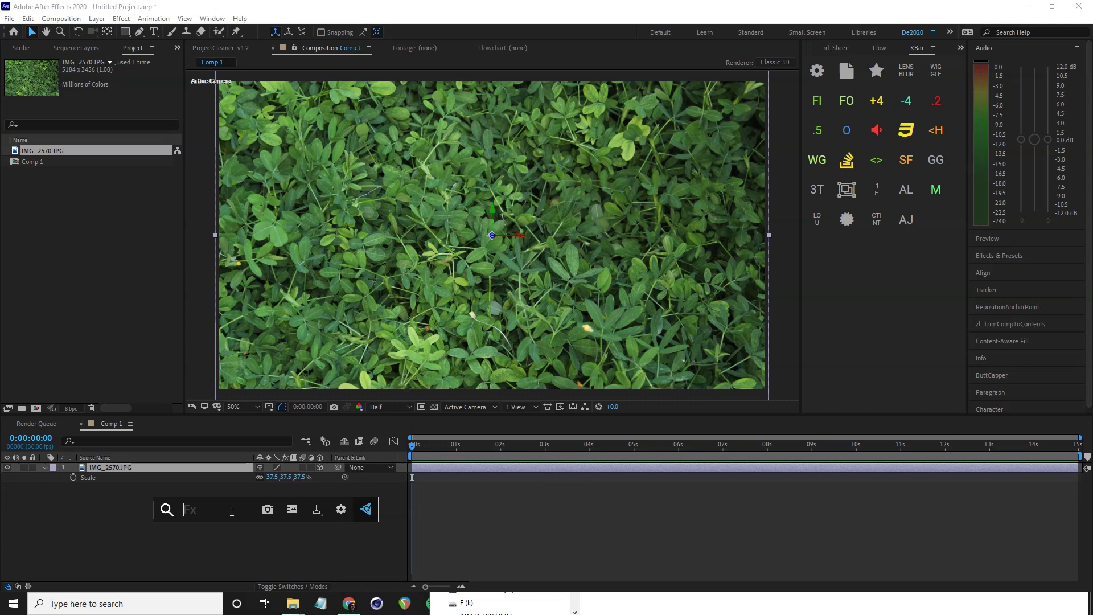
text(tint)
key(Return)
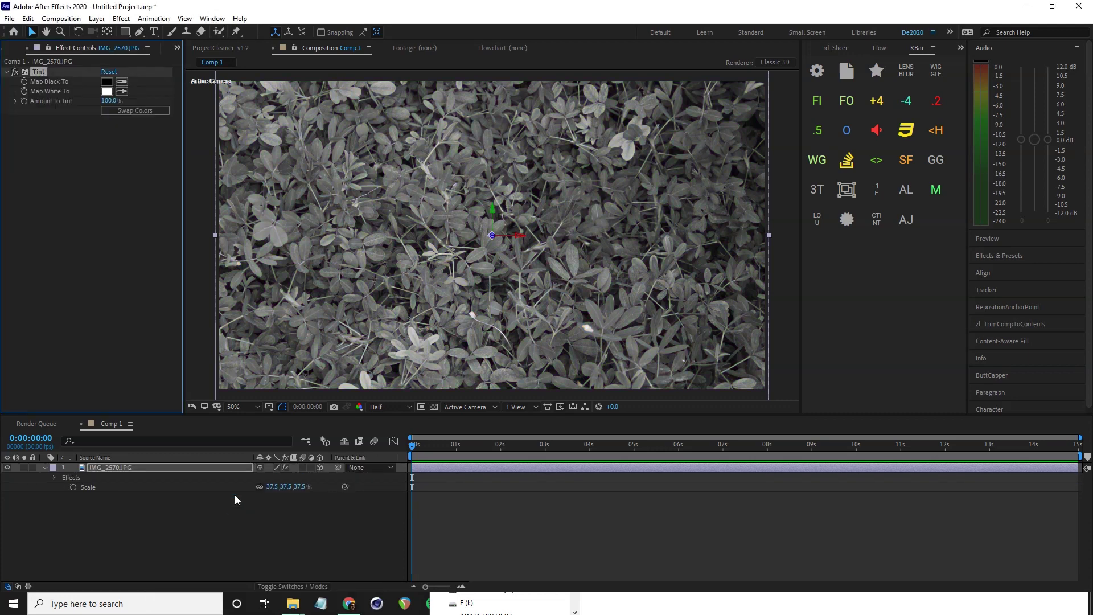
Map white to a dark teal colour in the Tint effect and set Amount to Tint to 62%
click(107, 91)
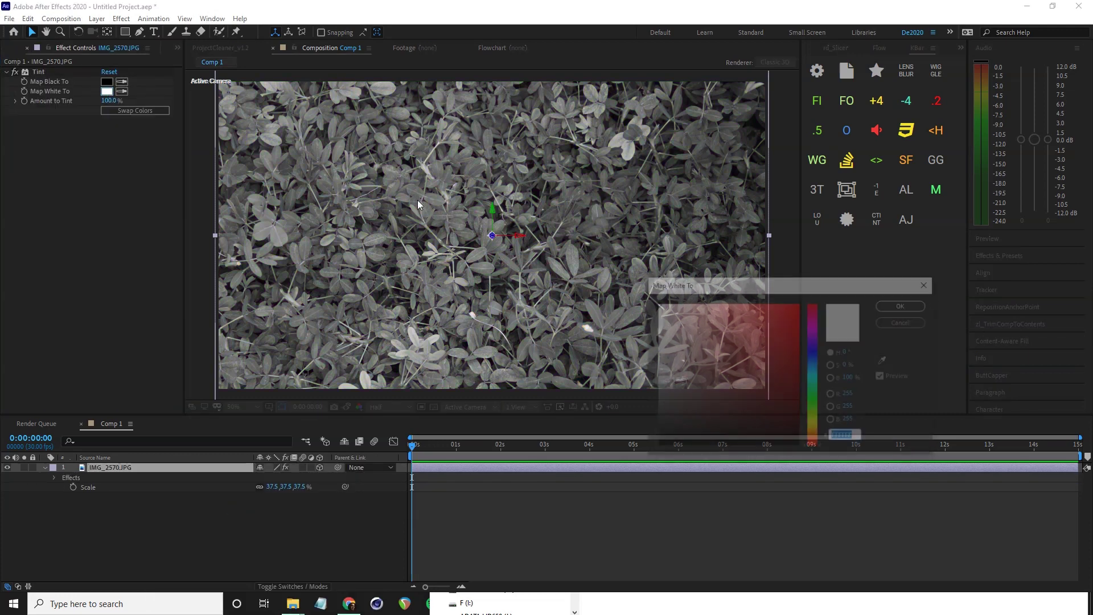
click(812, 375)
click(767, 399)
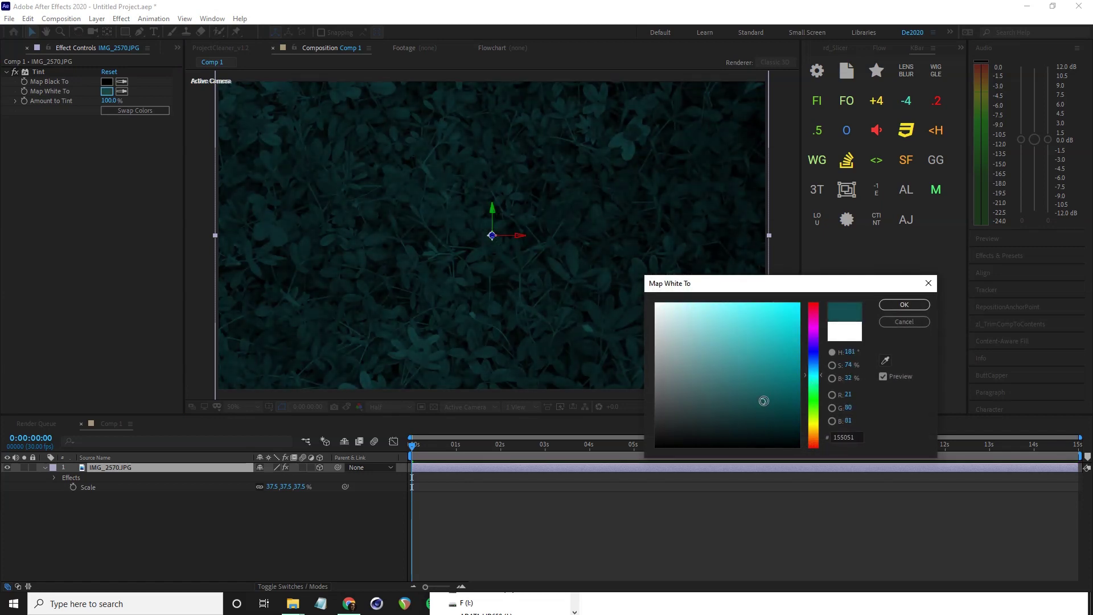
click(784, 386)
click(904, 304)
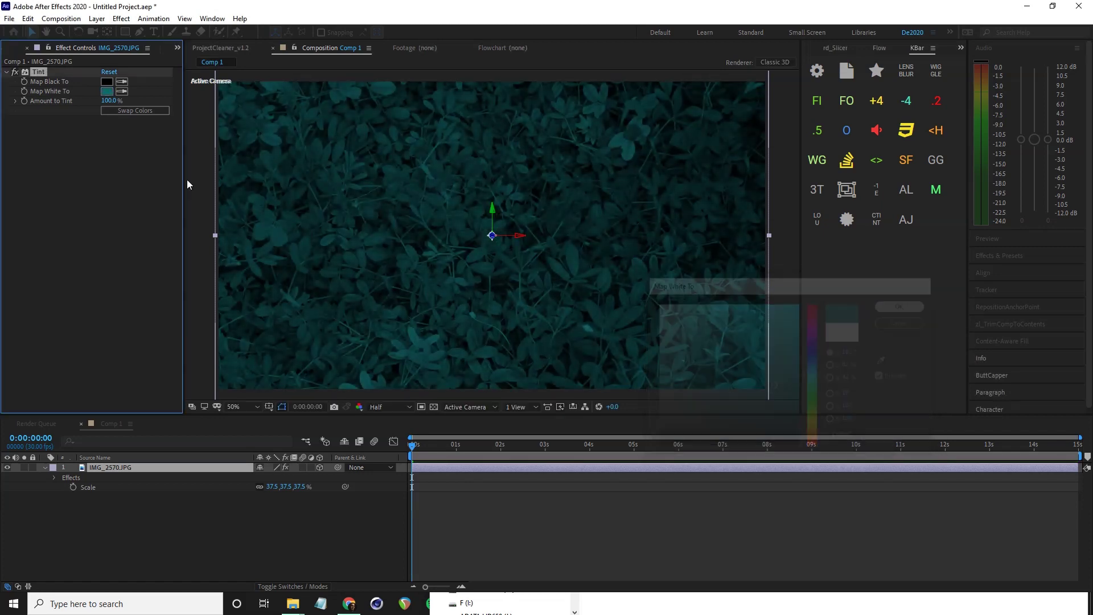
drag(104, 101, 94, 102)
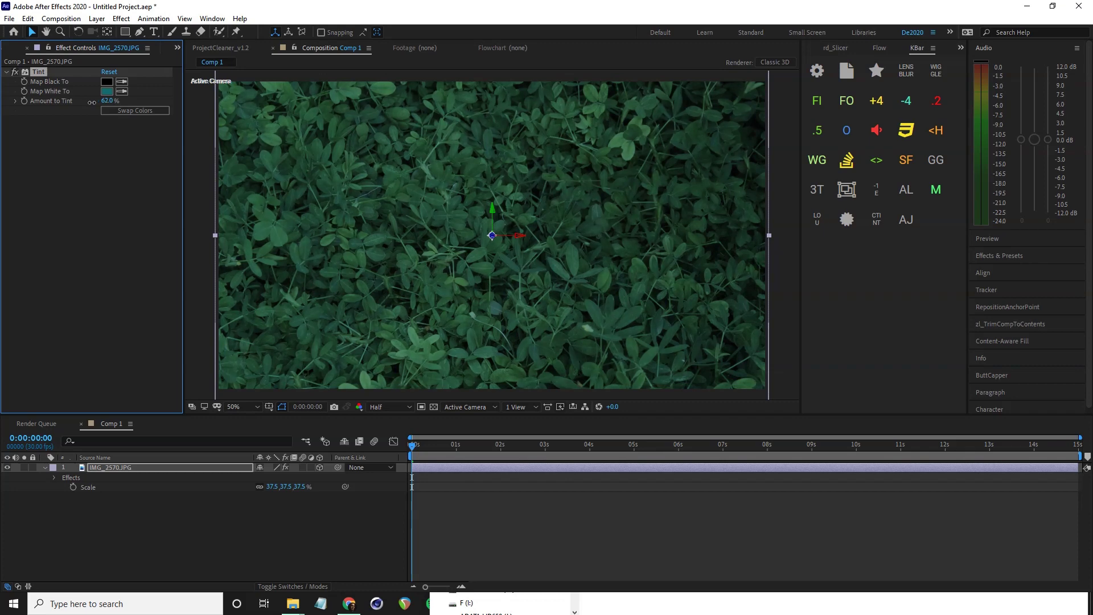
click(87, 265)
Add the leaves_final2 image from the File Explorer folder to the composition above the background
click(293, 604)
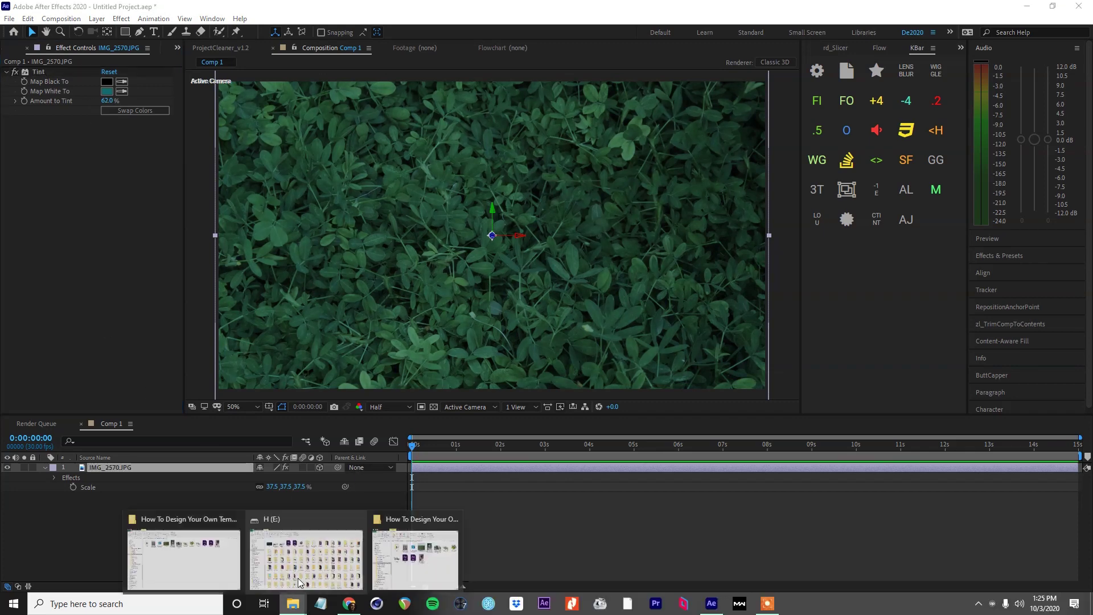
click(415, 558)
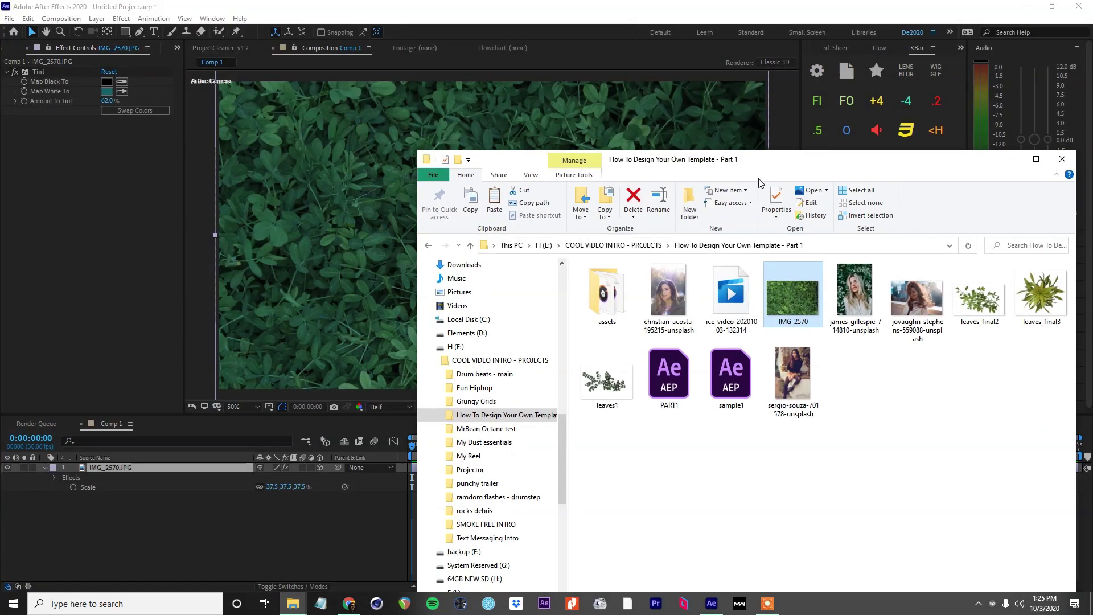
click(994, 313)
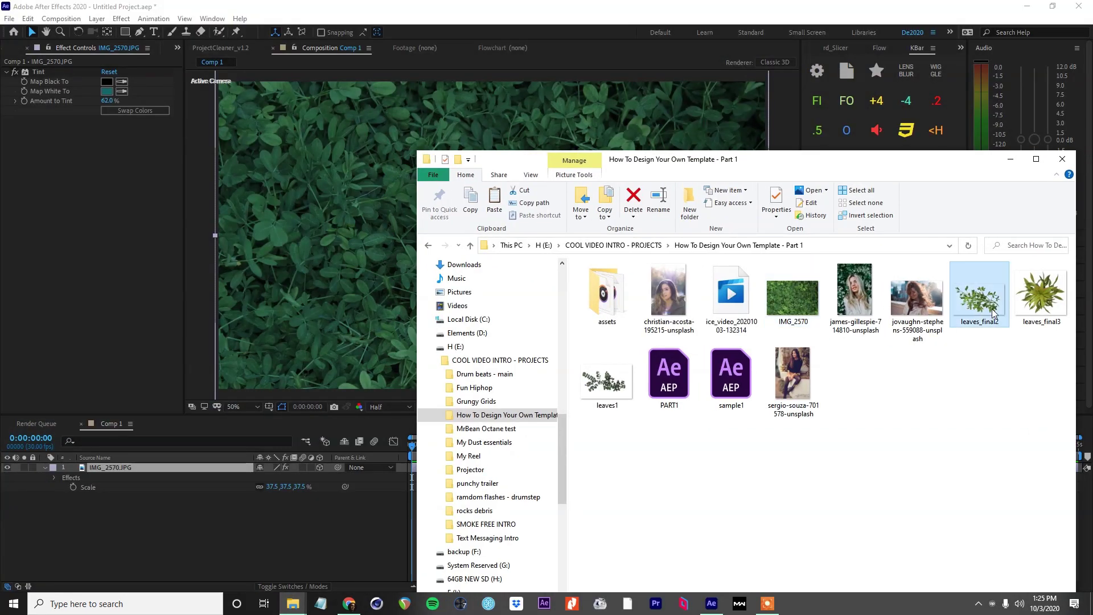
click(320, 241)
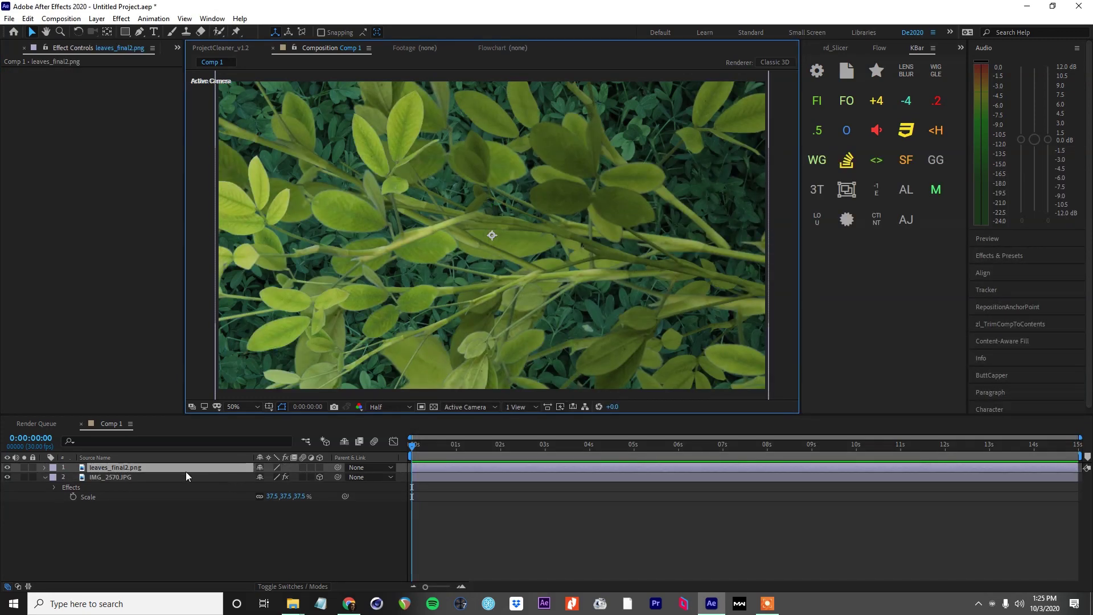
Scale the leaves_final2 layer to 51%
click(187, 470)
key(s)
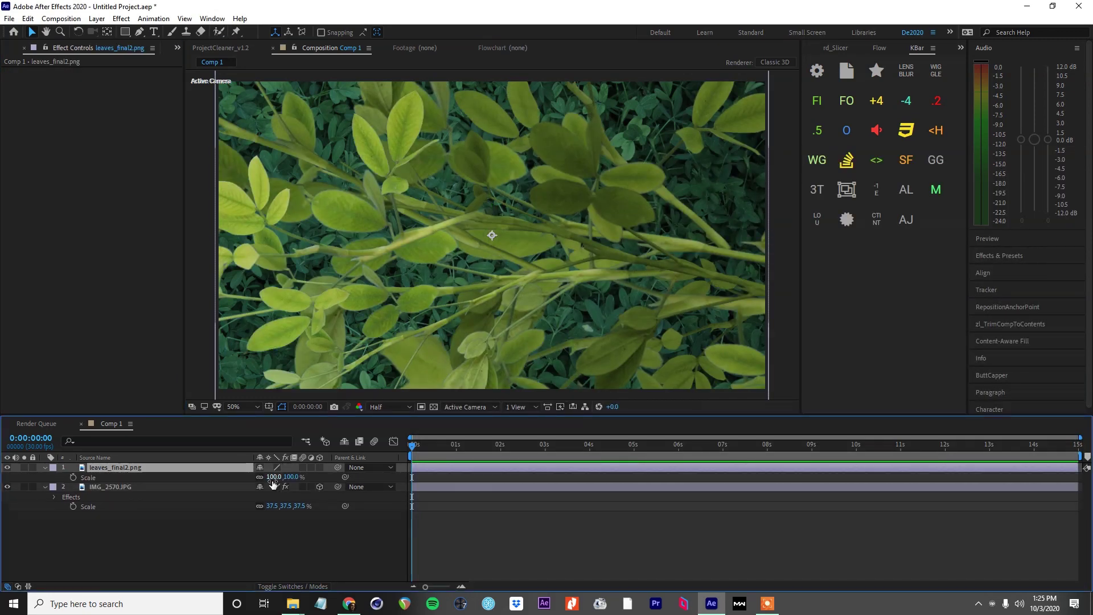
drag(272, 477, 245, 482)
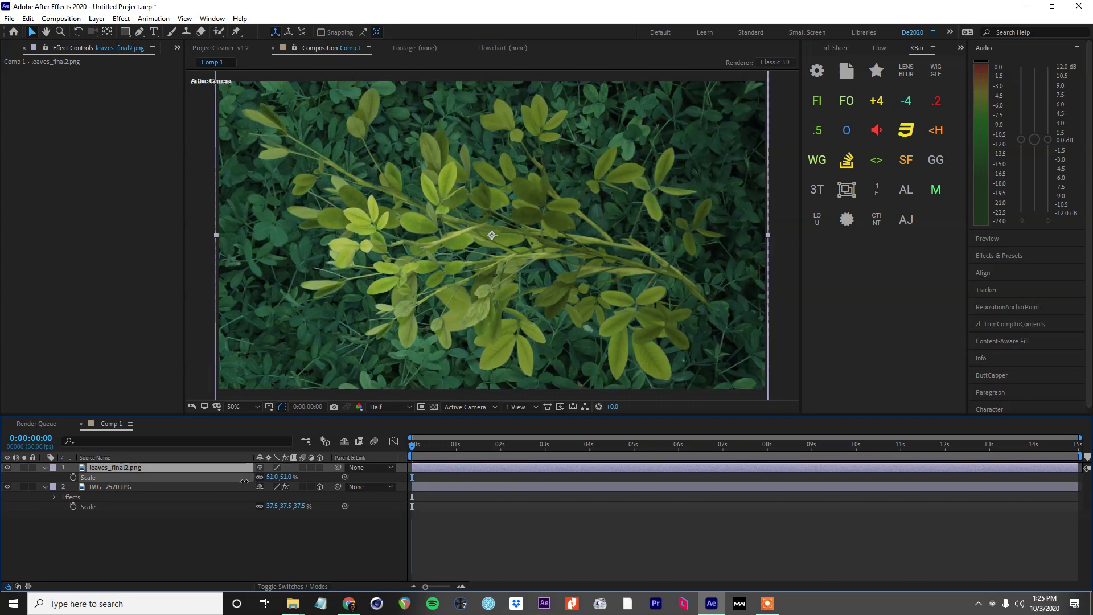
Make the leaves_final2 layer 3D and move its branch into the lower-right corner of the frame
click(319, 468)
drag(492, 235, 642, 332)
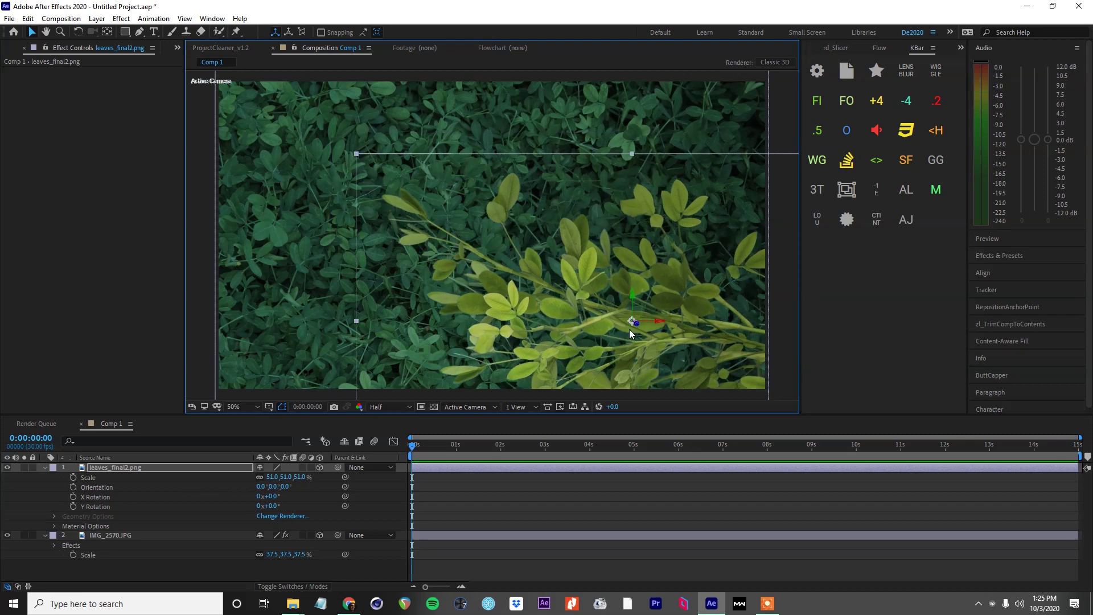
mouse_move(634, 323)
mouse_down()
mouse_move(605, 317)
mouse_move(658, 337)
mouse_move(614, 334)
mouse_move(646, 334)
mouse_up()
Set the IMG_2570 layer's Z position to 2000 and enlarge its scale to 64.6% so it fills the frame again
click(167, 535)
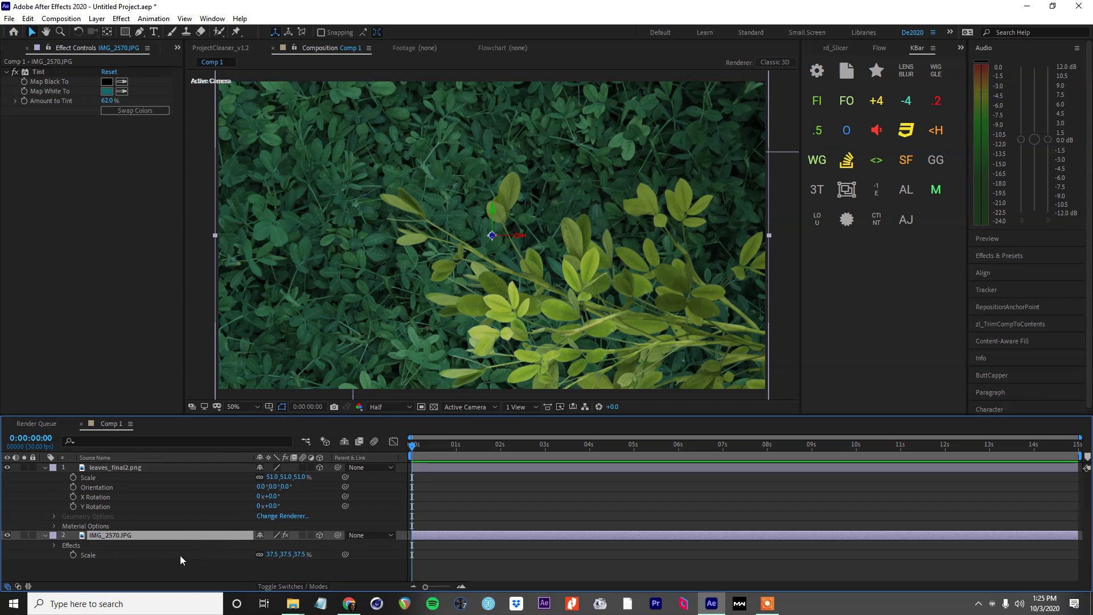
key(p)
click(298, 544)
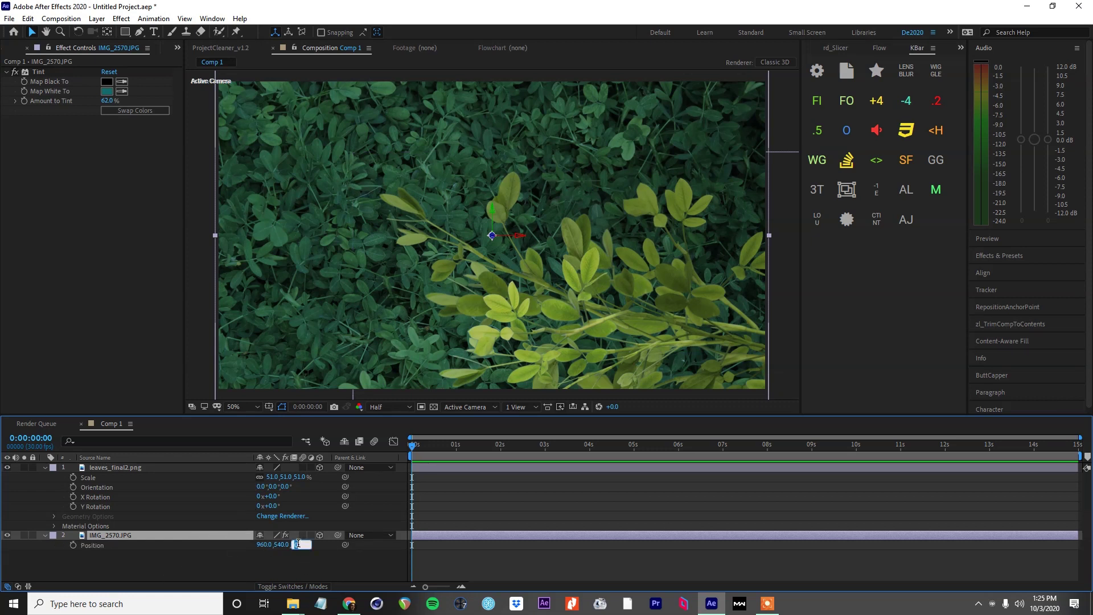
text(2000)
key(Return)
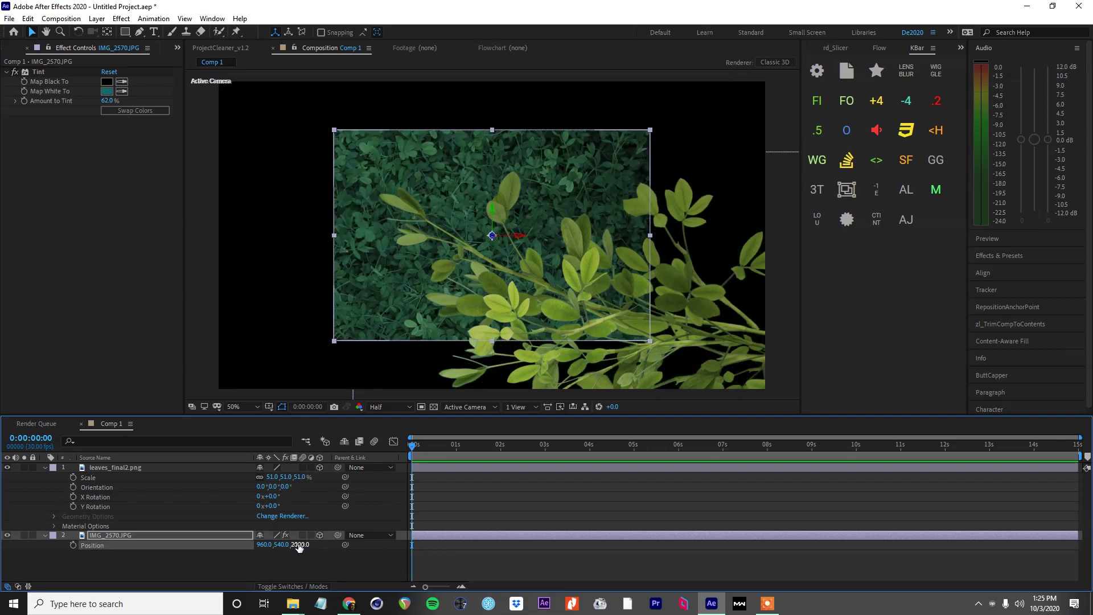
key(s)
drag(278, 545, 343, 542)
Scale the leaves_final2 layer to 30.8% and move it down to the lower-right edge of the frame
click(159, 466)
key(s)
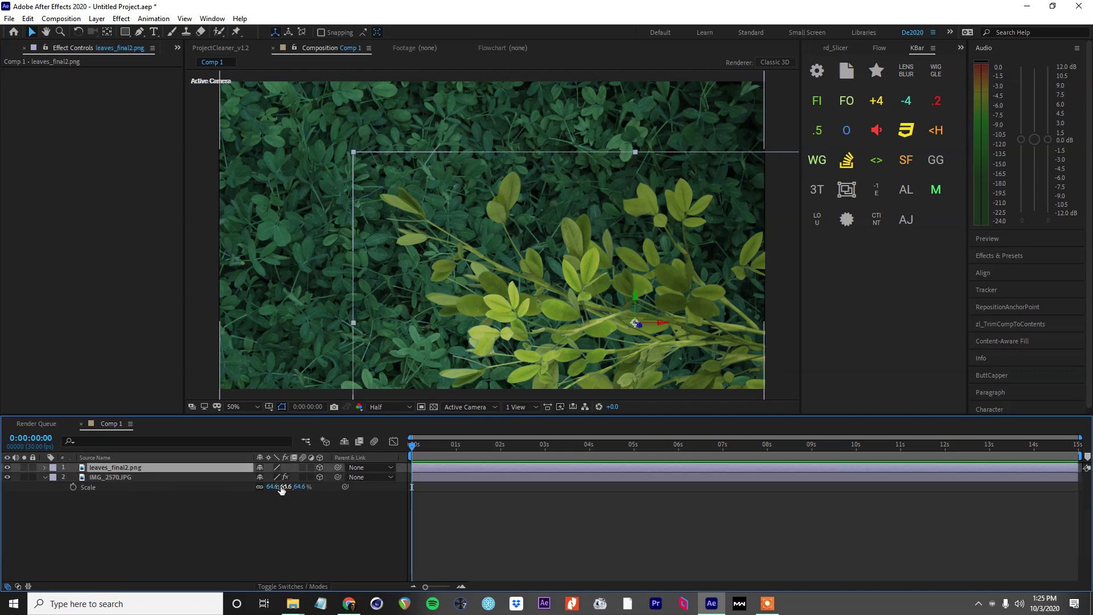
drag(274, 477, 256, 481)
click(700, 334)
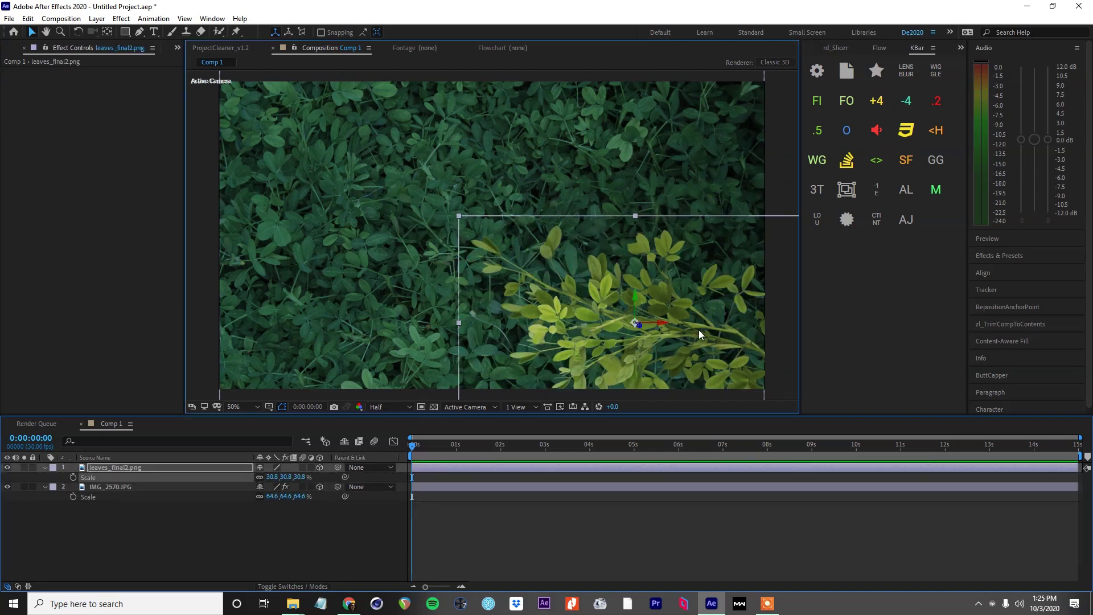
drag(676, 343, 666, 384)
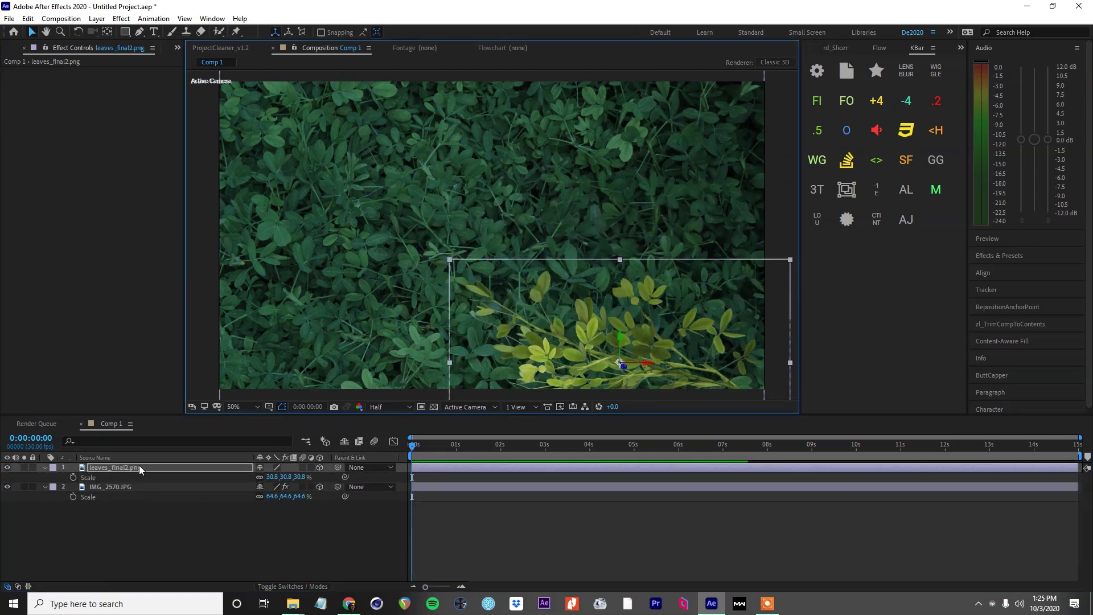
Duplicate the leaves_final2 layer and move the copy up and to the right of the original branch
click(158, 470)
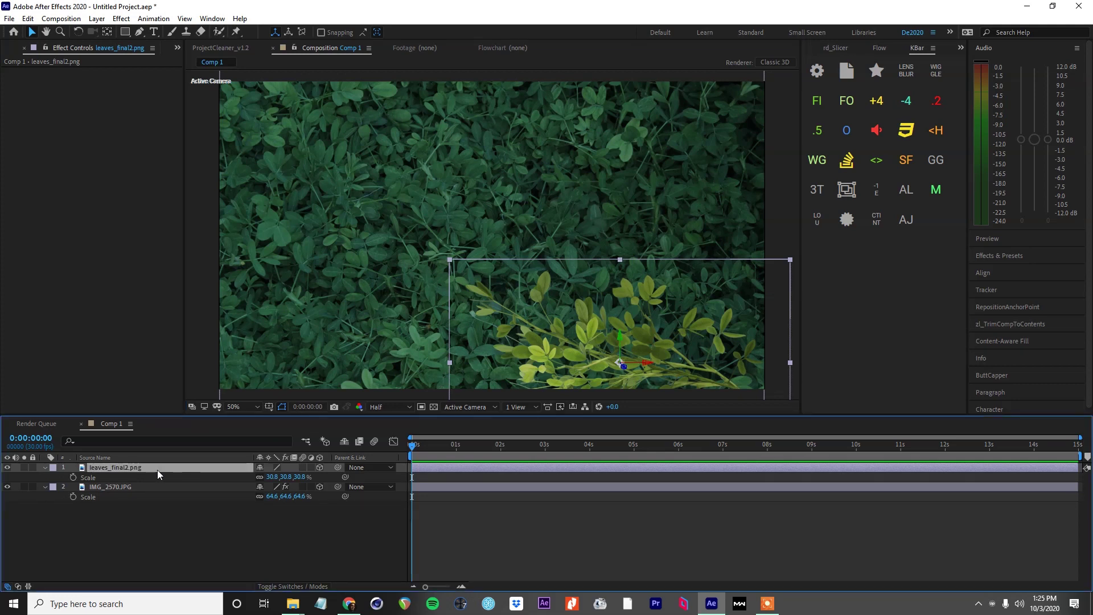
key(ctrl+d)
click(640, 379)
drag(640, 379, 750, 275)
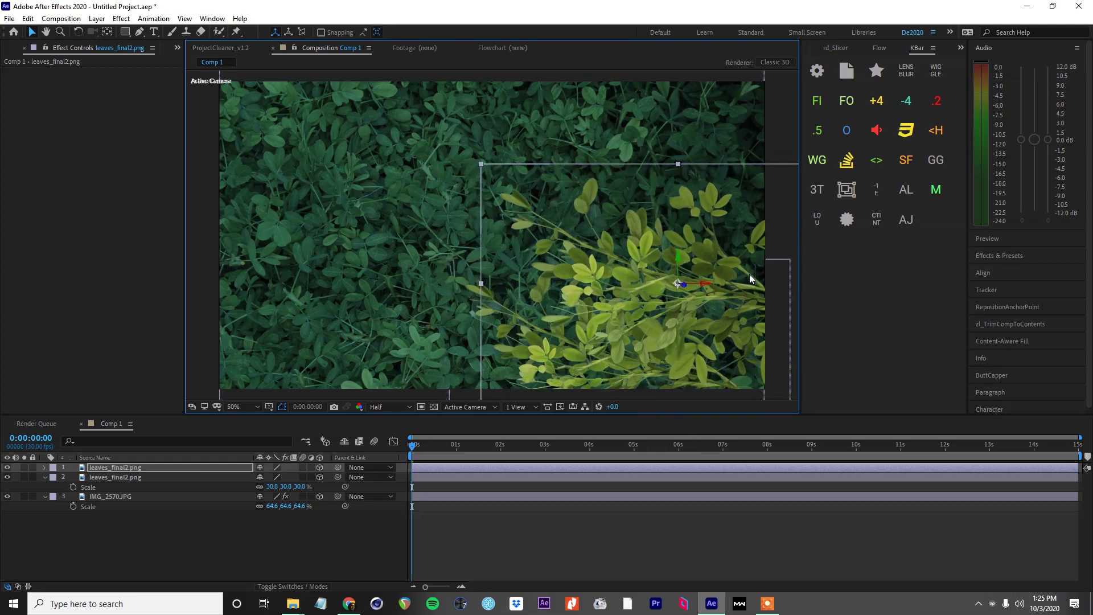
Set the upper leaves copy's Z Rotation to -4° and nudge it slightly down and right against the frame edge
key(r)
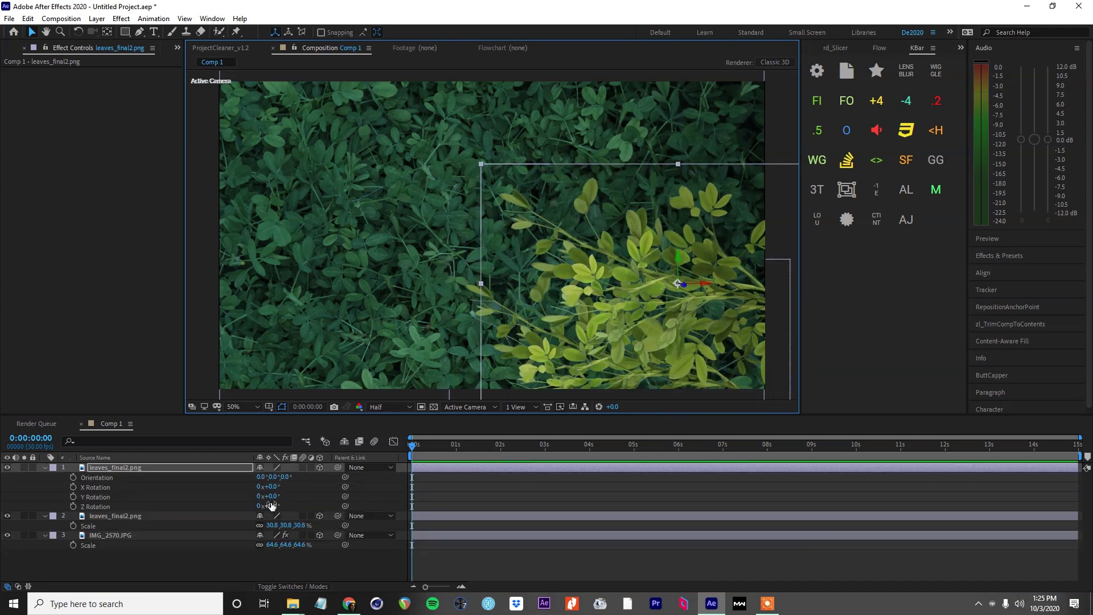
drag(266, 506, 250, 507)
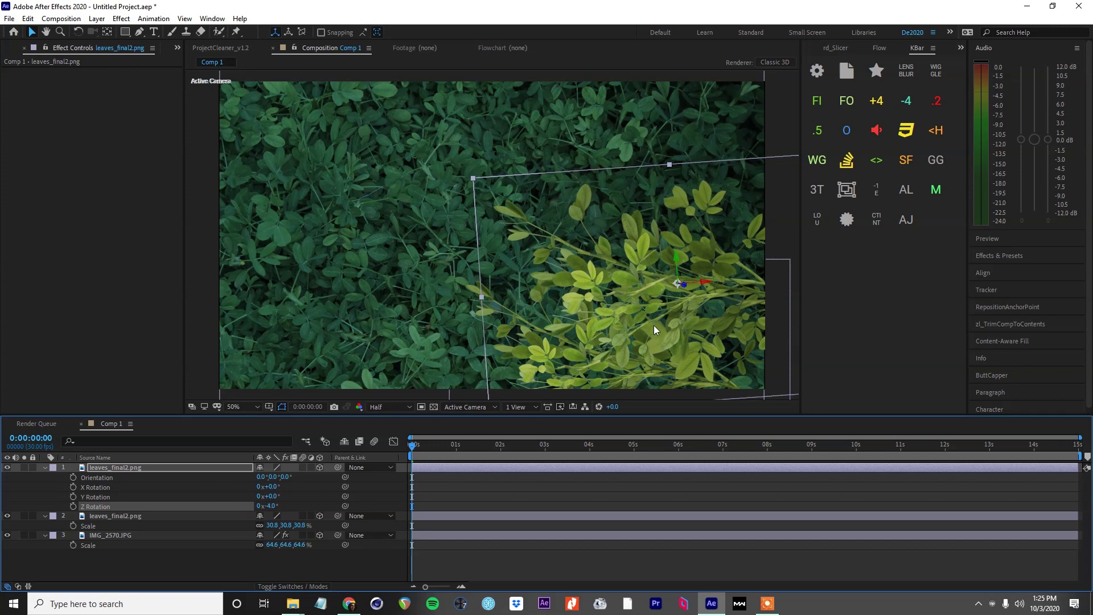
mouse_move(697, 329)
mouse_down()
mouse_move(730, 298)
mouse_move(708, 337)
mouse_up()
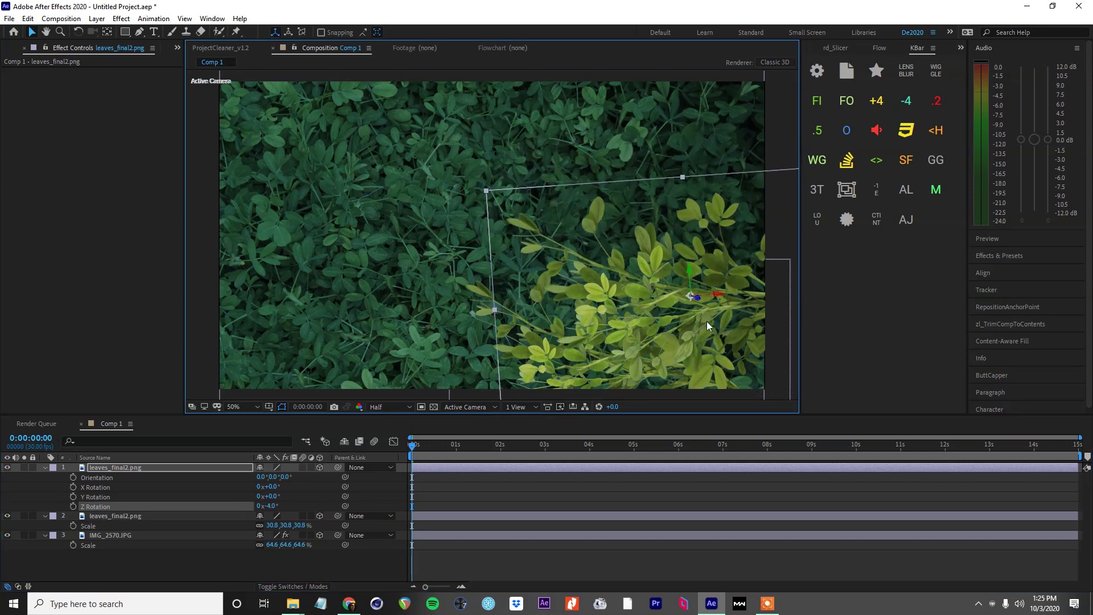
mouse_move(698, 298)
mouse_down()
mouse_move(726, 311)
mouse_move(680, 297)
mouse_move(689, 310)
mouse_up()
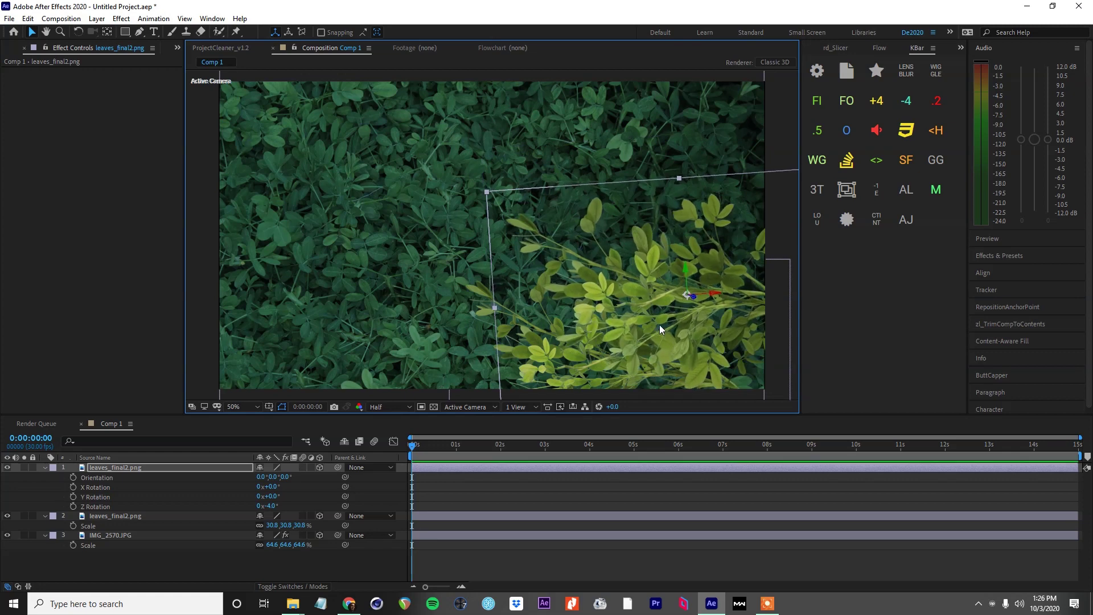
Duplicate the rotated leaves layer, set the new copy's Z Rotation to 20°, and place it in the lower-left corner of the frame
key(ctrl+d)
drag(660, 329, 472, 397)
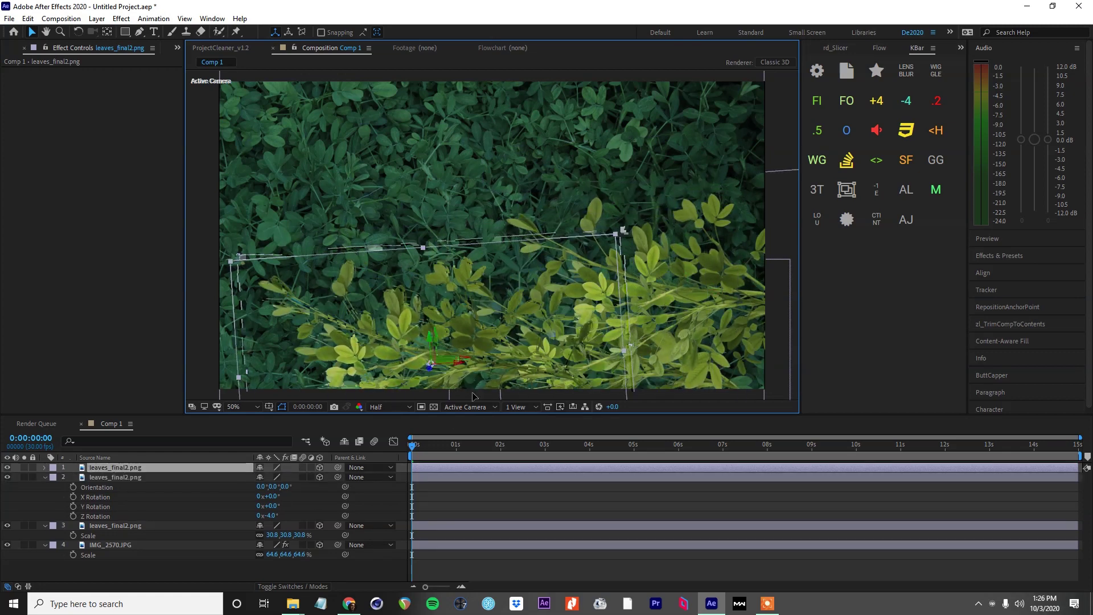
key(r)
mouse_move(270, 506)
mouse_down()
mouse_move(286, 505)
mouse_move(276, 505)
mouse_up()
drag(448, 334, 347, 323)
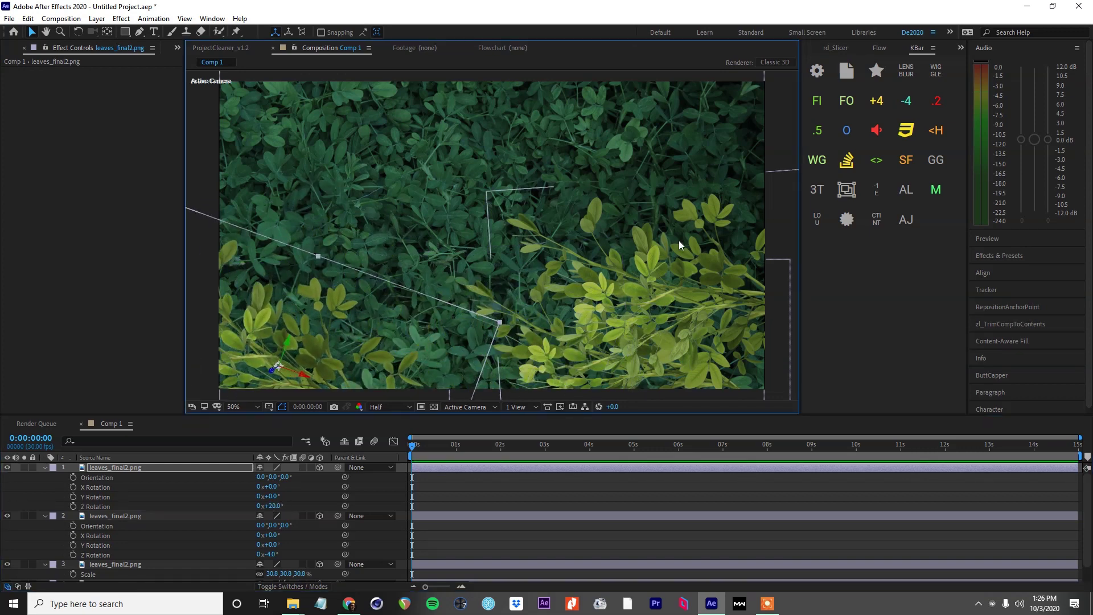
Copy the Tint effect from the IMG_2570 background onto the leaves_final2 layer directly above it
click(43, 467)
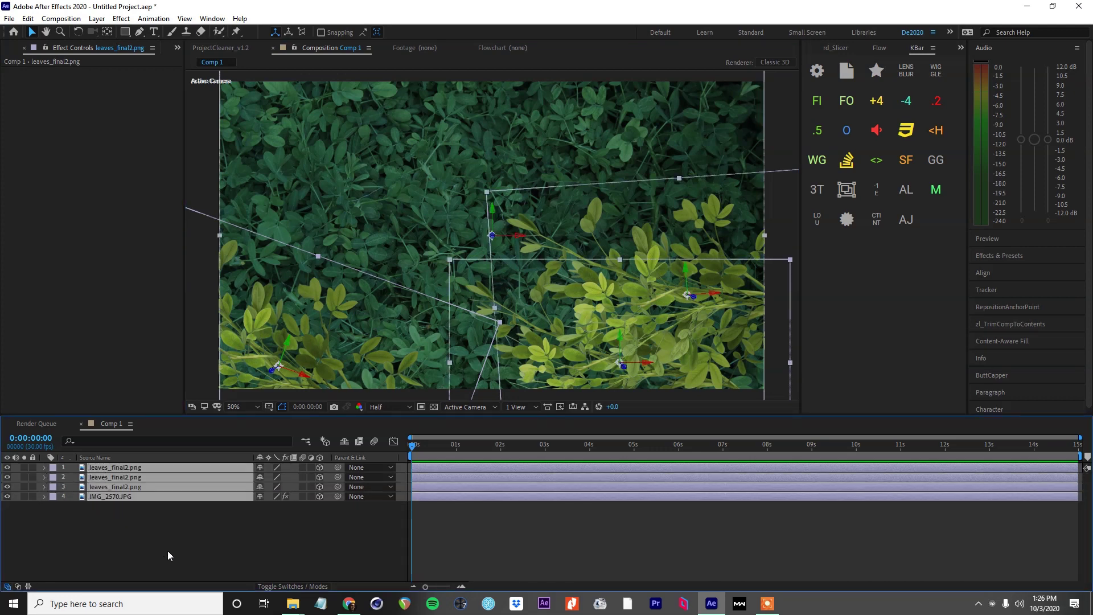
click(167, 551)
click(171, 496)
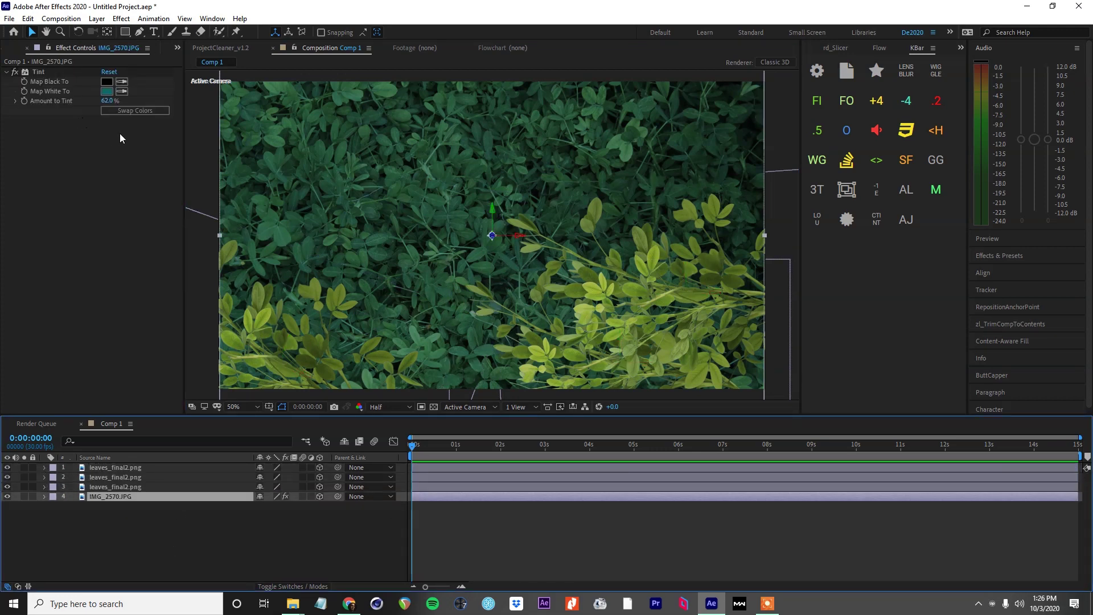
click(43, 74)
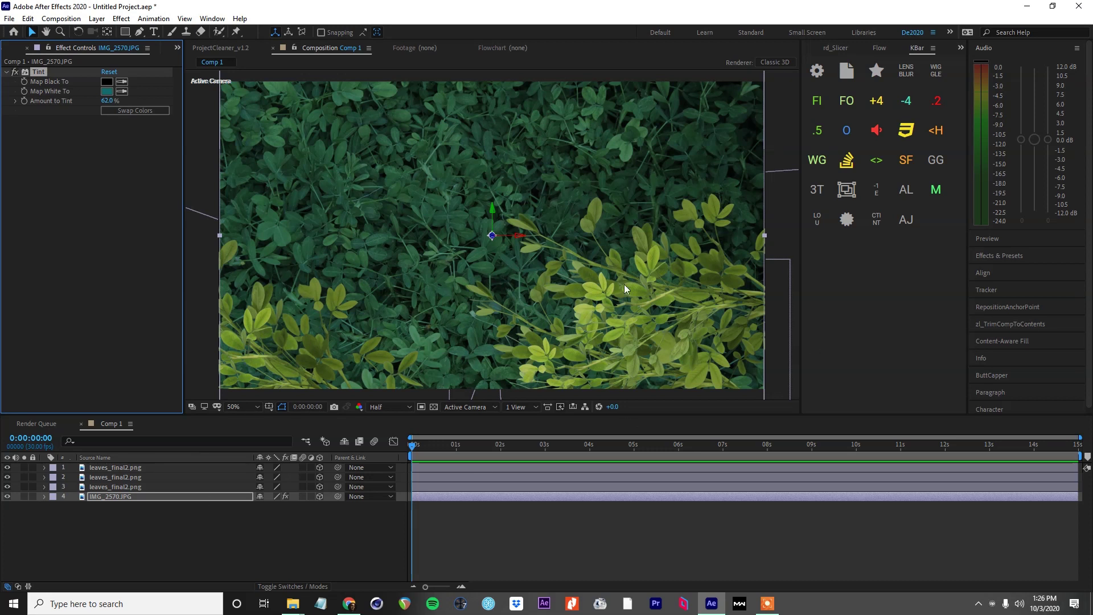
click(143, 483)
click(143, 477)
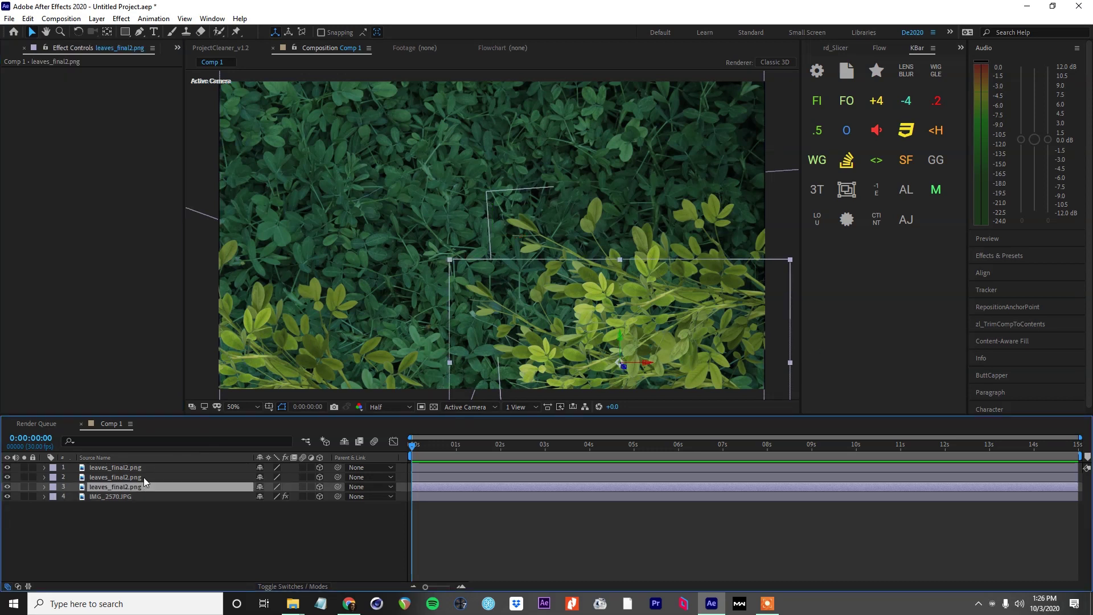
key(ctrl+v)
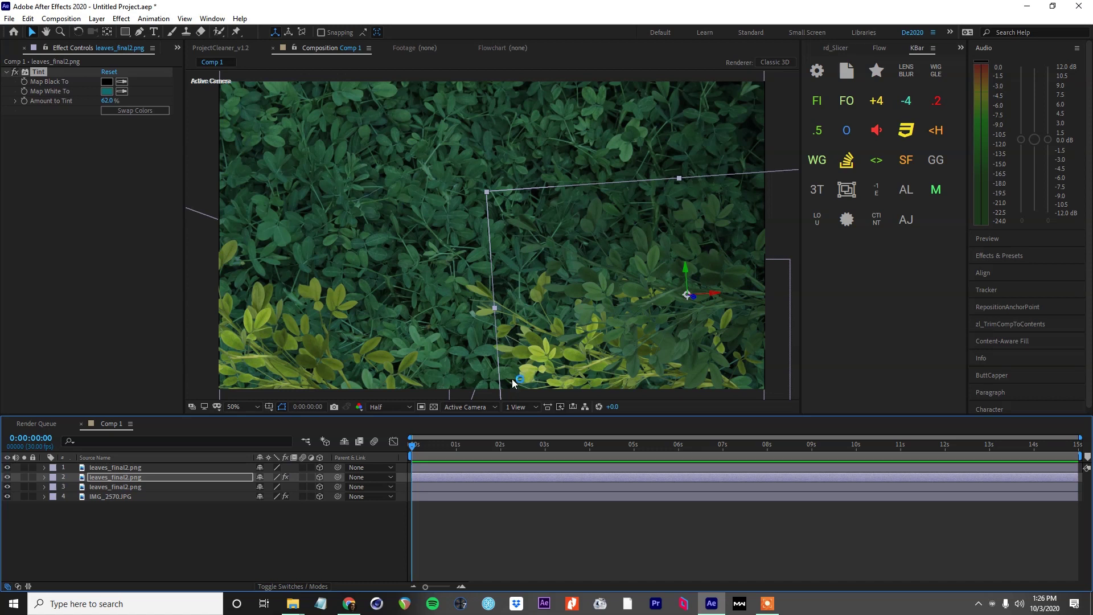
key(ctrl+z)
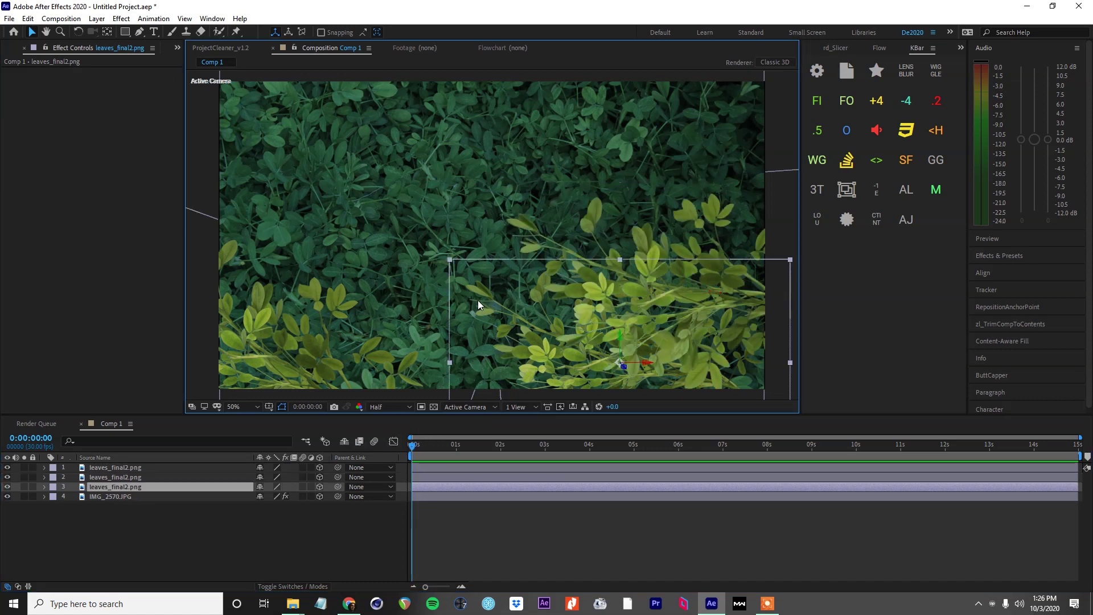
key(ctrl+v)
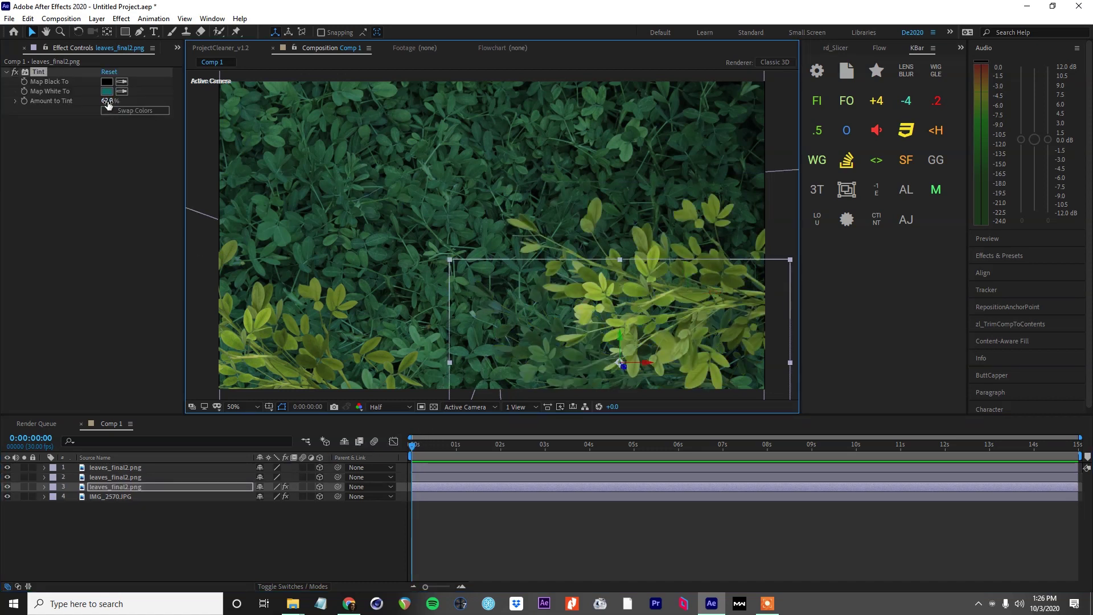
Set Amount to Tint to 32% on the rearmost leaves_final2 layer and deselect all layers
mouse_move(107, 104)
mouse_down()
mouse_move(78, 108)
mouse_move(97, 111)
mouse_up()
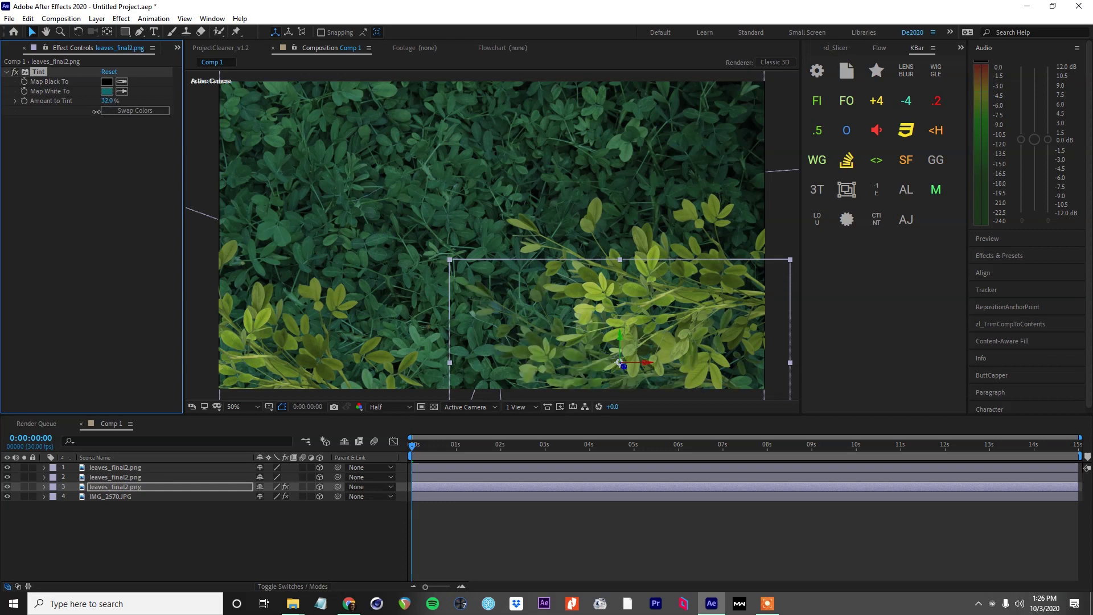
click(180, 541)
click(57, 283)
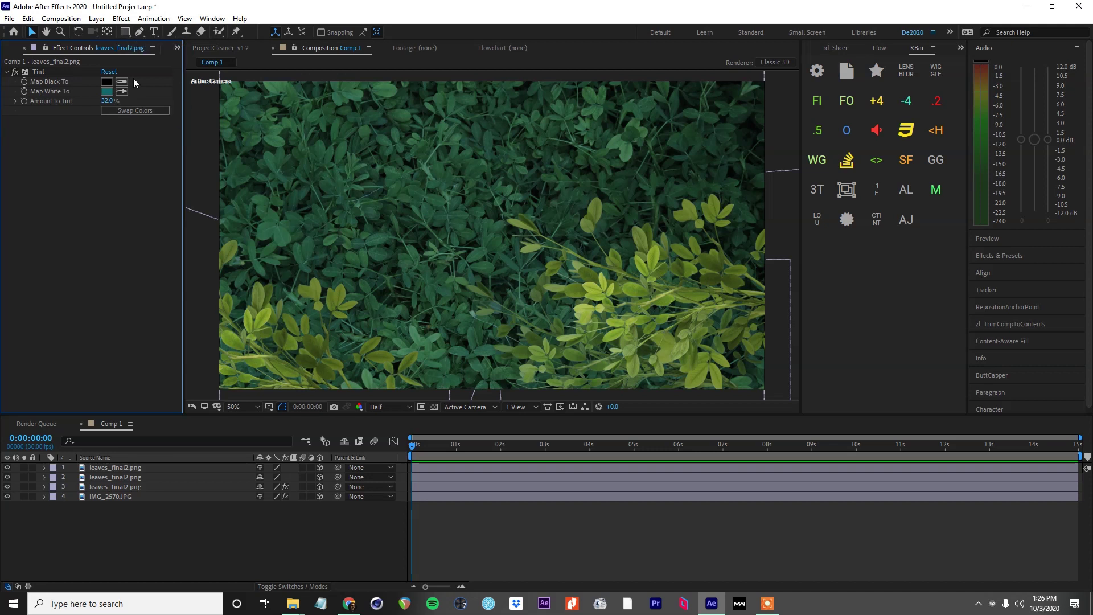
Draw an upright rectangle shape about 792 by 942 px on the left half of the frame
click(125, 32)
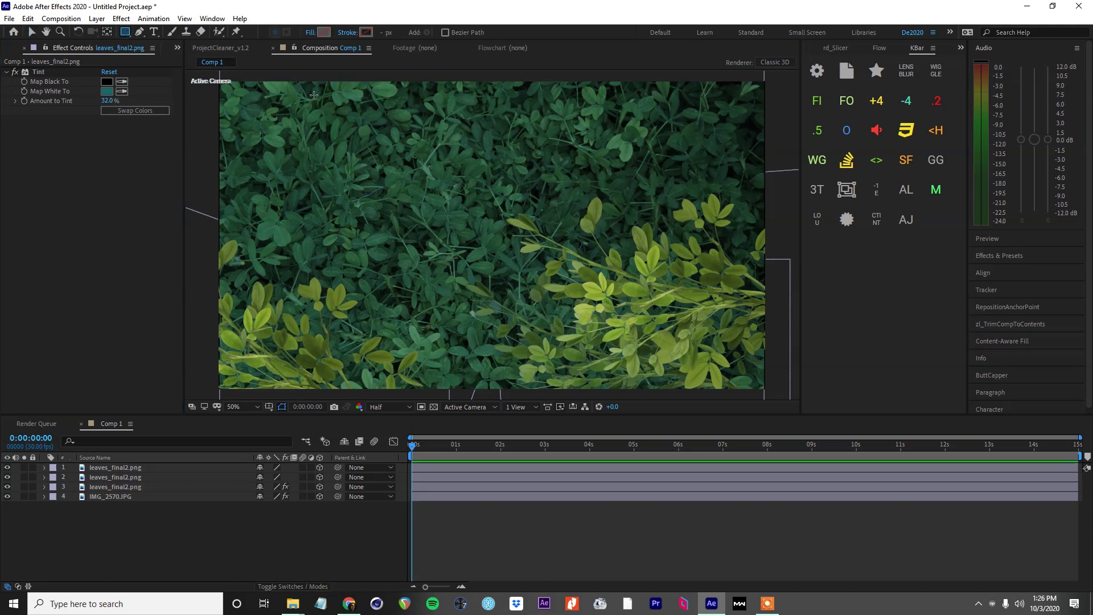
mouse_move(289, 101)
mouse_down()
mouse_move(396, 190)
mouse_move(495, 317)
mouse_move(540, 354)
mouse_move(515, 368)
mouse_up()
click(500, 476)
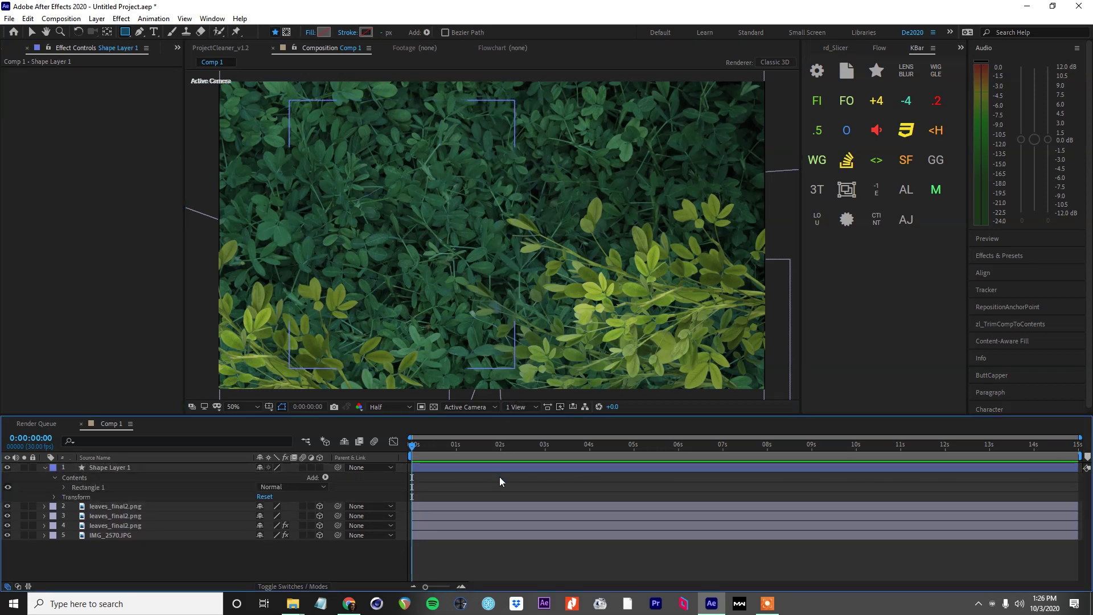
click(503, 464)
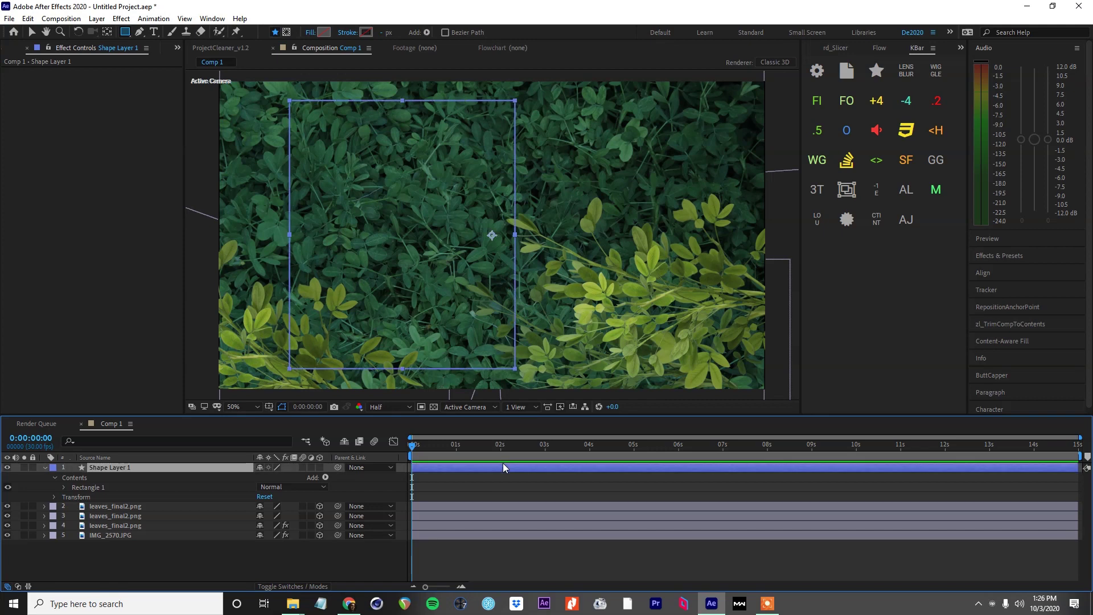
Fill the rectangle shape with a pale aqua color
click(323, 32)
click(679, 306)
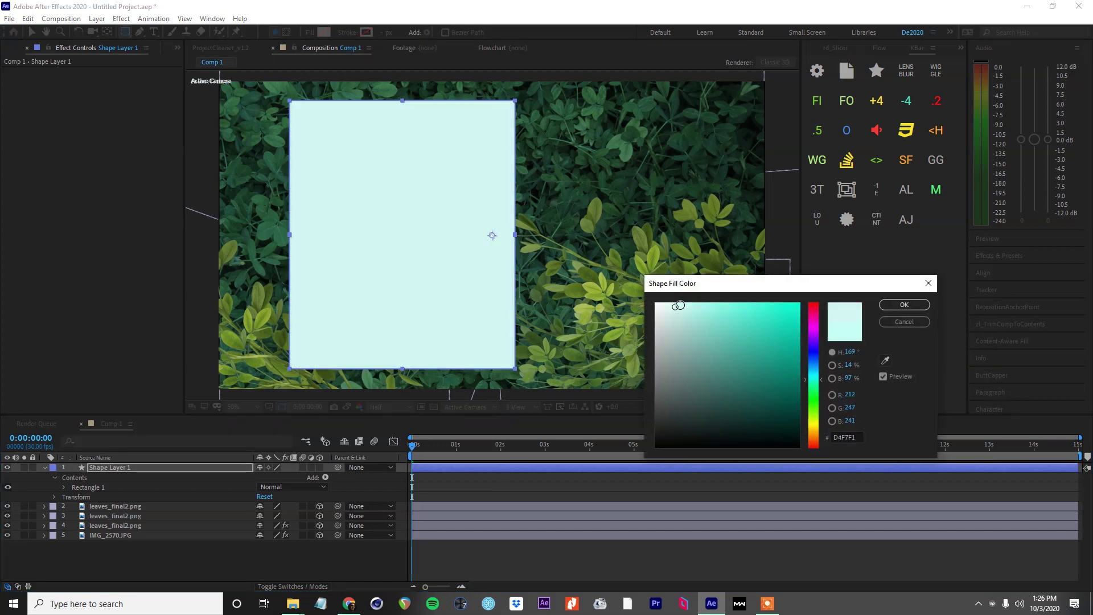
click(904, 305)
click(535, 484)
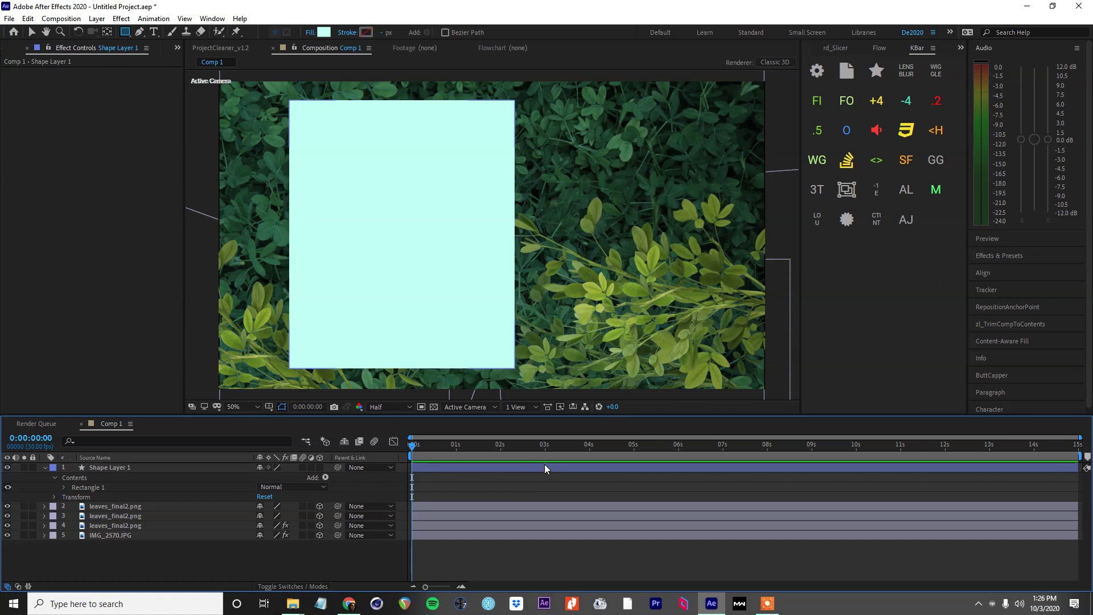
Pre-compose the rectangle shape layer as "Image holder1", moving all attributes into the new composition
click(545, 465)
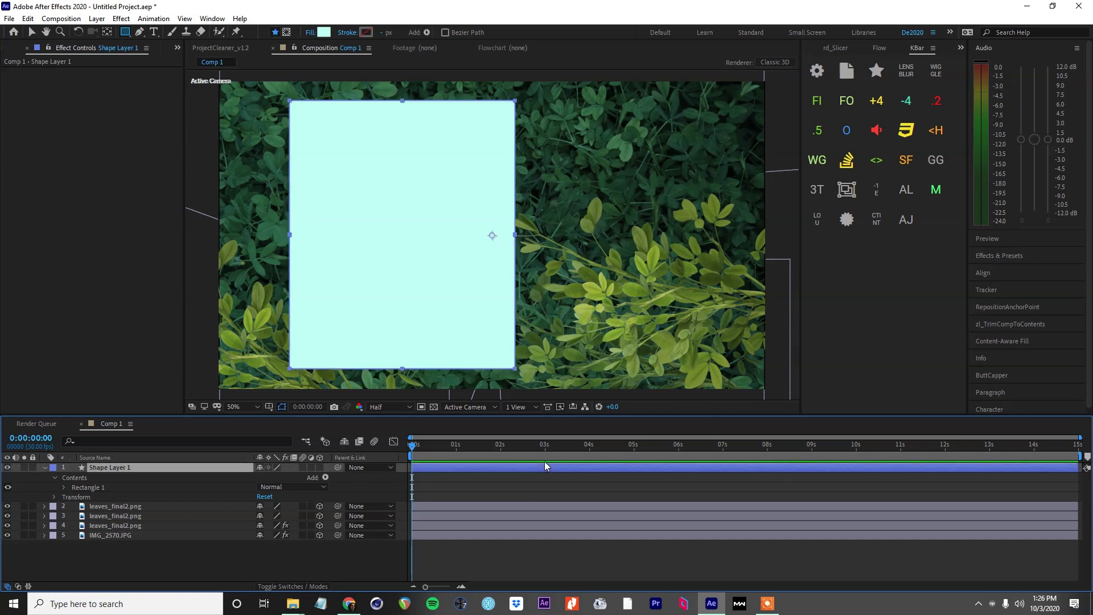
key(ctrl+shift+c)
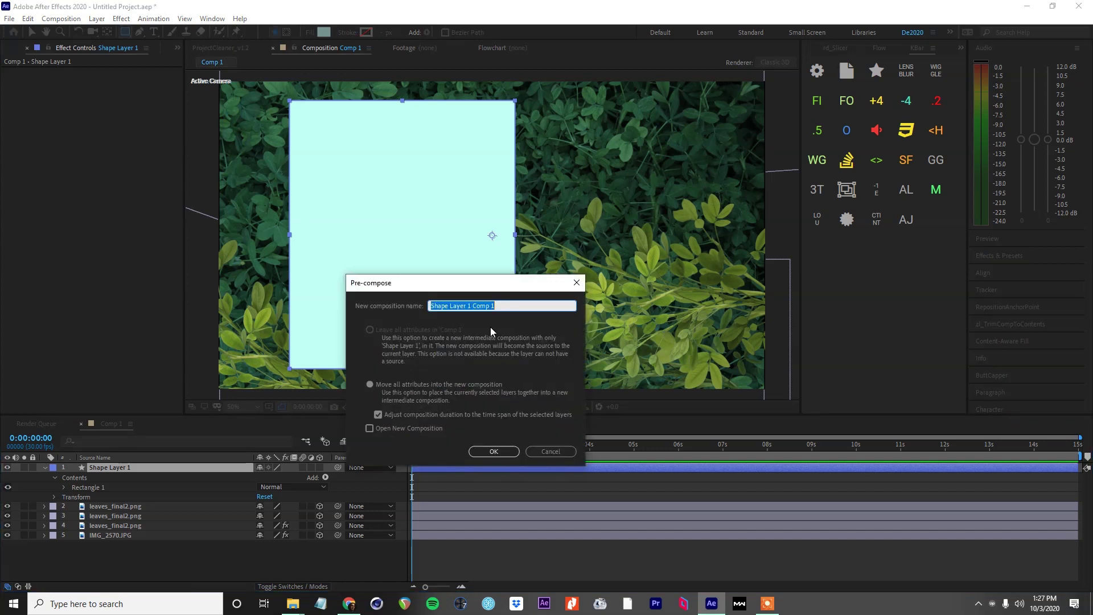
text(imag)
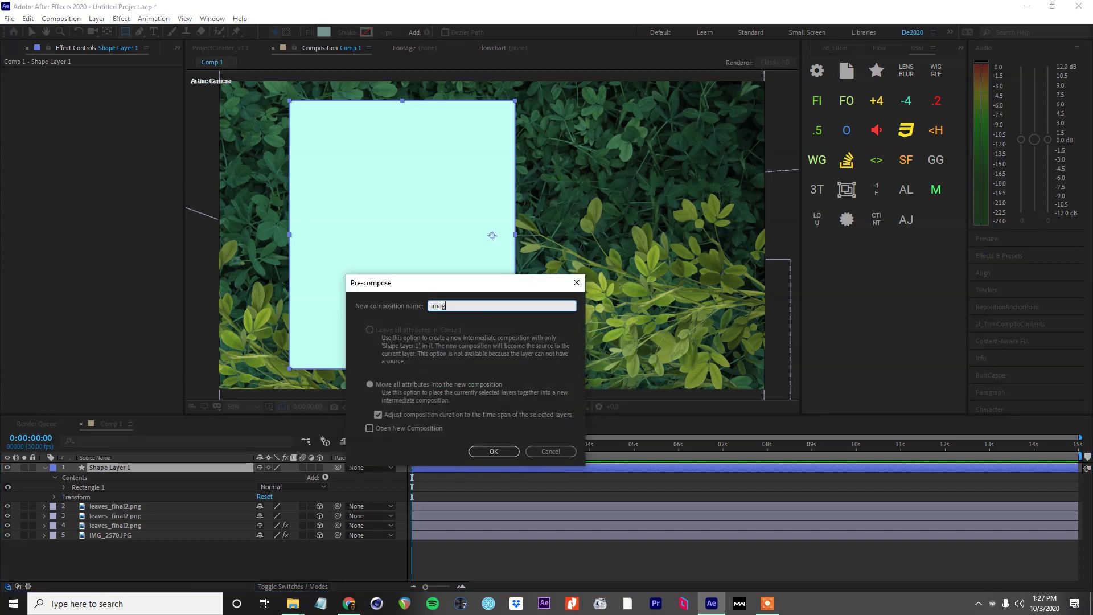
text(e holder1)
click(510, 455)
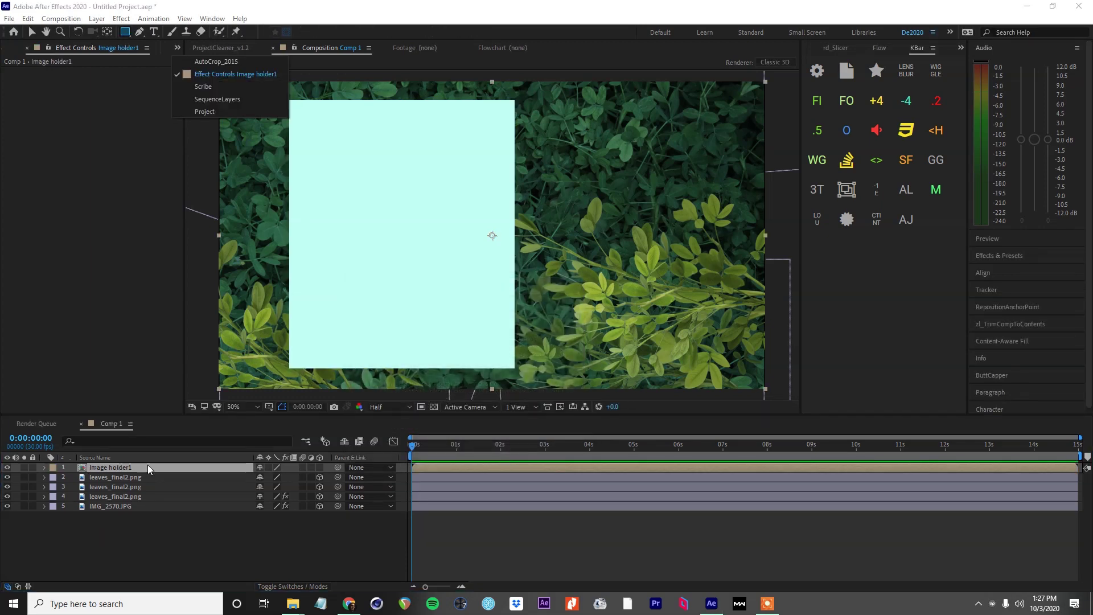
Crop the Image holder1 composition to its rectangle with the Auto Crop function of AutoCrop_2015
click(177, 48)
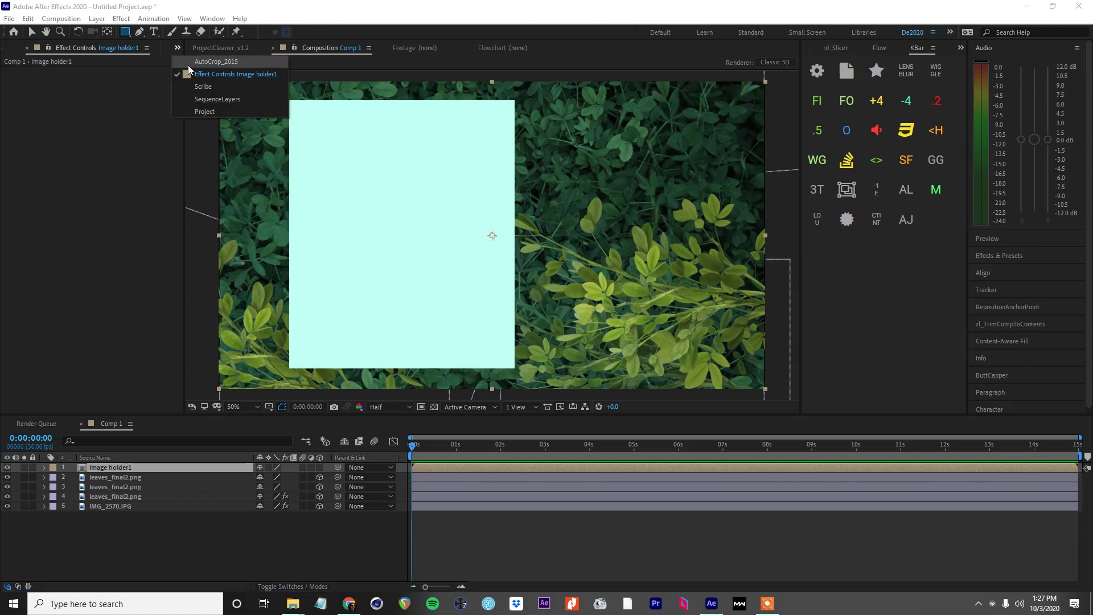
click(219, 62)
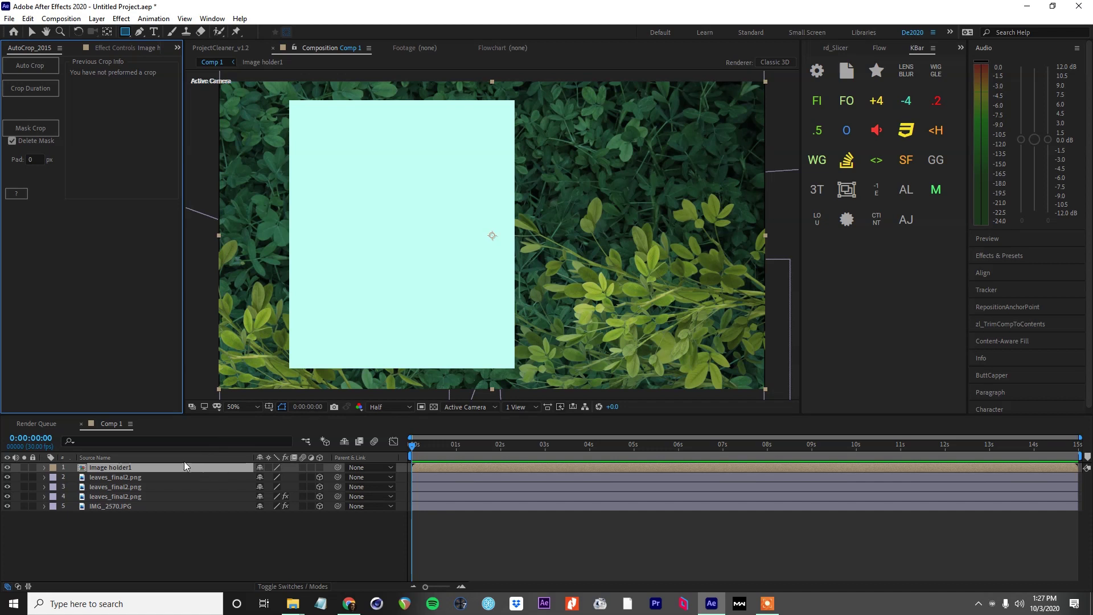
double_click(208, 469)
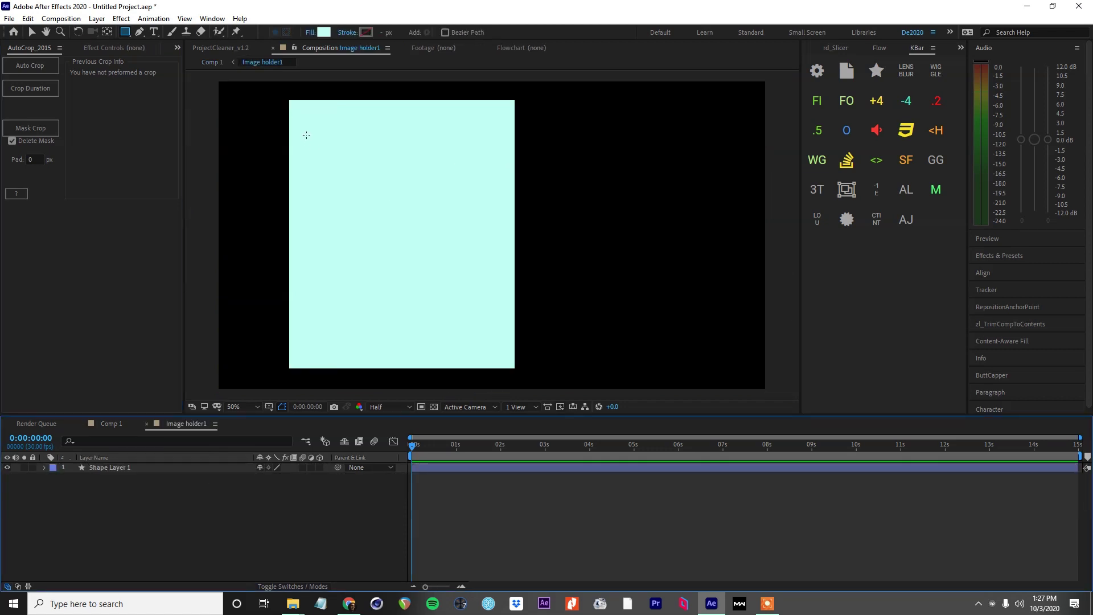
click(106, 425)
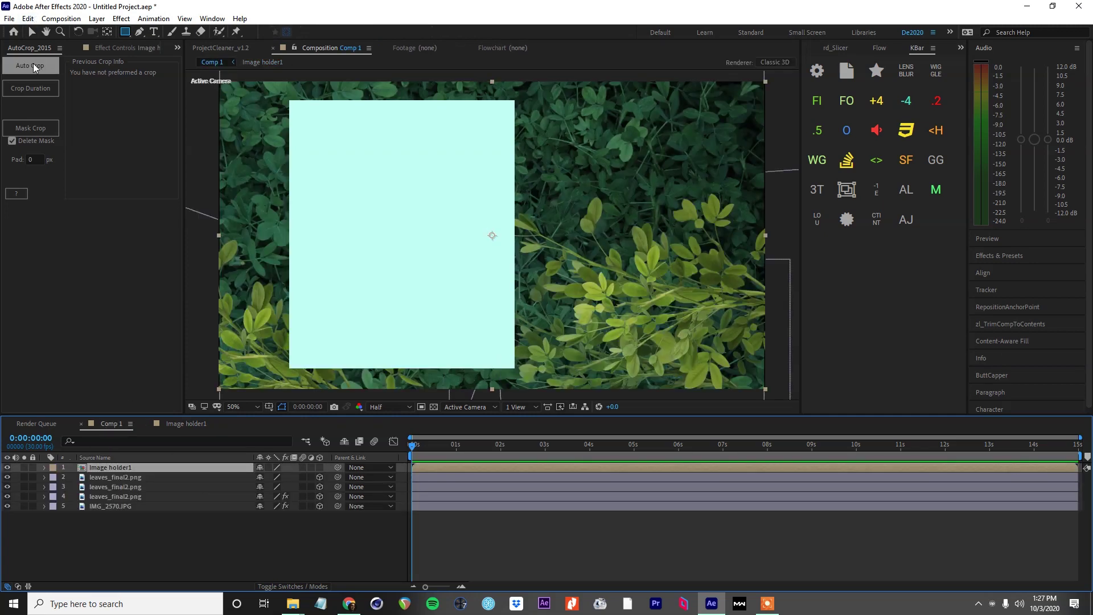
click(34, 67)
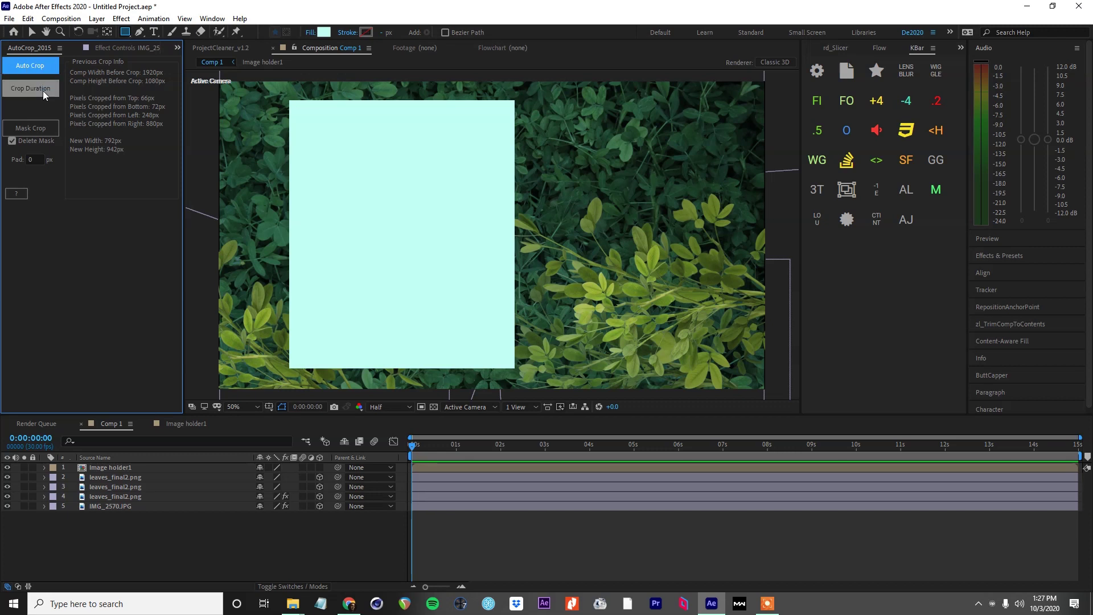
click(132, 469)
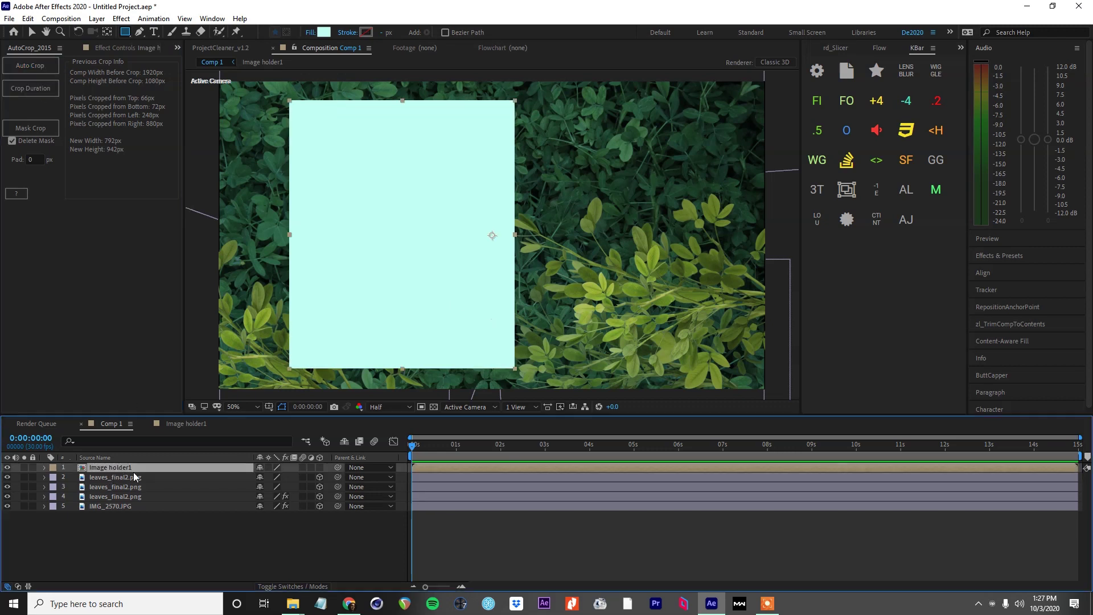
Open the Image holder1 composition and set its height to 1500 px with the aspect ratio locked
double_click(165, 467)
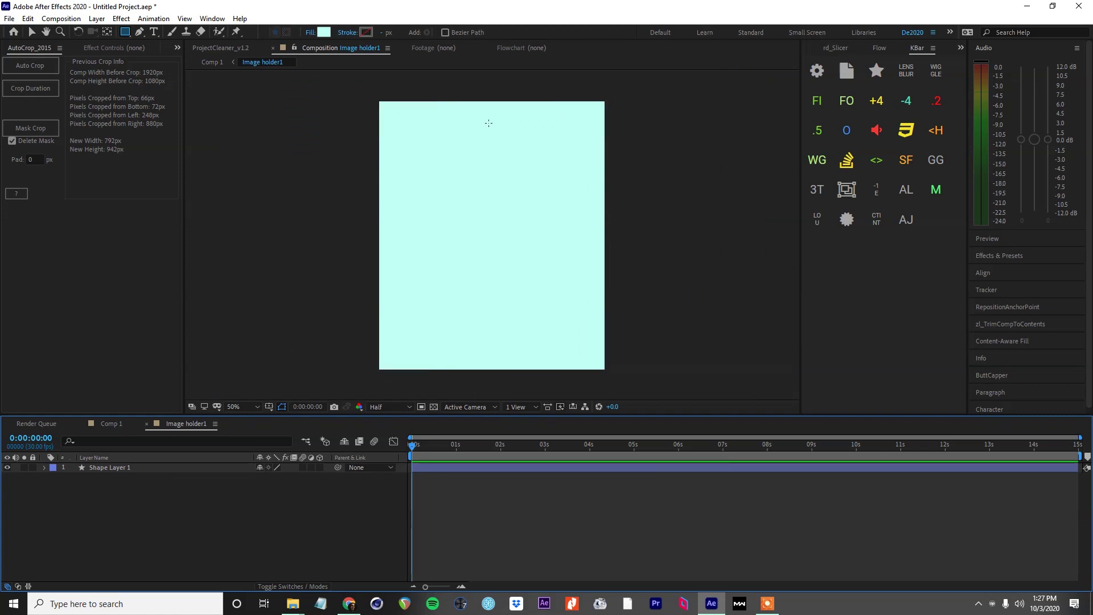
click(506, 470)
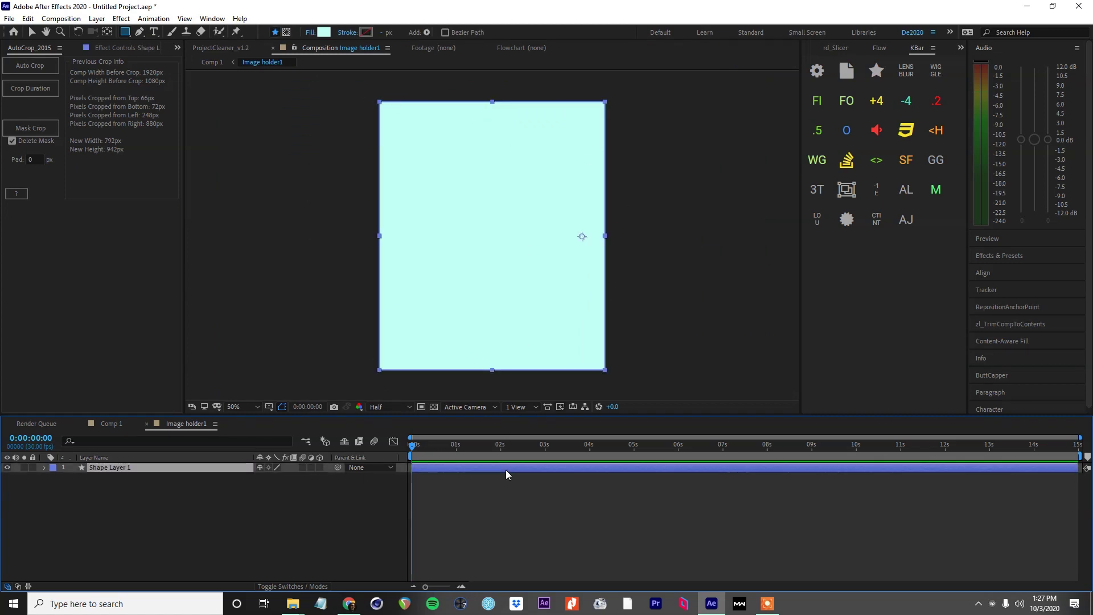
key(ctrl+k)
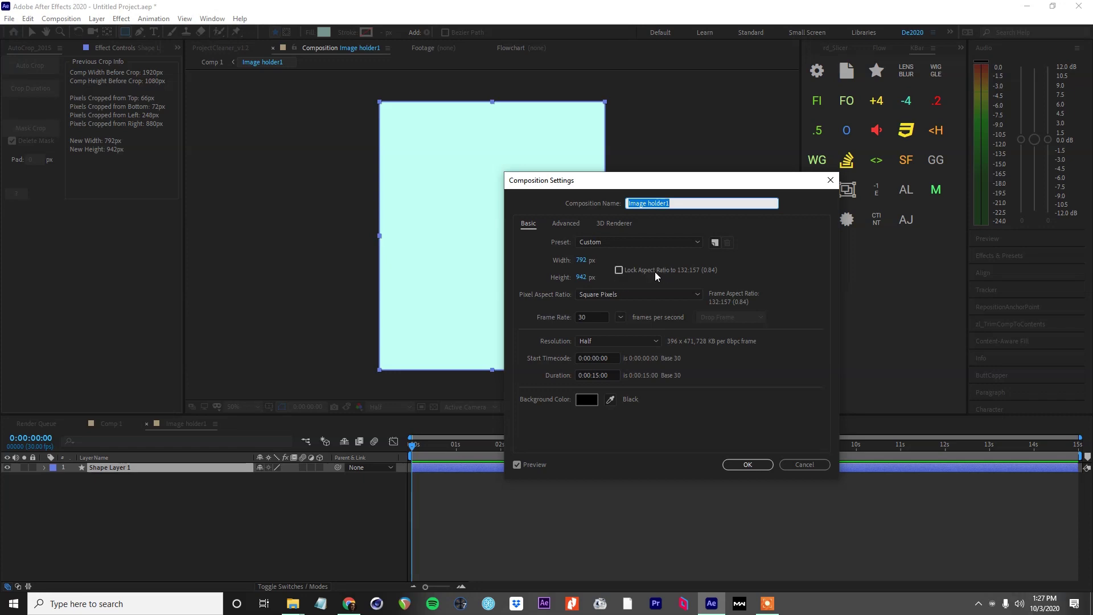
click(655, 272)
click(581, 277)
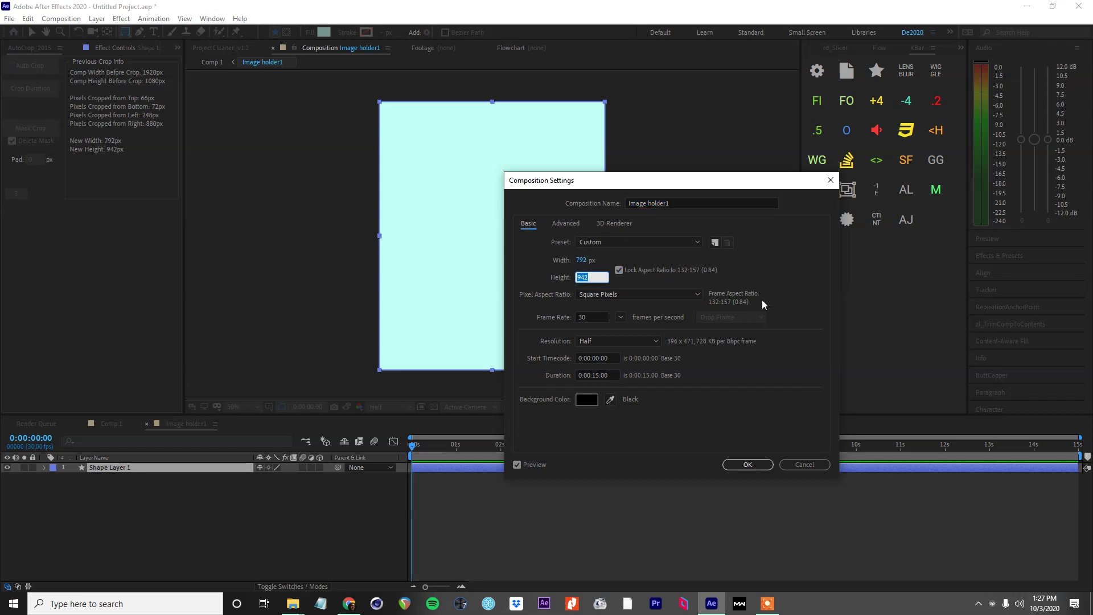
text(1500)
key(Return)
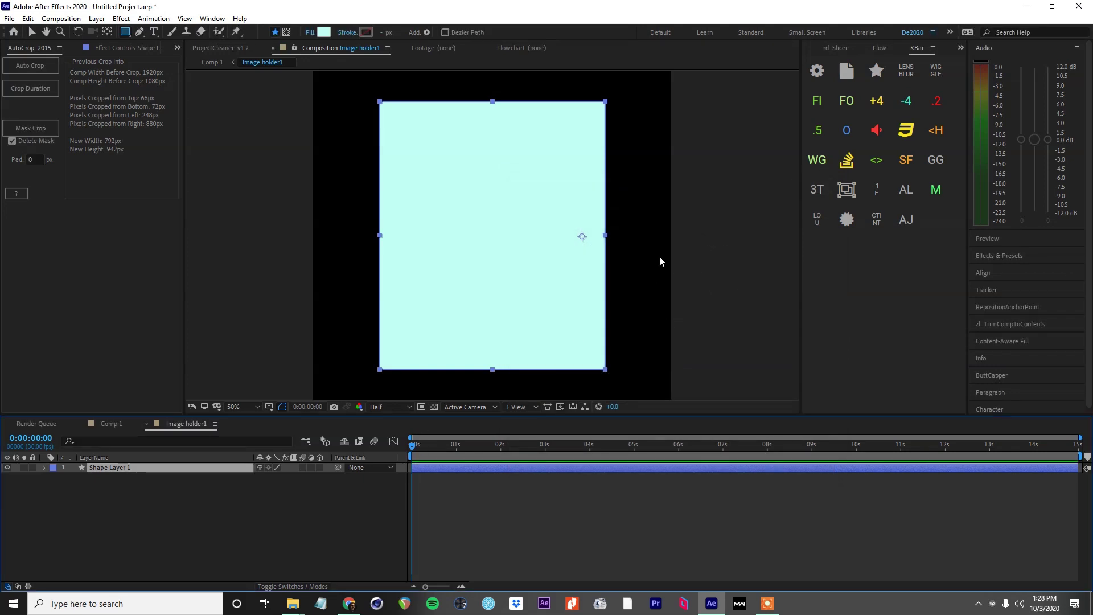
Fit the rectangle shape layer to the enlarged composition and center its anchor point
key(ctrl+alt+f)
key(comma)
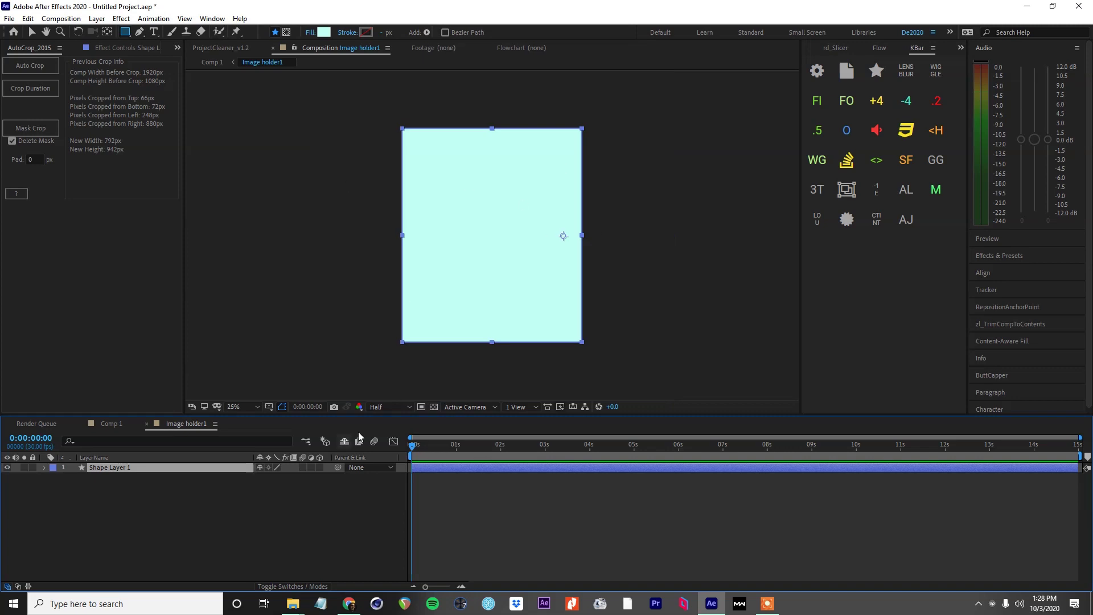
drag(468, 454, 575, 453)
key(Home)
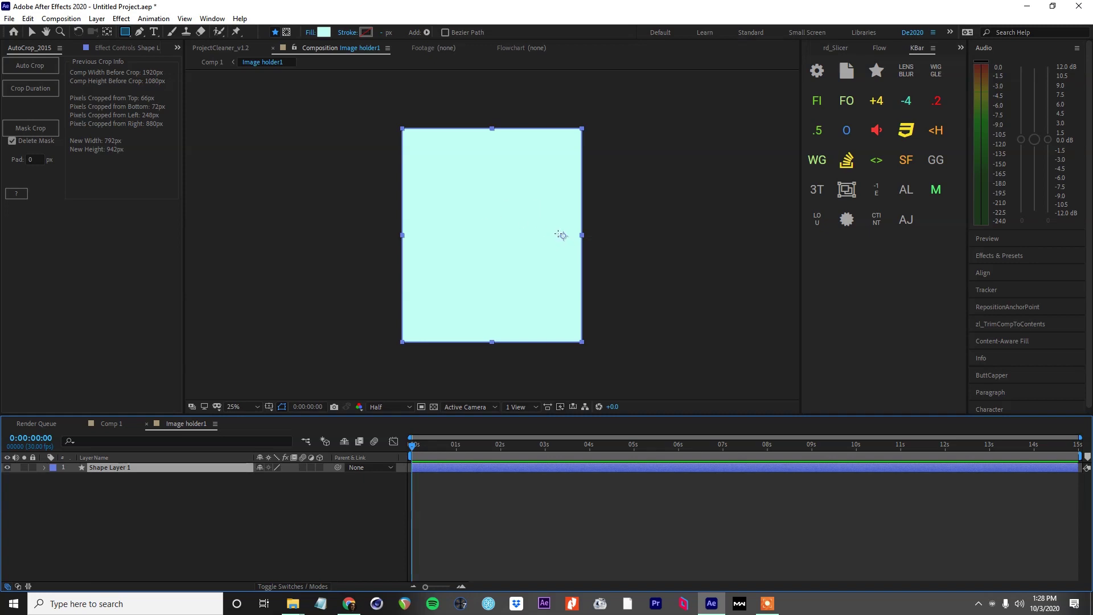
key(ctrl+alt+Home)
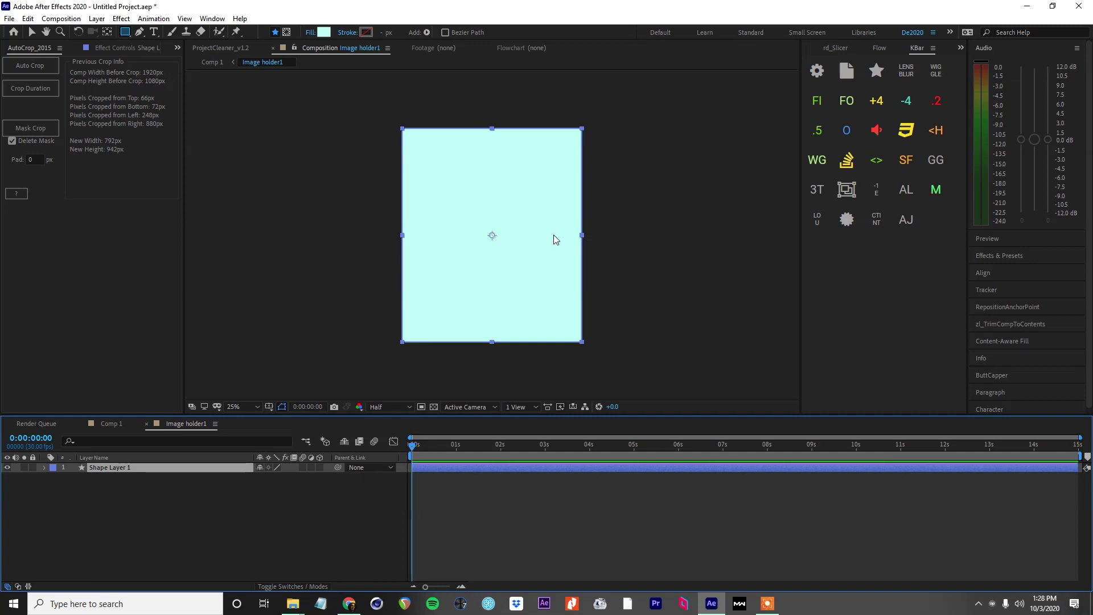
click(191, 499)
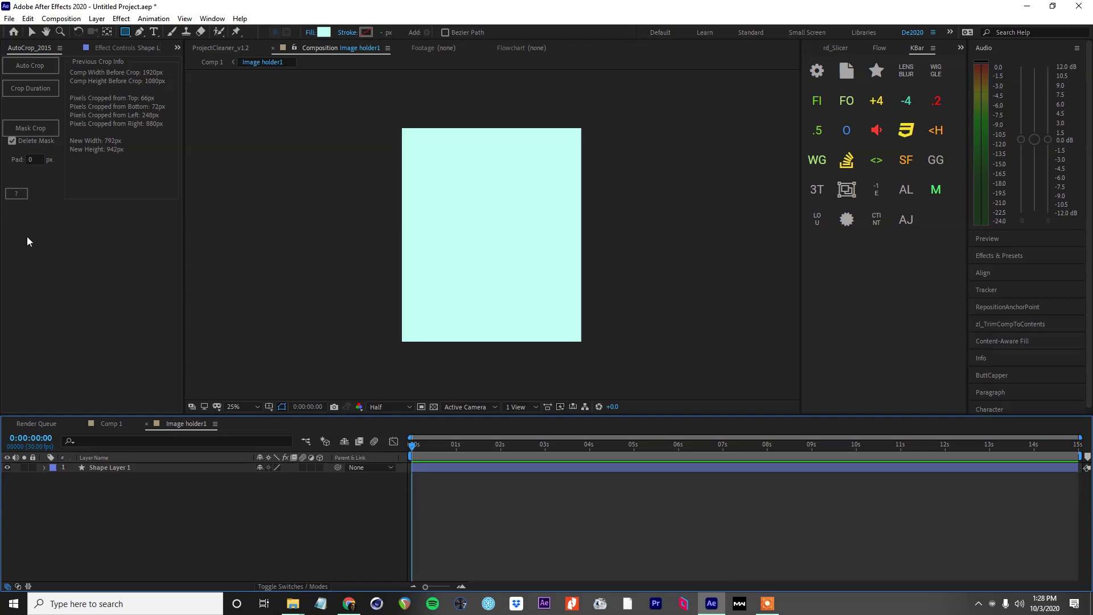
Add the first portrait photo from the project folder to the image holder and shift it slightly to frame the face
mouse_move(292, 603)
click(386, 560)
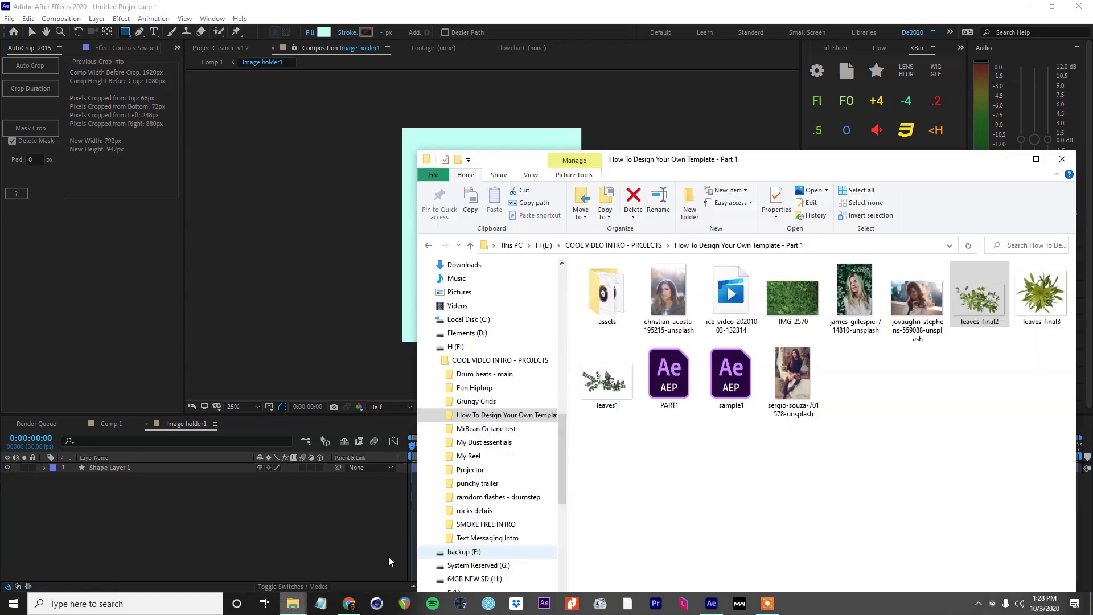
click(690, 331)
drag(679, 305, 415, 312)
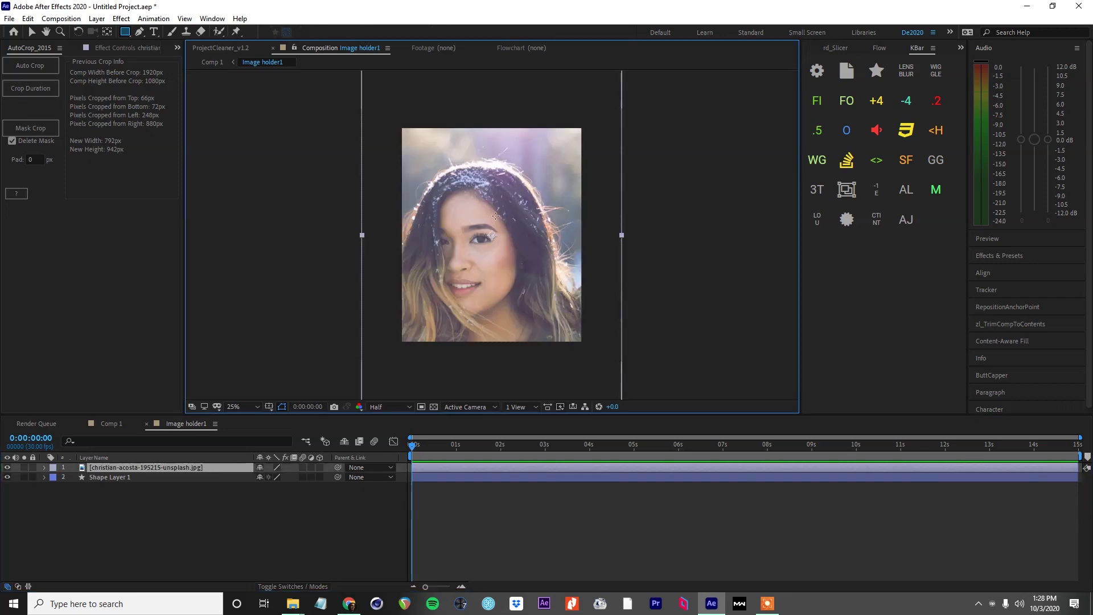
key(v)
mouse_move(535, 250)
mouse_down()
mouse_move(566, 222)
mouse_move(544, 239)
mouse_up()
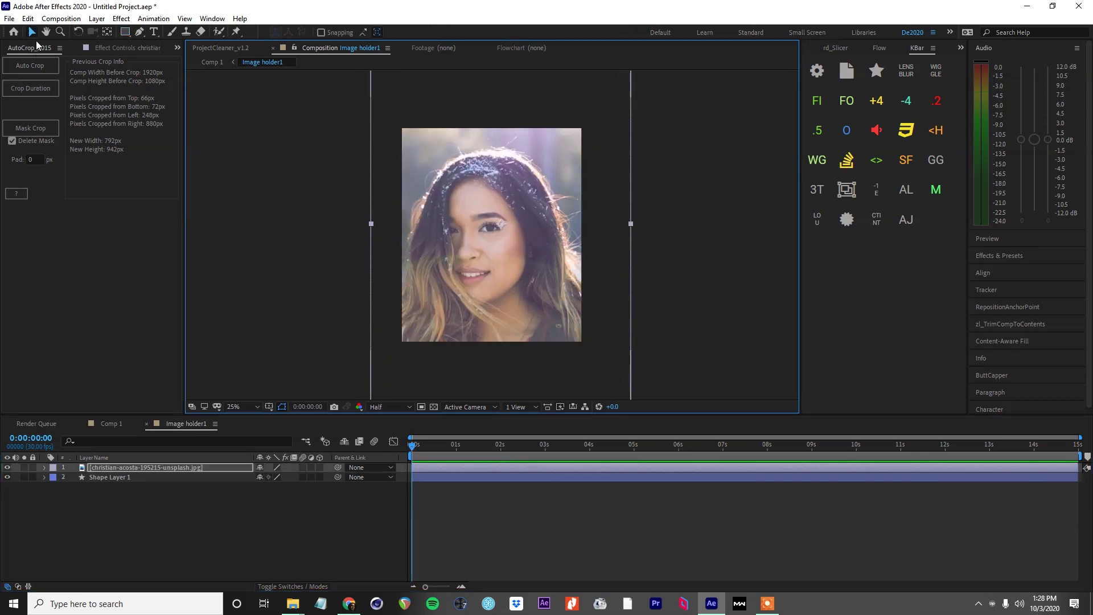
Place the rectangle shape layer above the photo and set its fill to none
drag(144, 478, 161, 467)
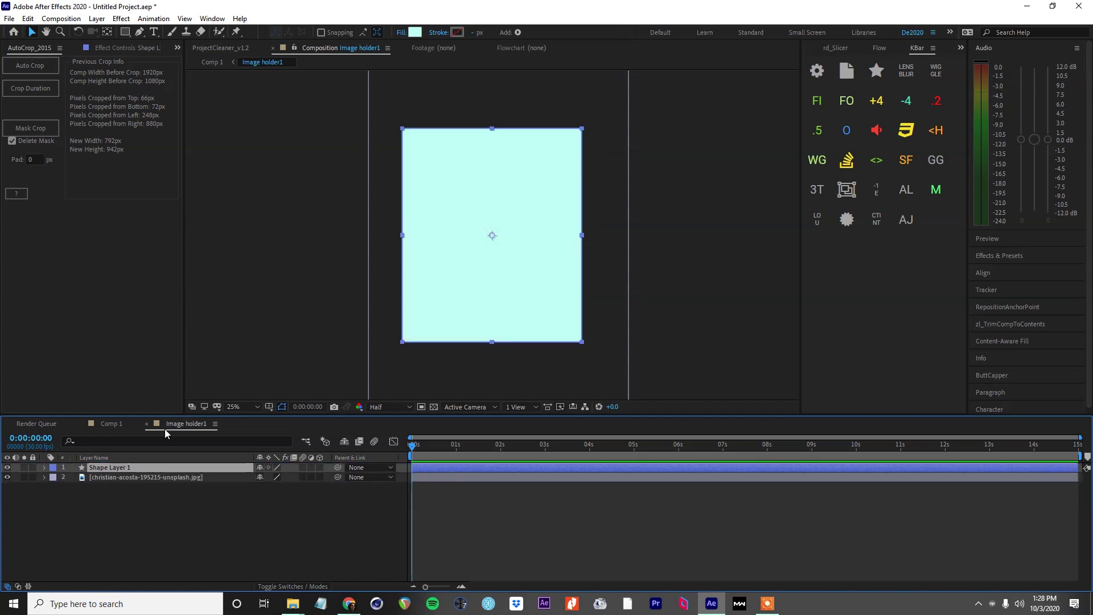
alt+click(414, 36)
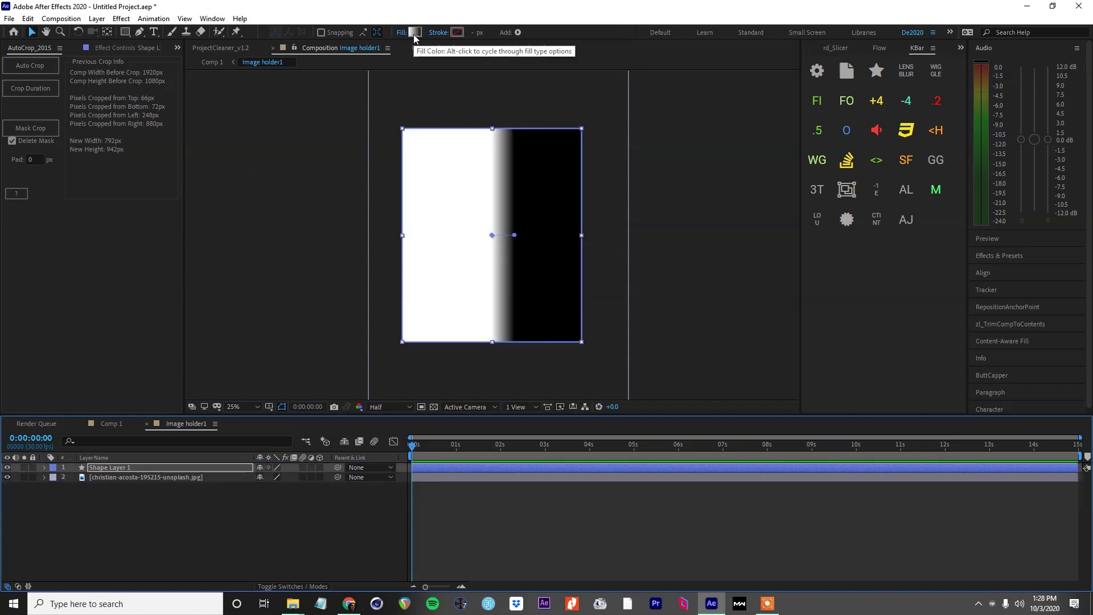
alt+click(414, 35)
alt+click(414, 35)
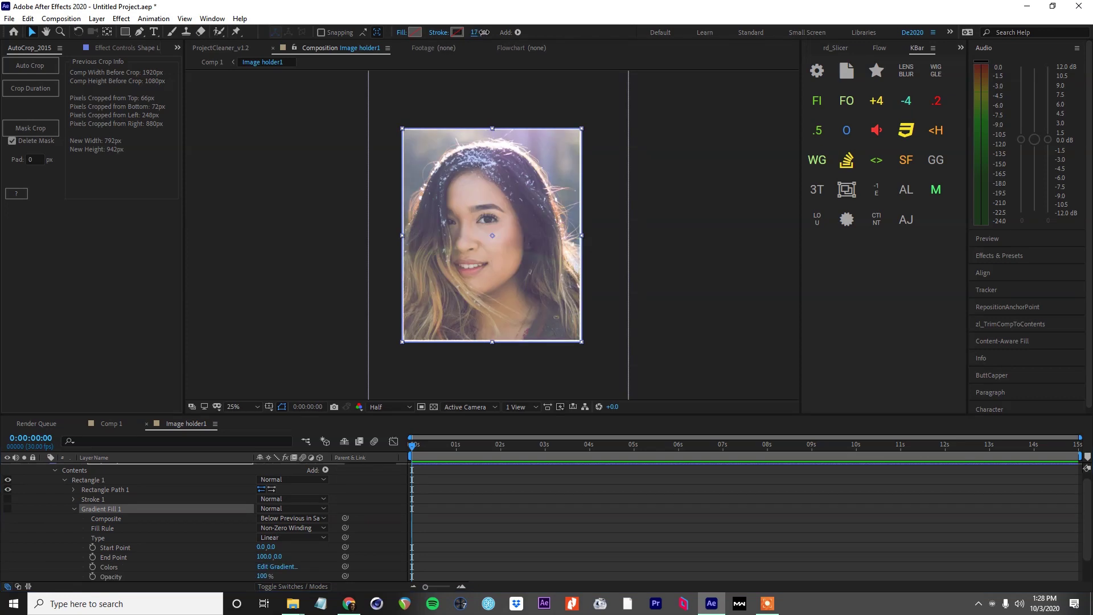
Give the rectangle shape a solid white stroke 42 px wide as a border around the photo
alt+click(457, 33)
drag(475, 33, 500, 33)
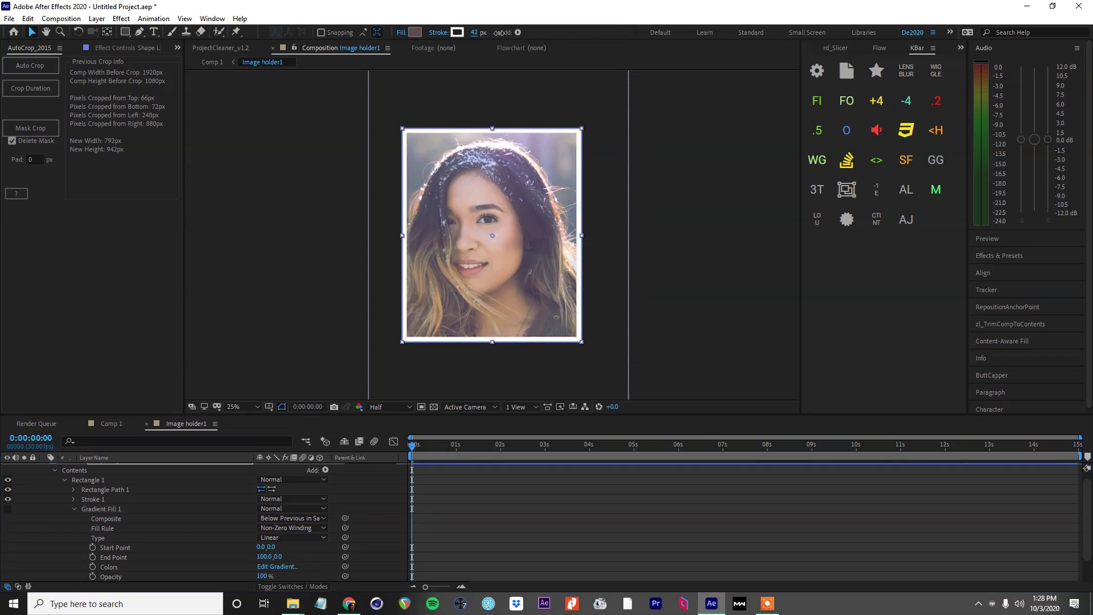
click(457, 32)
mouse_move(698, 346)
mouse_down()
mouse_move(651, 346)
mouse_move(644, 297)
mouse_up()
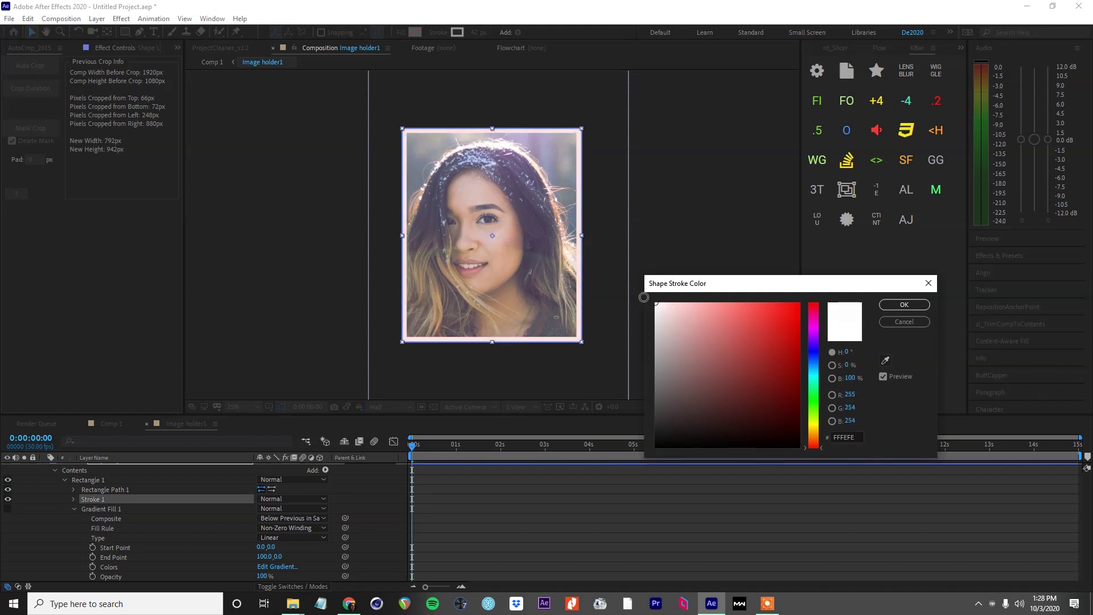
click(904, 308)
click(904, 305)
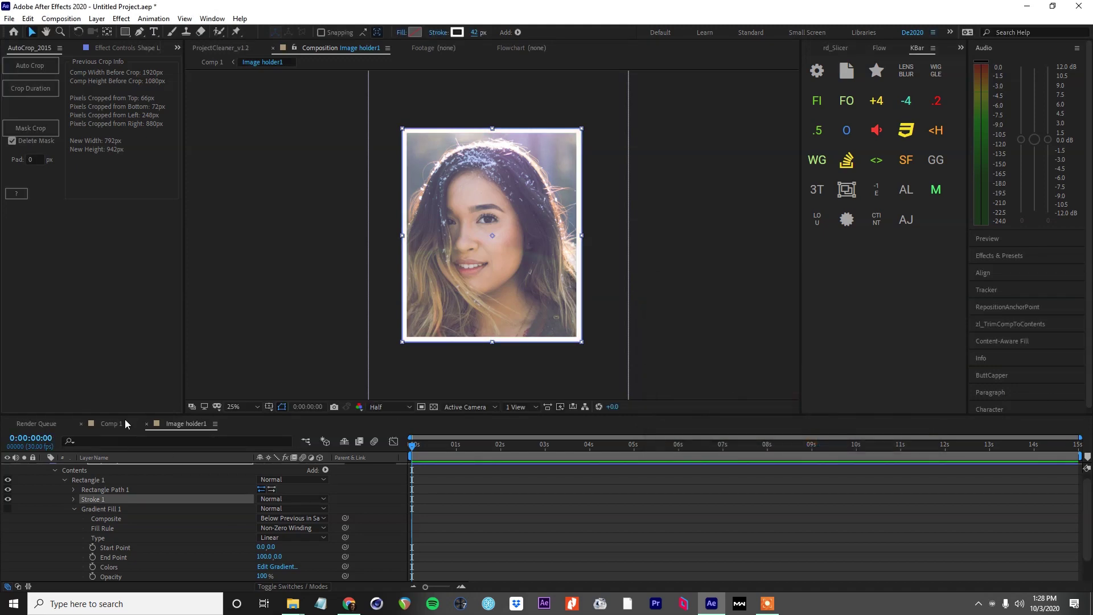
Return to Comp 1 and rename the composition "Slide 1"
click(110, 424)
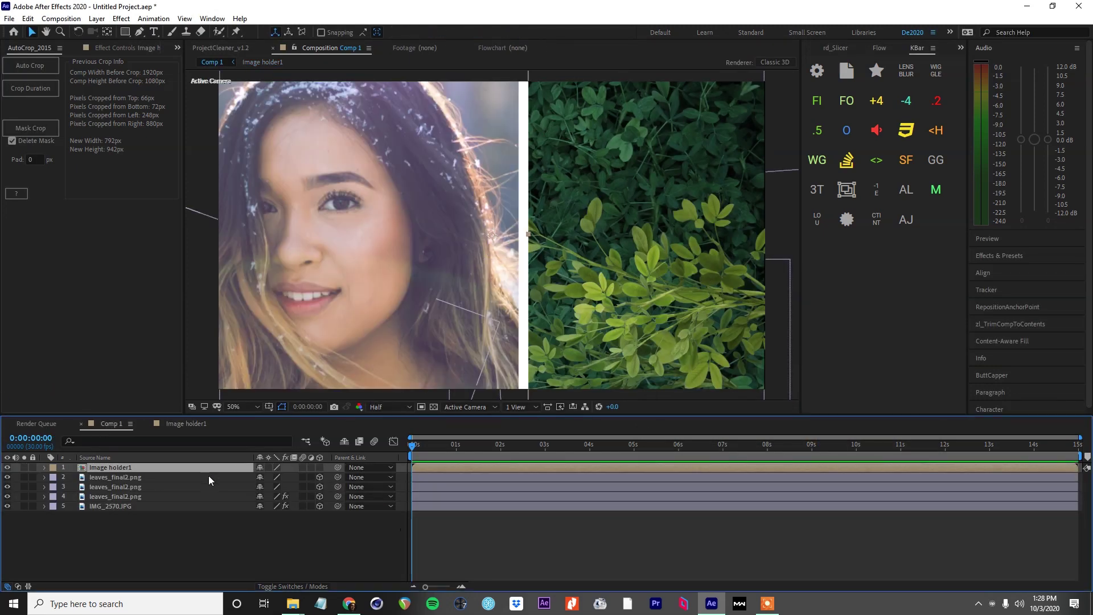
click(234, 535)
click(157, 468)
key(ctrl+k)
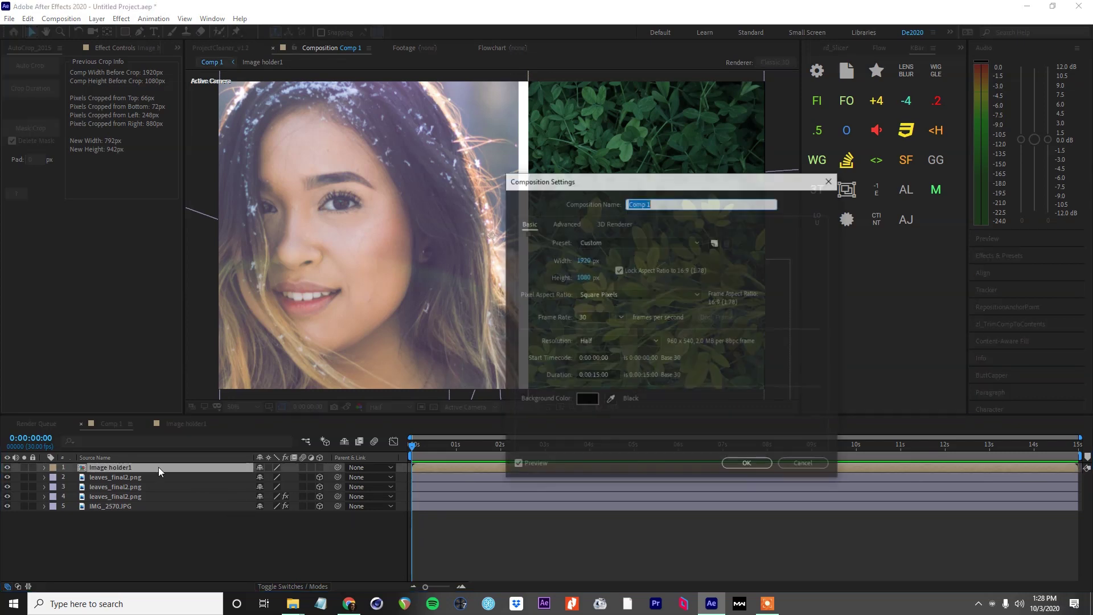
text(Slide )
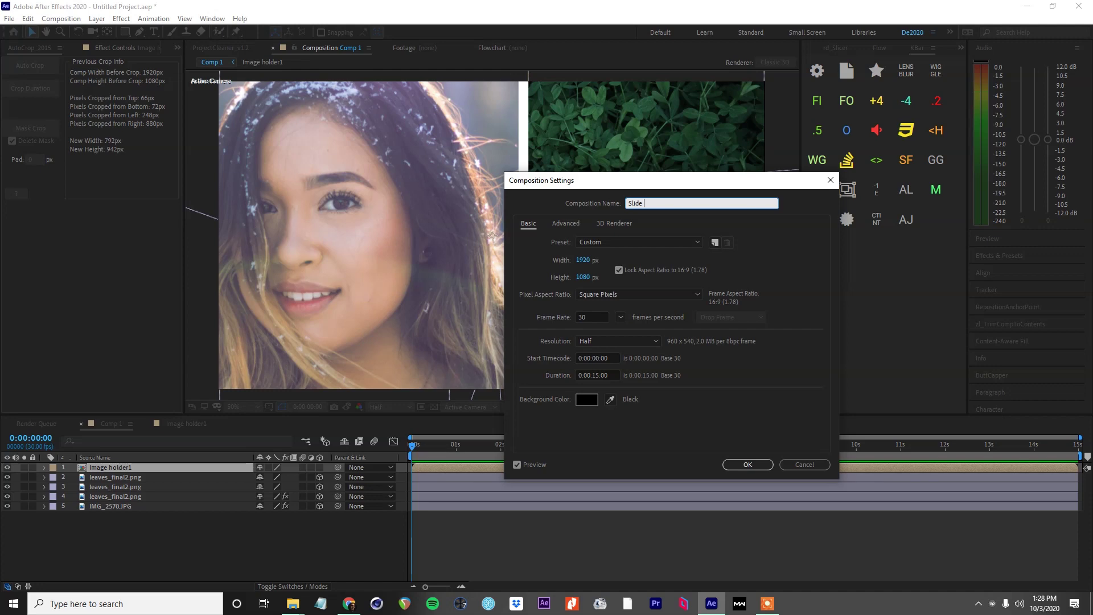
text(1)
key(Return)
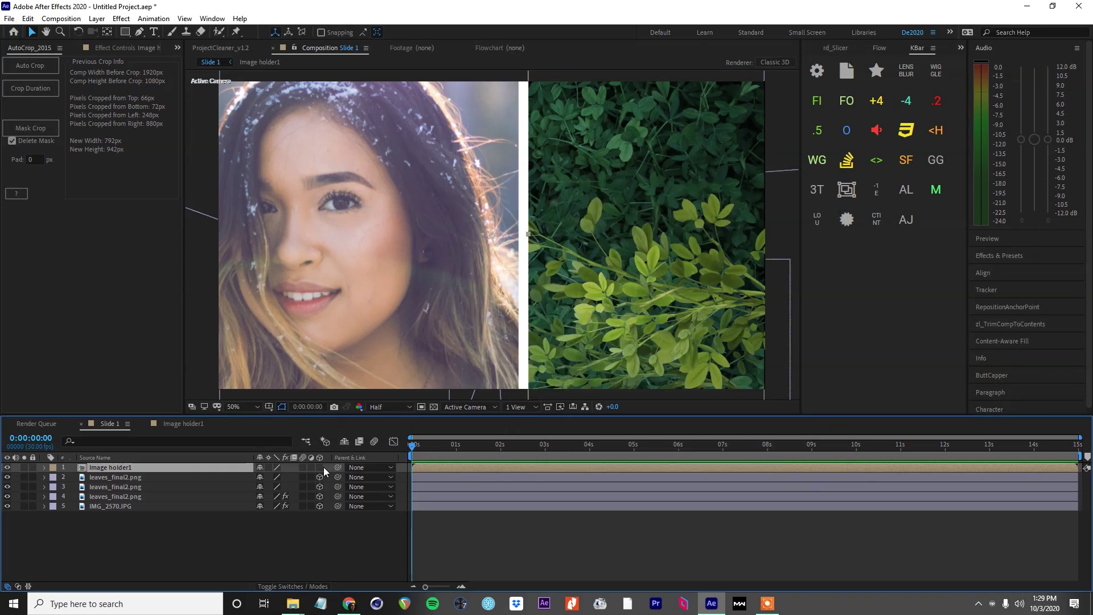
Make Image holder1 a 3D layer scaled to 62% with its anchor point centered
key(s)
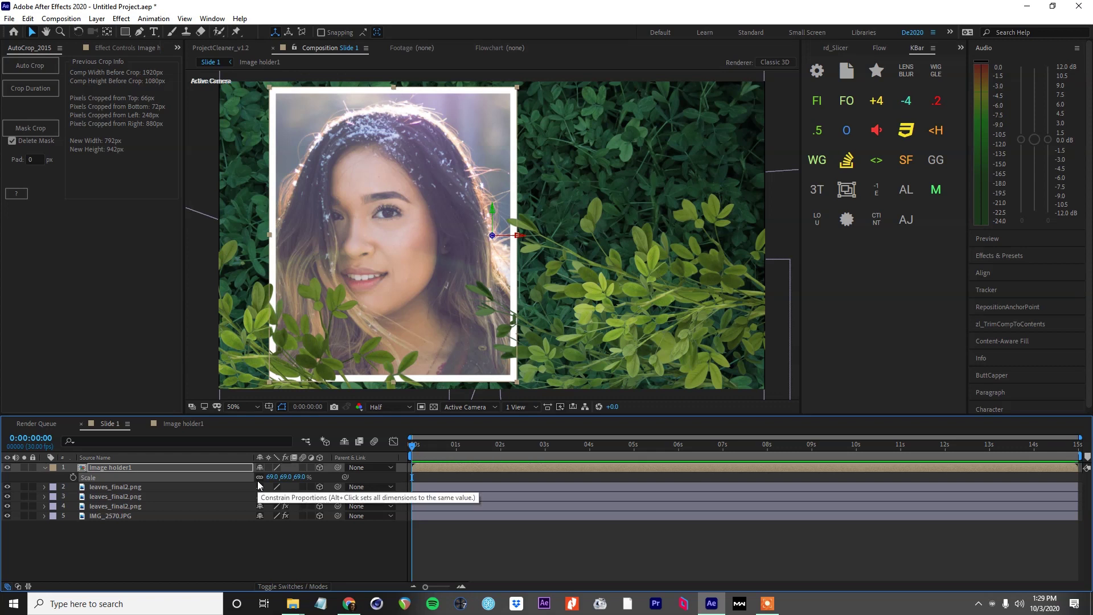
key(ctrl+alt+Home)
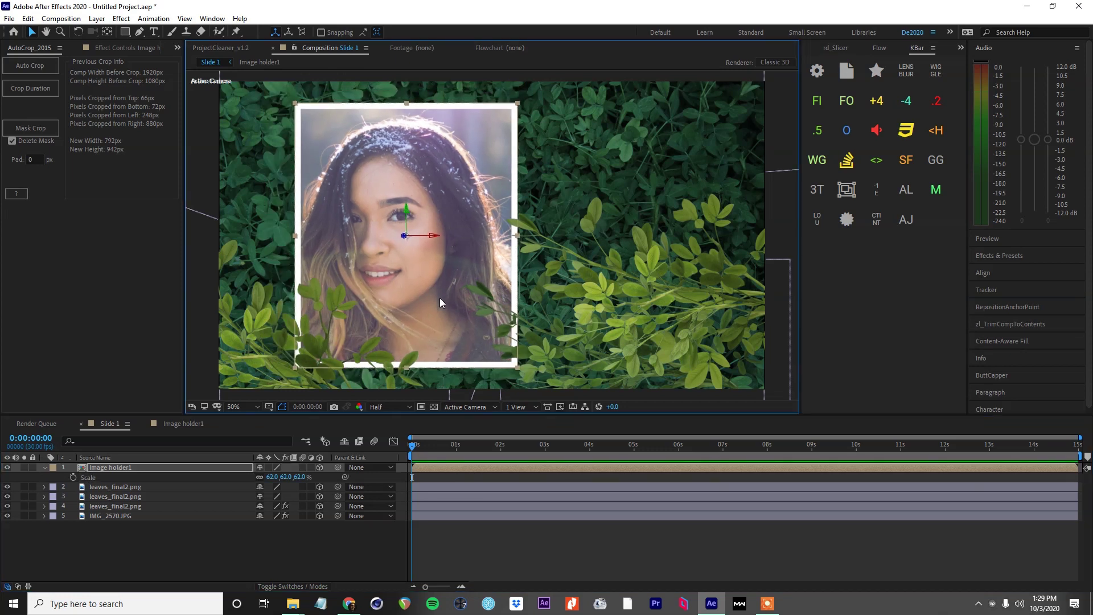
Tilt Image holder1 slightly clockwise with Z Rotation and reposition it on the left half of the slide
key(r)
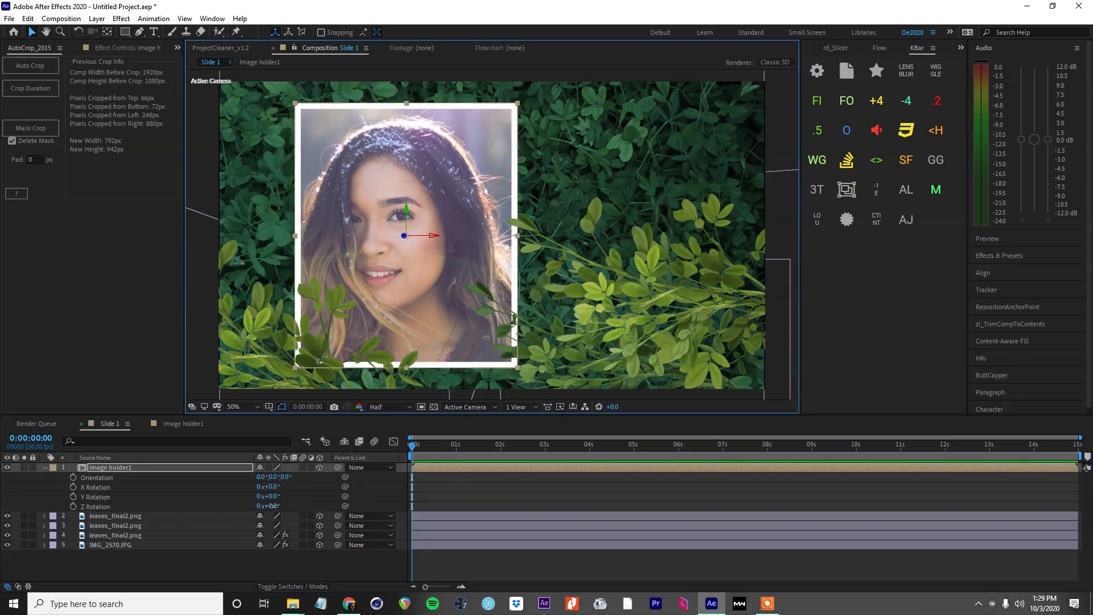
drag(274, 506, 286, 506)
click(463, 303)
drag(463, 304, 466, 299)
click(196, 560)
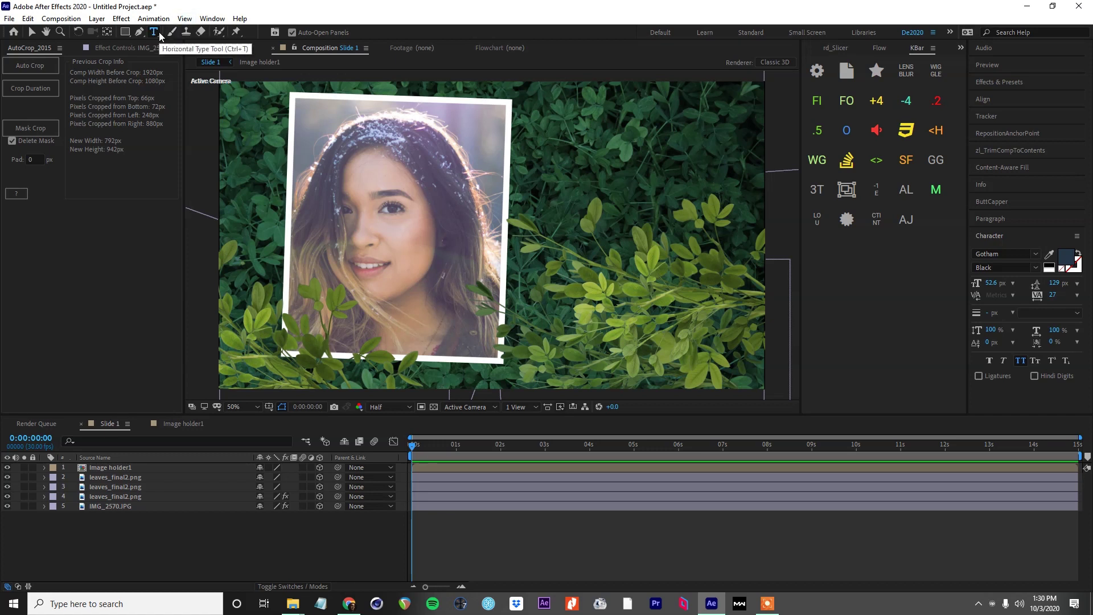
Add the text "text holder 1" to the right of the photo and color it white (FFFFFF)
click(524, 193)
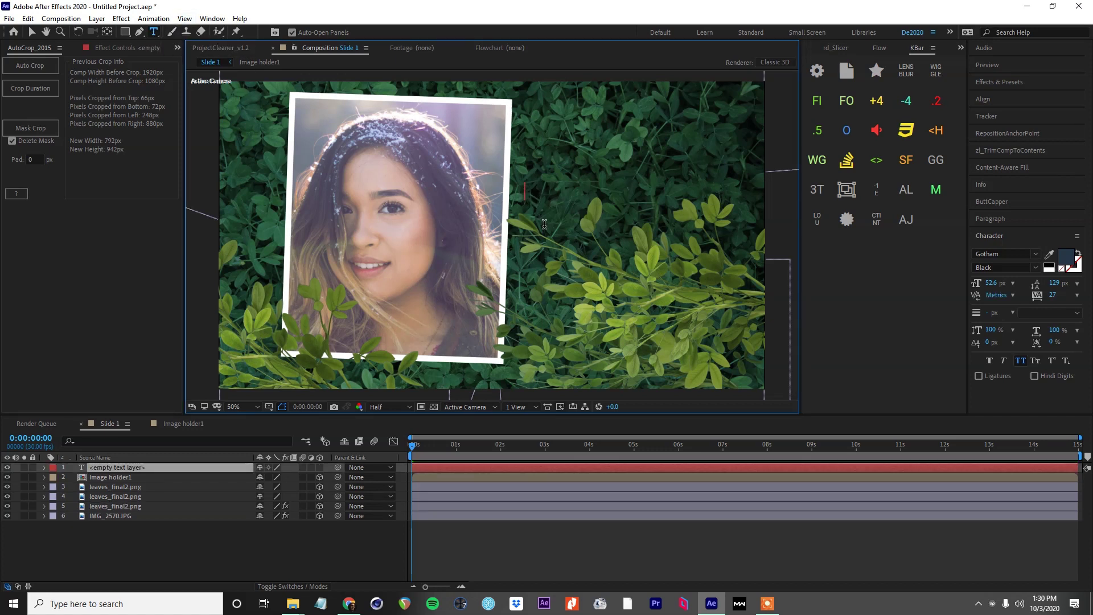
text(tex)
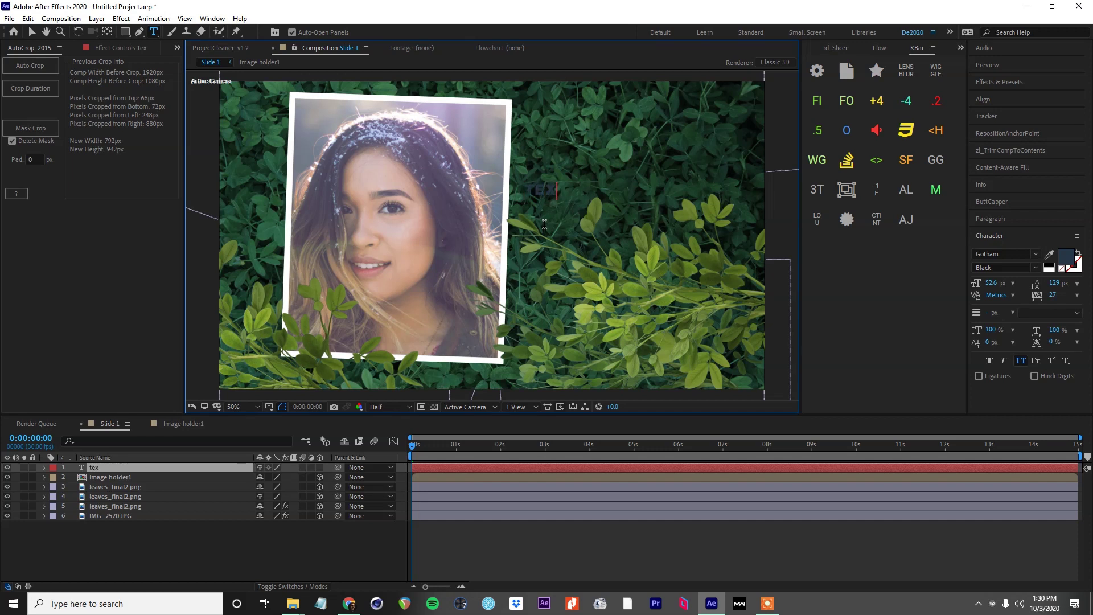
text(t holder 1)
key(ctrl+a)
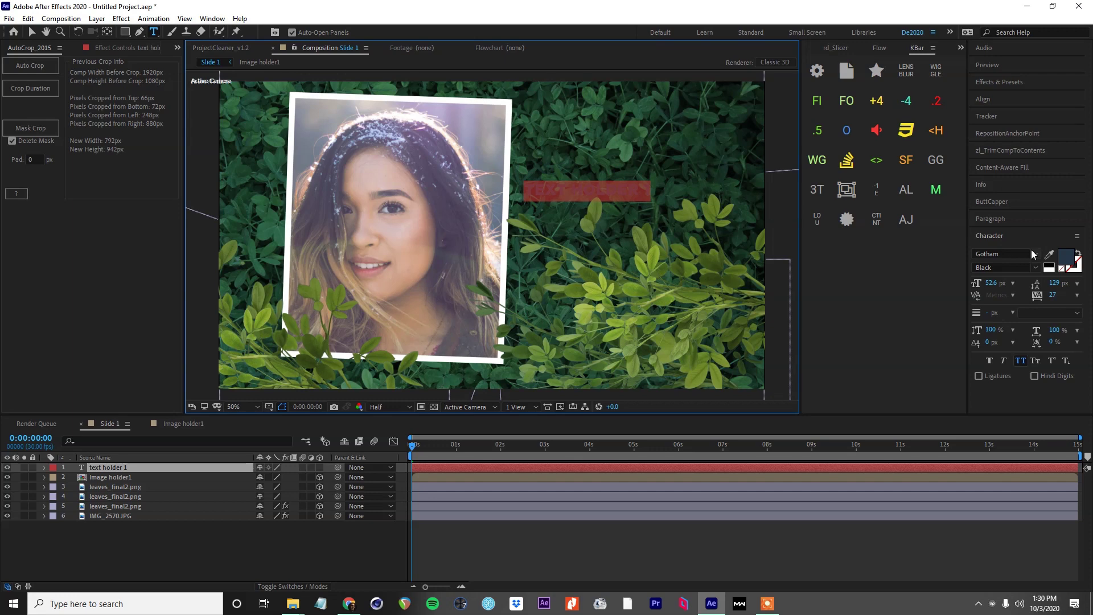
click(1067, 256)
drag(692, 327, 656, 303)
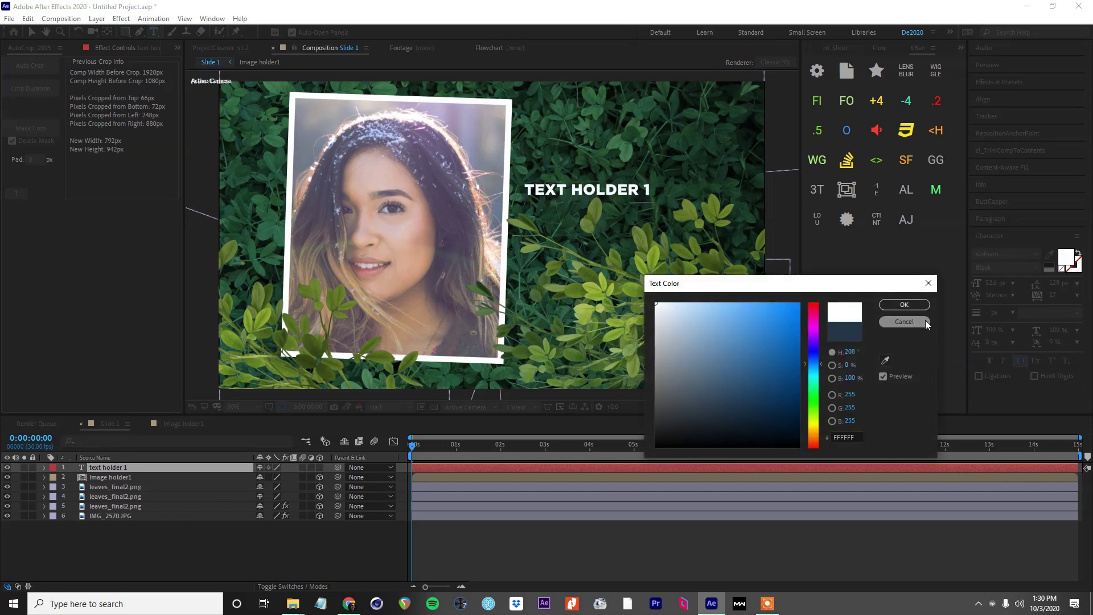
click(904, 304)
Scale the text holder layer up to 156.4%
click(195, 467)
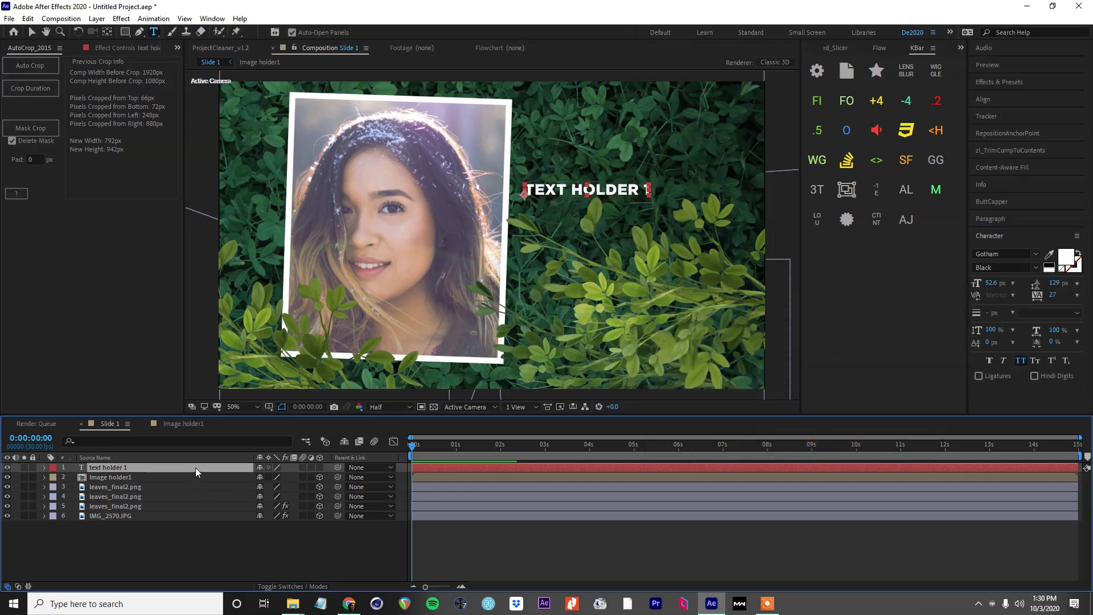
key(s)
mouse_move(274, 477)
mouse_down()
mouse_move(325, 486)
mouse_move(295, 477)
mouse_up()
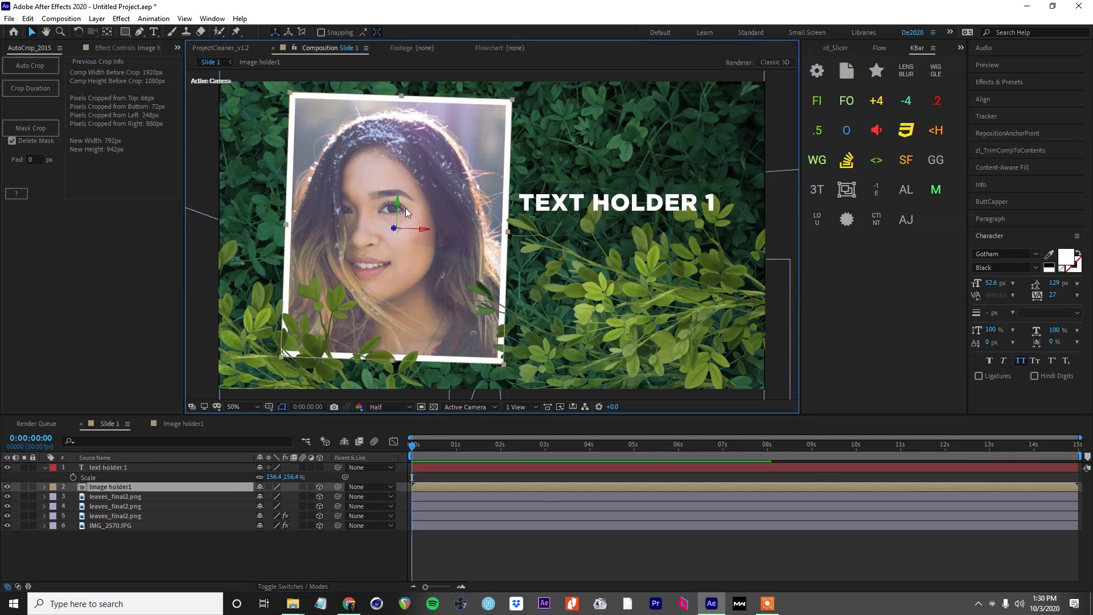
Move the image holder slightly up and left and reposition the text beside it, undoing the last small text move
drag(411, 181, 394, 168)
click(617, 208)
drag(618, 208, 612, 207)
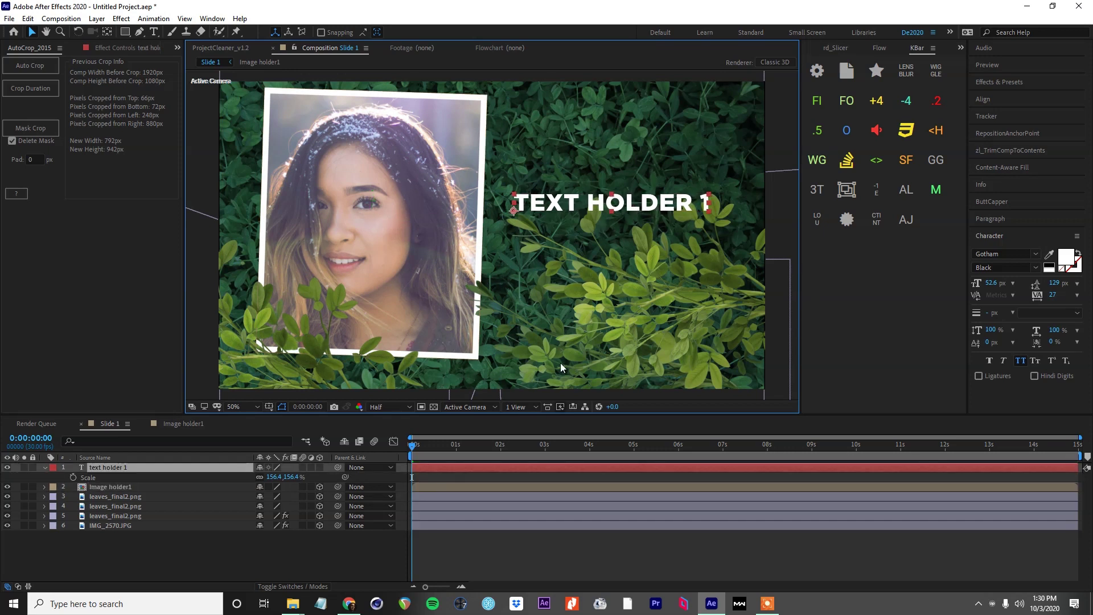
key(ctrl+z)
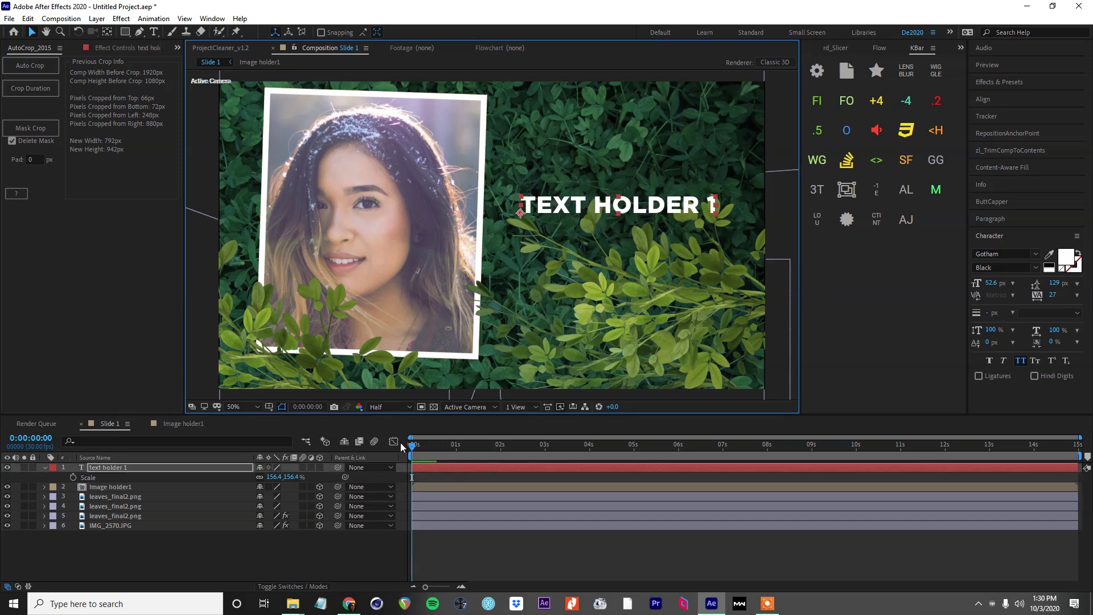
Make the text holder a 3D layer and move it slightly upward beside the photo
click(319, 467)
drag(640, 208, 640, 191)
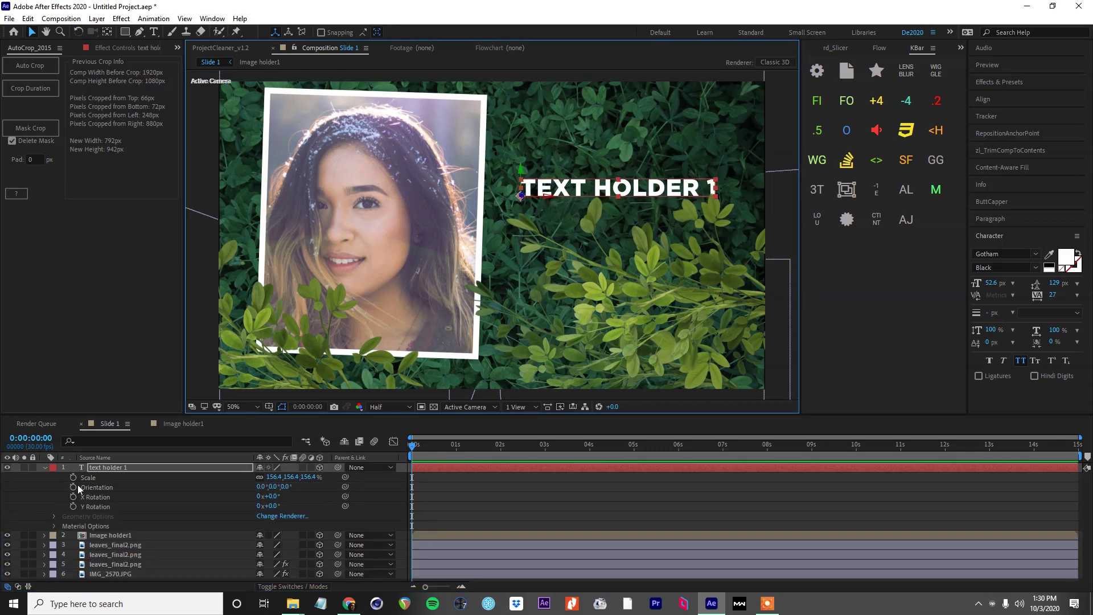
Collapse the text holder 1 layer's properties and return the playhead to the start of Slide 1
key(ctrl+a)
click(45, 467)
drag(442, 449, 375, 452)
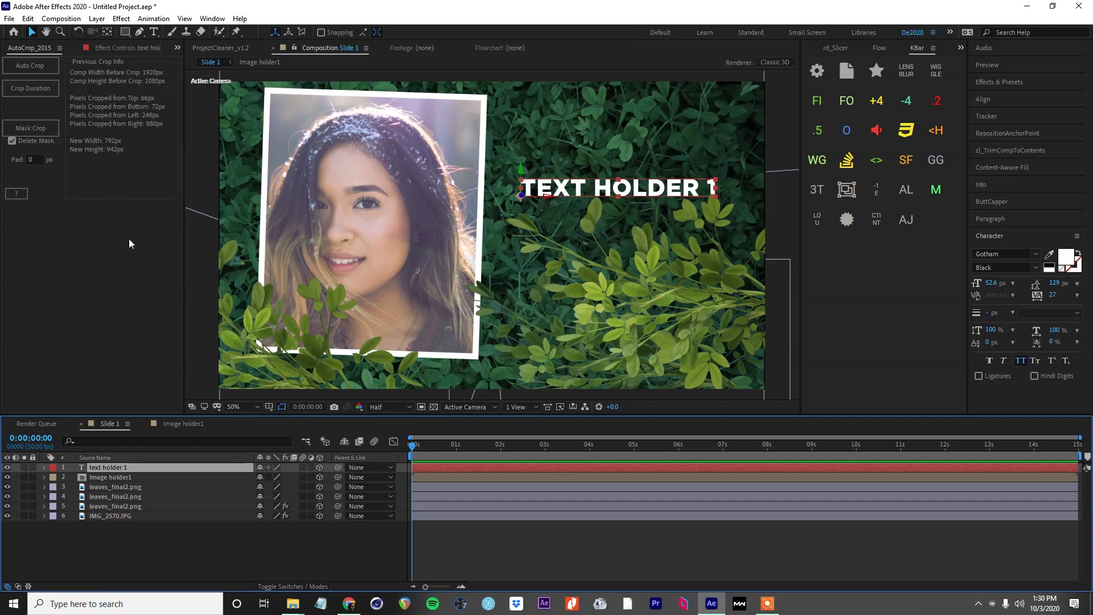
Open the Animation Composer panel, then reposition it and resize it to make the preset names readable
click(212, 18)
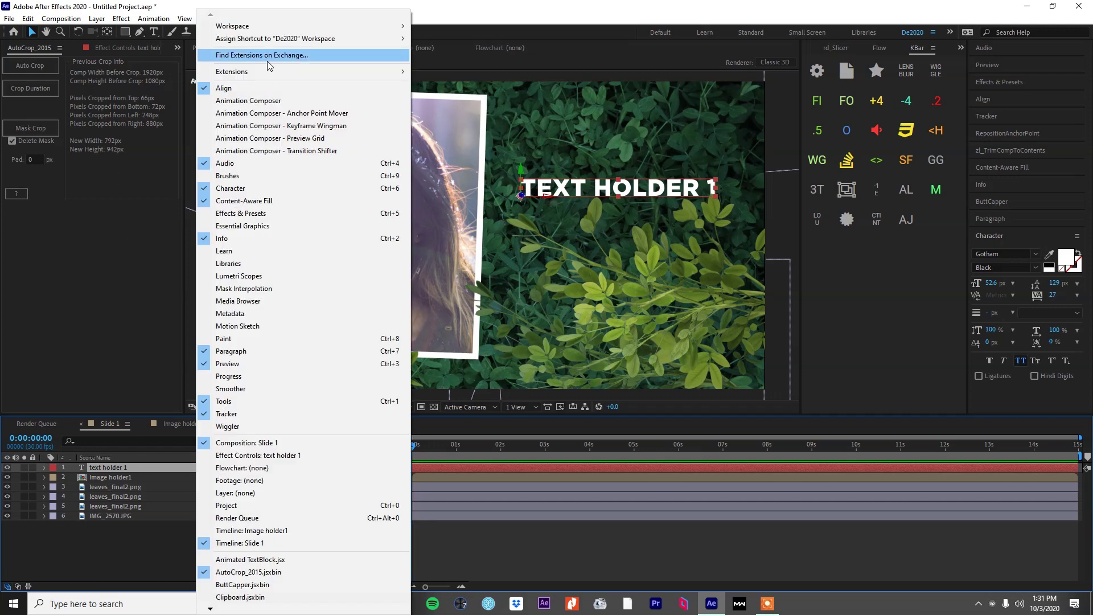
click(283, 106)
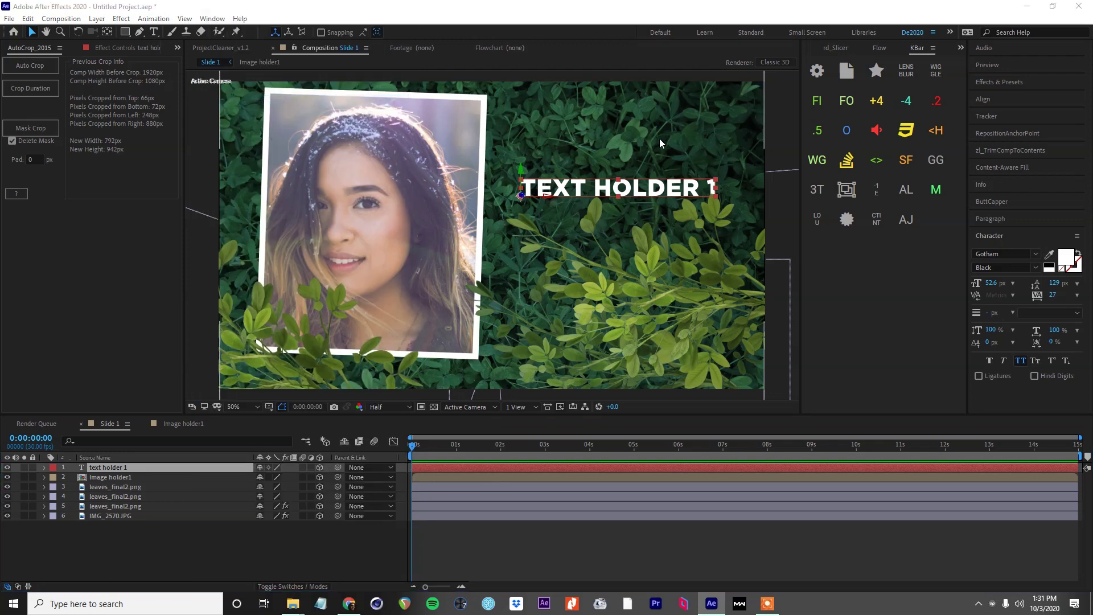
drag(710, 267, 309, 197)
drag(553, 328, 371, 327)
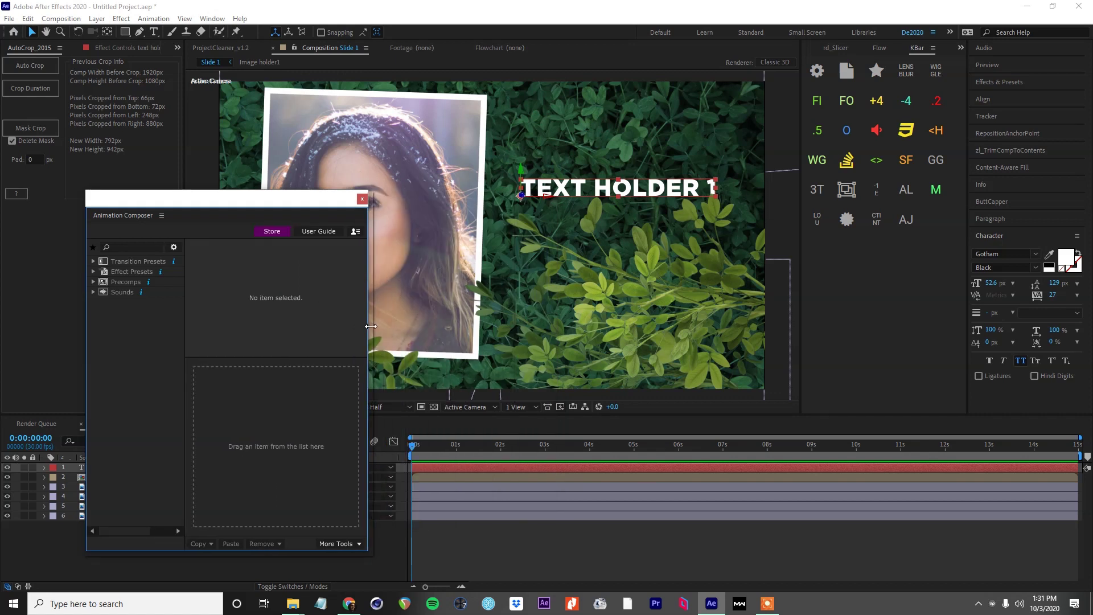
drag(163, 206, 155, 190)
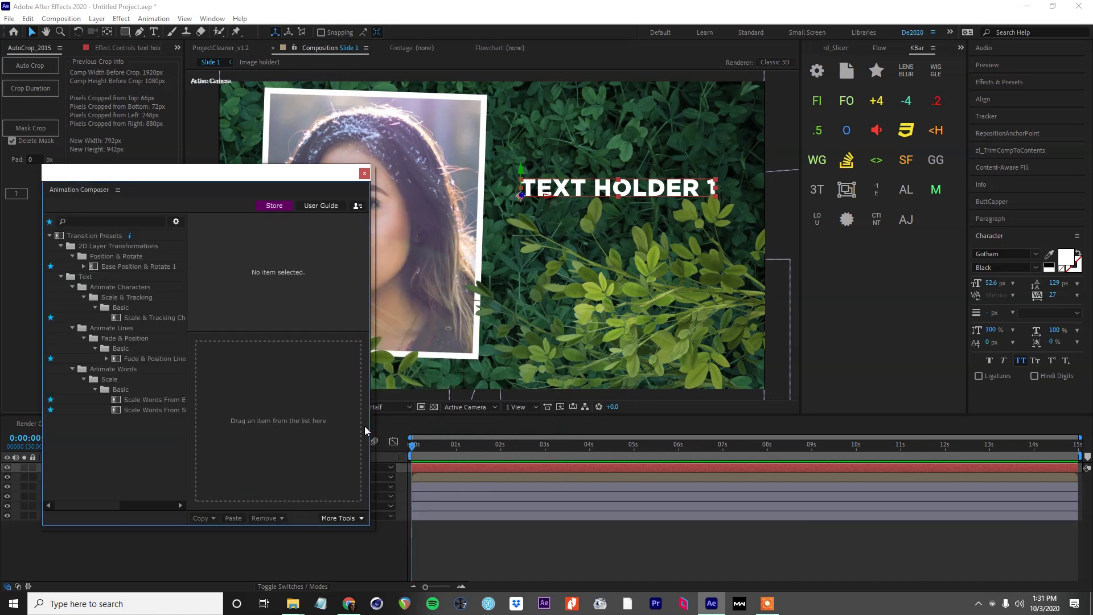
drag(374, 434, 427, 433)
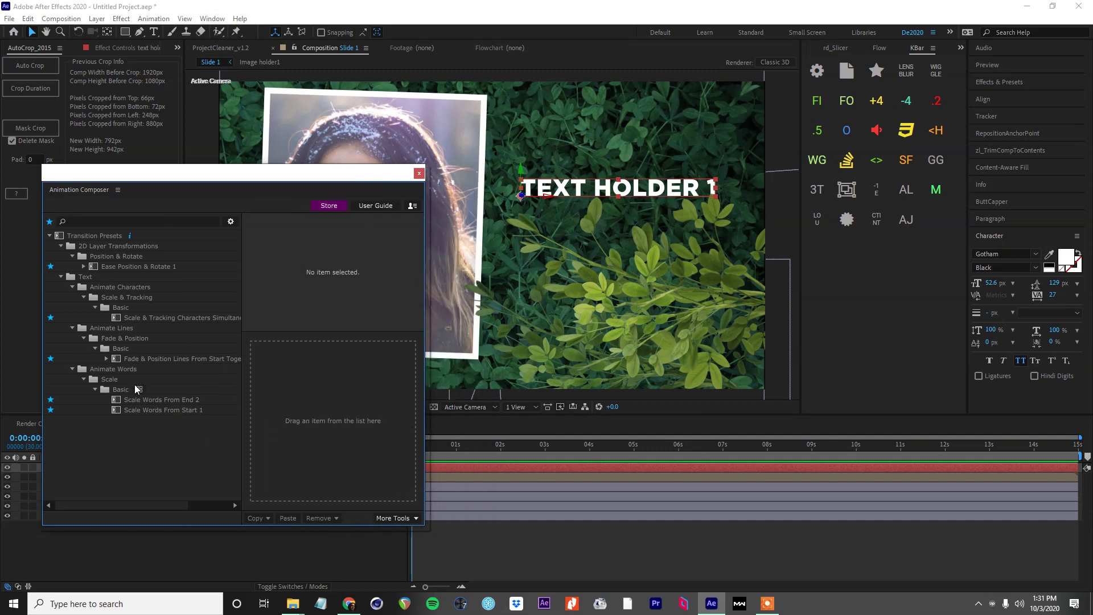
Apply the Bottom variant of Fade & Position Lines From Start Together to text holder 1 as an in-transition and close Animation Composer
click(107, 359)
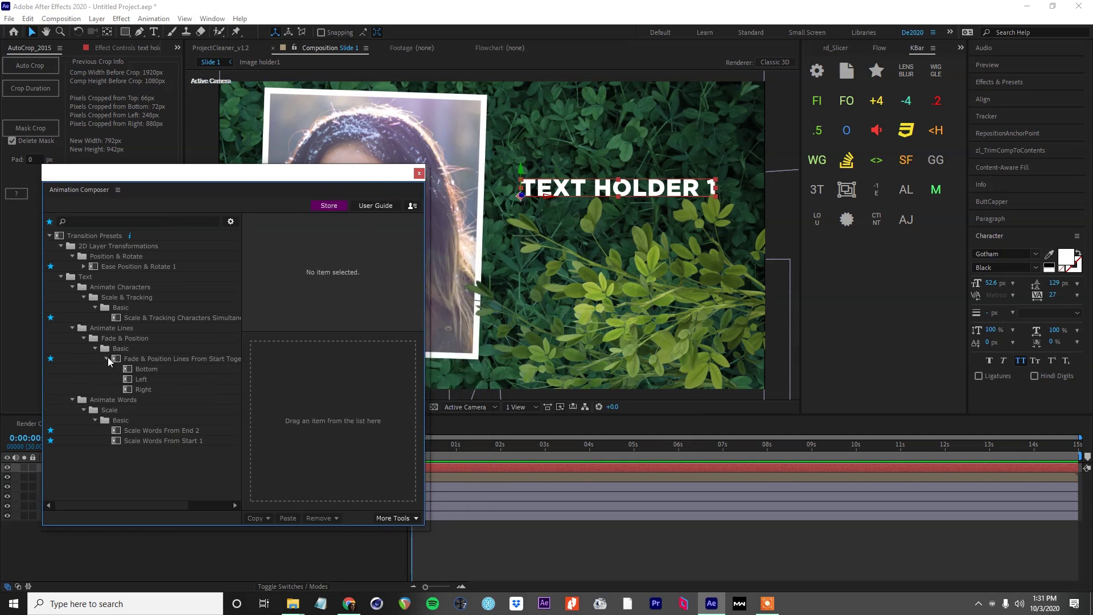
click(142, 380)
drag(149, 379, 248, 401)
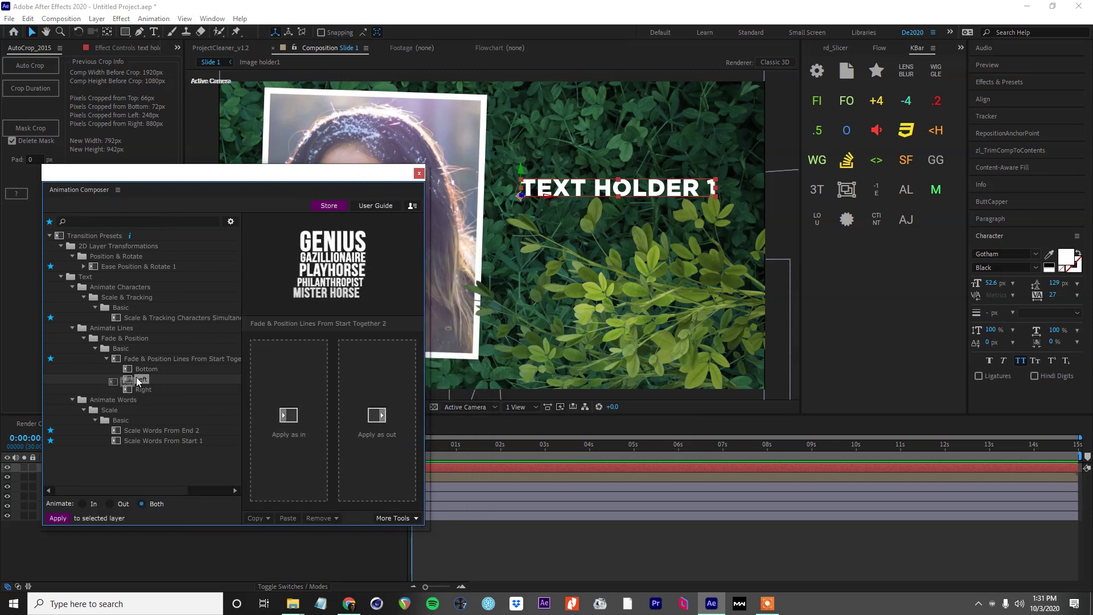
drag(137, 380, 279, 421)
click(147, 389)
click(146, 370)
click(419, 173)
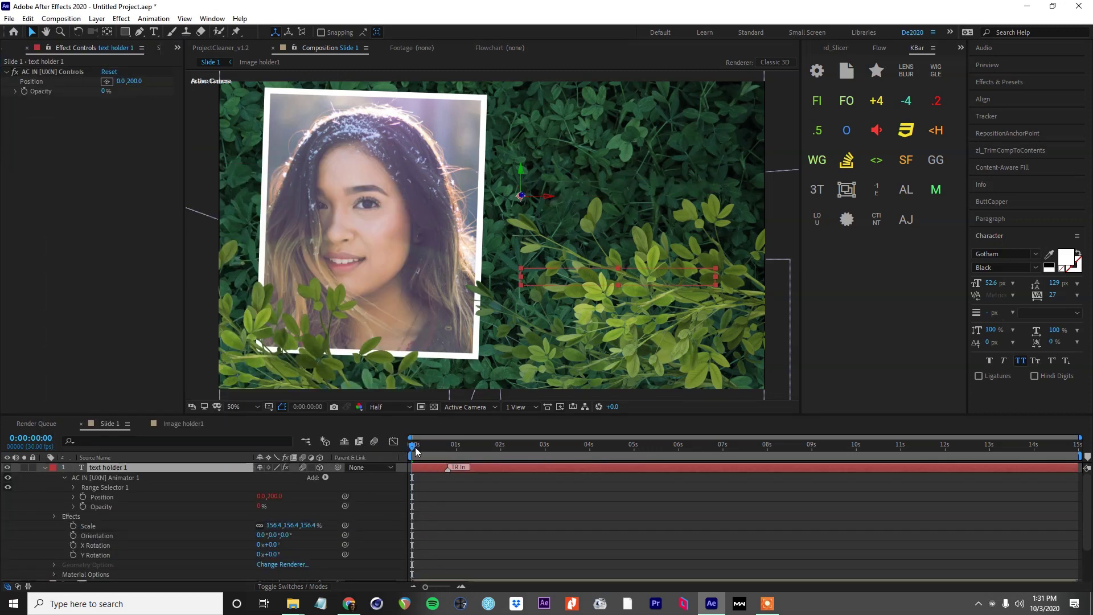
Set the vertical position offset of the text's AC IN controls to 20
click(134, 81)
text(20)
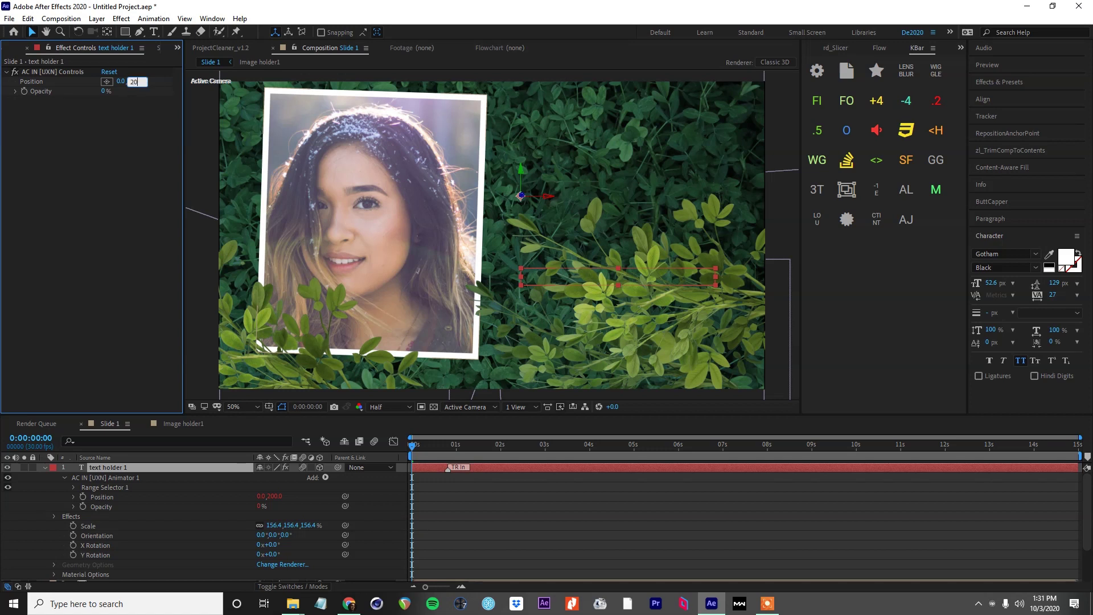
key(Return)
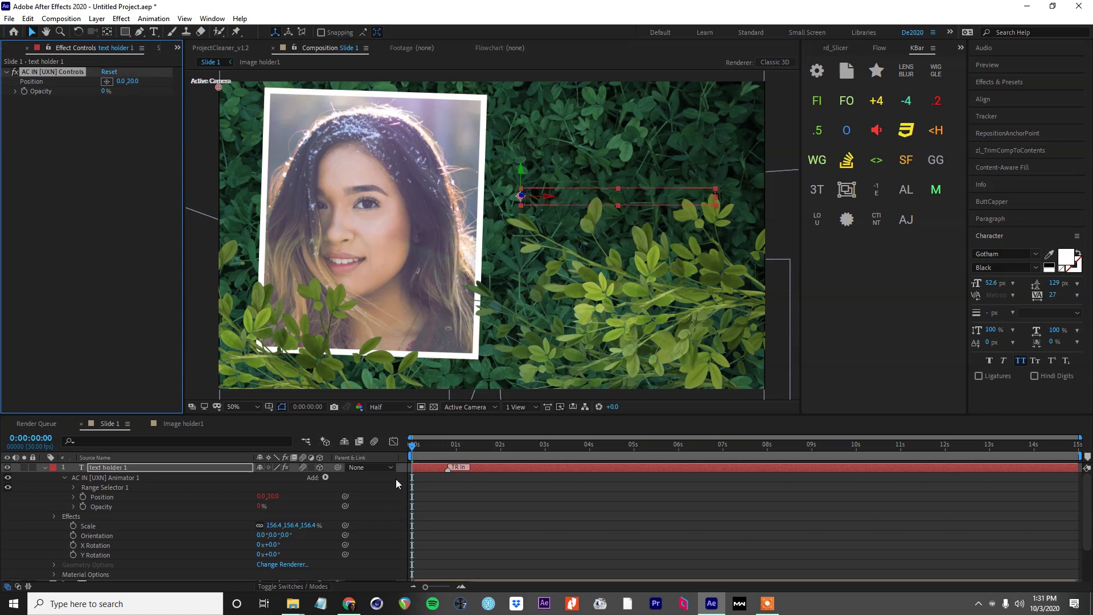
Base the text animator's range selector on Words and preview the text reveal up to frame 27
click(201, 463)
key(u)
key(u)
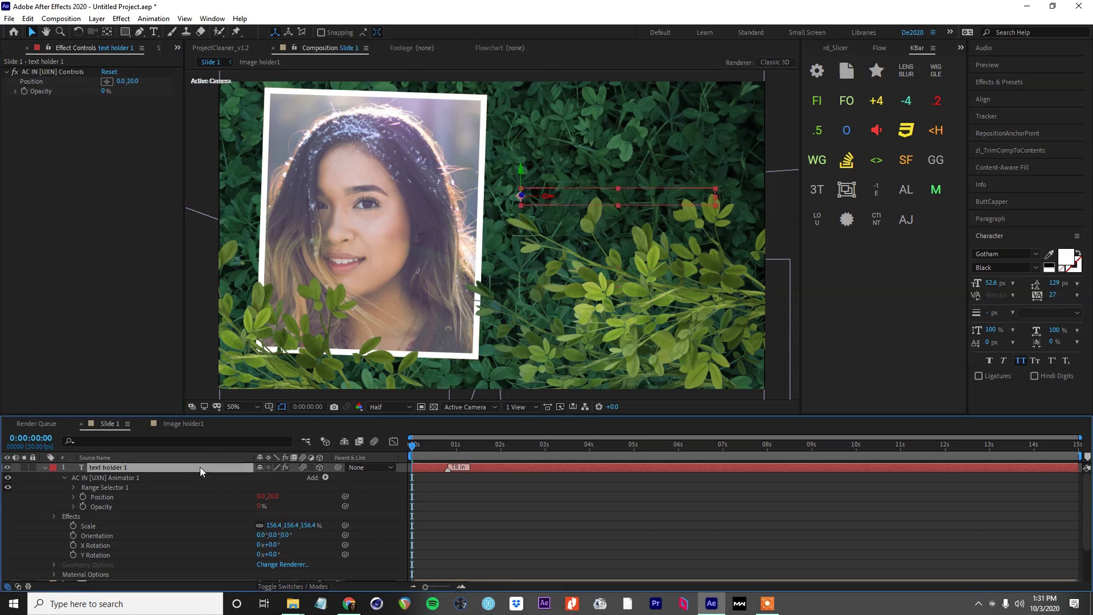
click(299, 545)
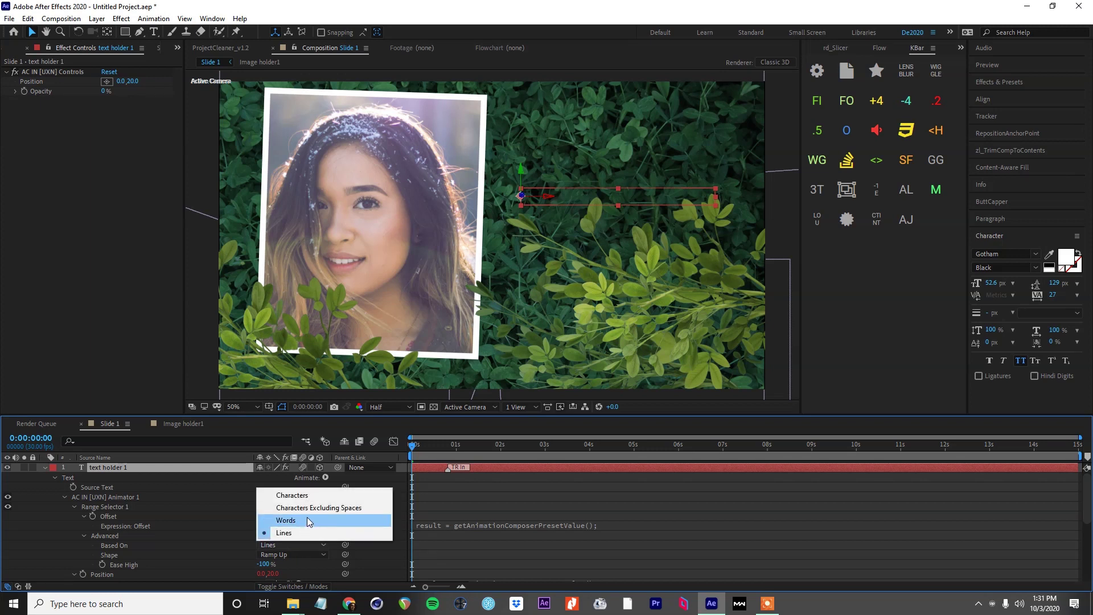
click(306, 520)
mouse_move(427, 444)
mouse_down()
mouse_move(450, 448)
mouse_move(415, 450)
mouse_move(472, 470)
mouse_move(408, 450)
mouse_move(451, 452)
mouse_up()
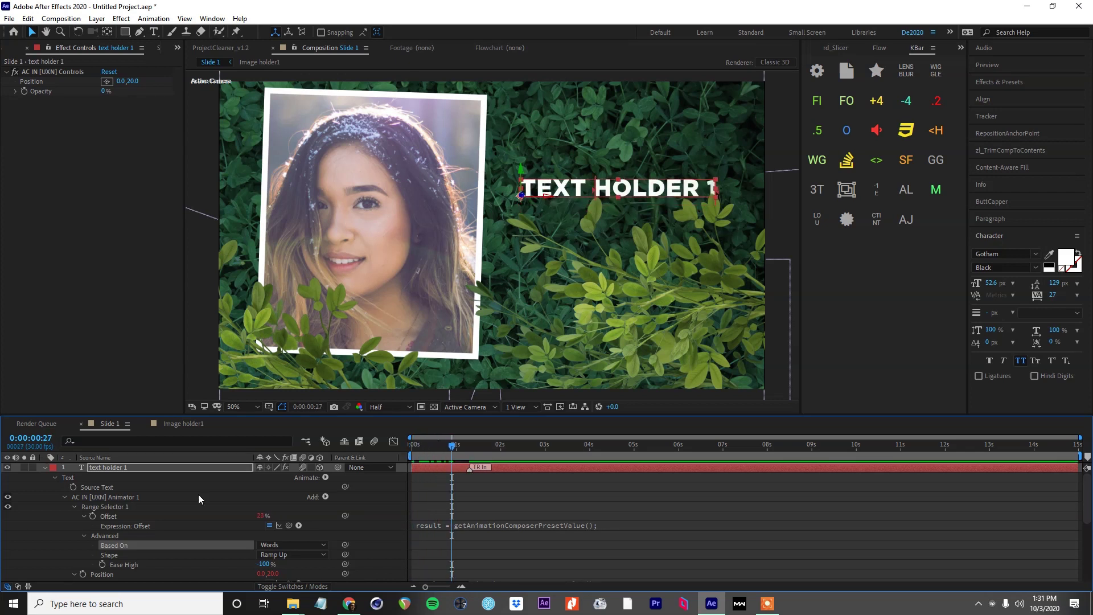
Collapse the text layer, return to the start of Slide 1 and add a two-node camera with the 50mm preset
click(46, 468)
click(323, 567)
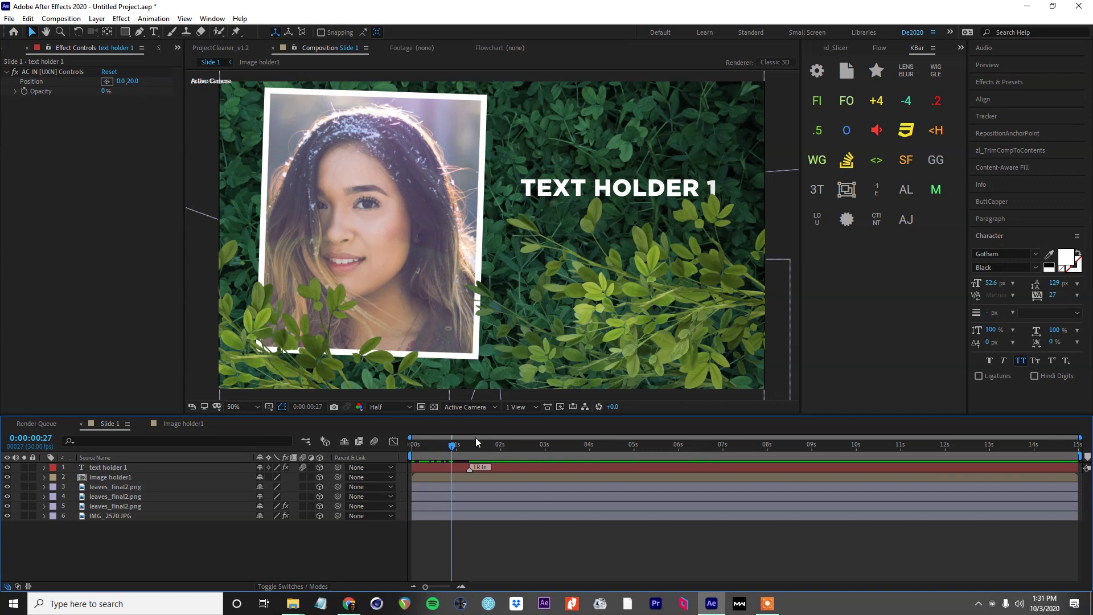
drag(452, 445, 380, 450)
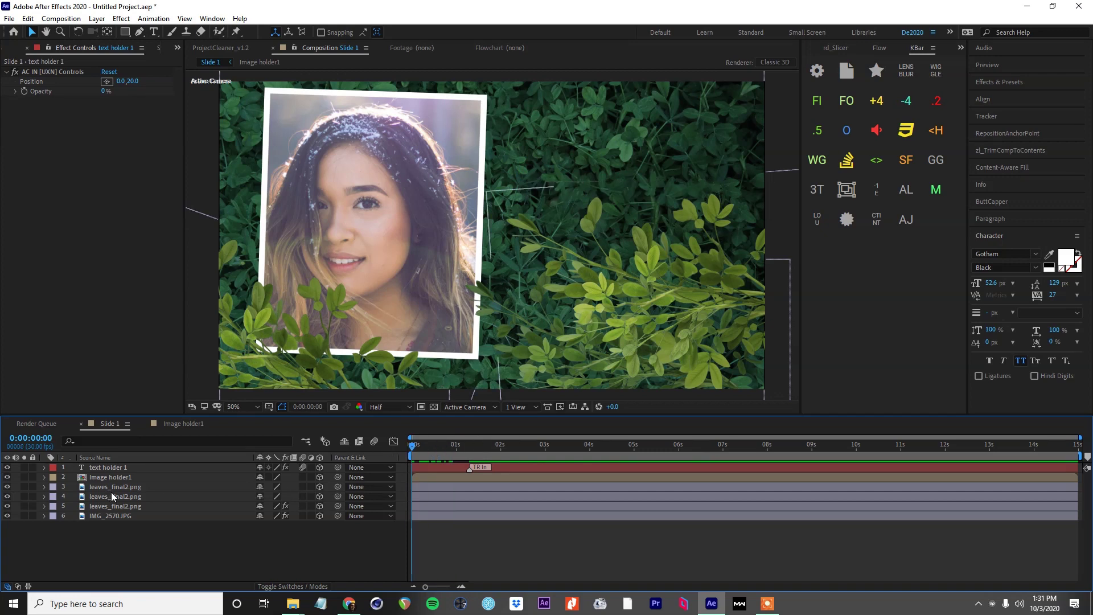
key(ctrl+alt+shift+c)
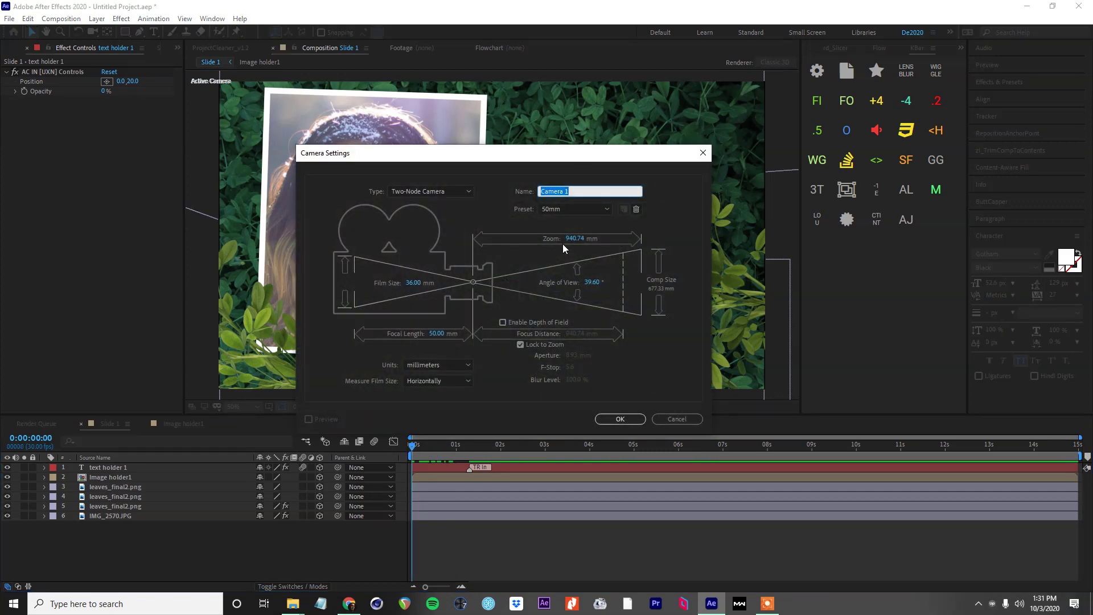
click(561, 208)
click(559, 312)
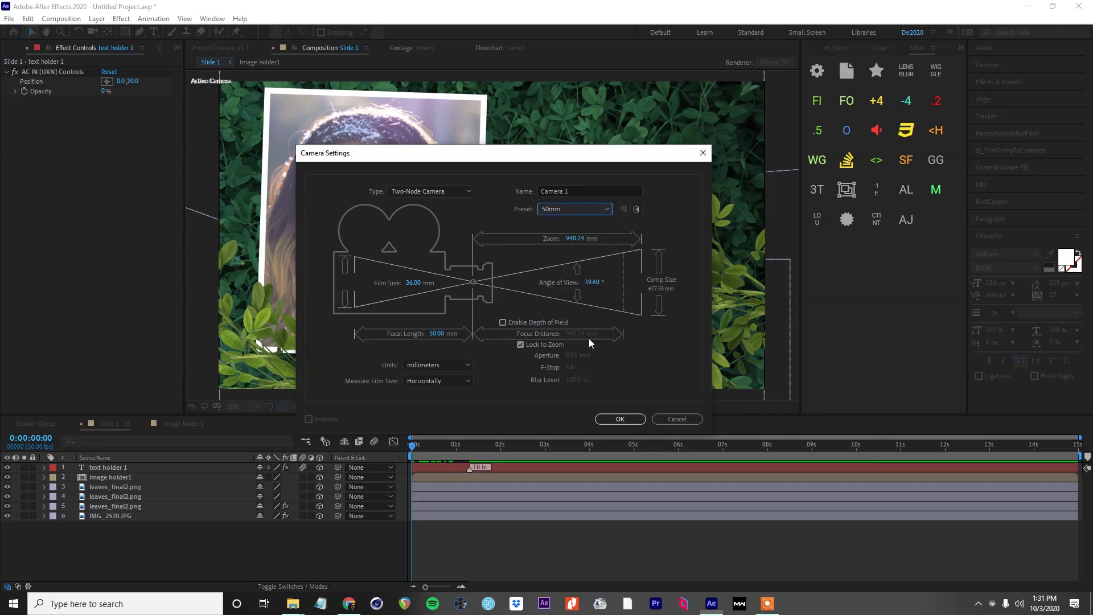
click(623, 420)
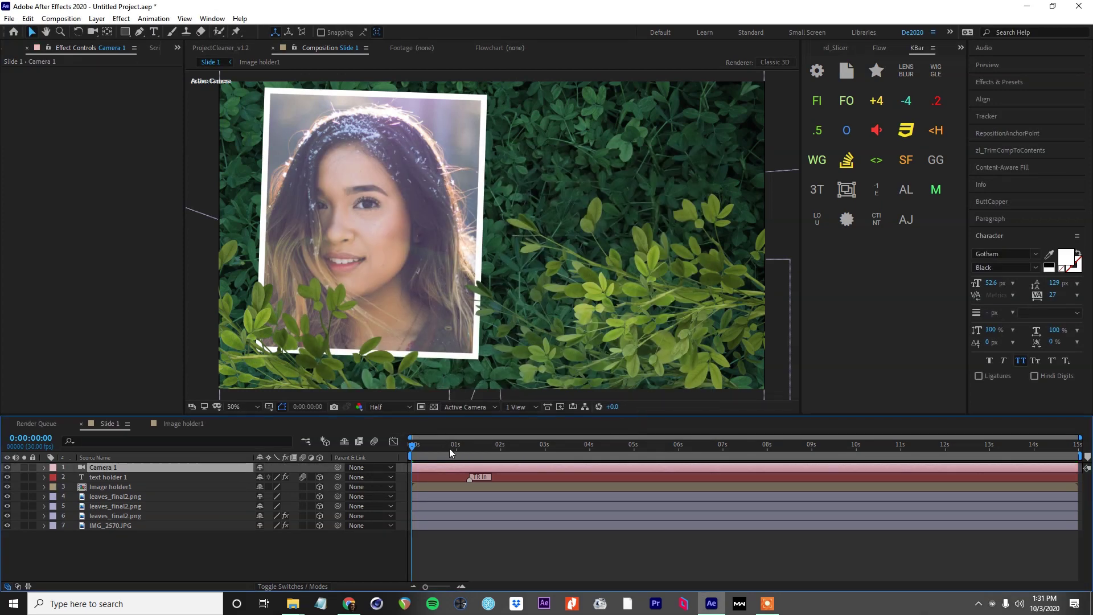
Set Point of Interest and Position keyframes for Camera 1 at the start of the composition
click(44, 467)
click(54, 478)
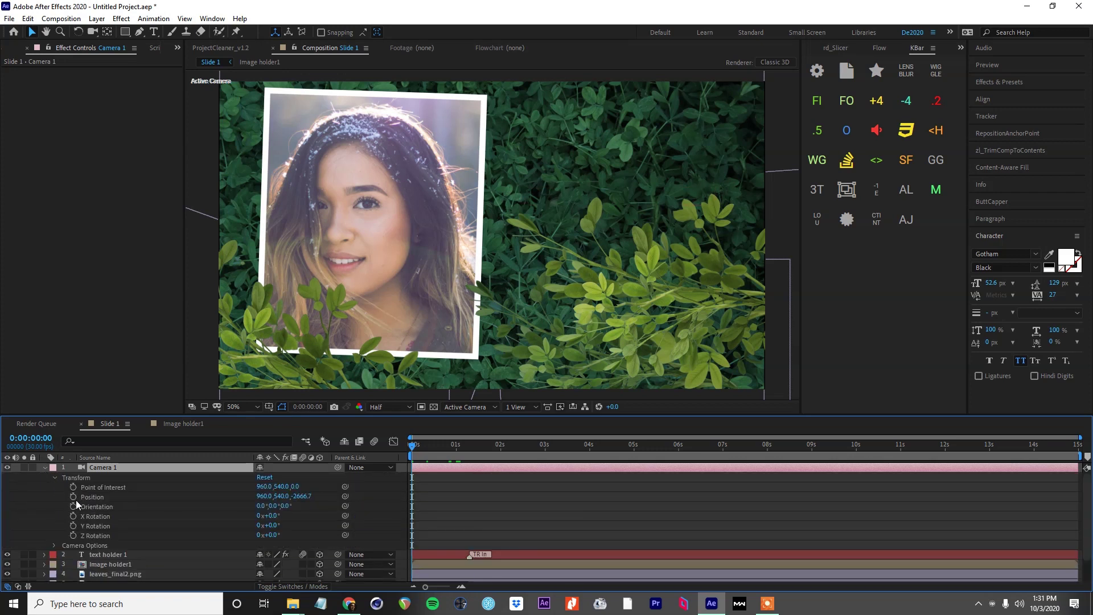
click(73, 487)
click(73, 497)
At the composition's last frame, pull the camera back to a Z position of about -3415
drag(425, 458, 1074, 463)
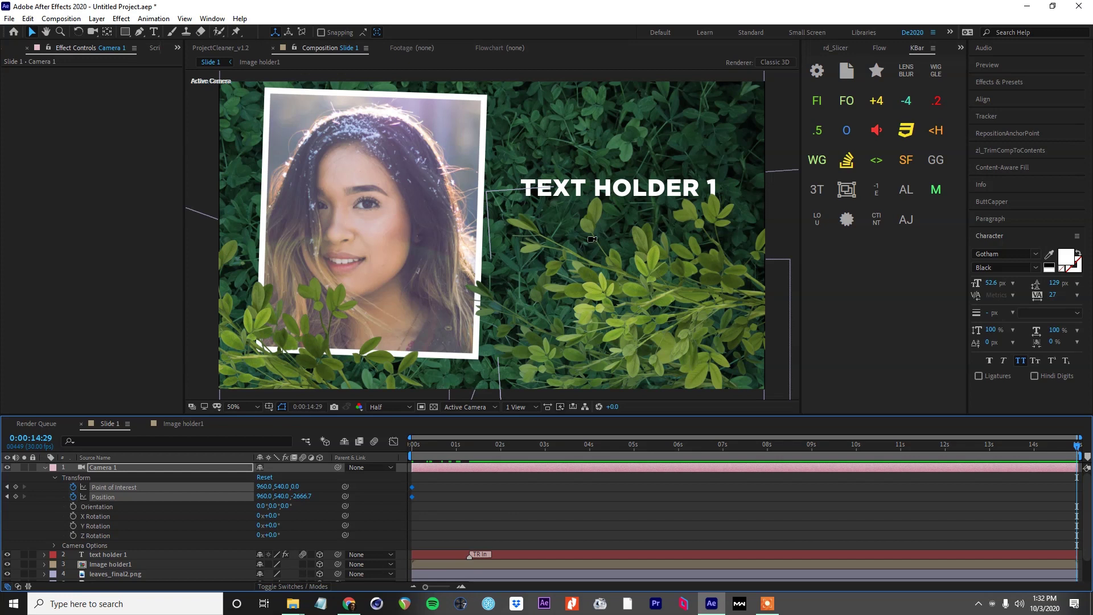
key(c)
key(c)
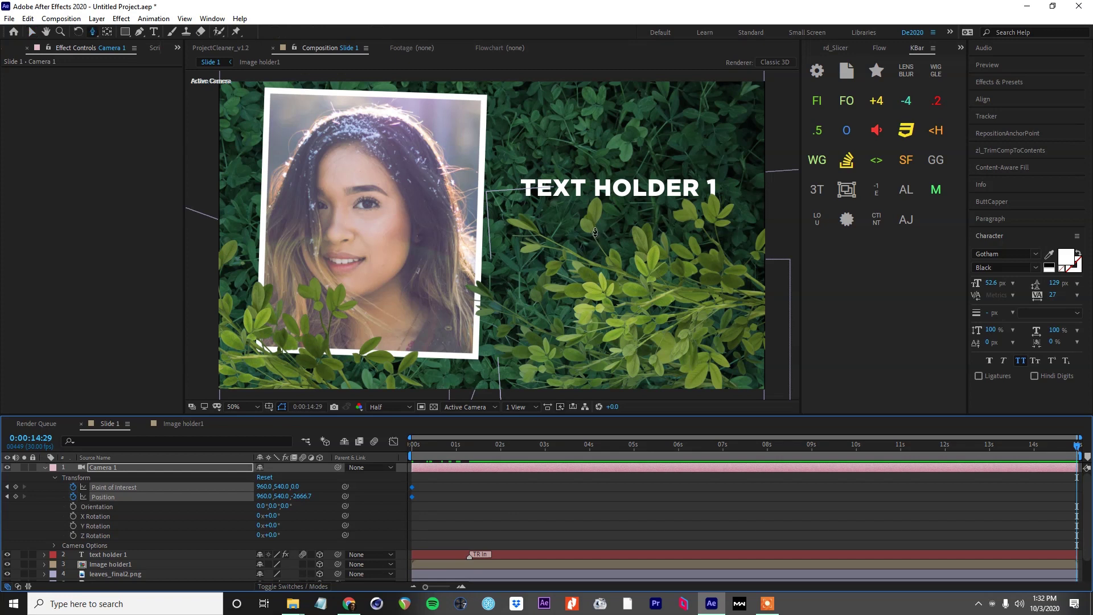
key(c)
key(c)
key(c)
drag(596, 223, 587, 266)
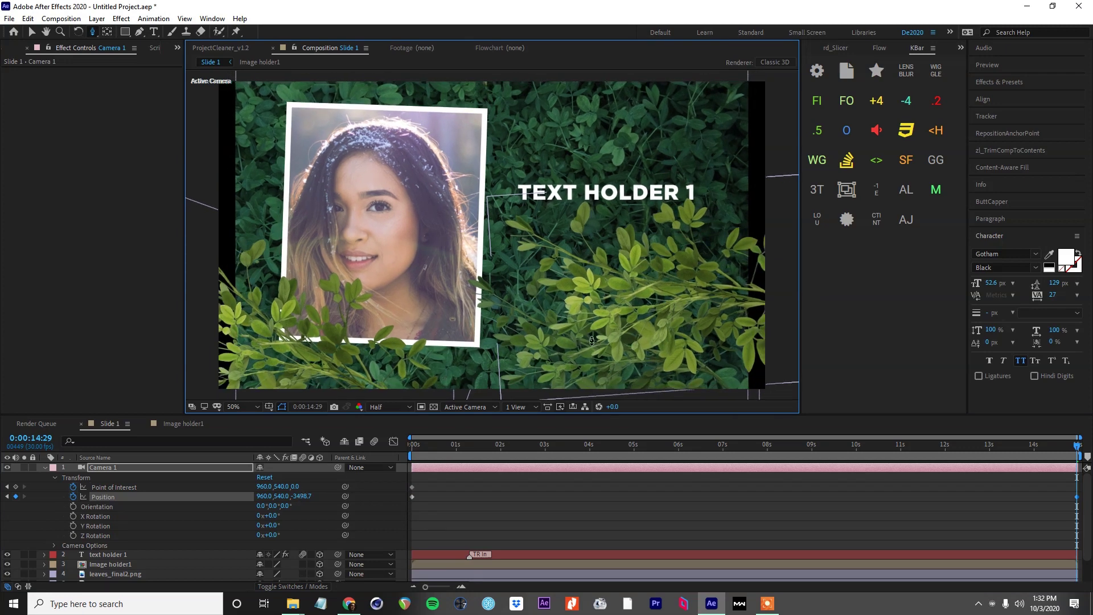
drag(592, 340, 592, 322)
Scale the IMG_2570.JPG background up to 75.7% to cover the frame's empty edges
scroll(172, 557, down, 1)
click(148, 576)
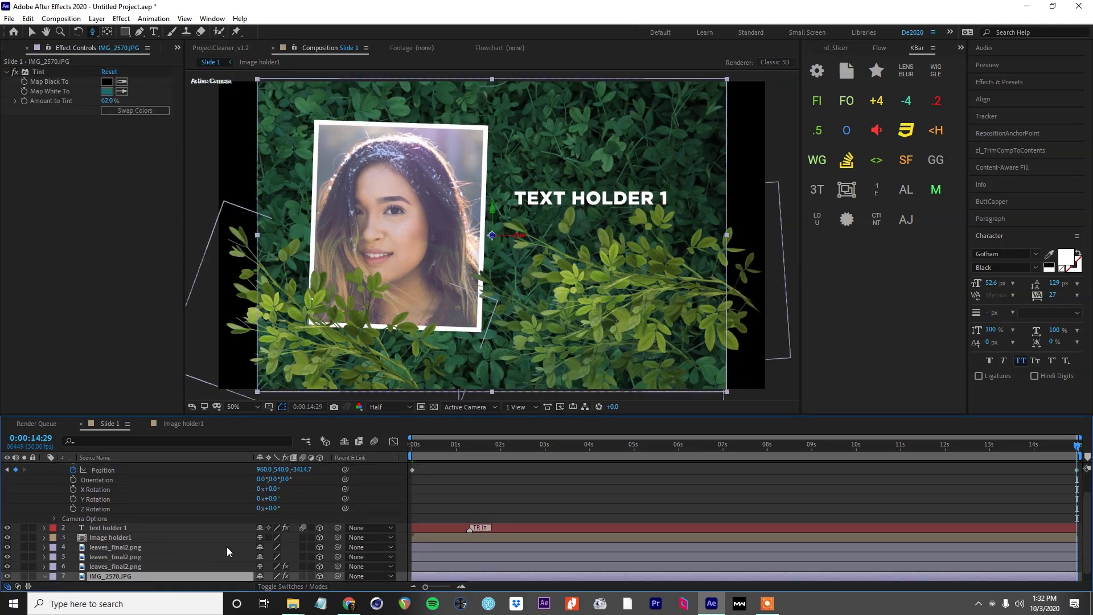
key(s)
drag(273, 575, 331, 562)
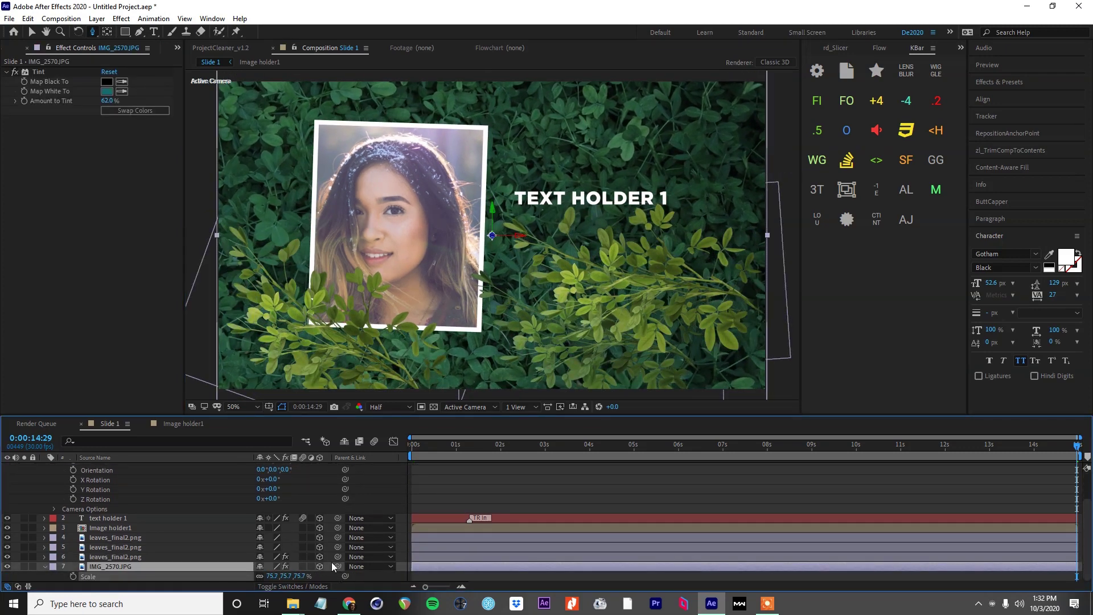
click(337, 354)
key(v)
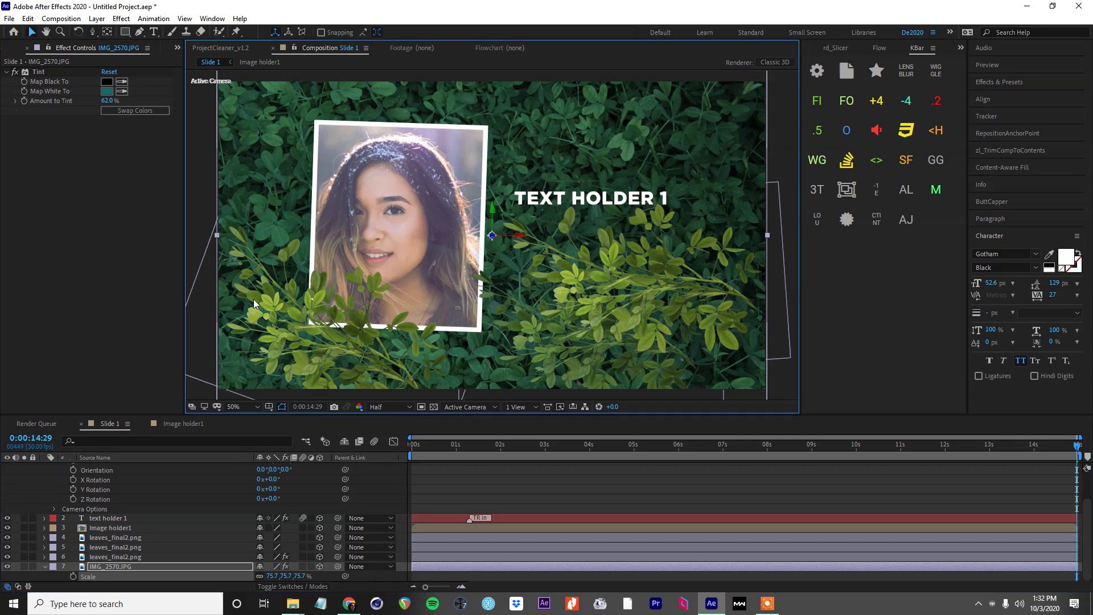
Scale the leaves at the photo's lower-left corner to 43% and reposition them lower in the frame
click(561, 489)
drag(308, 264, 331, 249)
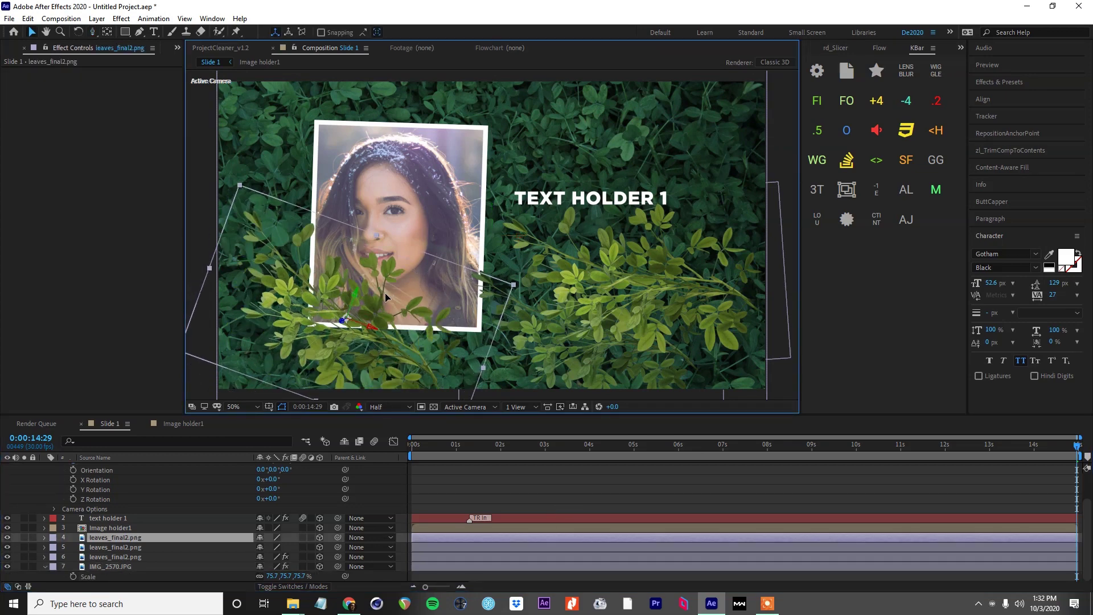
key(s)
mouse_move(272, 546)
mouse_down()
mouse_move(287, 541)
mouse_move(274, 528)
mouse_up()
drag(415, 304, 414, 359)
Duplicate the lower-left leaves, rotate the copy to 42.5° in Z and position it beside the photo's lower-left corner
key(ctrl+d)
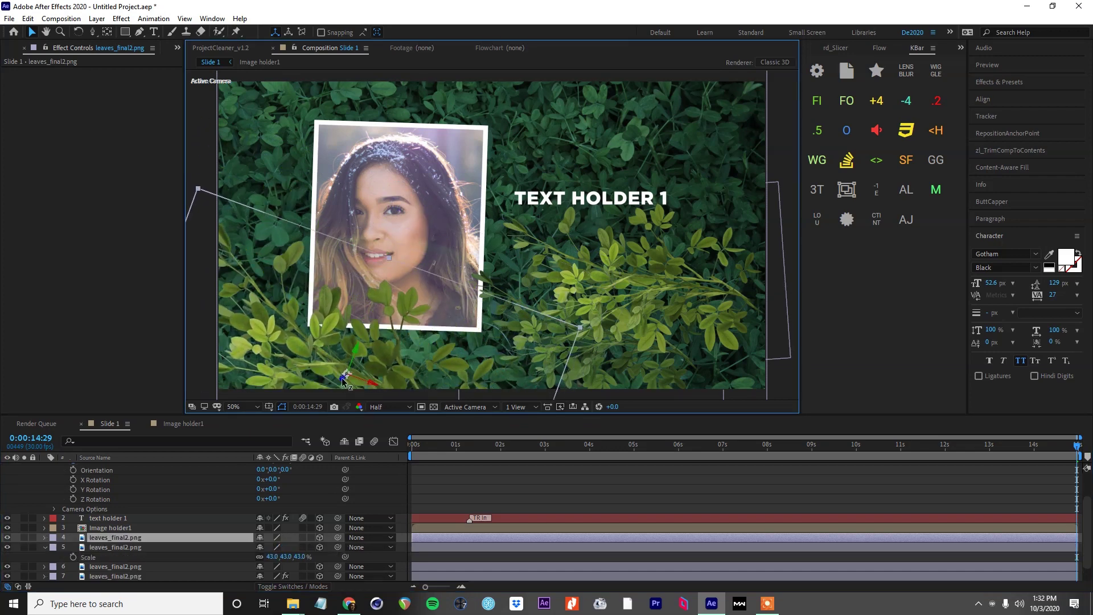
drag(343, 378, 373, 323)
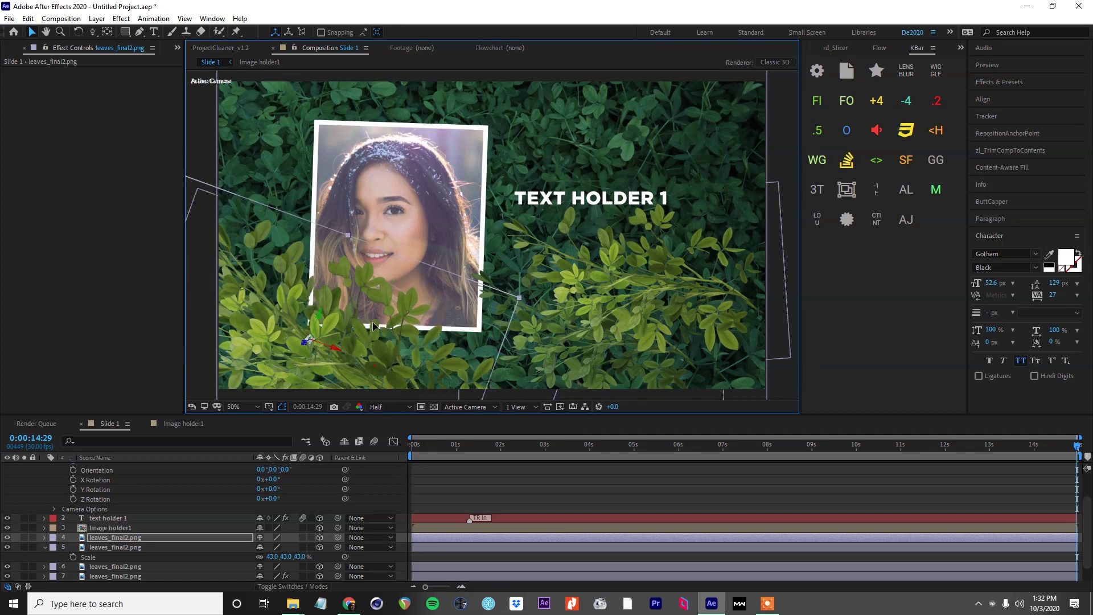
key(r)
drag(271, 577, 284, 576)
drag(372, 347, 342, 279)
drag(383, 312, 371, 342)
Copy the Tint effect from the tinted leaves onto the rotated leaves copy and reposition that copy left of the photo
click(640, 381)
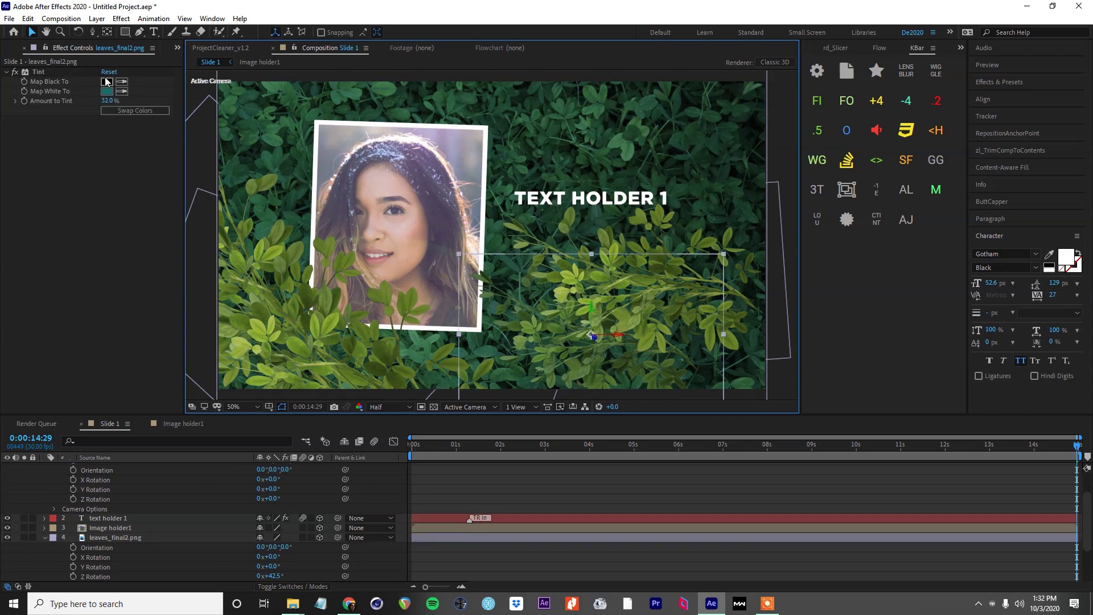
click(43, 73)
key(Delete)
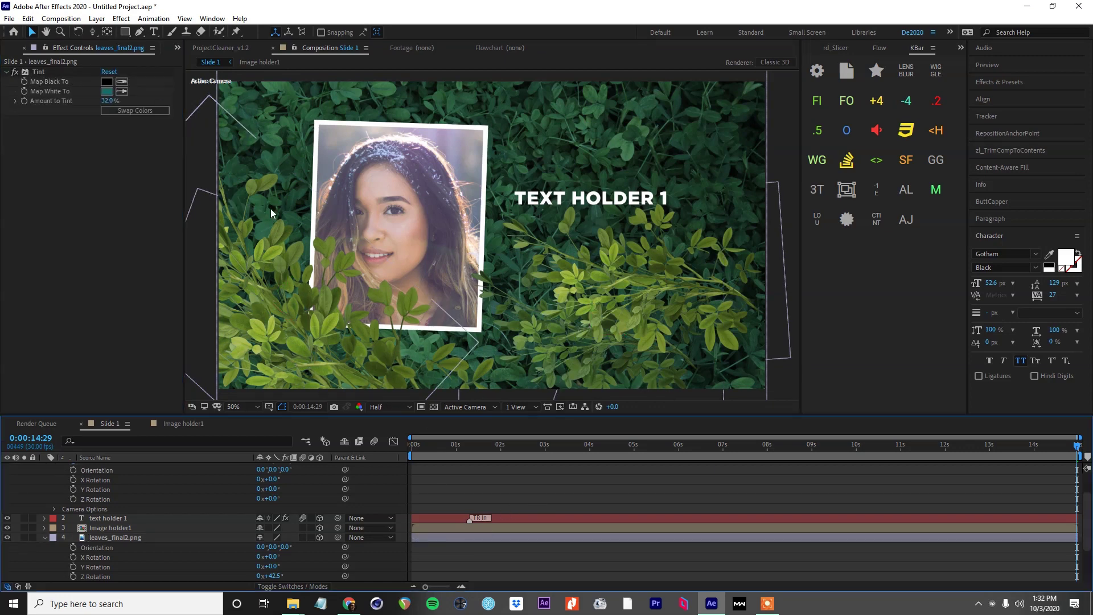
click(420, 192)
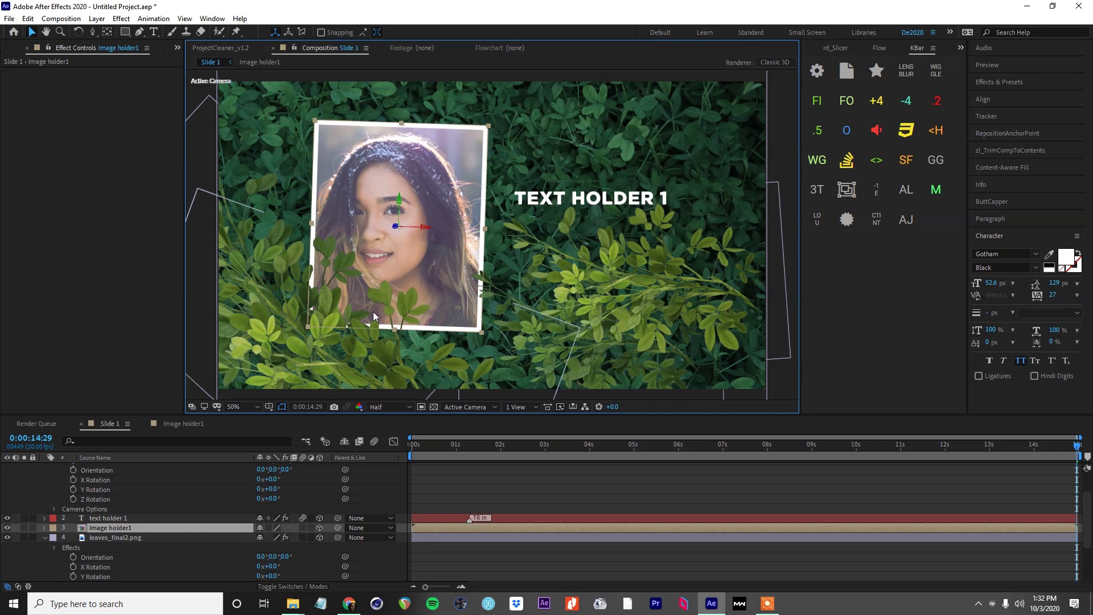
click(291, 271)
drag(262, 301, 344, 311)
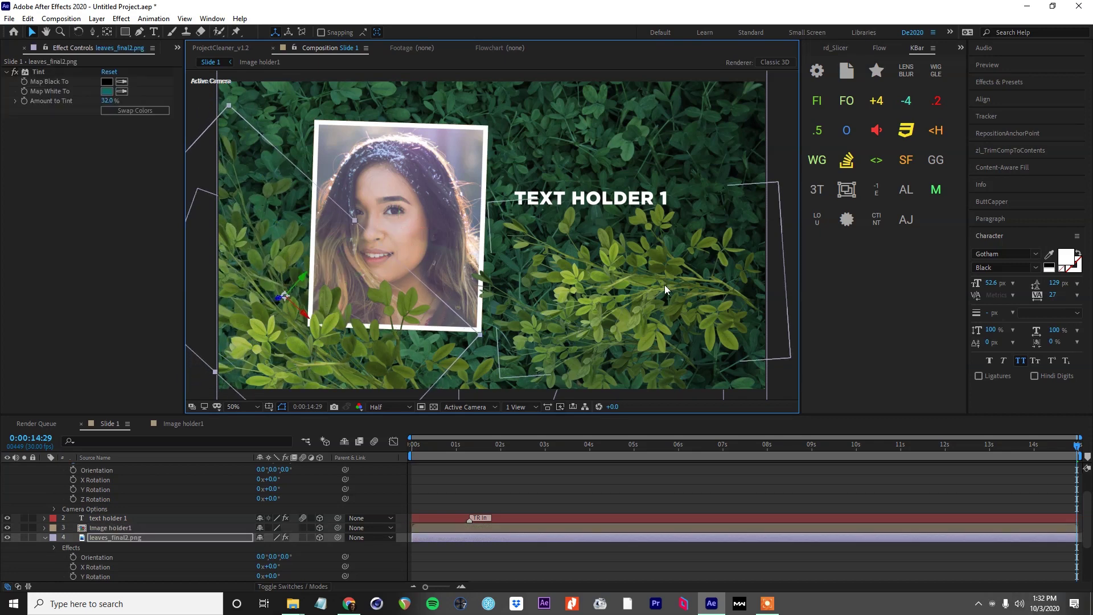
Move the untinted leaves below the text lower and rotate them to 51° in Z
drag(684, 293, 704, 338)
scroll(296, 569, down, 3)
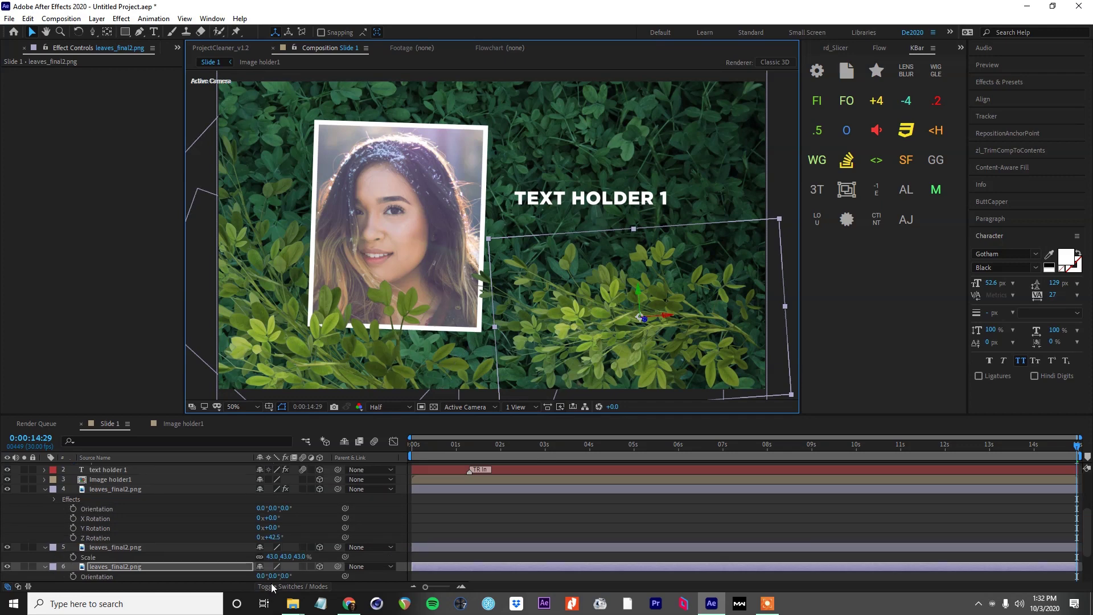
scroll(295, 569, down, 2)
drag(271, 547, 313, 548)
drag(313, 548, 304, 549)
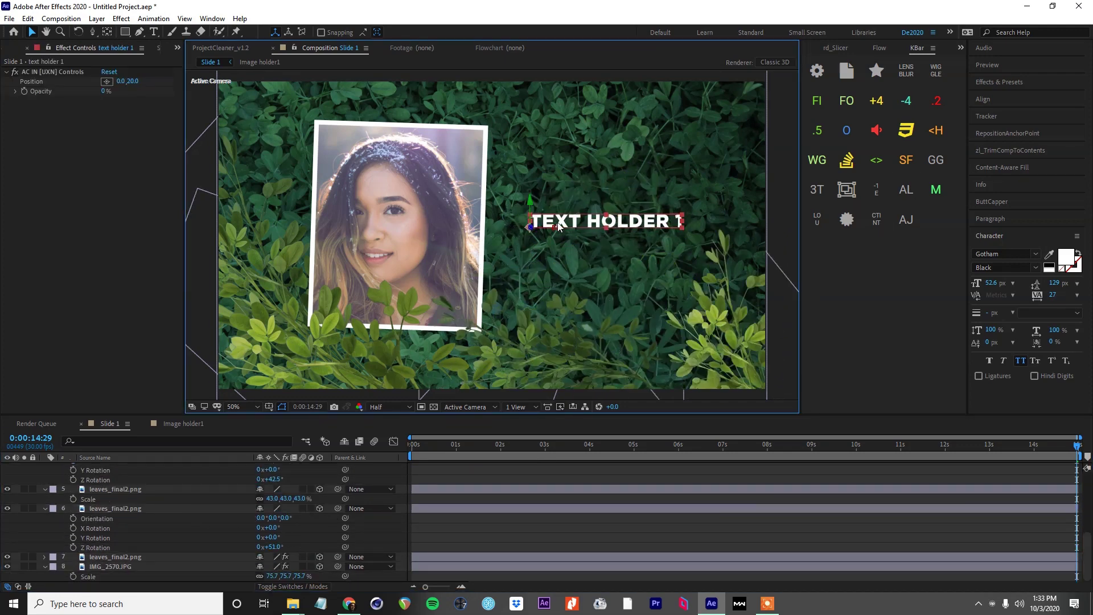
Centre-align the TEXT HOLDER 1 text and reposition it beside the photo
click(991, 236)
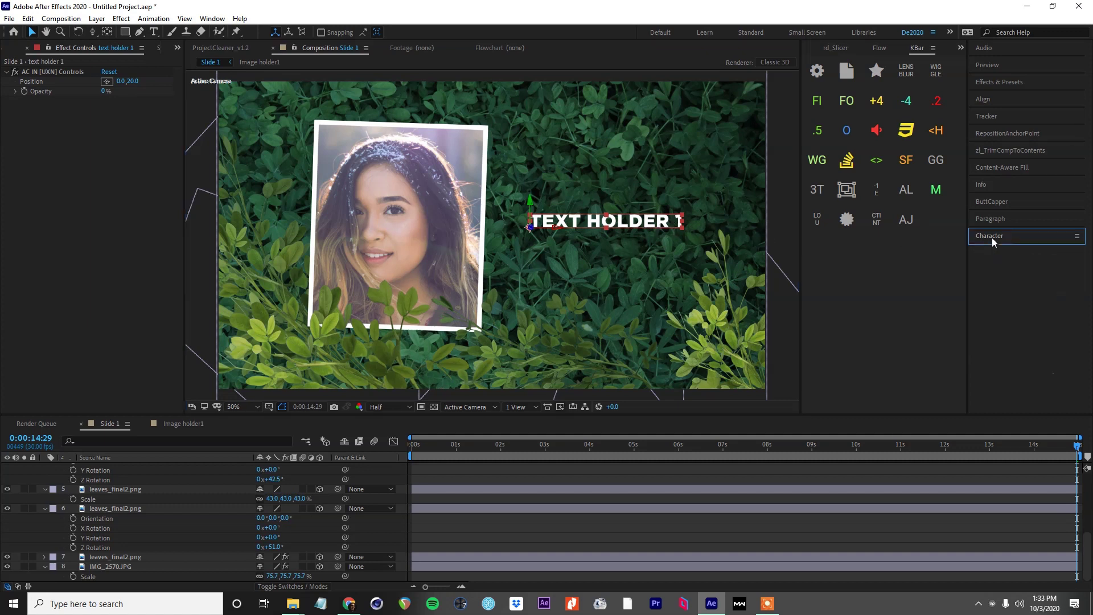
click(1004, 223)
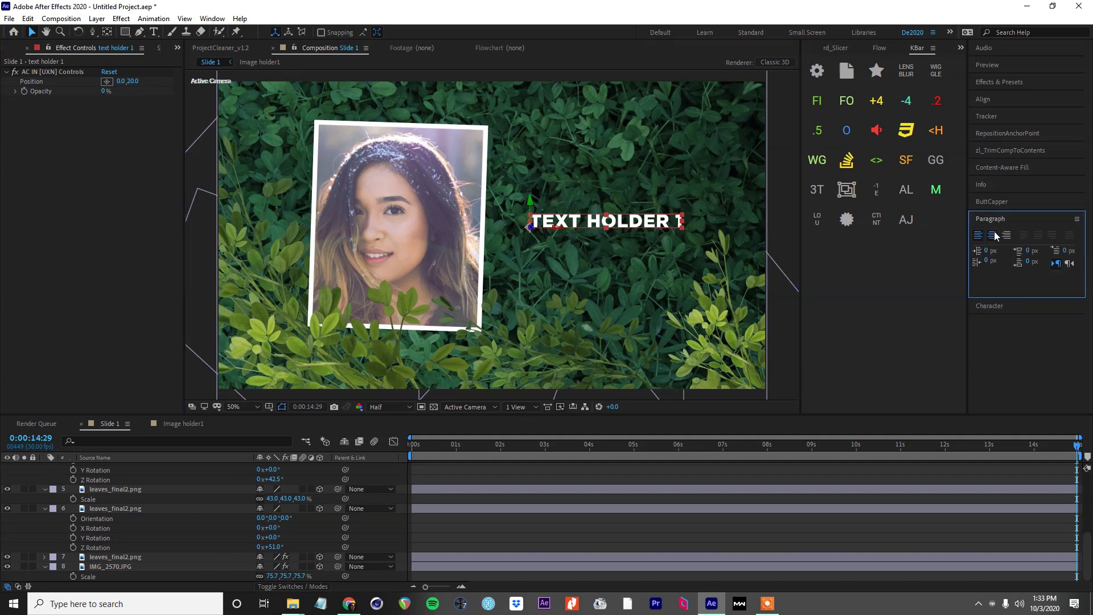
click(993, 236)
drag(600, 234, 672, 231)
Try replacing the holder's text with "chaneadfl;kj" to test the centred alignment, and undo the replacement
double_click(630, 219)
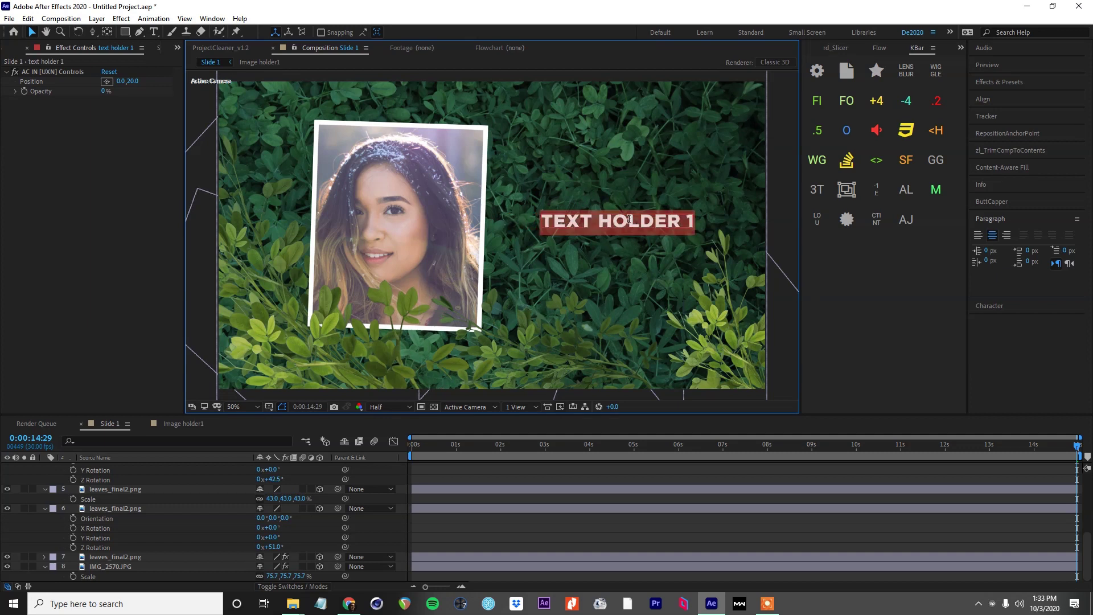
key(ctrl+t)
text(chaneadfl;kj)
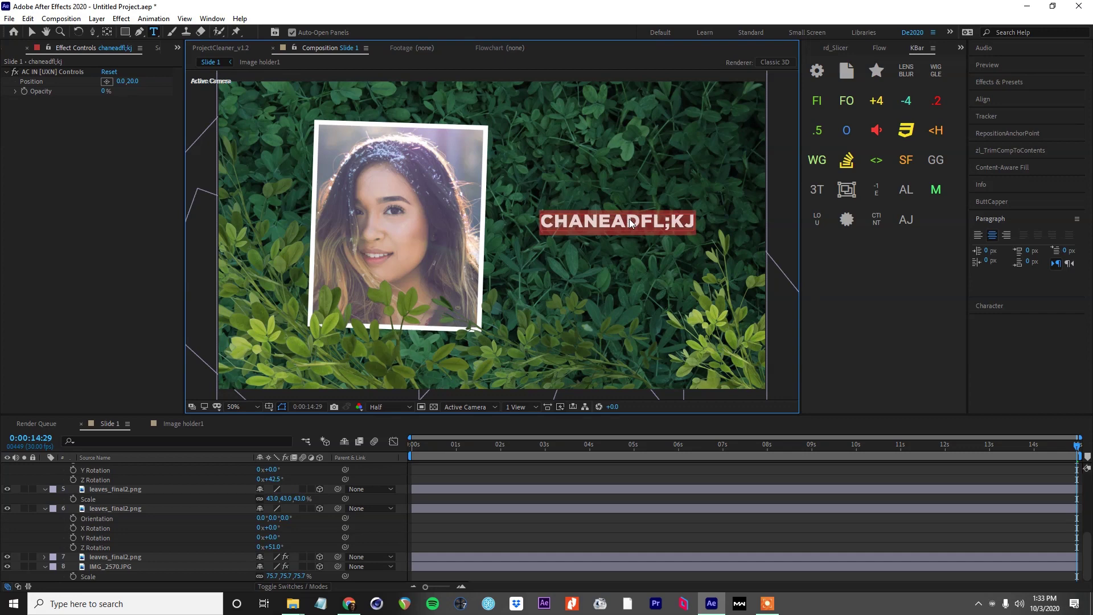
key(ctrl+z)
click(681, 474)
Add a null object above Camera 1 and set its label colour to Green
scroll(127, 494, up, 5)
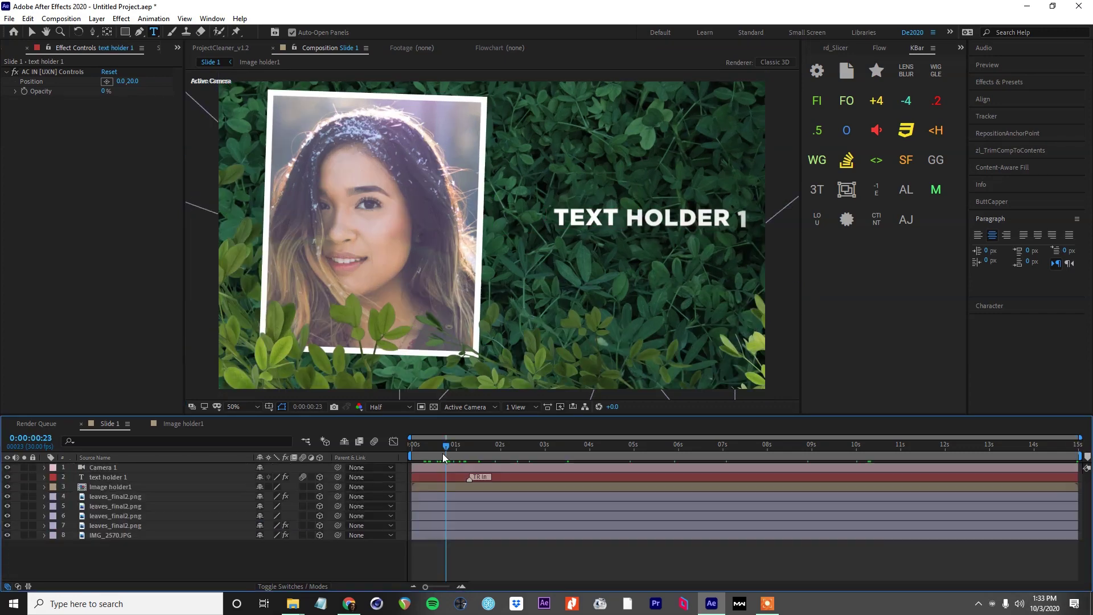
mouse_move(444, 450)
mouse_down()
mouse_move(778, 466)
mouse_move(1059, 457)
mouse_move(458, 449)
mouse_up()
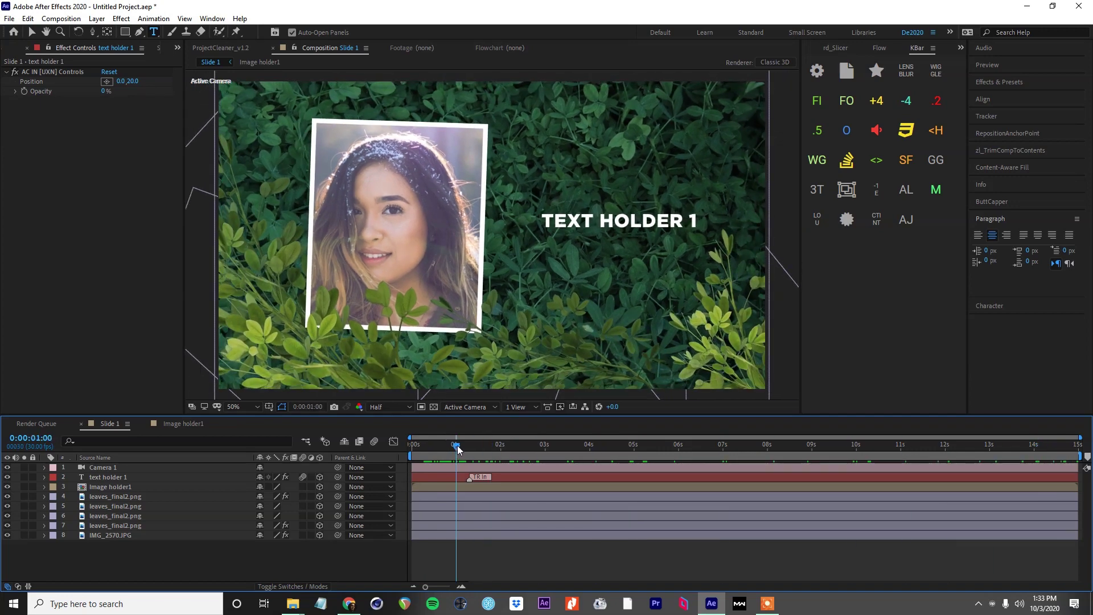
click(430, 451)
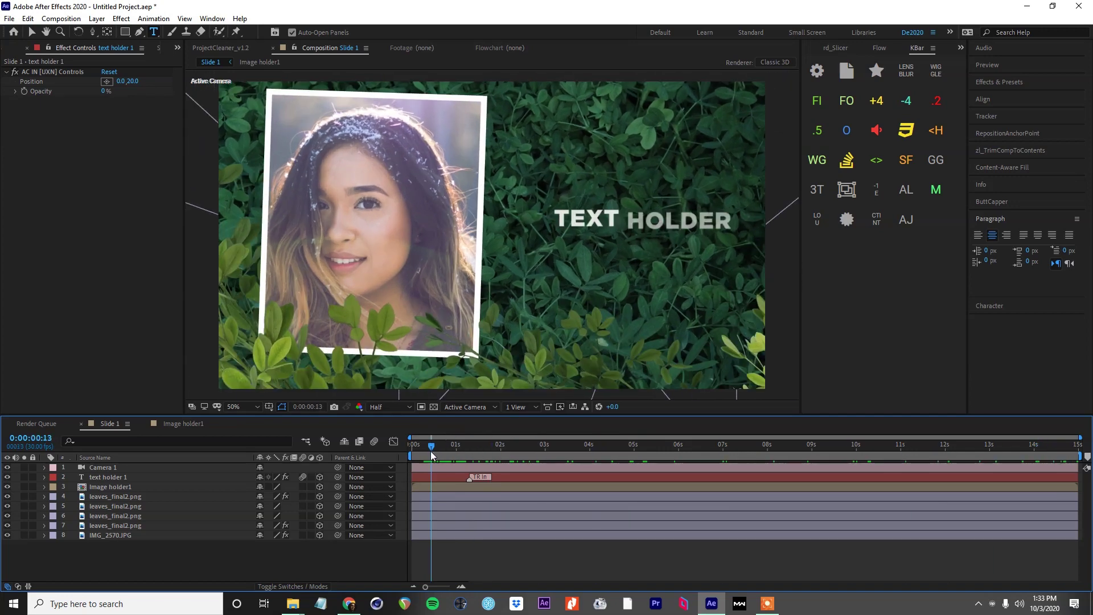
click(105, 469)
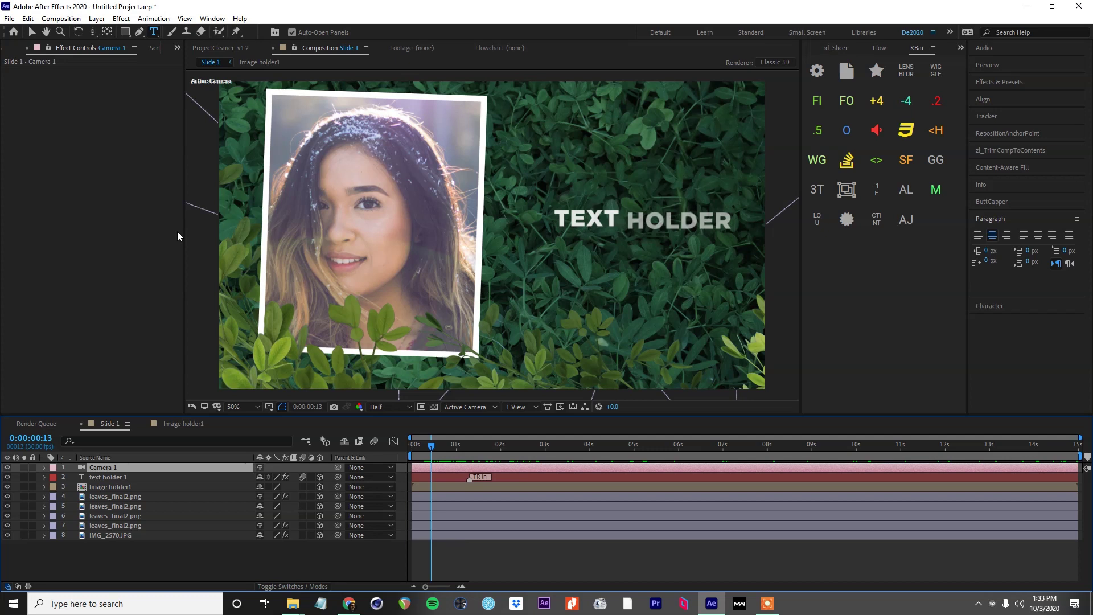
key(ctrl+alt+shift+y)
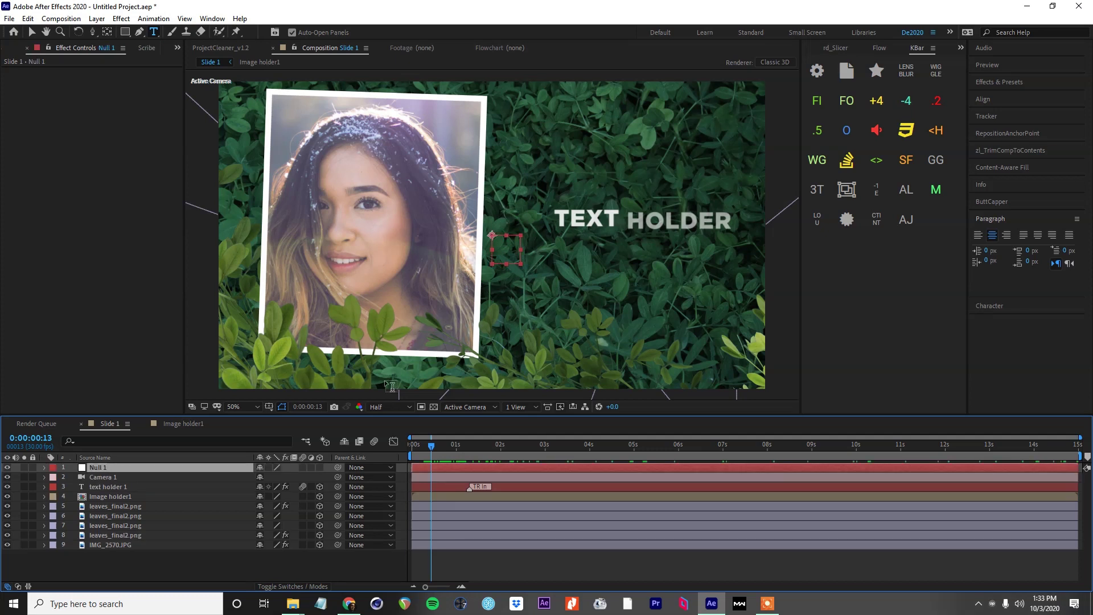
click(51, 470)
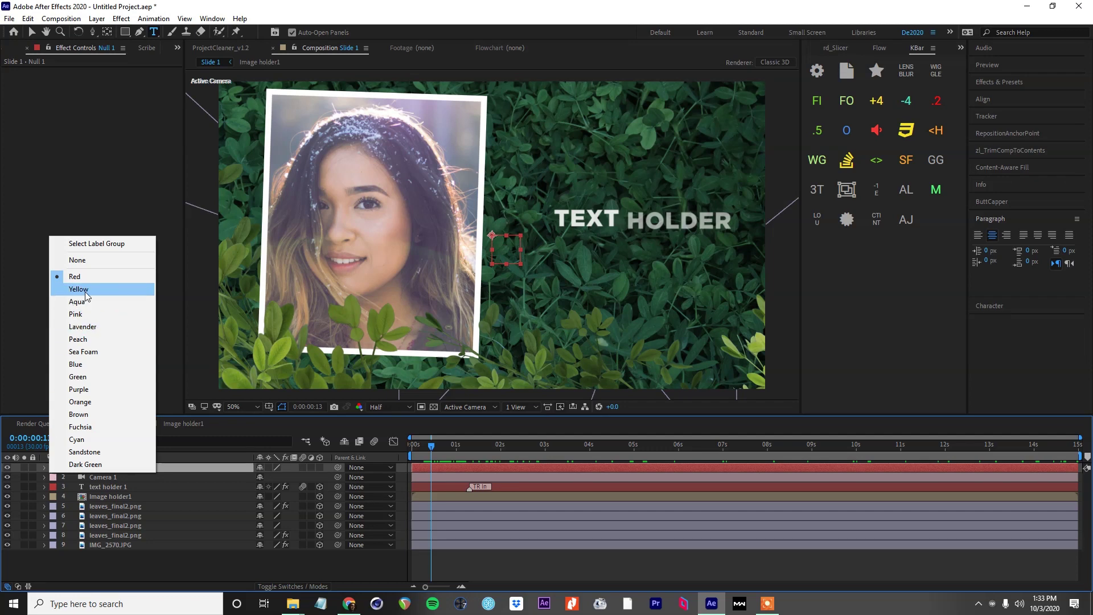
click(89, 378)
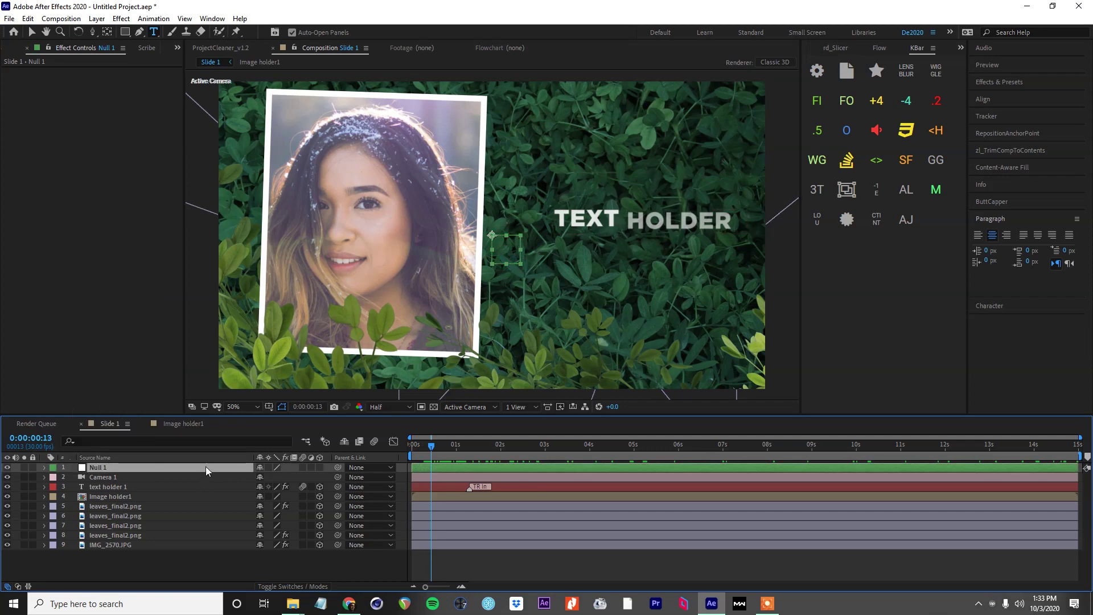
click(97, 19)
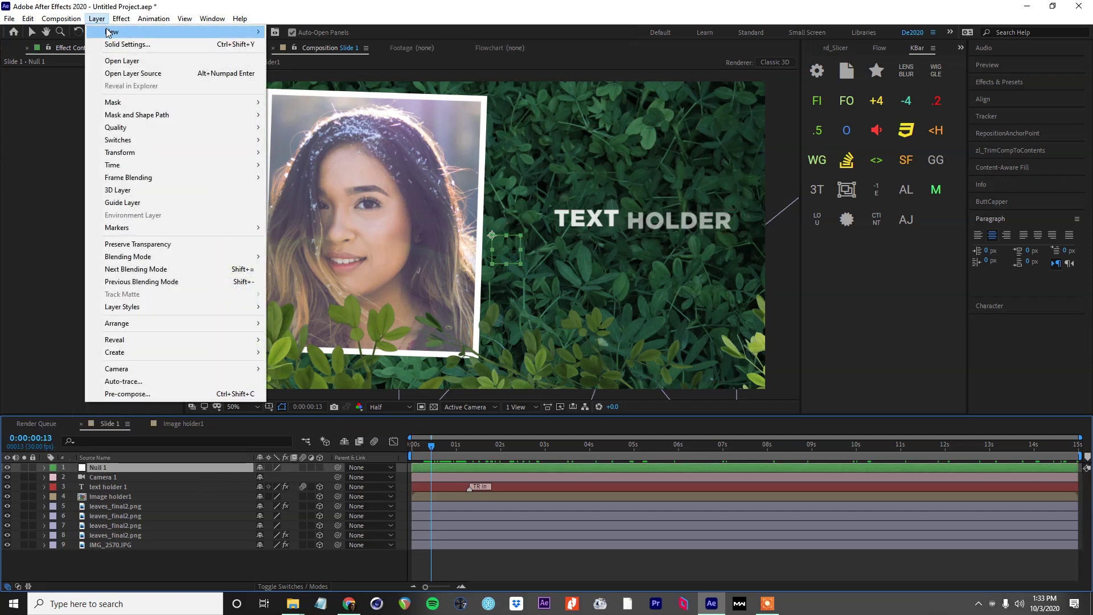
mouse_move(228, 32)
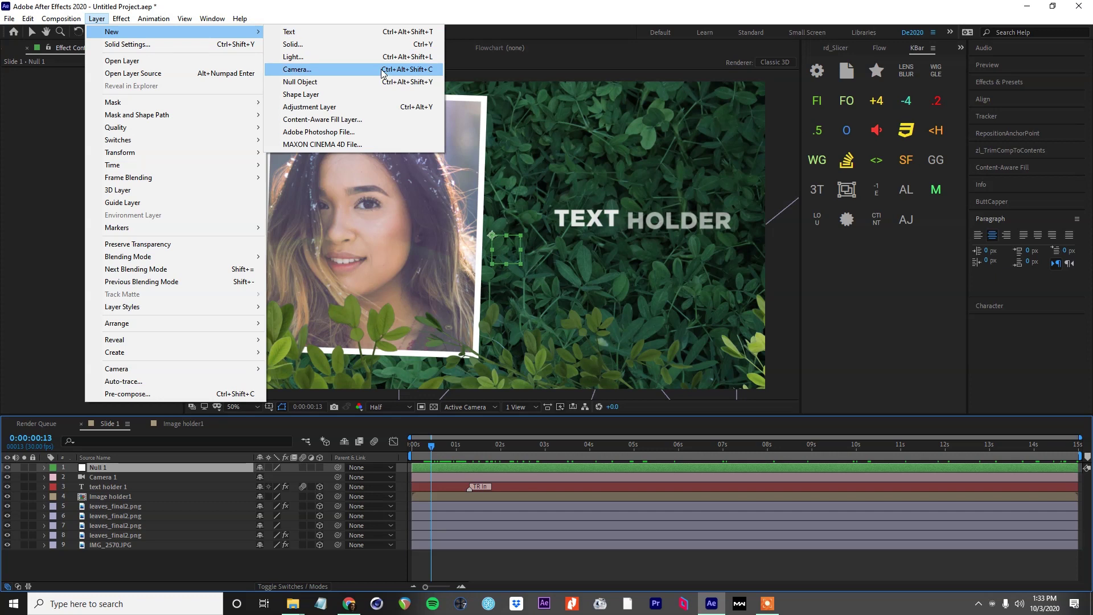
click(444, 464)
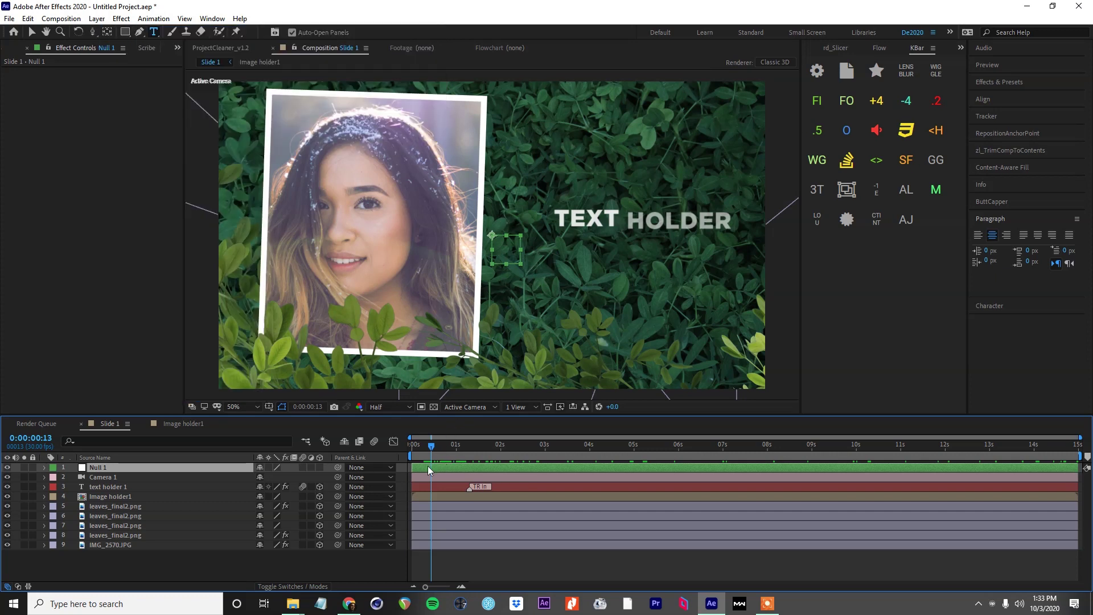
Make Null 1 a 3D layer and parent Camera 1 to it
click(320, 468)
drag(338, 477, 118, 464)
Keyframe Null 1's position from 960, 540, 2180 at 0:00:00:00 to 960, 540, 0 at 0:00:01:21
click(118, 464)
drag(450, 446, 499, 447)
click(488, 445)
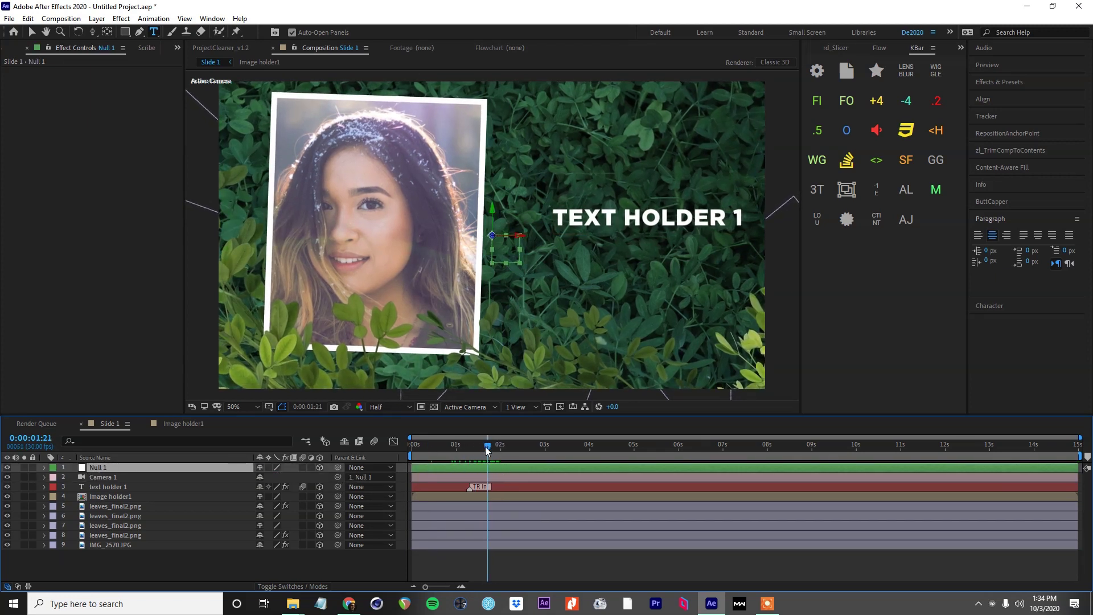
key(alt+shift+p)
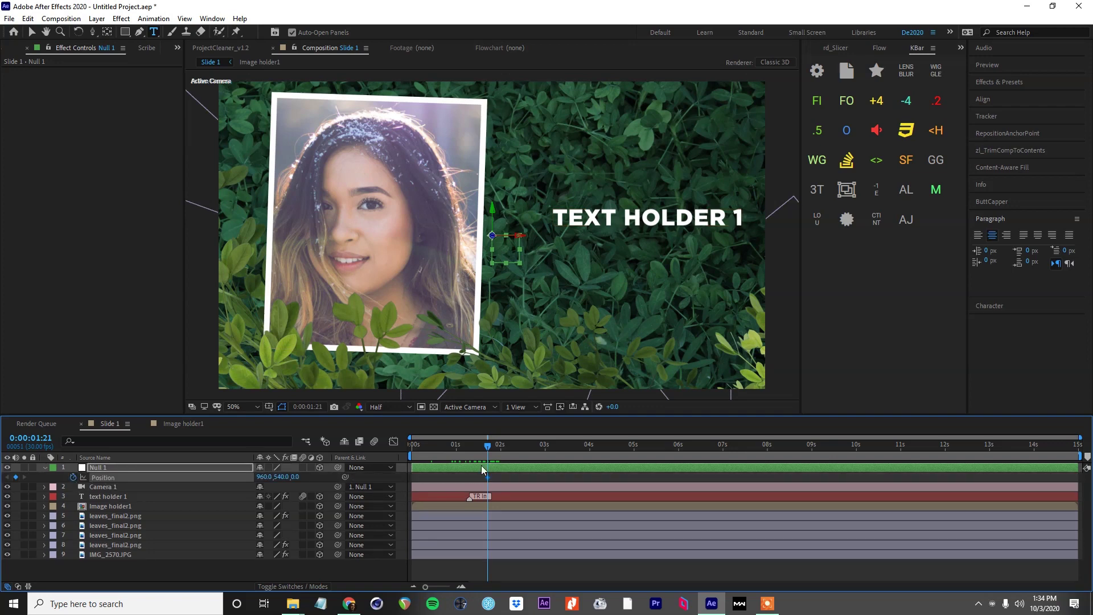
key(Home)
drag(296, 483, 428, 478)
Apply Flow's "In" easing preset (0.01, 0.00, 0.00, 1.00) to the null's position keyframes and scrub through the move
click(880, 48)
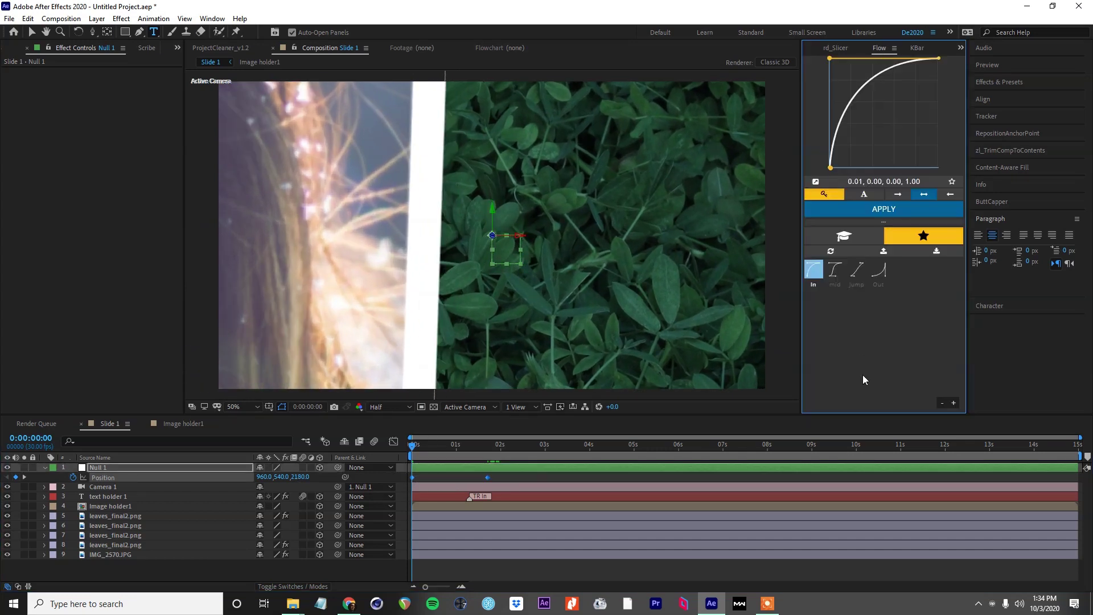
click(813, 270)
click(424, 445)
mouse_move(432, 449)
mouse_down()
mouse_move(482, 450)
mouse_move(417, 450)
mouse_move(488, 450)
mouse_move(437, 450)
mouse_move(450, 450)
mouse_up()
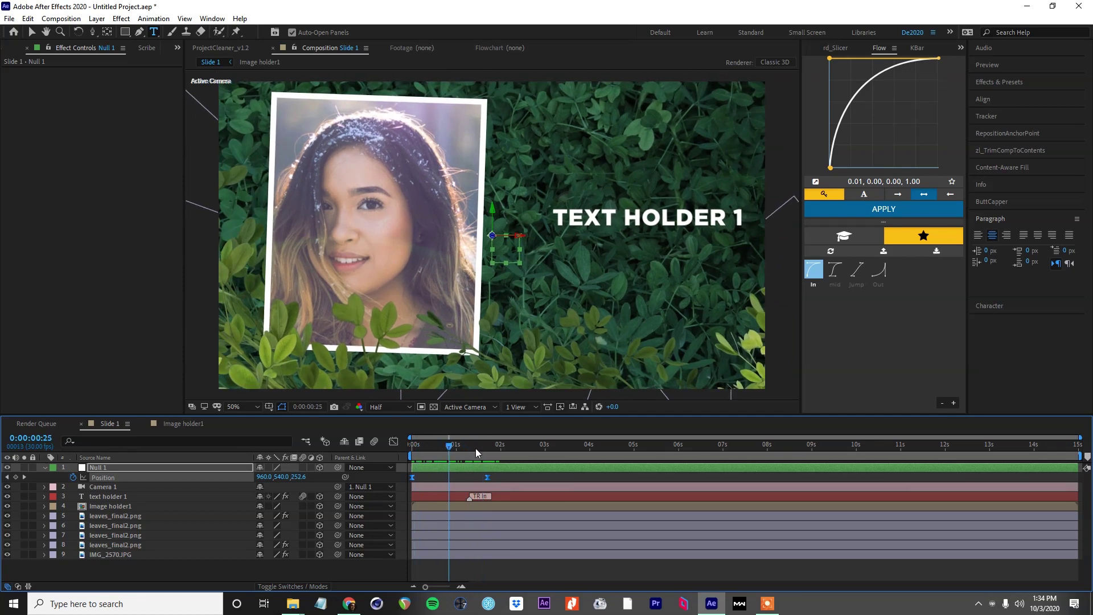
click(516, 450)
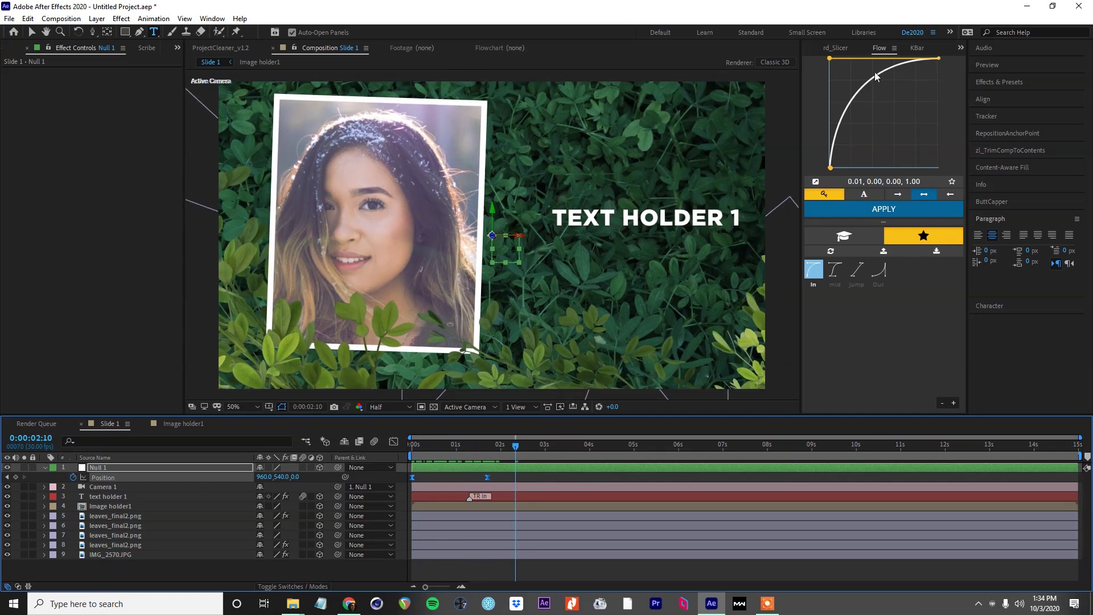
Display the Motion-3 extension and play back the eased camera move
click(960, 47)
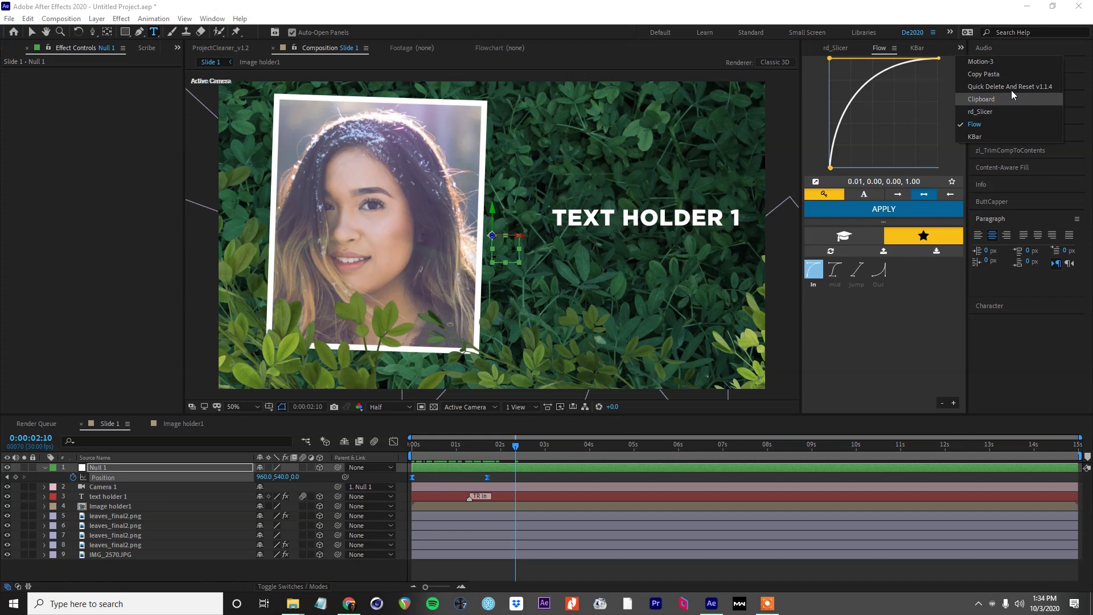
click(999, 61)
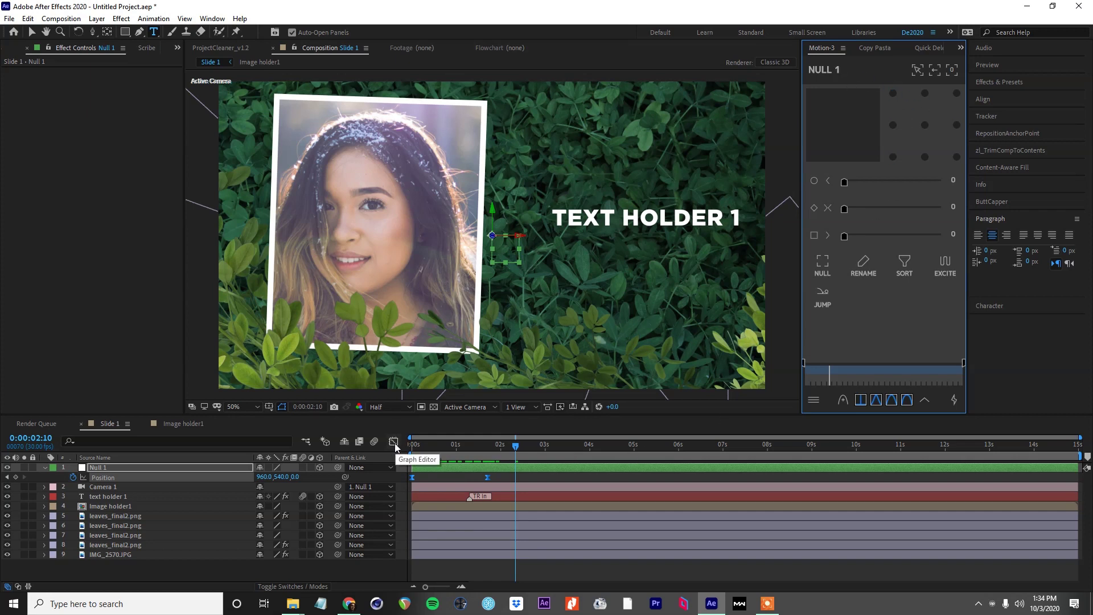
mouse_move(496, 450)
mouse_down()
mouse_move(415, 450)
mouse_move(476, 452)
mouse_up()
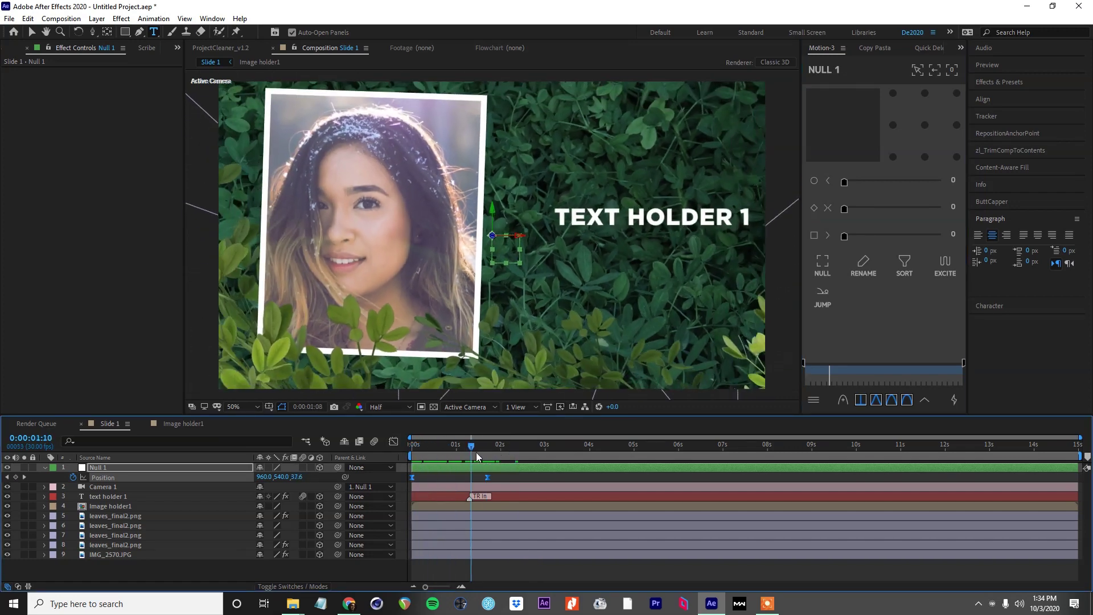
key(space)
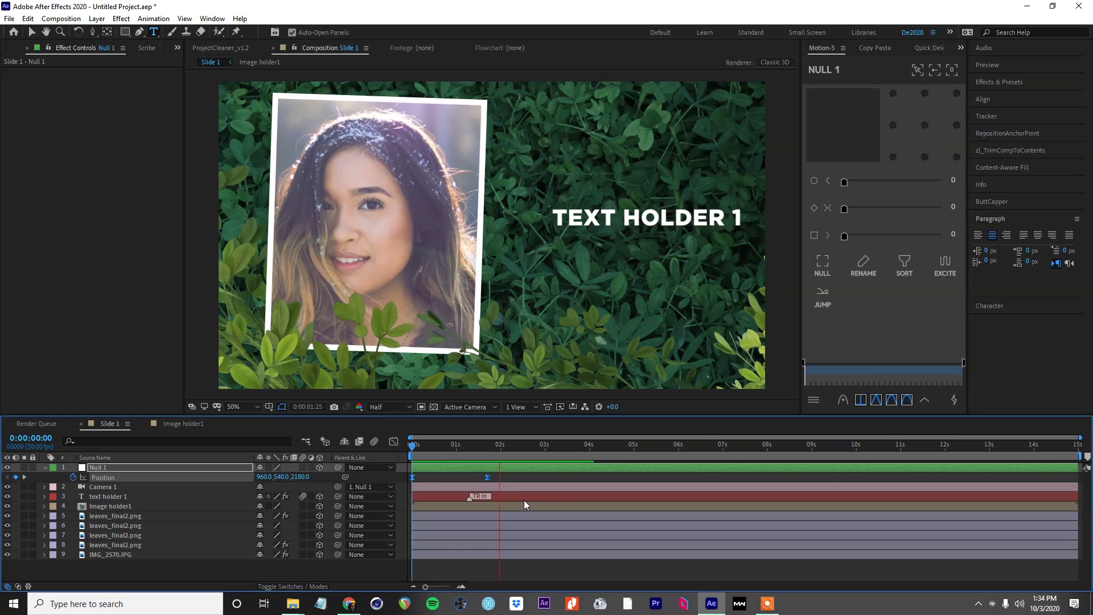
Delay the text holder 1 layer to start at about 0.7 s and extend its end to the composition's end
click(496, 494)
drag(510, 497, 539, 494)
drag(1028, 452, 1089, 455)
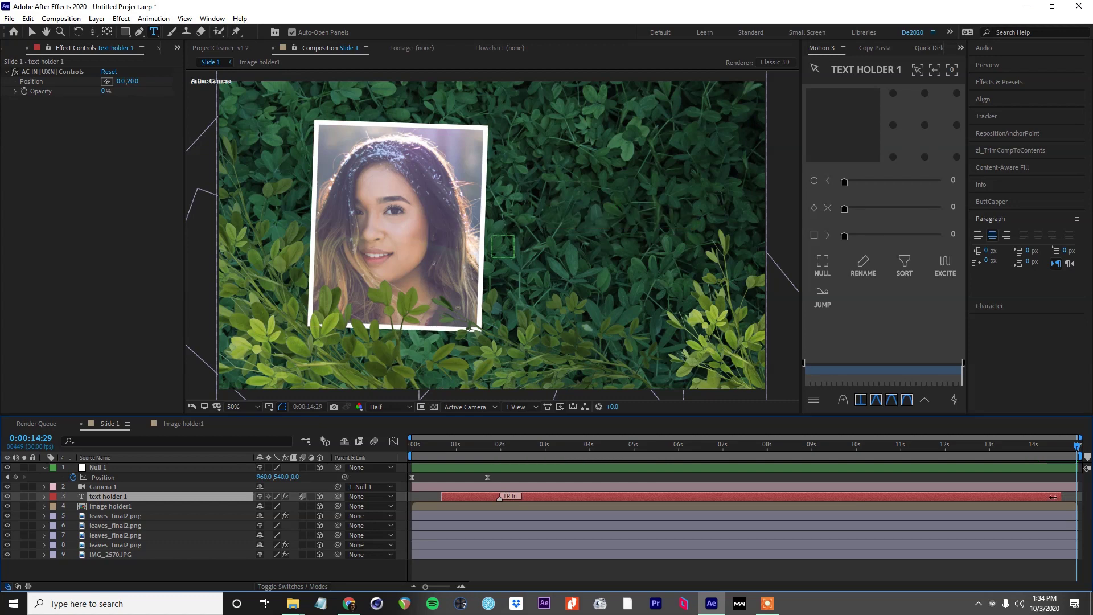
drag(515, 446, 534, 469)
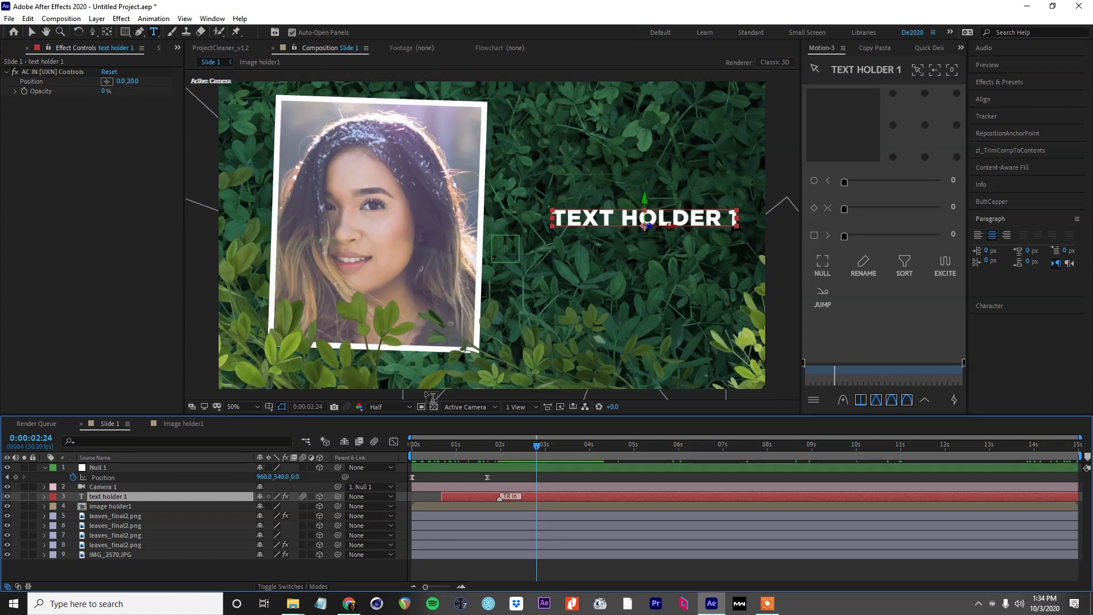
Reveal Camera 1's camera options and turn on Depth of Field
click(114, 469)
click(114, 487)
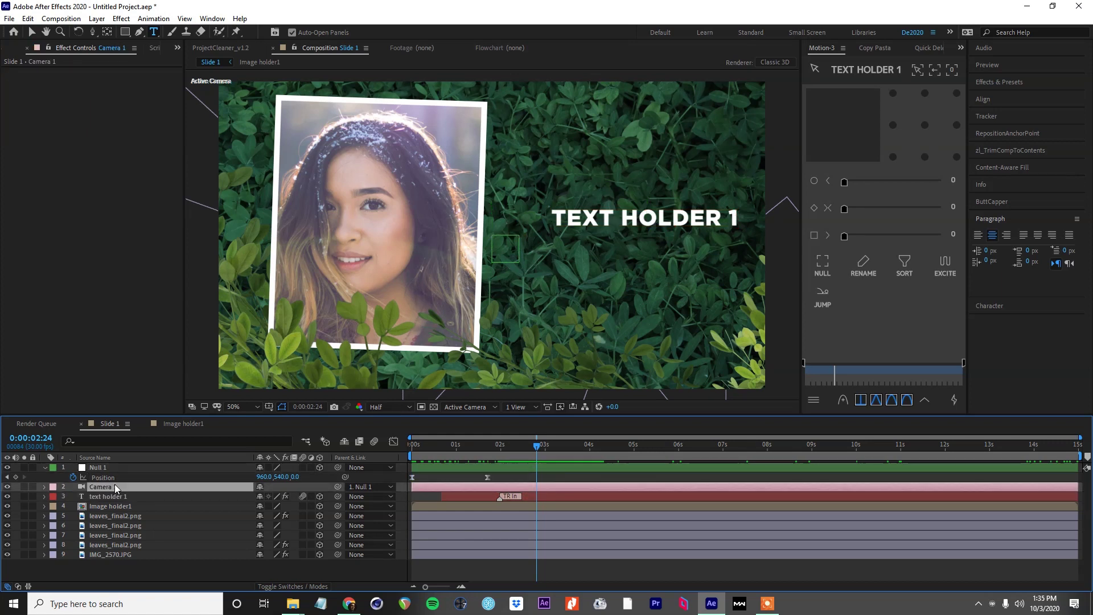
key(a)
key(a)
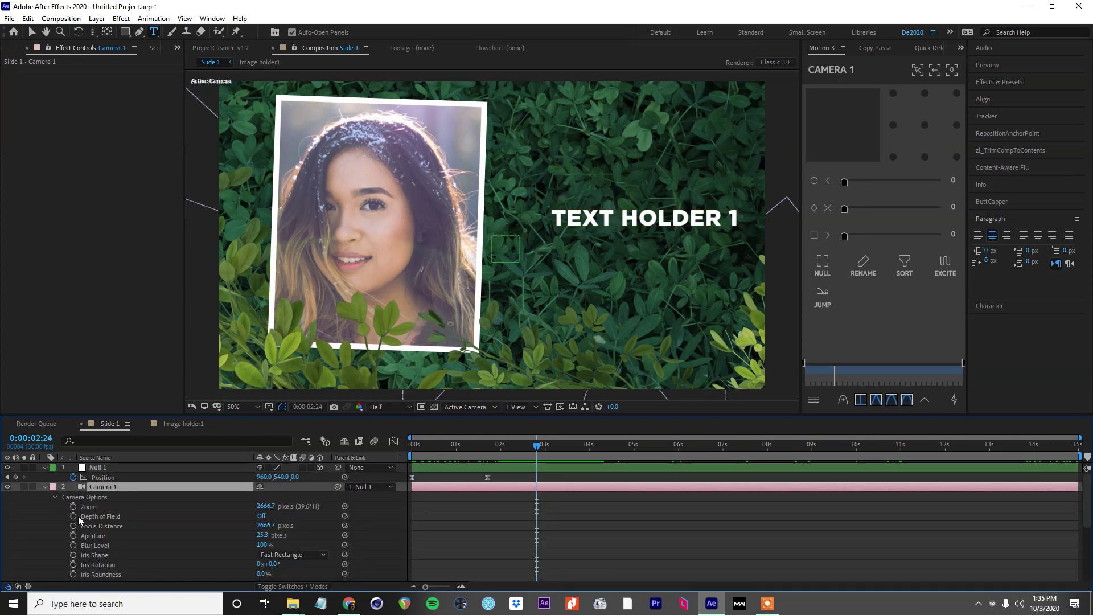
click(262, 516)
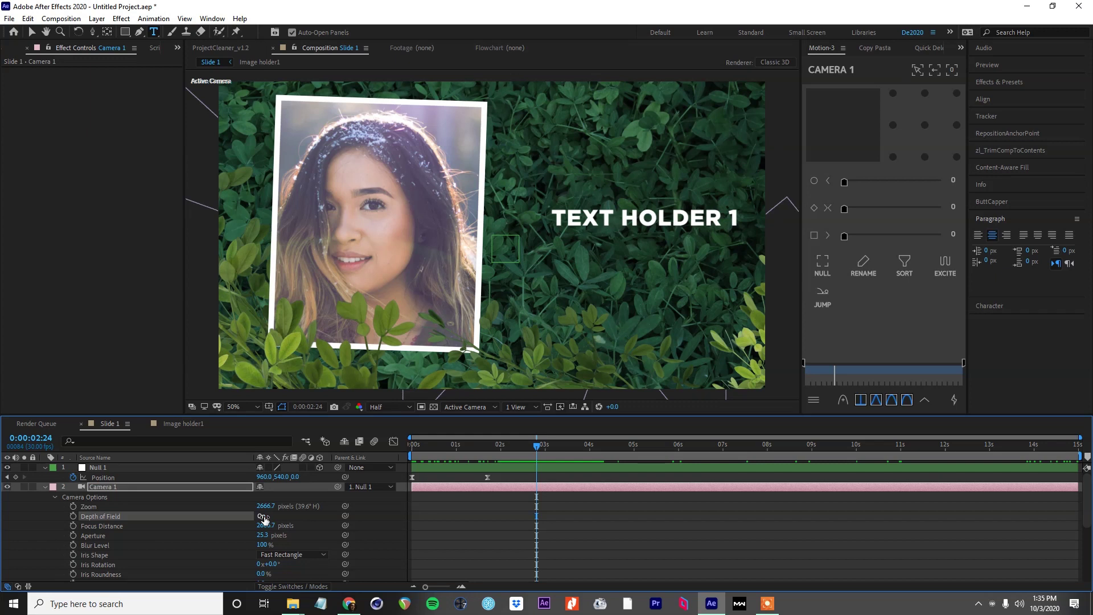
Set Camera 1's Aperture to 420 pixels for a stronger background blur
drag(267, 536, 327, 536)
click(263, 537)
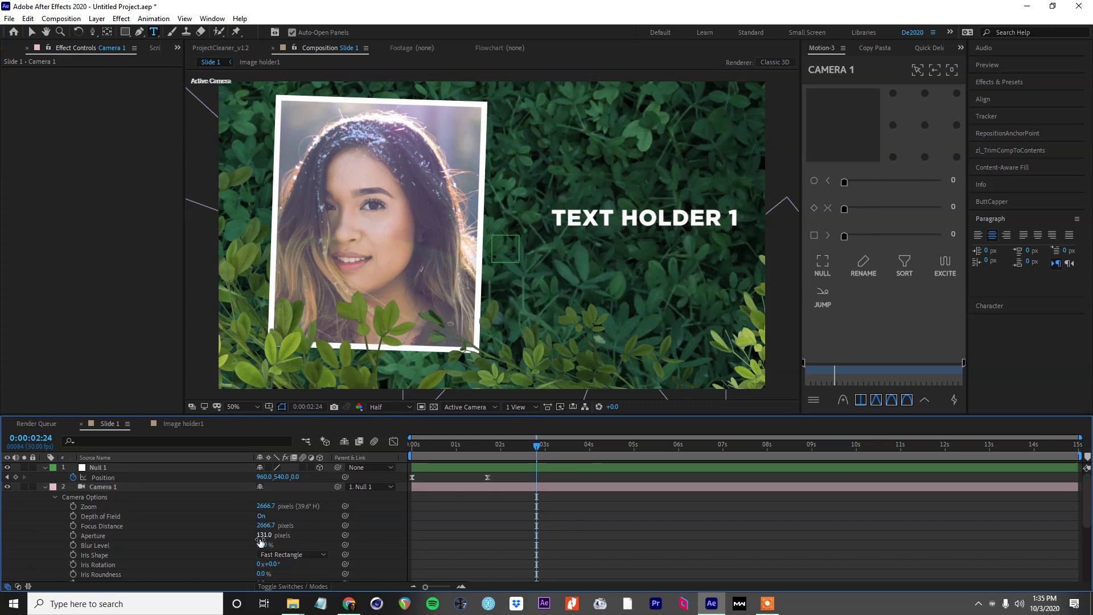
click(263, 536)
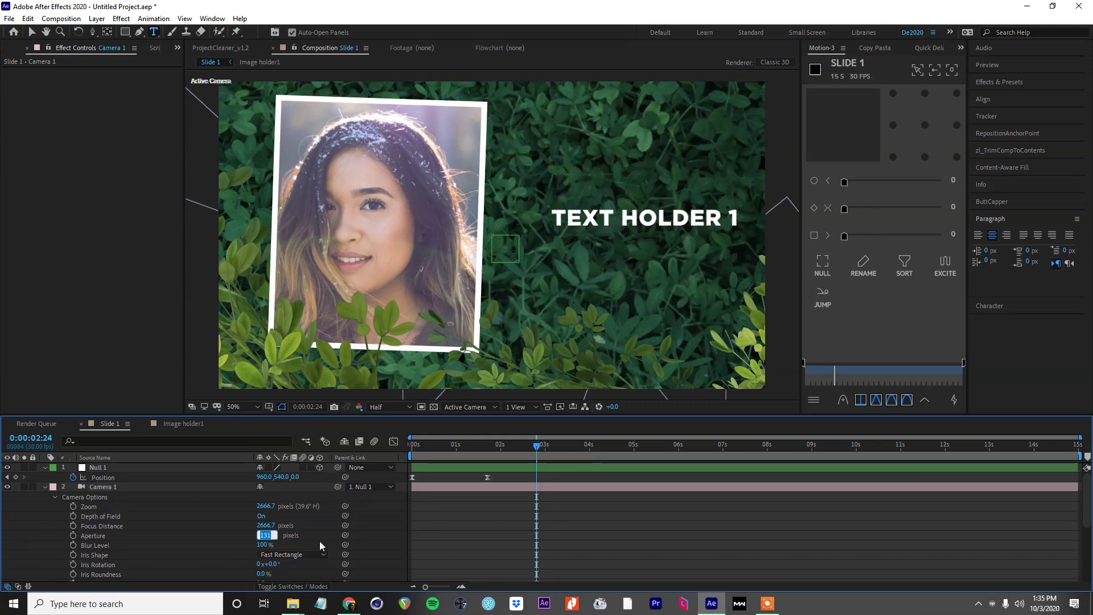
text(250)
key(Return)
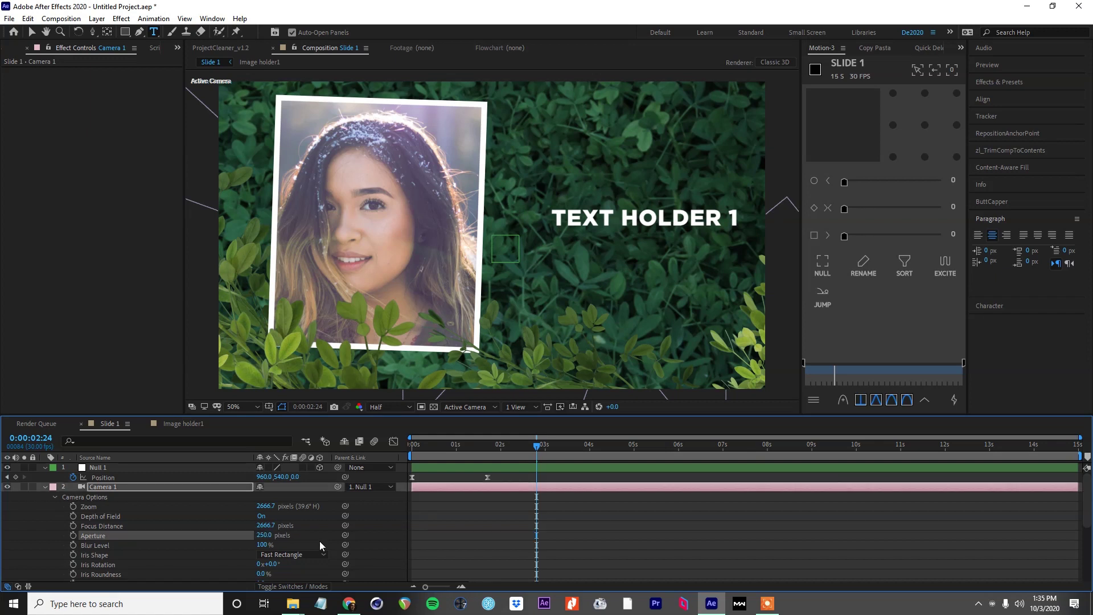
click(260, 537)
text(400)
key(Return)
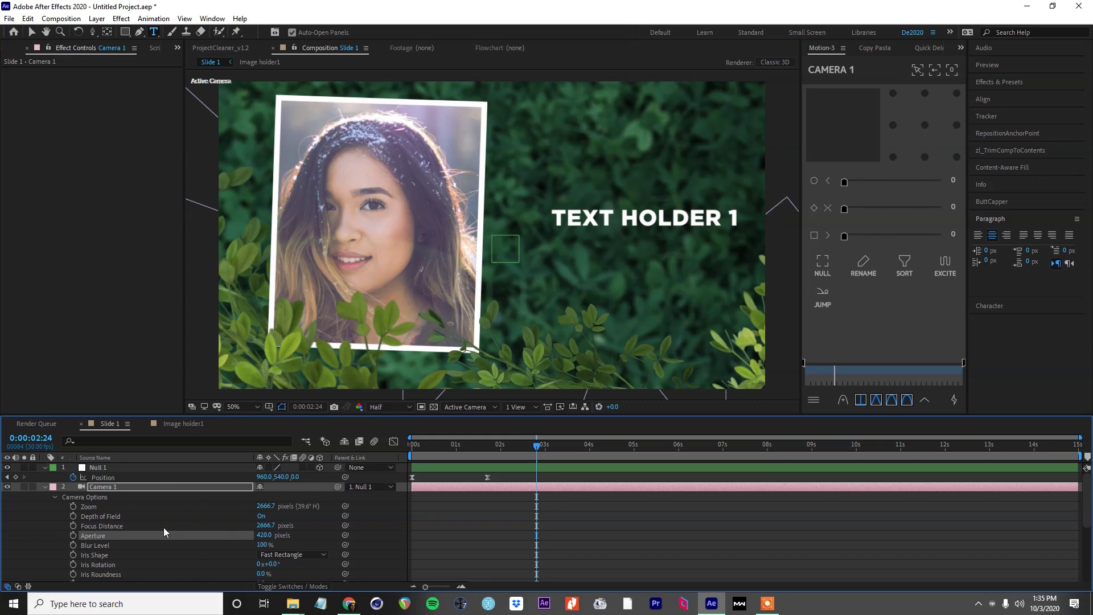
Switch to the browser's auto-focus article on motionscript.com and highlight the site's address
click(112, 526)
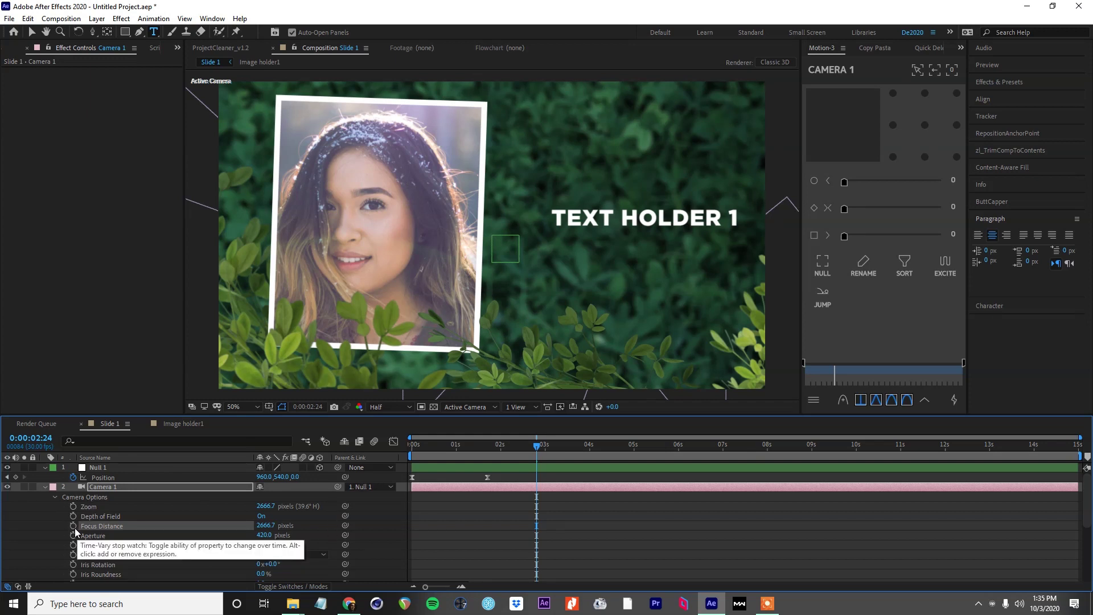
key(alt+Tab)
scroll(465, 371, up, 15)
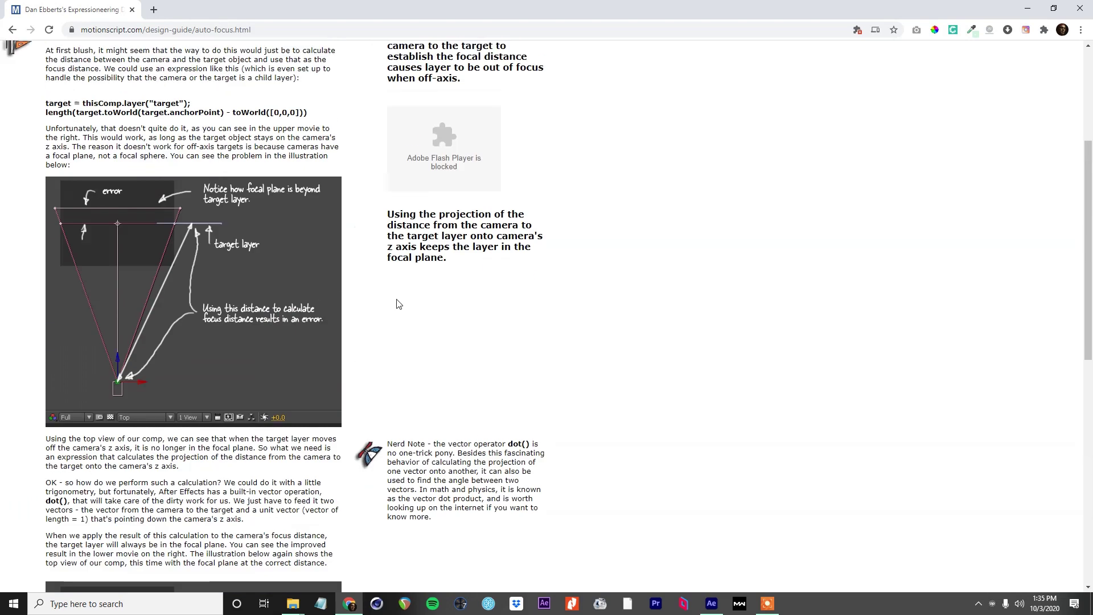
click(145, 30)
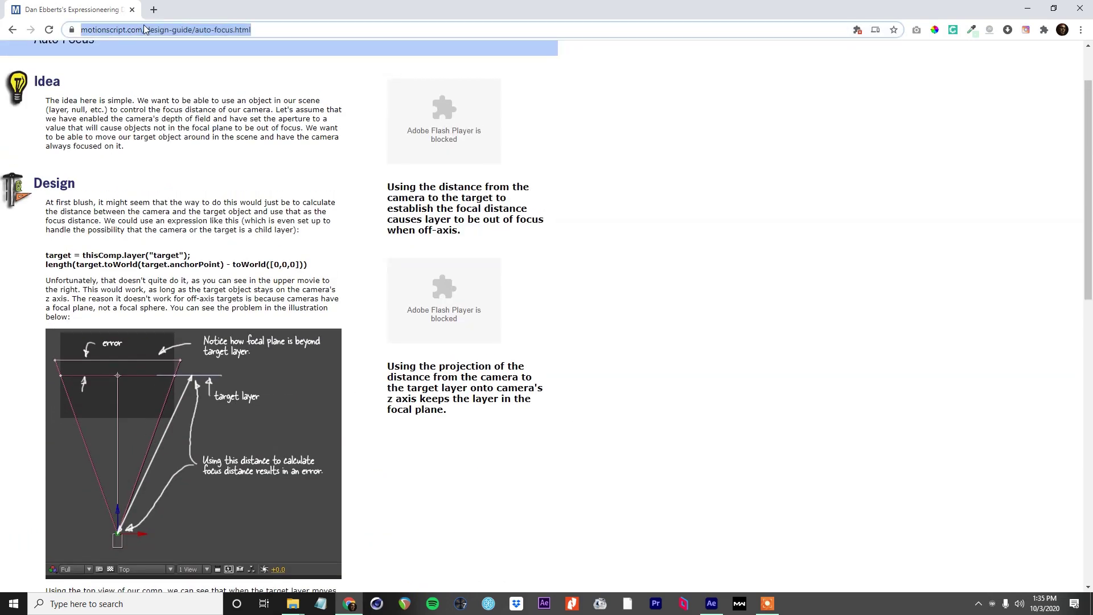
click(147, 32)
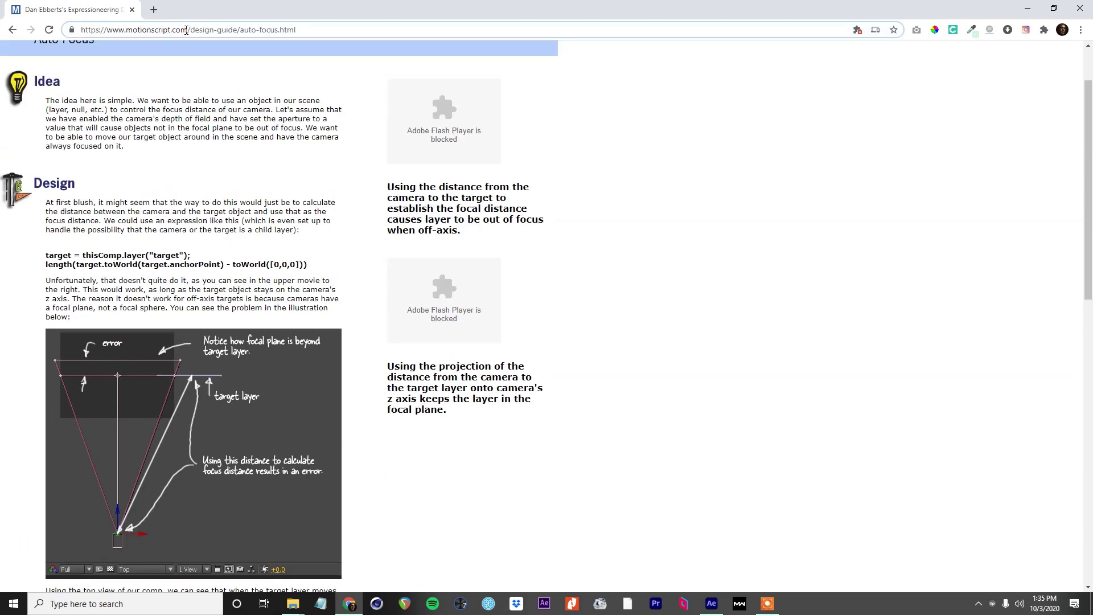
drag(187, 29, 93, 34)
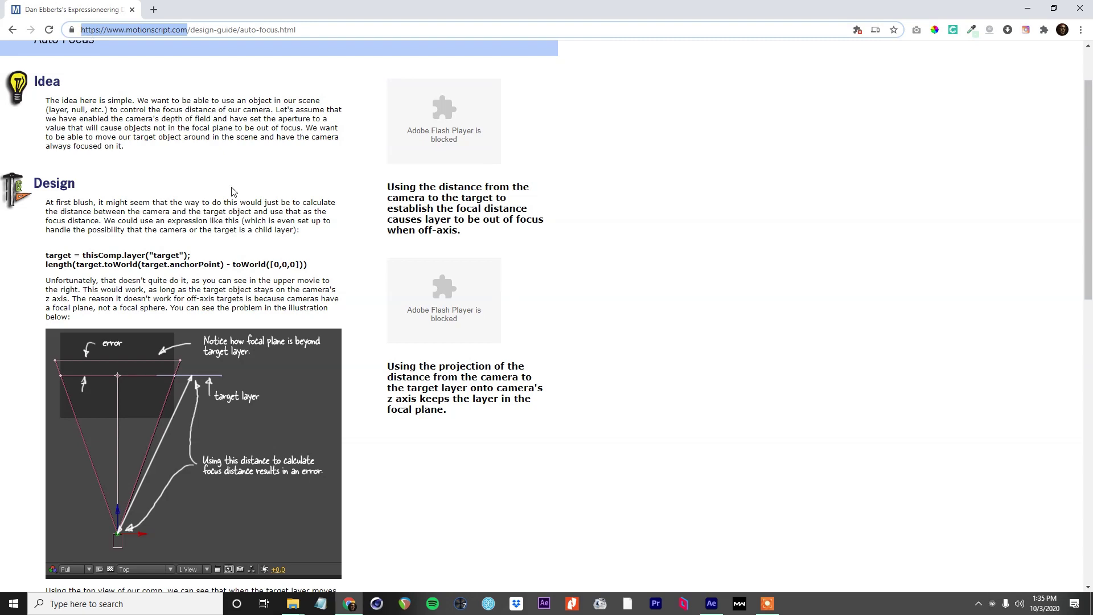
scroll(220, 278, down, 15)
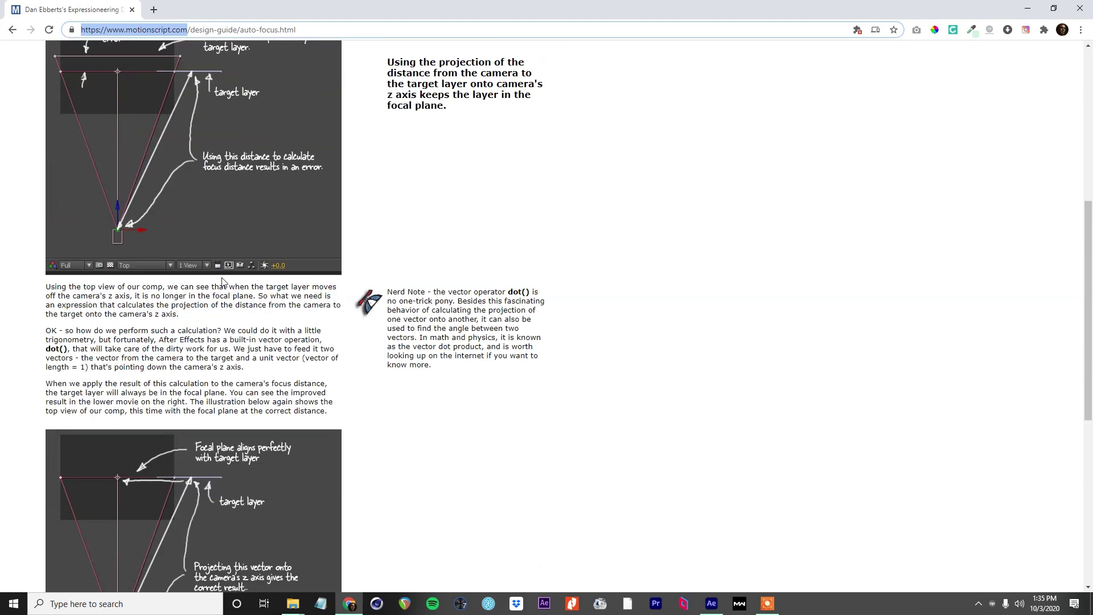
Copy the article's auto-focus expression ending in dot(v1,v2) and paste it as an expression on Camera 1's Focus Distance in After Effects
click(80, 367)
drag(91, 372, 44, 342)
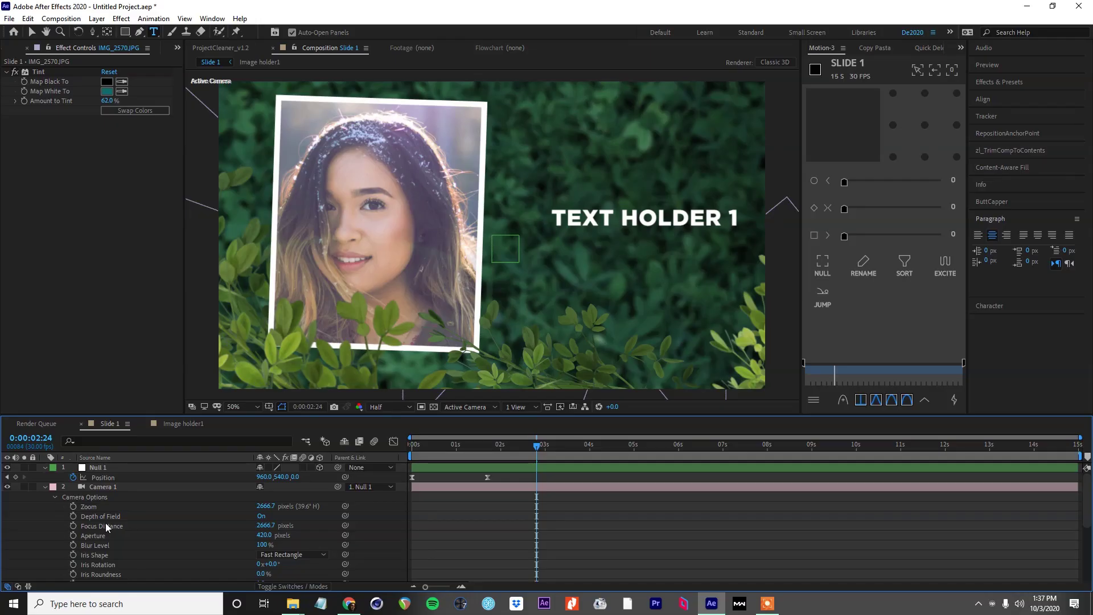
click(105, 523)
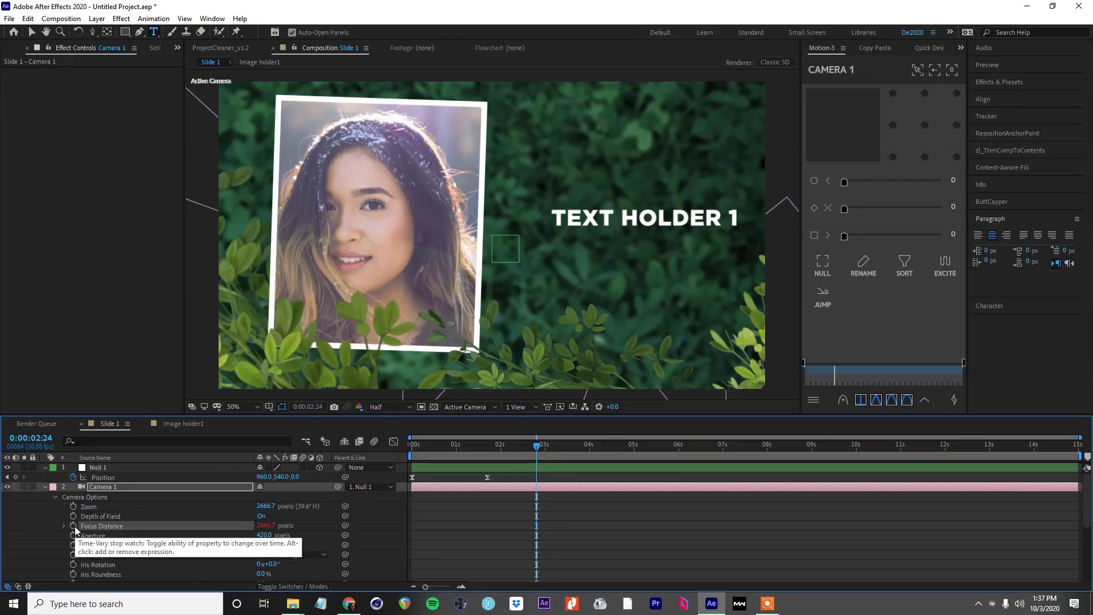
alt+click(74, 525)
key(ctrl+v)
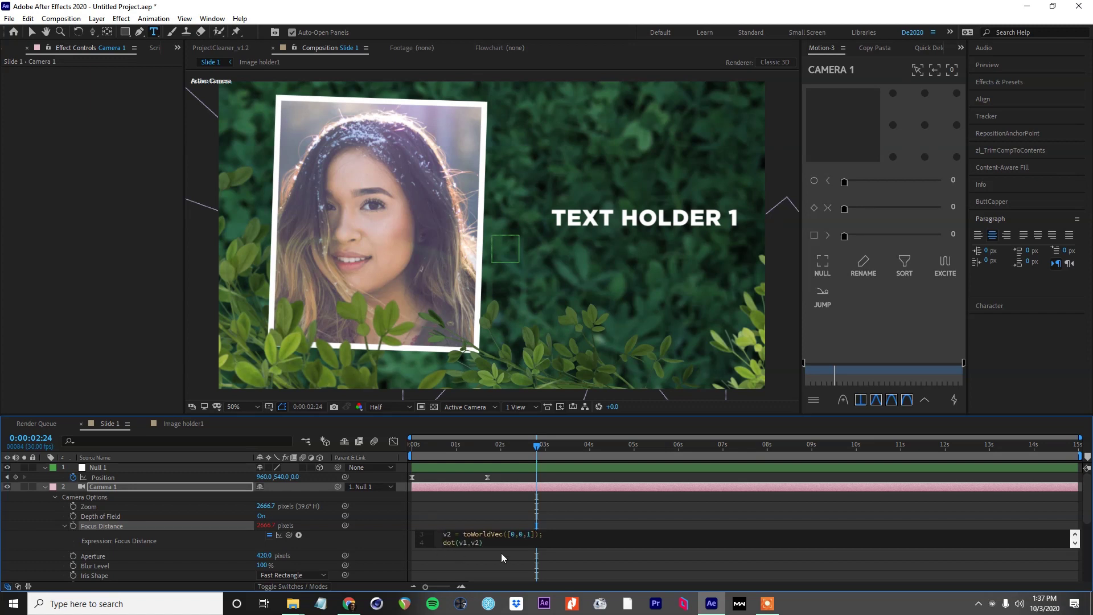
Replace thisComp.layer("target") in the Focus Distance expression with a link to the Image holder1 layer and check the focus at 0:00:04:01
scroll(548, 537, up, 1)
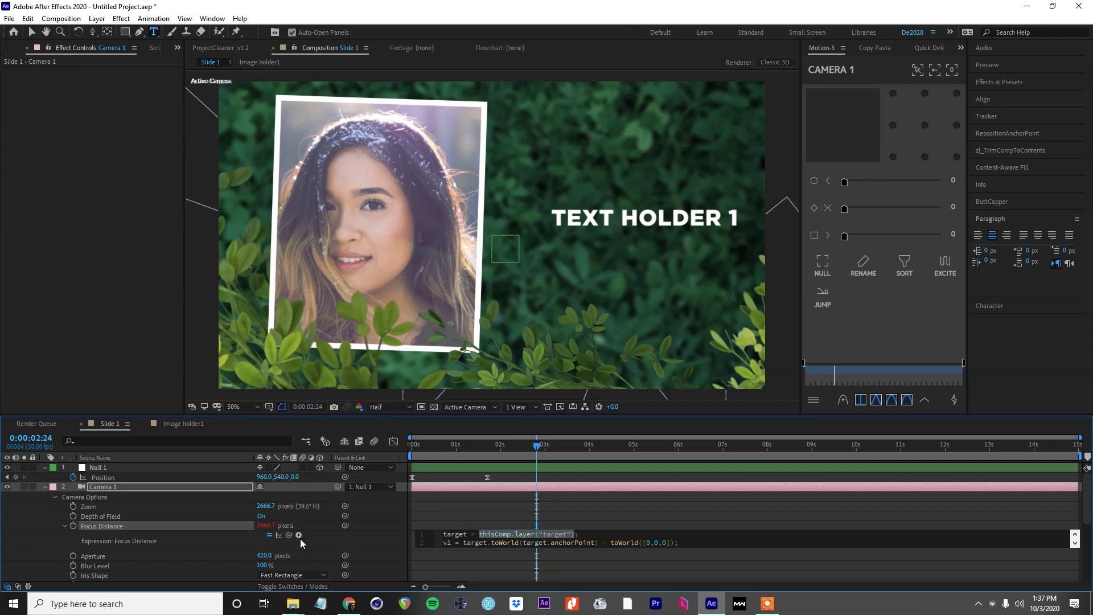
drag(295, 535, 144, 561)
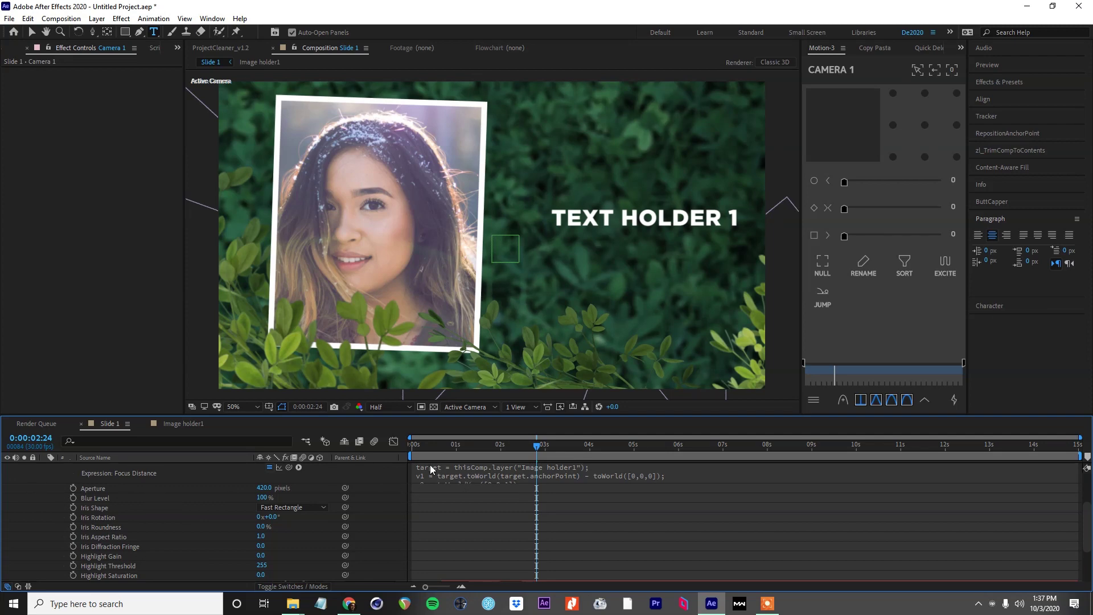
drag(493, 446, 591, 465)
scroll(570, 517, up, 3)
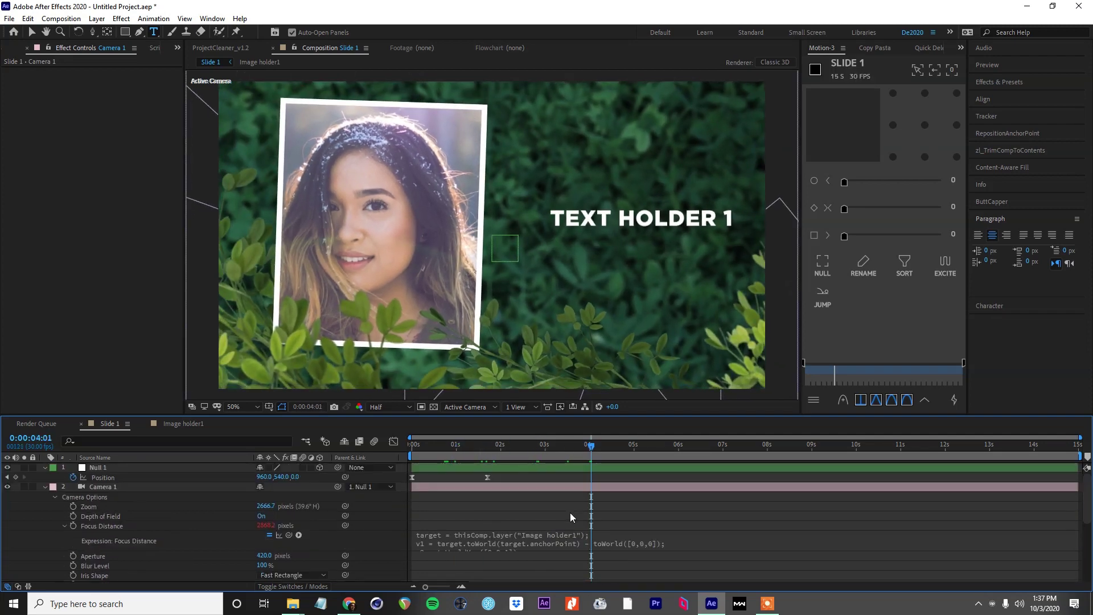
Try pulling Camera 1 back with the camera tool to test the auto-focus, and undo the camera move
click(188, 489)
key(c)
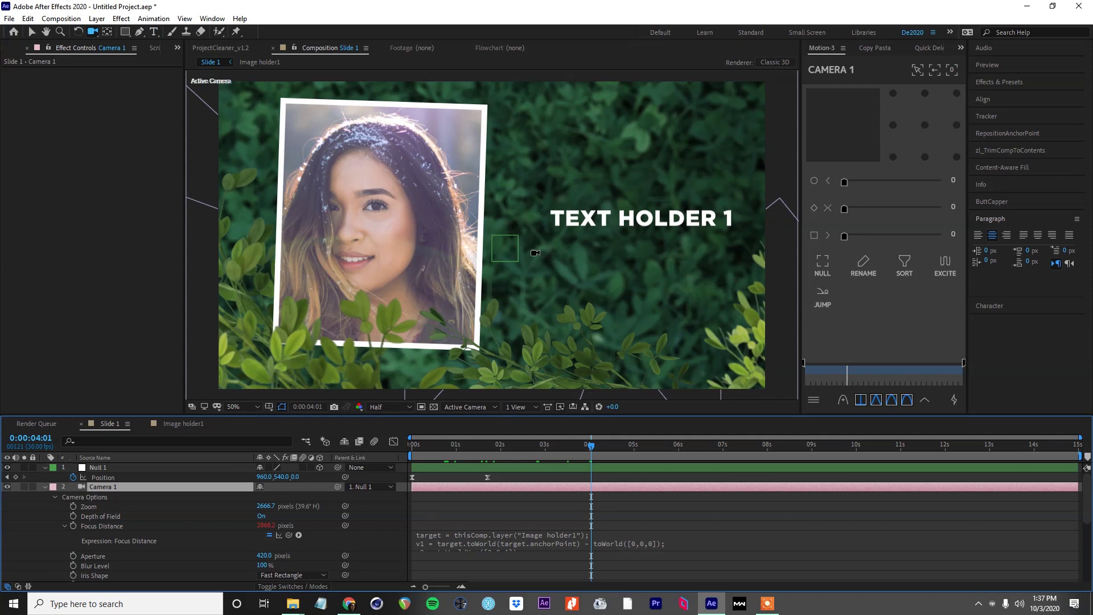
key(c)
drag(535, 253, 513, 315)
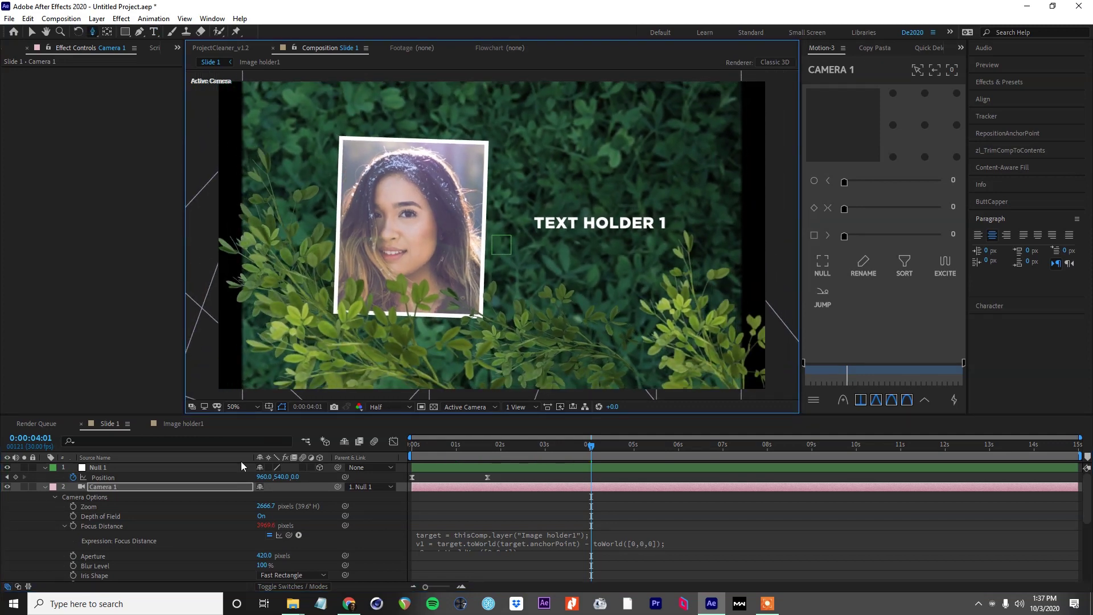
key(ctrl+z)
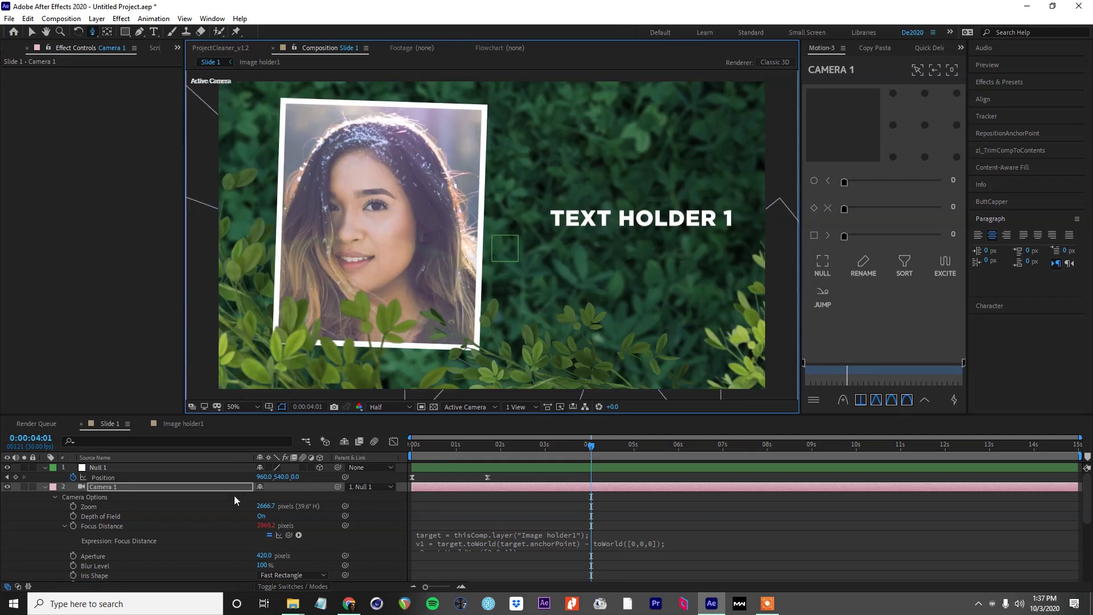
Collapse the properties of all layers and move the current time to 0:00:06:01
key(ctrl+a)
click(45, 468)
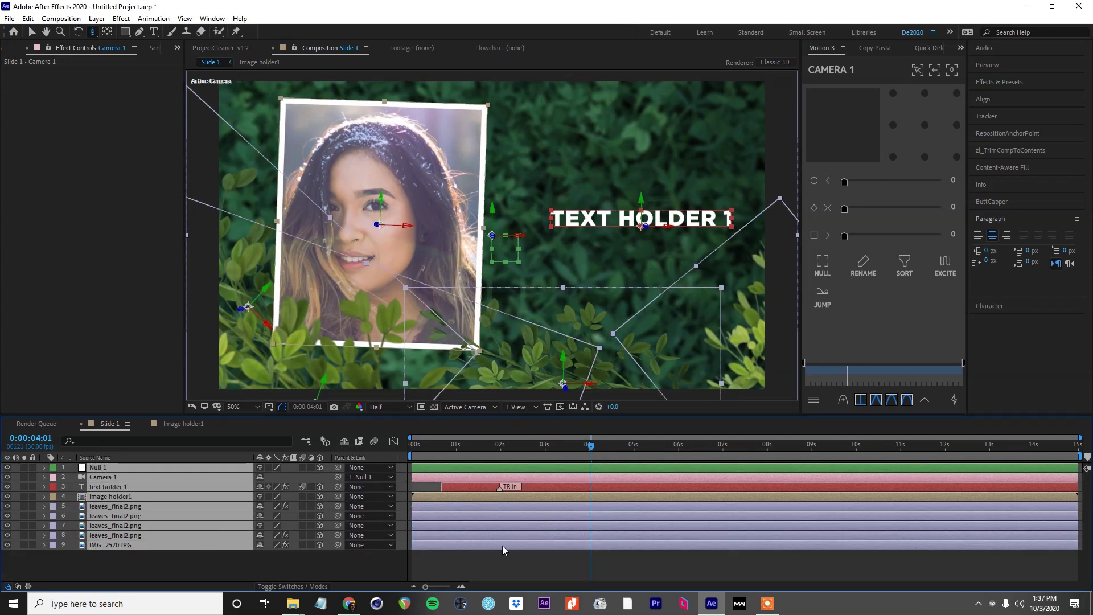
click(480, 559)
drag(446, 453, 721, 458)
click(680, 446)
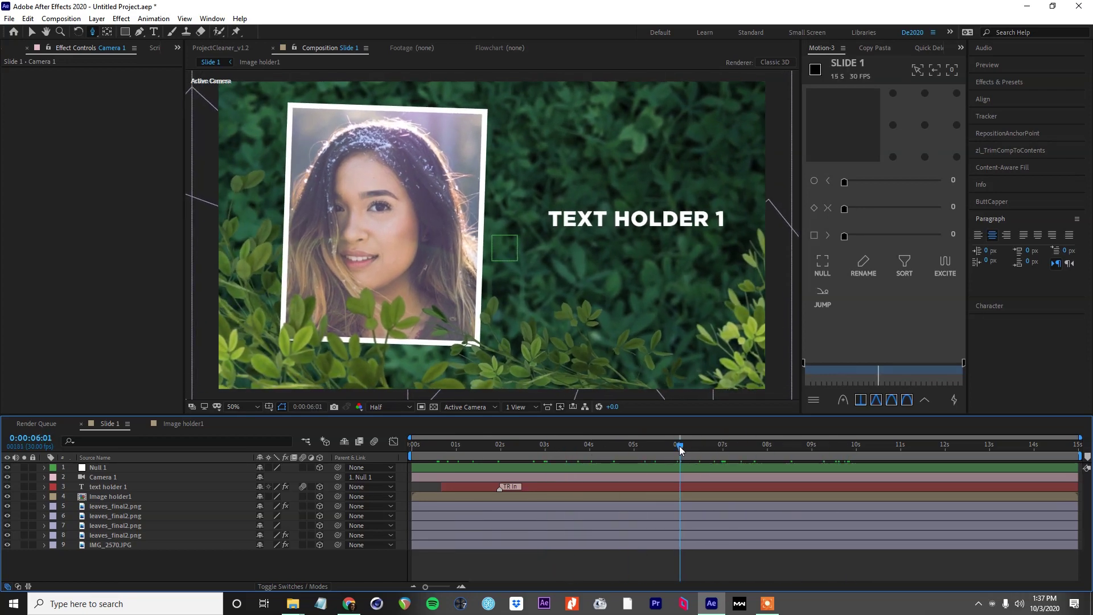
Add a Null 1 Position keyframe at about 5 s and set its Z position to -1470 at 0:00:06:01
click(177, 466)
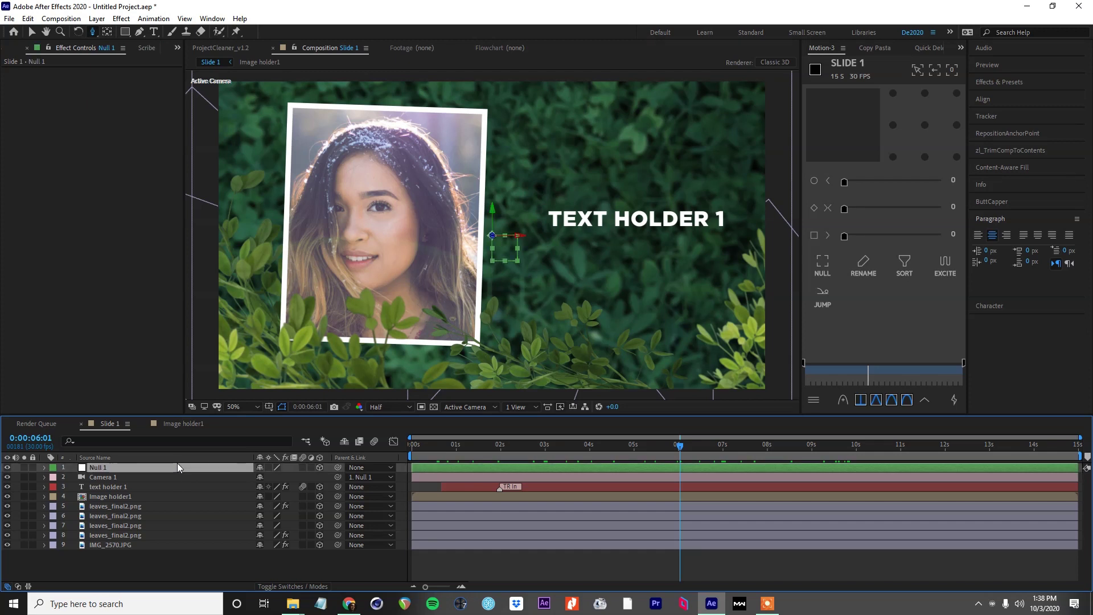
key(p)
click(16, 476)
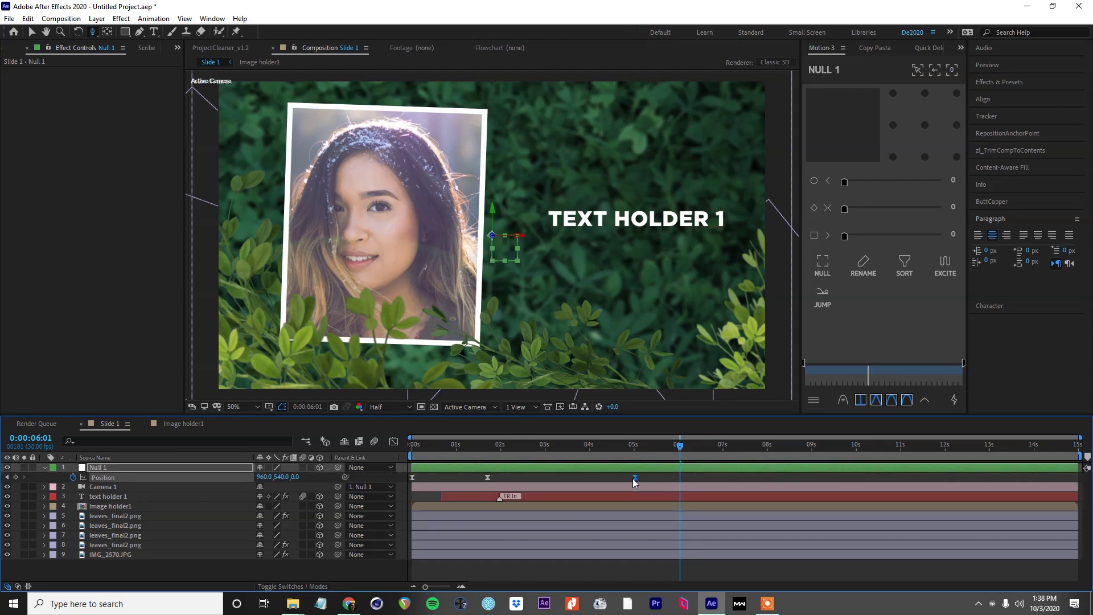
drag(633, 479, 628, 479)
drag(300, 480, 234, 496)
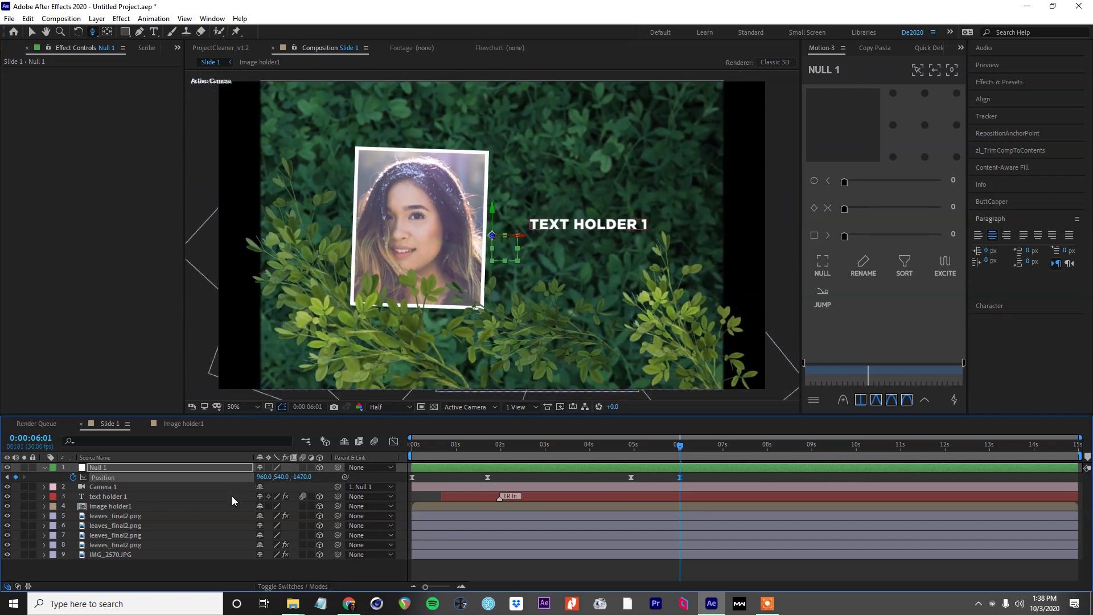
Apply Flow's Out easing preset to Null 1's last two Position keyframes and look through the default presets
drag(690, 477, 607, 490)
click(960, 48)
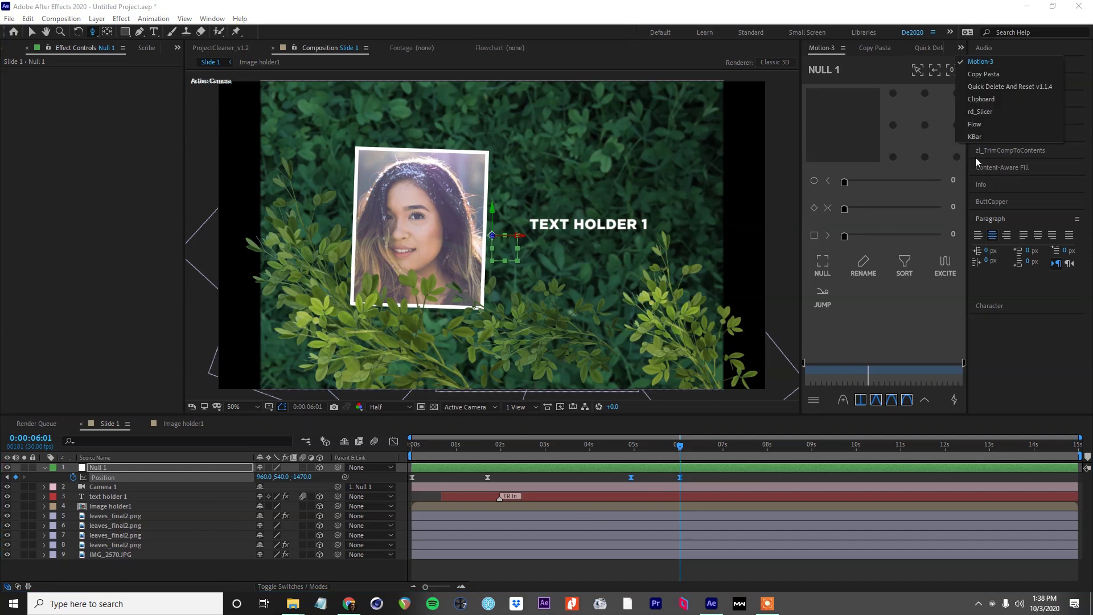
click(988, 124)
click(884, 284)
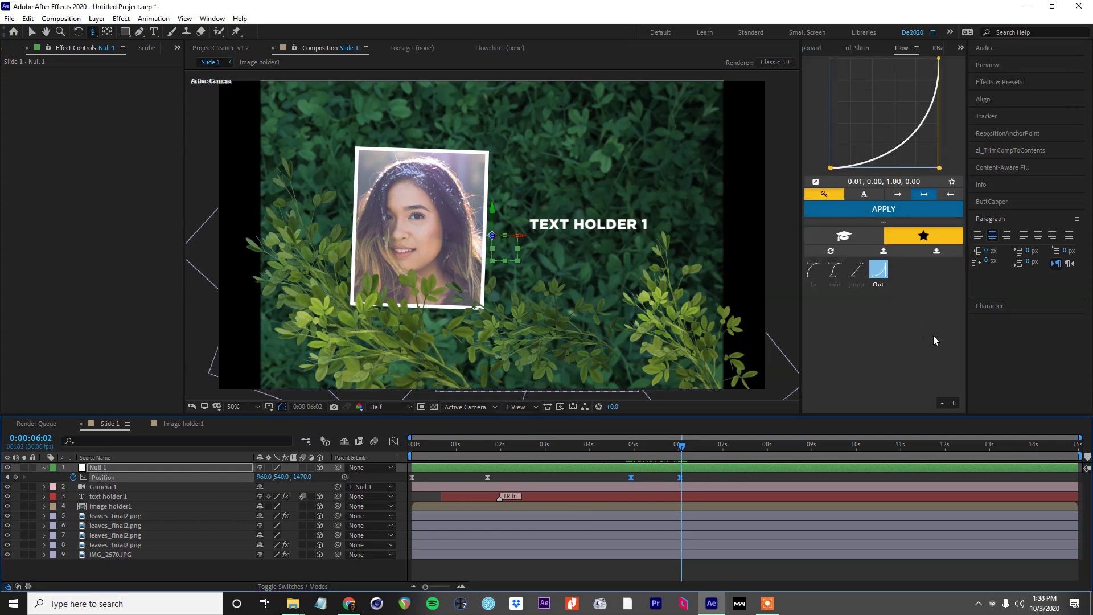
click(851, 238)
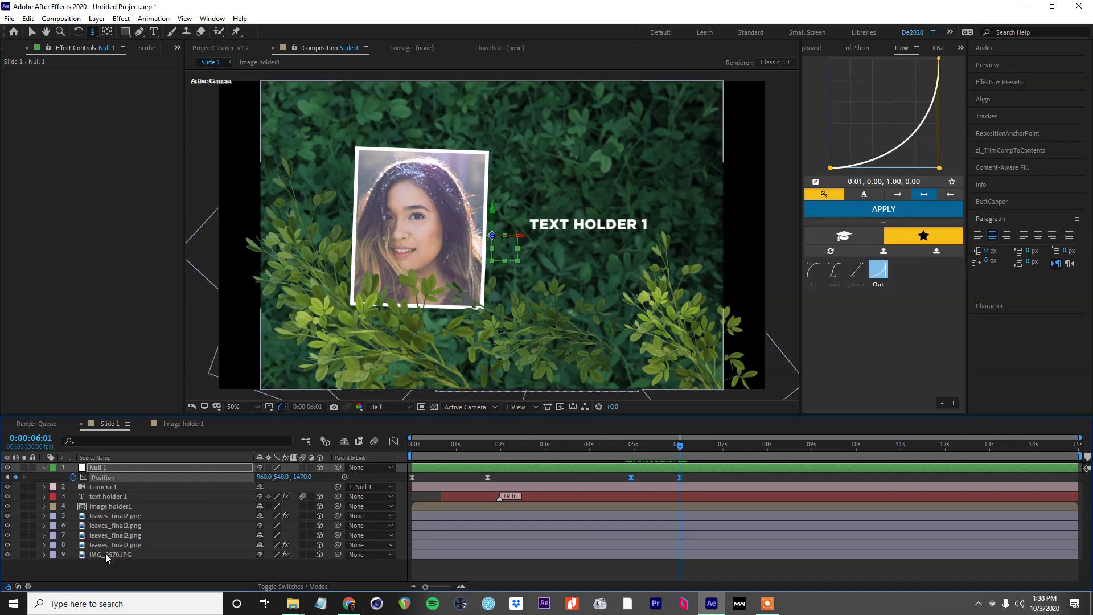
Scale the IMG_2570.JPG background up to 90.8% so it fills the frame at the pulled-back camera position
click(108, 555)
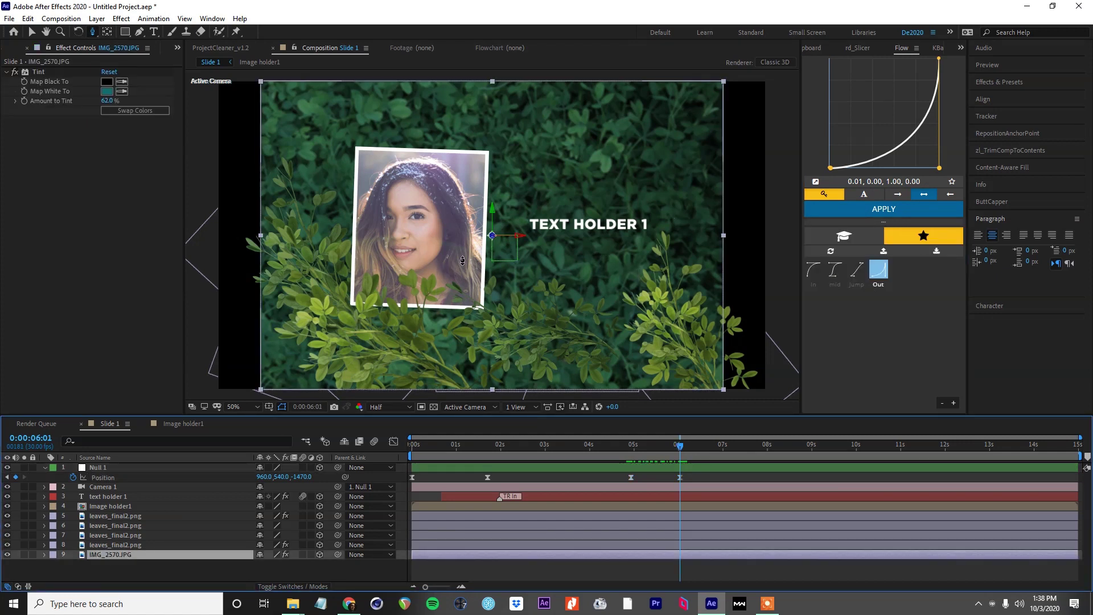
key(s)
drag(275, 563, 379, 581)
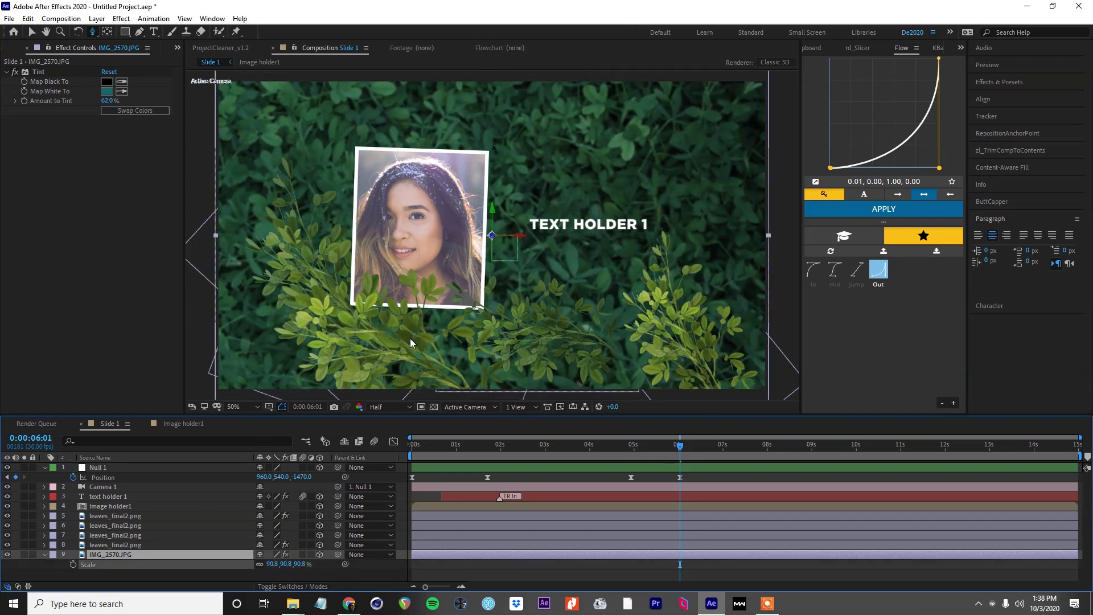
Duplicate the lower-right leaves layer, place the copy higher along the frame's right edge and scale it to 35.4%
click(136, 546)
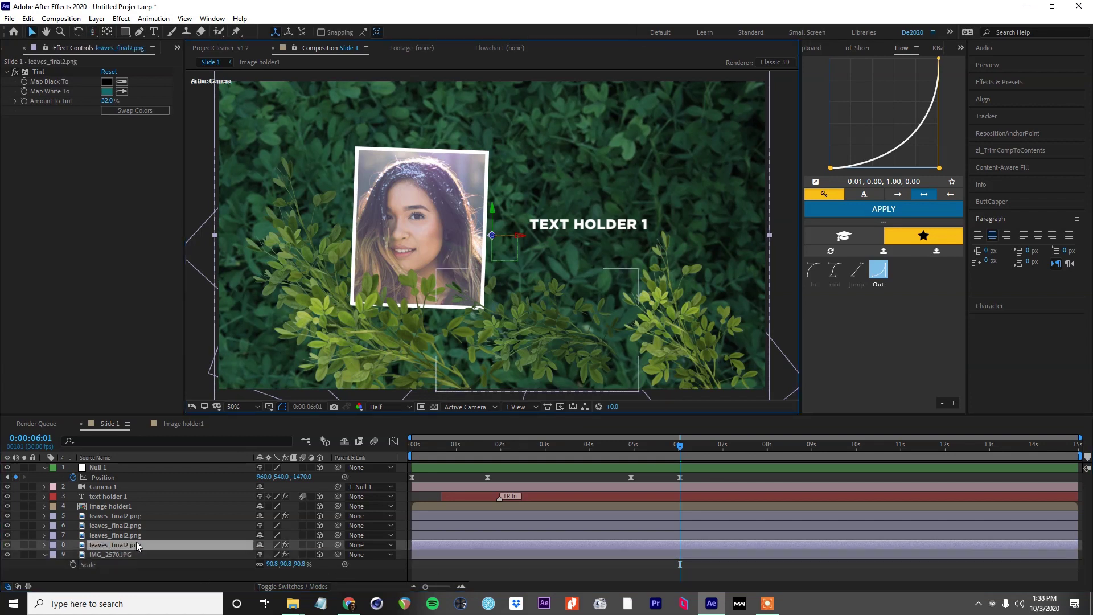
click(733, 360)
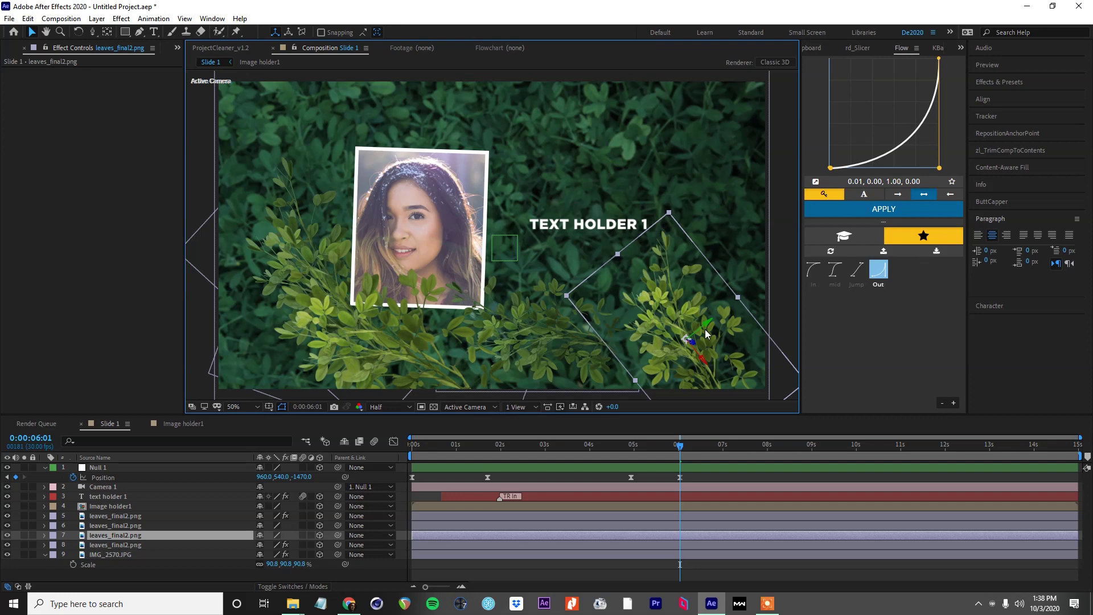
key(ctrl+d)
drag(716, 344, 749, 256)
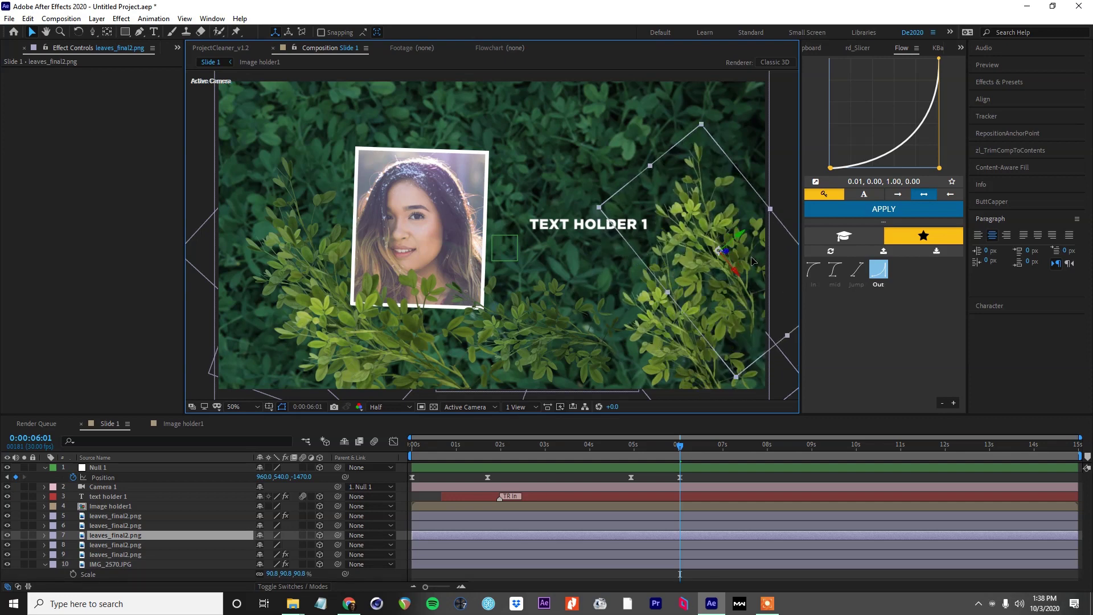
key(s)
drag(290, 548, 302, 555)
Import leaves_final3 from the template's folder in File Explorer into the After Effects project
click(294, 604)
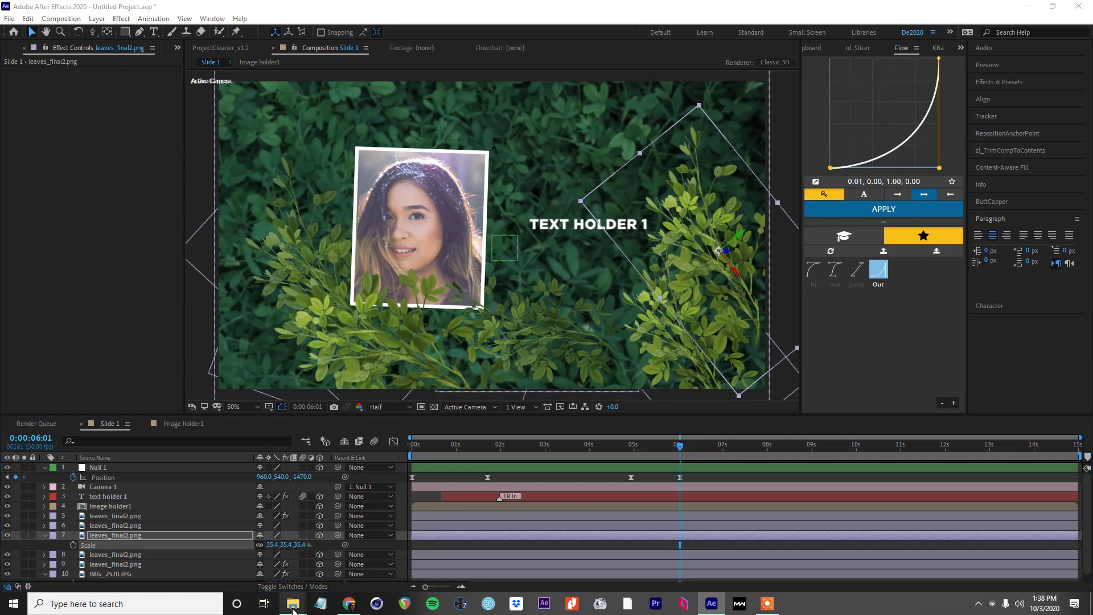
click(416, 556)
drag(1041, 296, 85, 232)
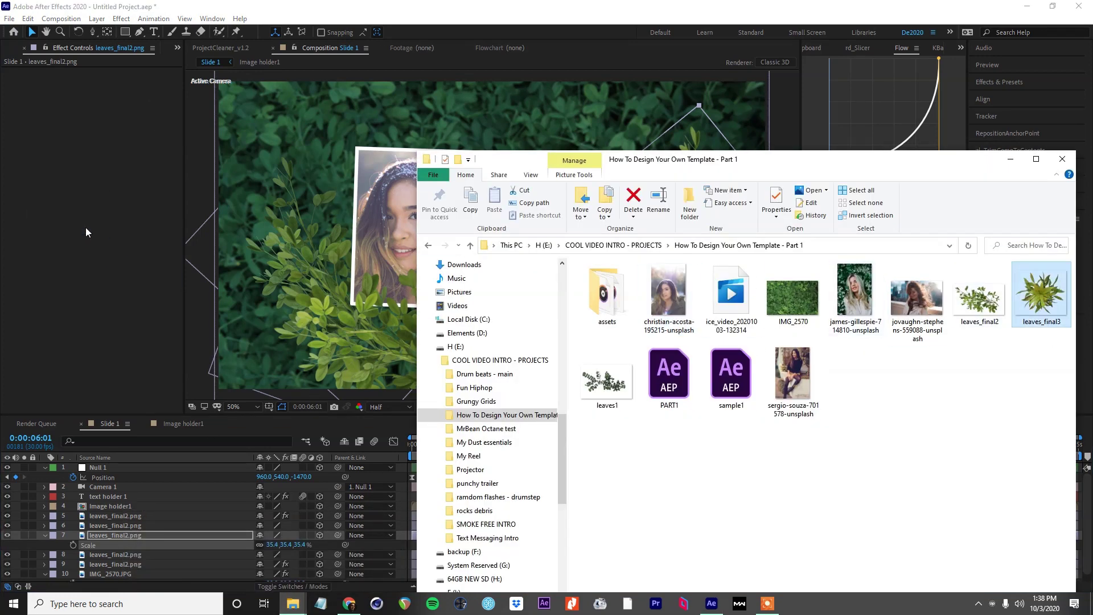
click(177, 47)
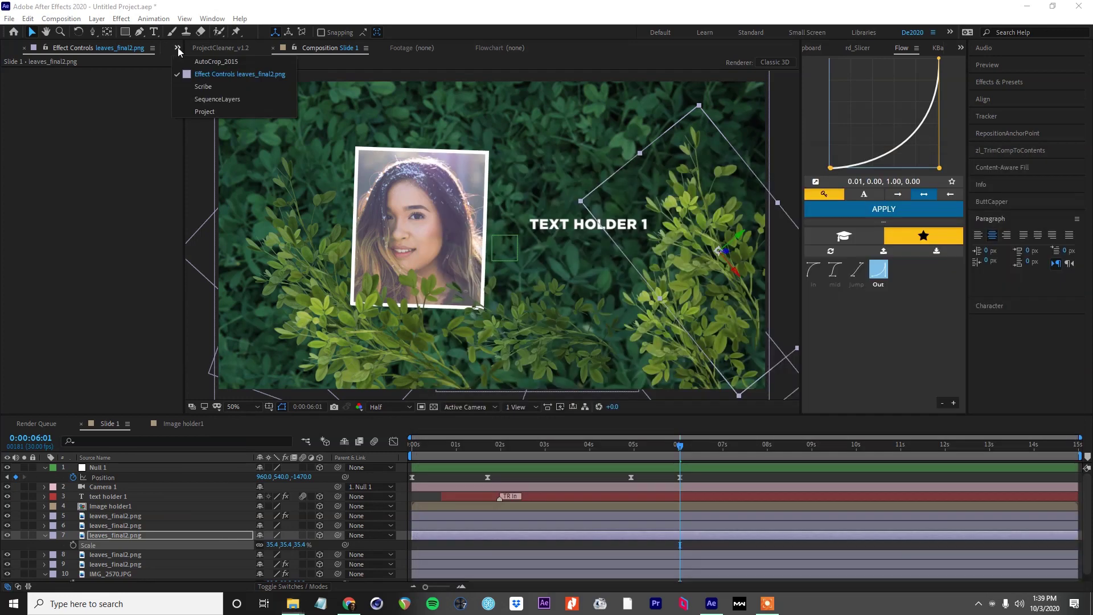
click(236, 111)
key(alt+Tab)
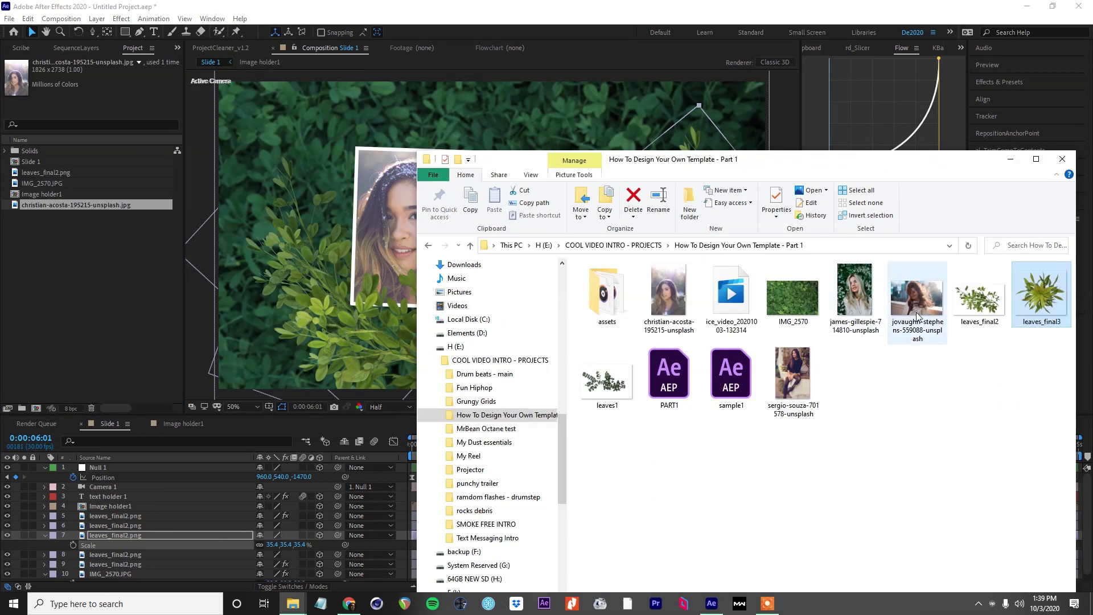
drag(918, 316, 48, 286)
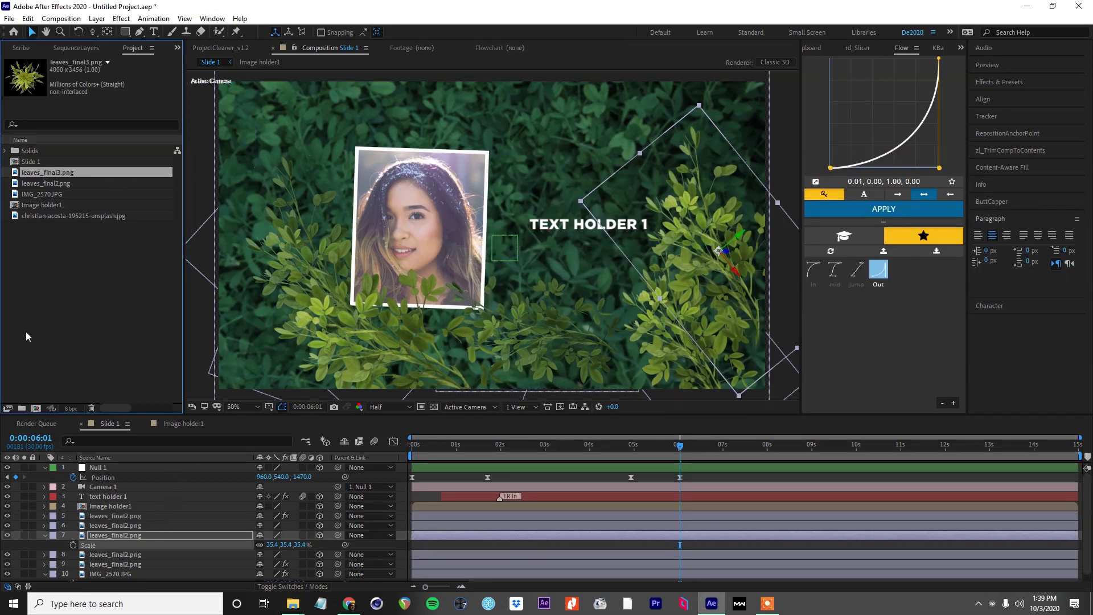
Replace the upper-right leaves copy with leaves_final3.png, shift it upward, and place a duplicate in the frame's upper-left corner
click(140, 535)
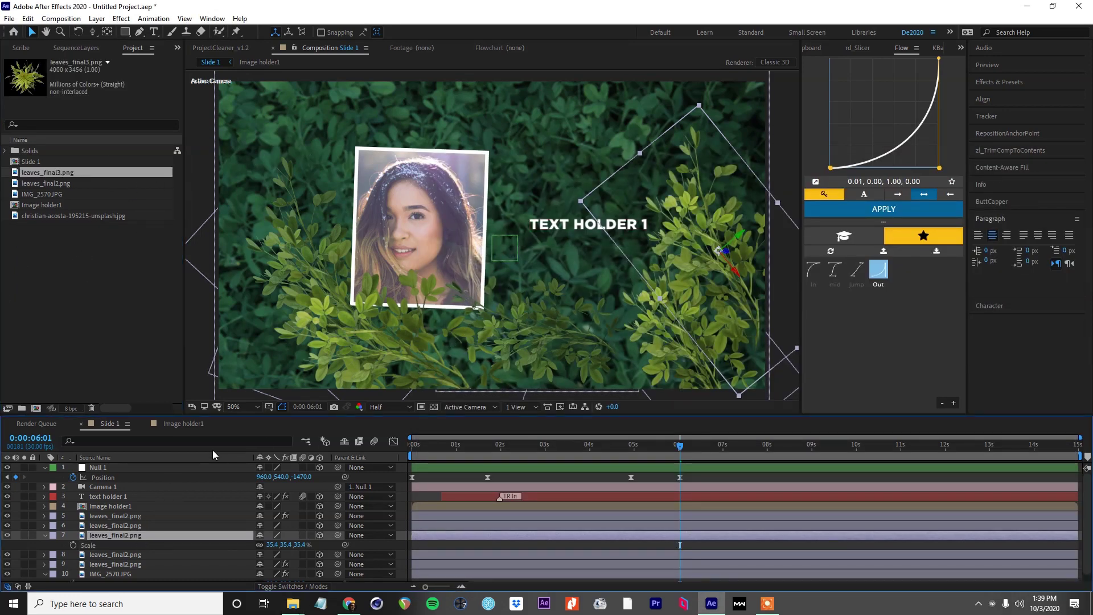
drag(95, 173, 144, 537)
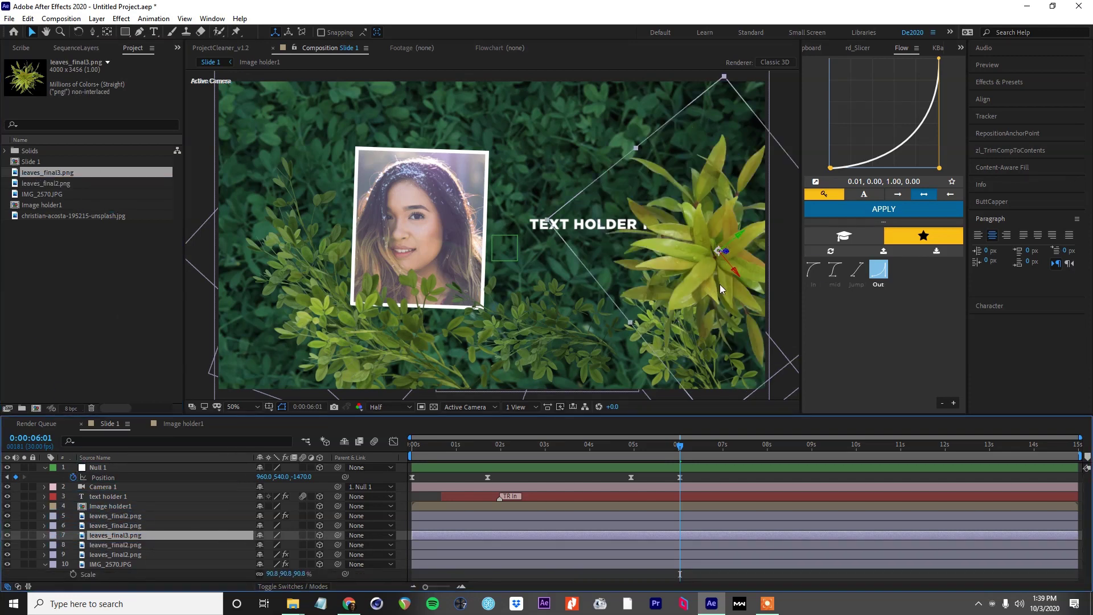
drag(726, 283, 255, 218)
key(ctrl+d)
drag(317, 169, 312, 157)
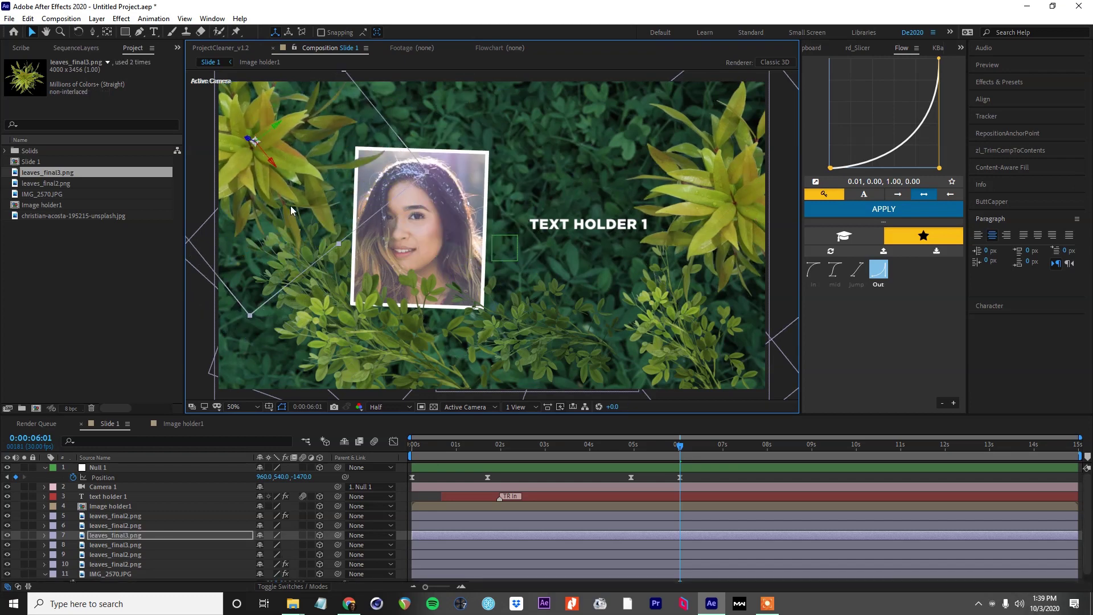
Duplicate the upper-left leaves_final3.png layer and move the copy down to the frame's lower-left corner
key(ctrl+d)
drag(239, 151, 234, 373)
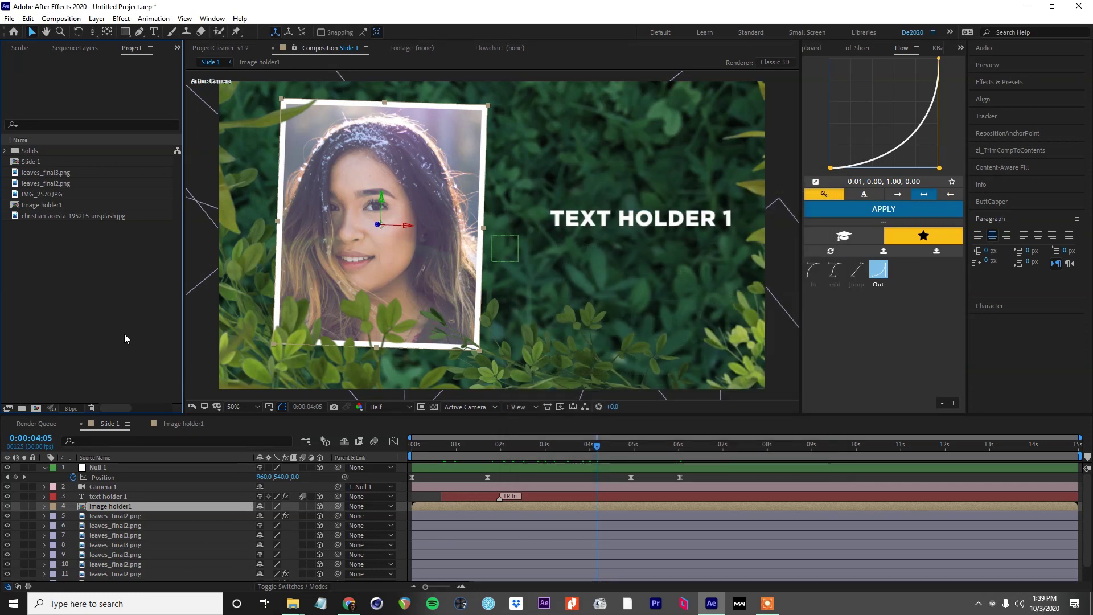
Create a 1920 x 1080, 30 fps composition named Main with a duration of 40 seconds
key(ctrl+n)
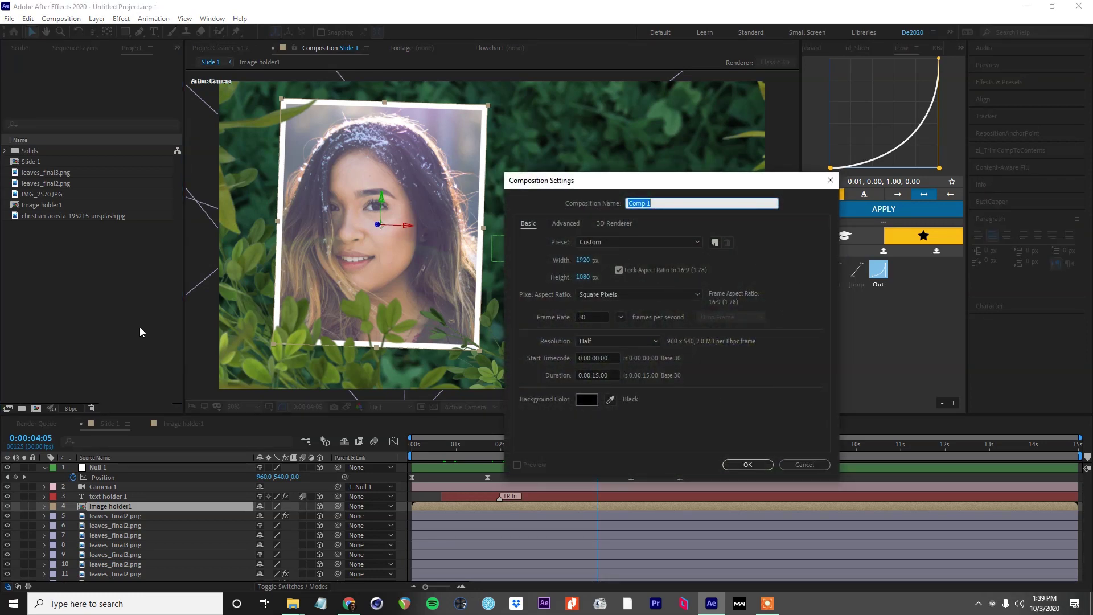
text(Mai)
click(598, 376)
key(BackSpace)
key(BackSpace)
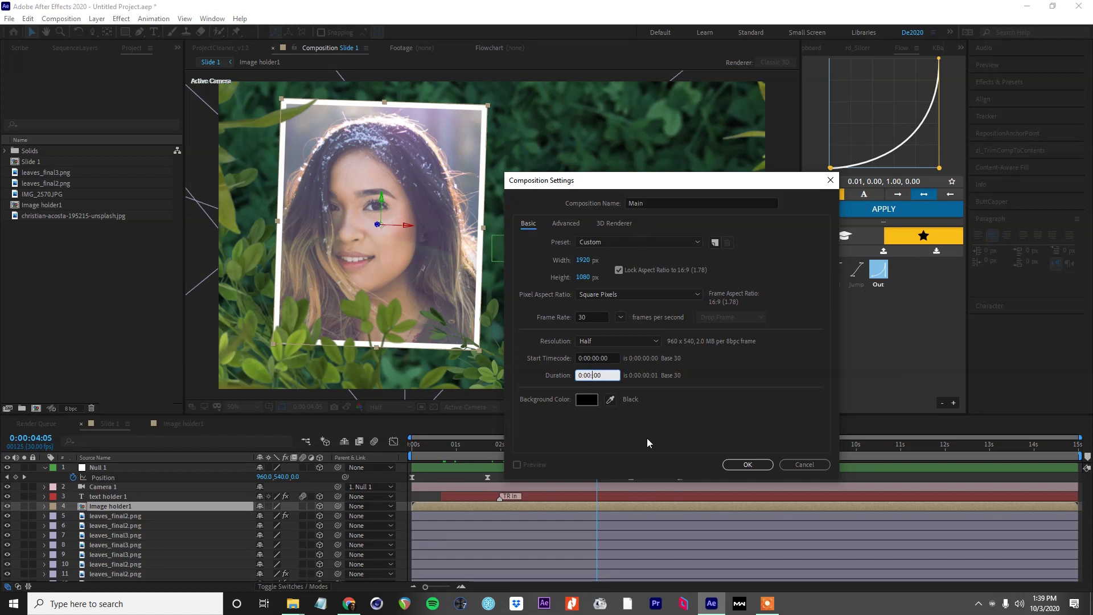
text(40)
key(Return)
Add Slide 1 to the Main composition and trim its end to the last camera keyframe at 0:00:06:01
click(61, 325)
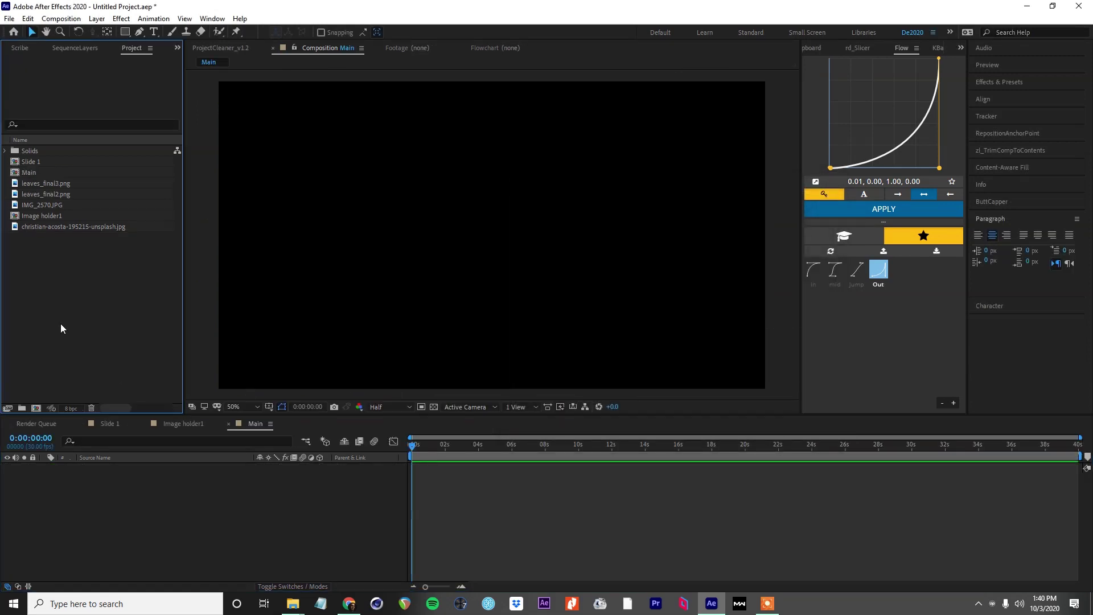
drag(45, 161, 493, 235)
drag(414, 445, 538, 469)
double_click(537, 468)
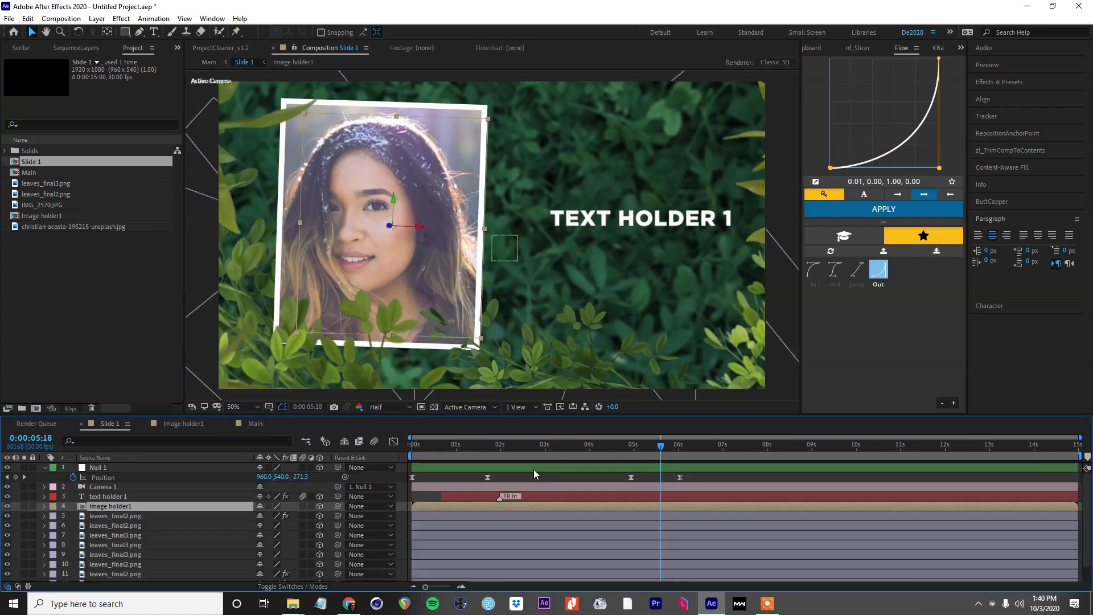
key(space)
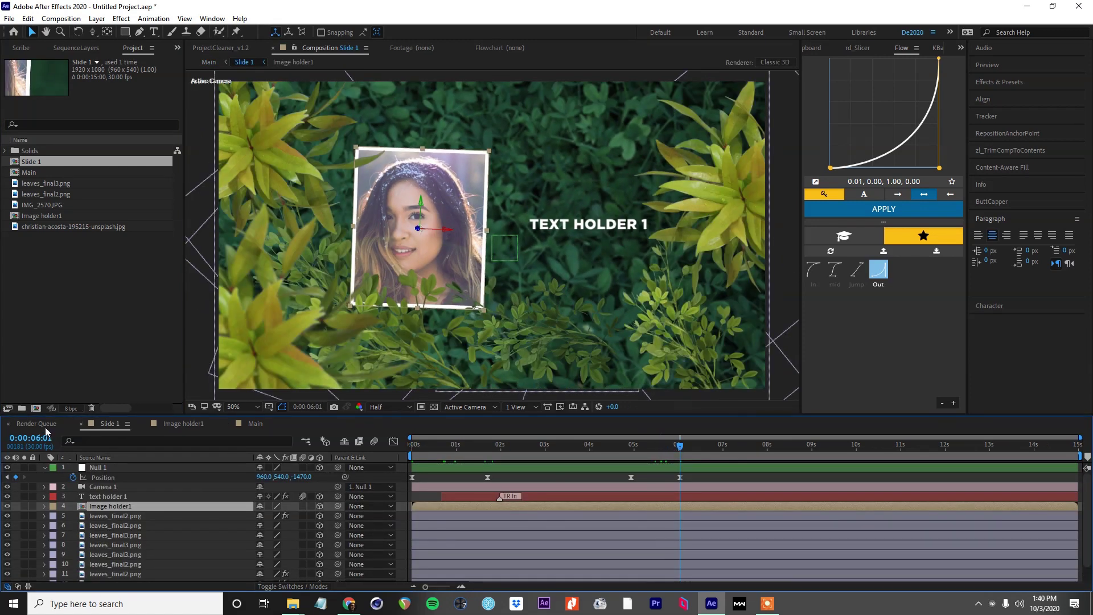
click(255, 424)
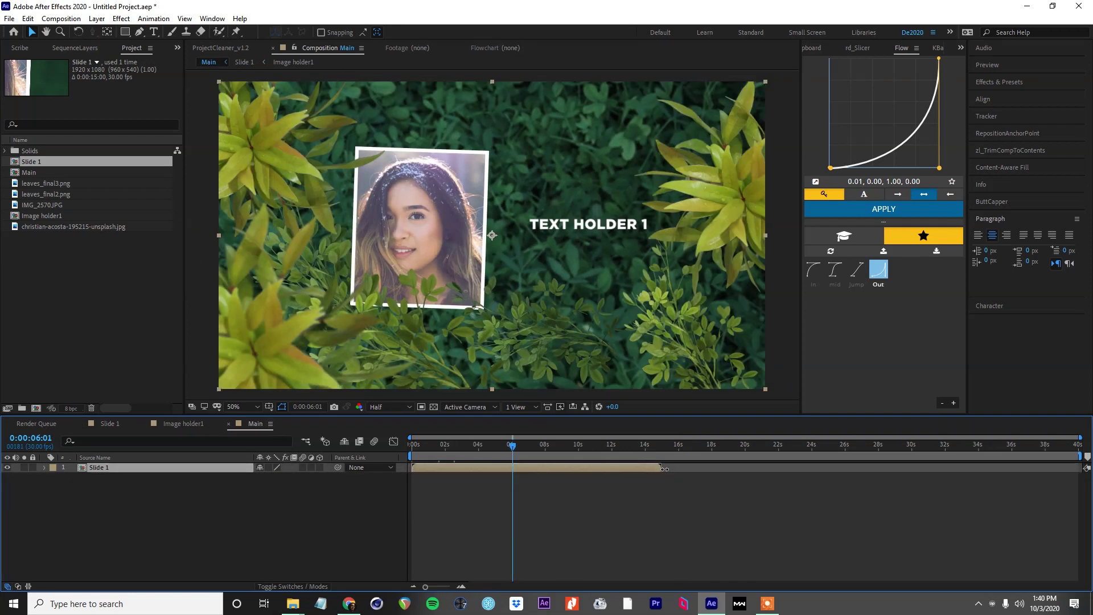
drag(443, 450, 510, 456)
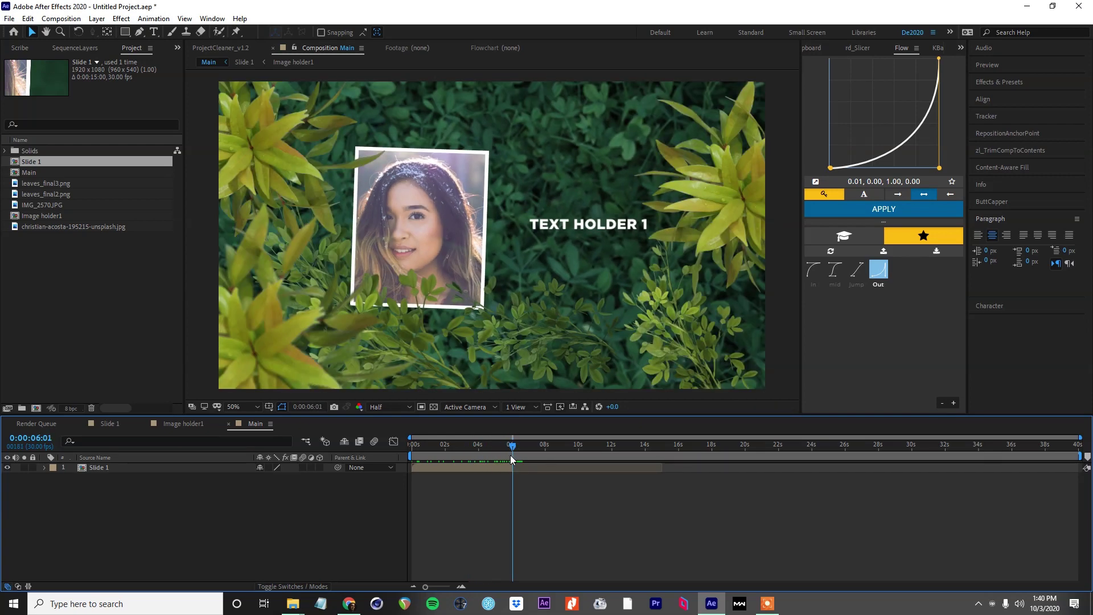
click(487, 468)
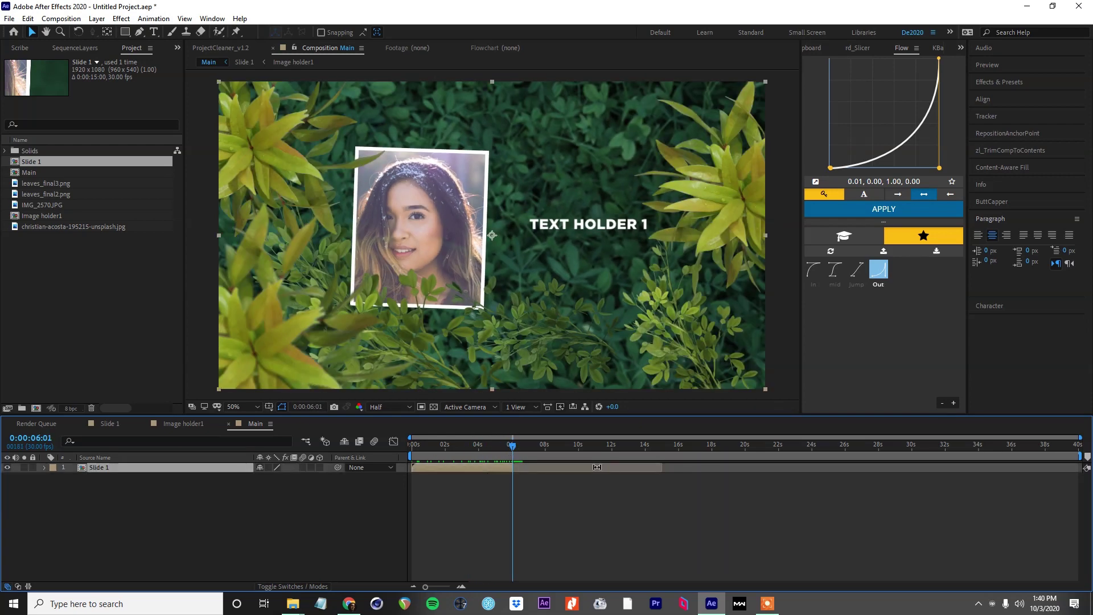
click(501, 488)
Duplicate the Slide 1 layer in Main and start the copy right where the first one ends
click(167, 468)
key(ctrl+d)
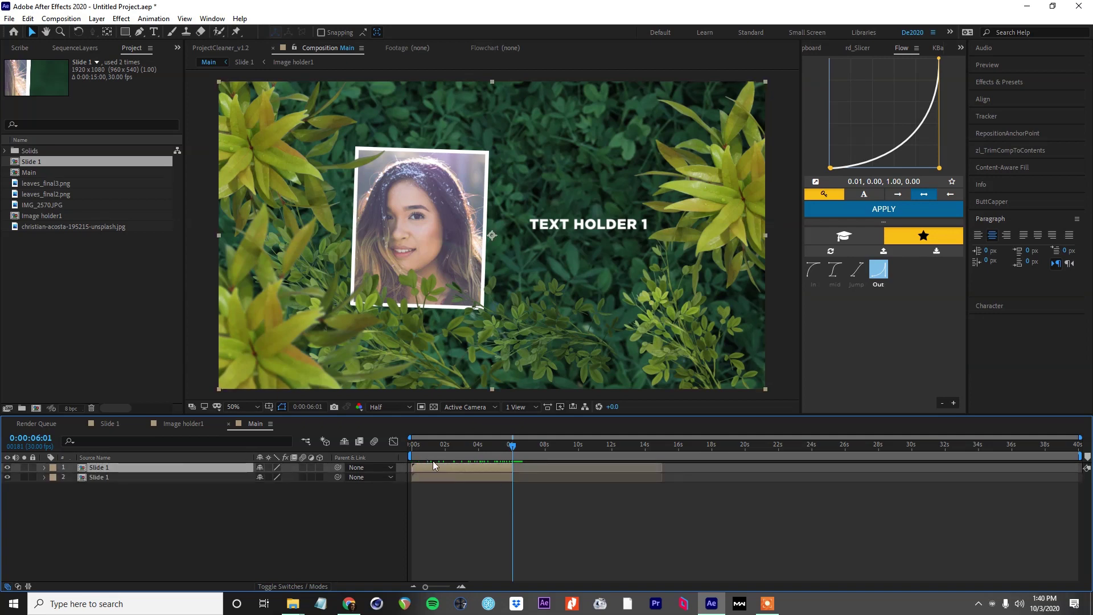
drag(458, 468, 559, 475)
drag(492, 451, 523, 457)
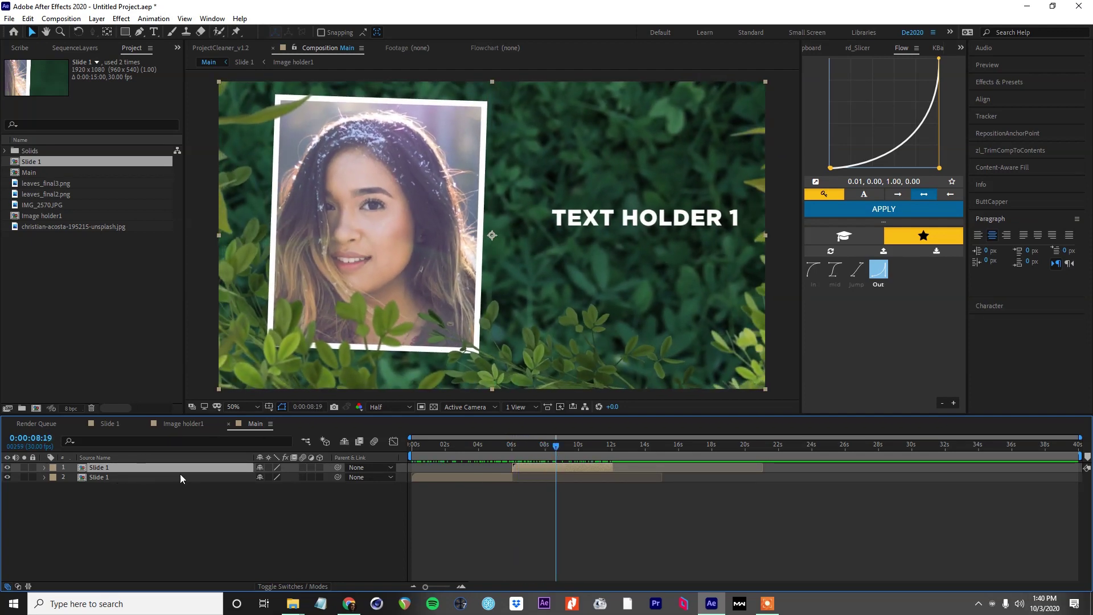
Inspect the image holder and leaves layers inside the Slide 1 copy, and delete the copy from Main
double_click(200, 467)
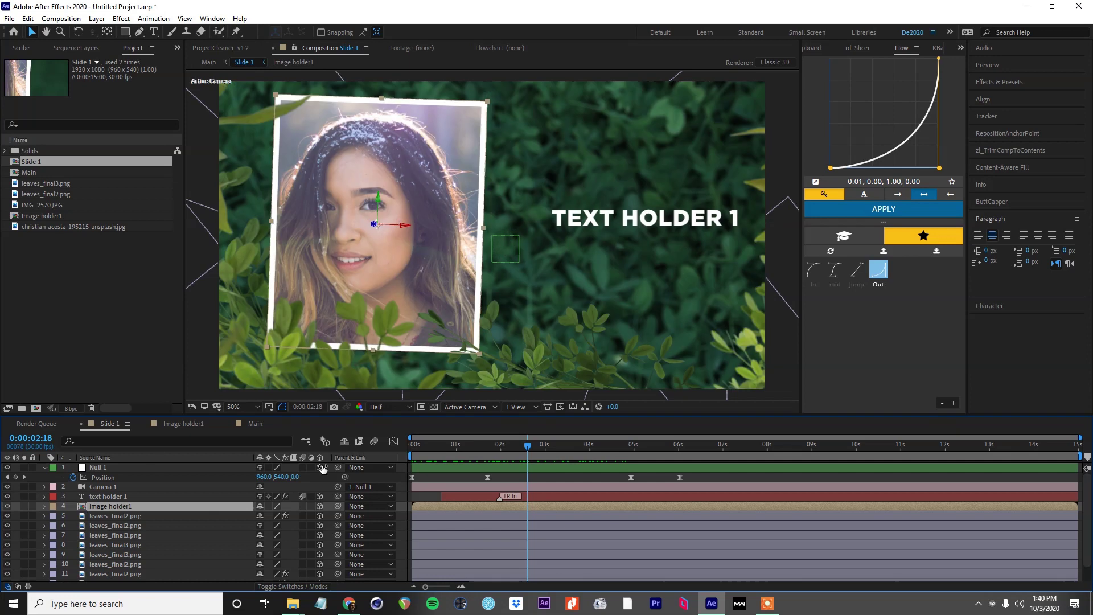
click(115, 517)
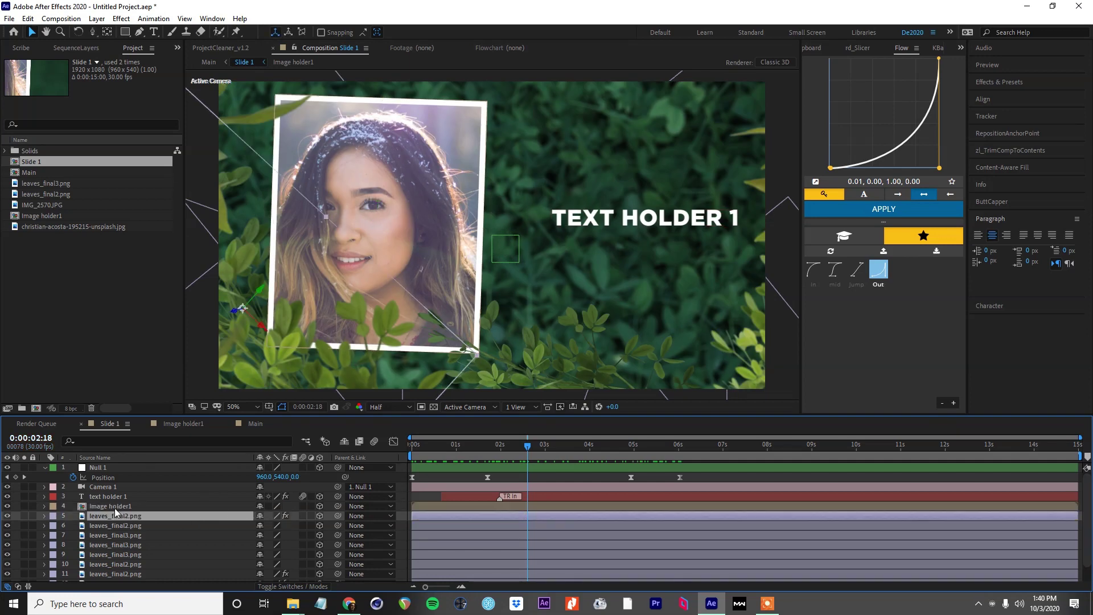
click(119, 506)
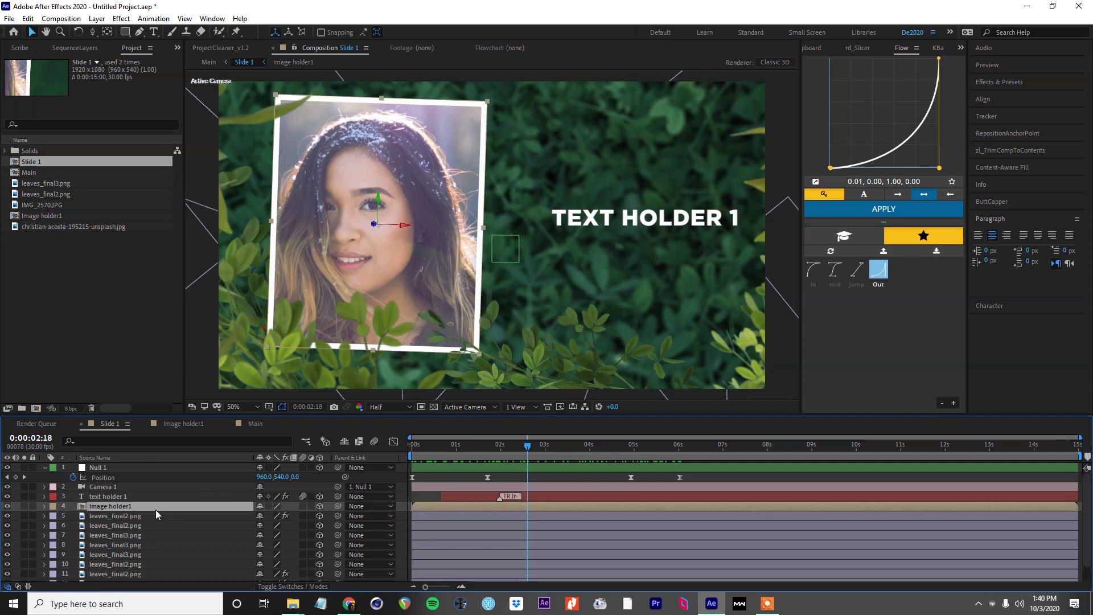
click(255, 424)
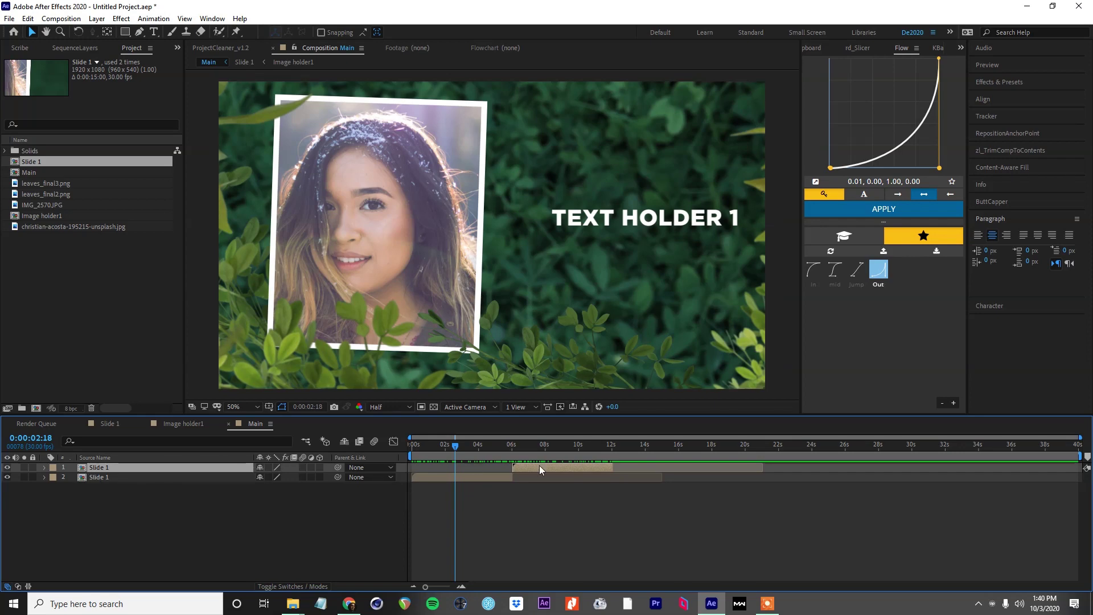
drag(512, 449, 546, 458)
key(Delete)
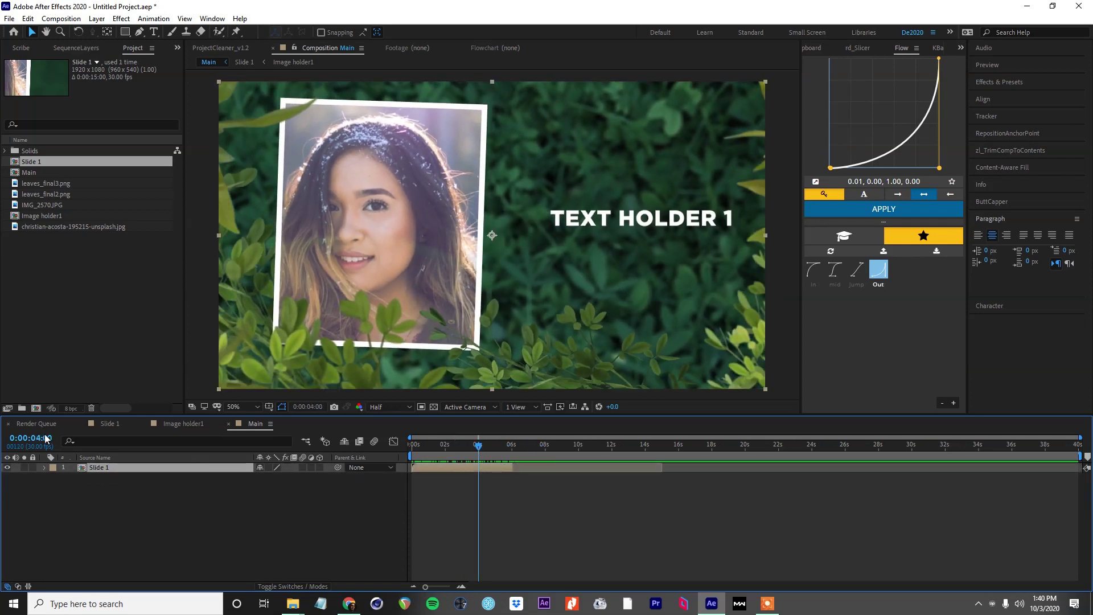
Browse the installed scripts for the one to open
click(212, 18)
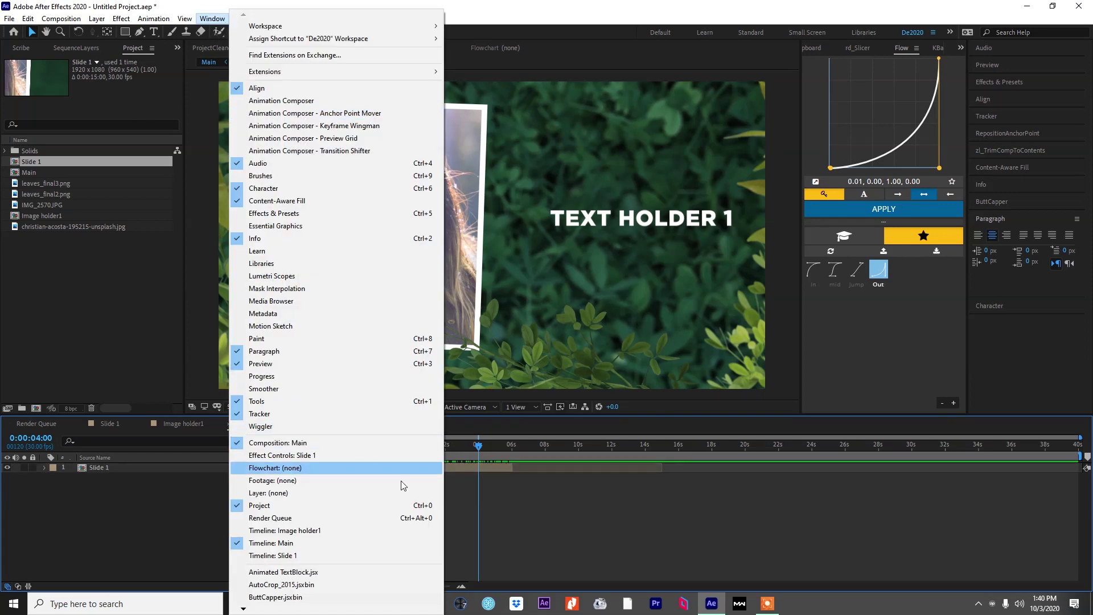
mouse_move(254, 609)
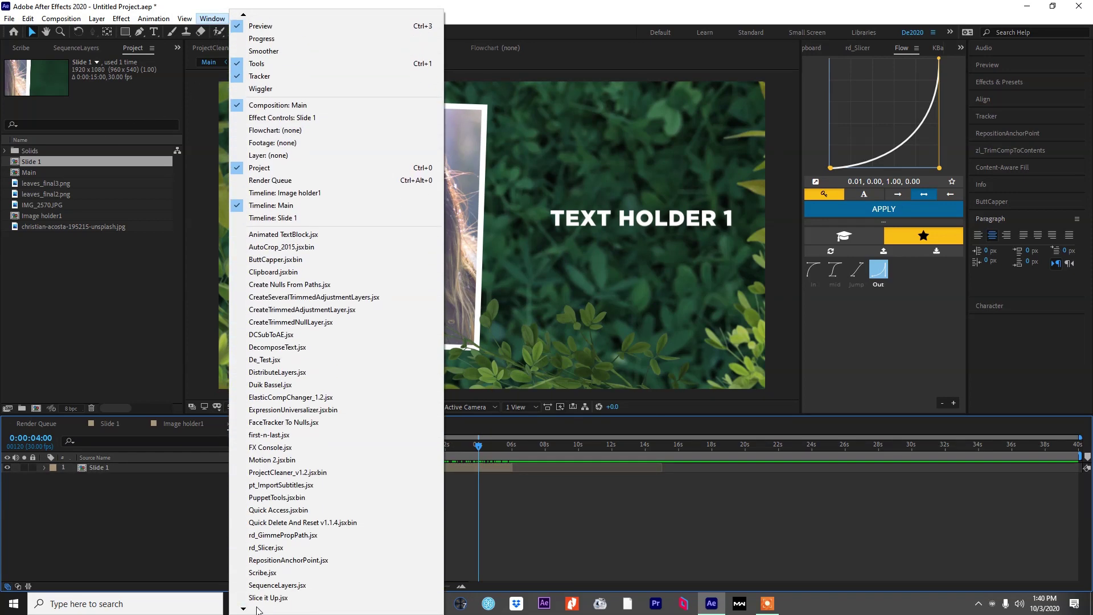
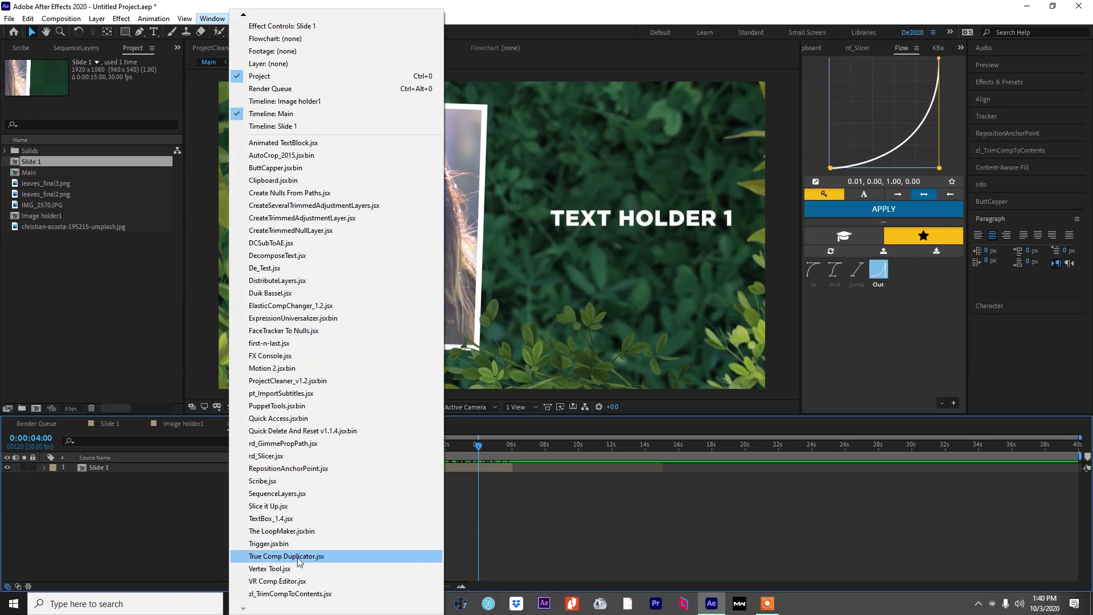
Create five independent copies of the Slide 1 composition and its nested compositions with True Comp Duplicator
click(286, 556)
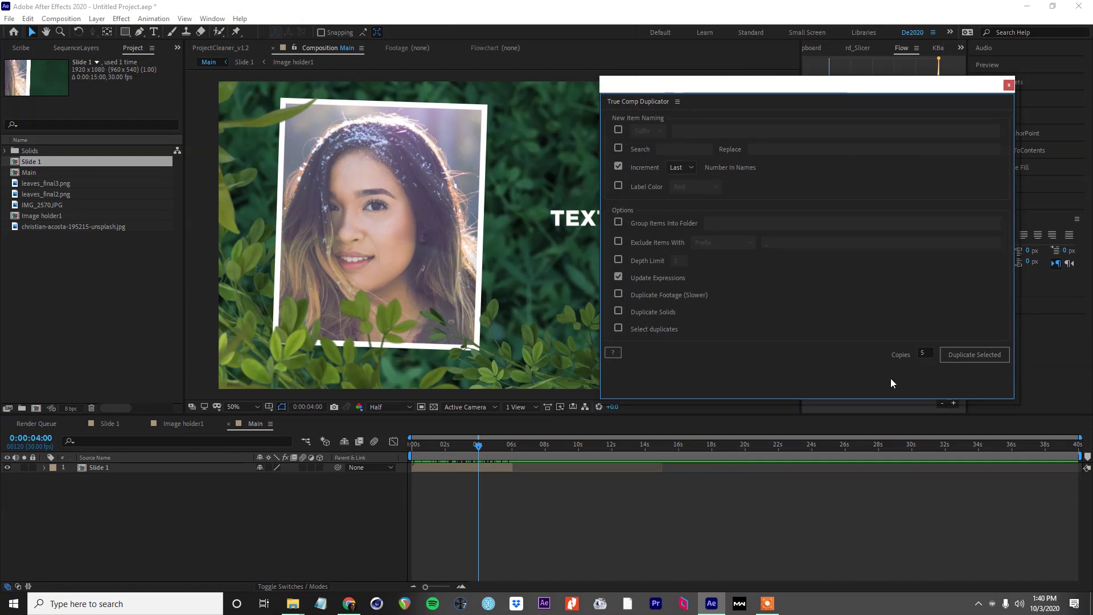
click(436, 468)
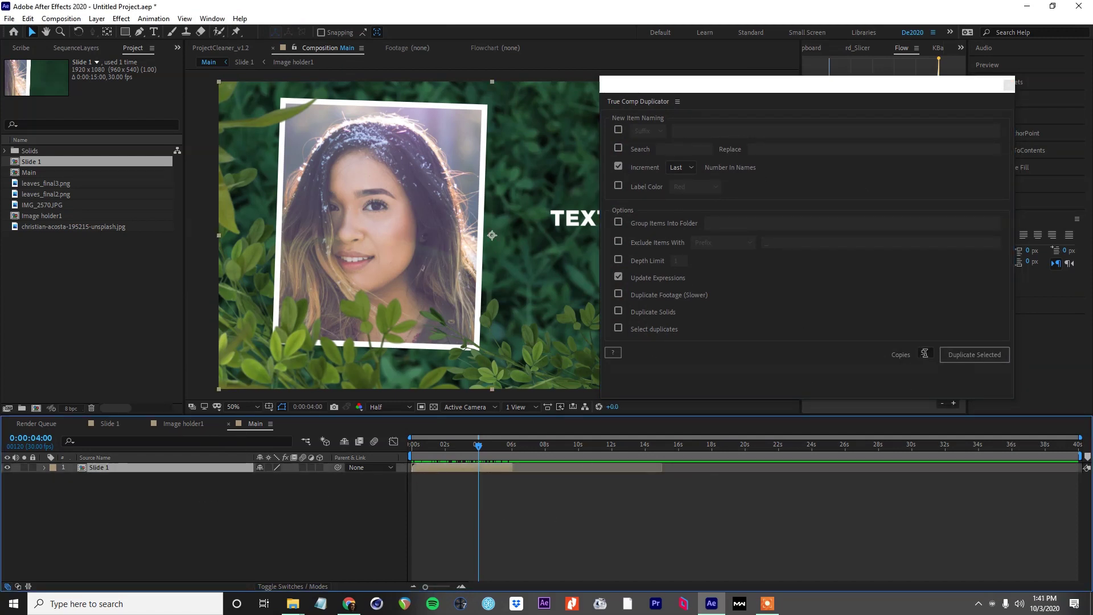
click(84, 276)
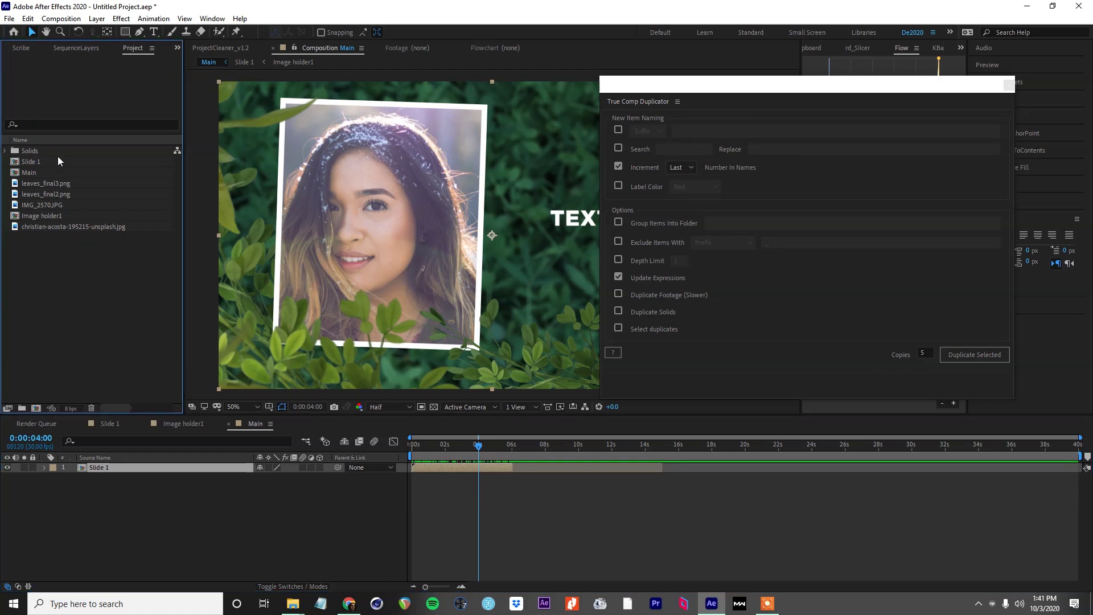
click(46, 162)
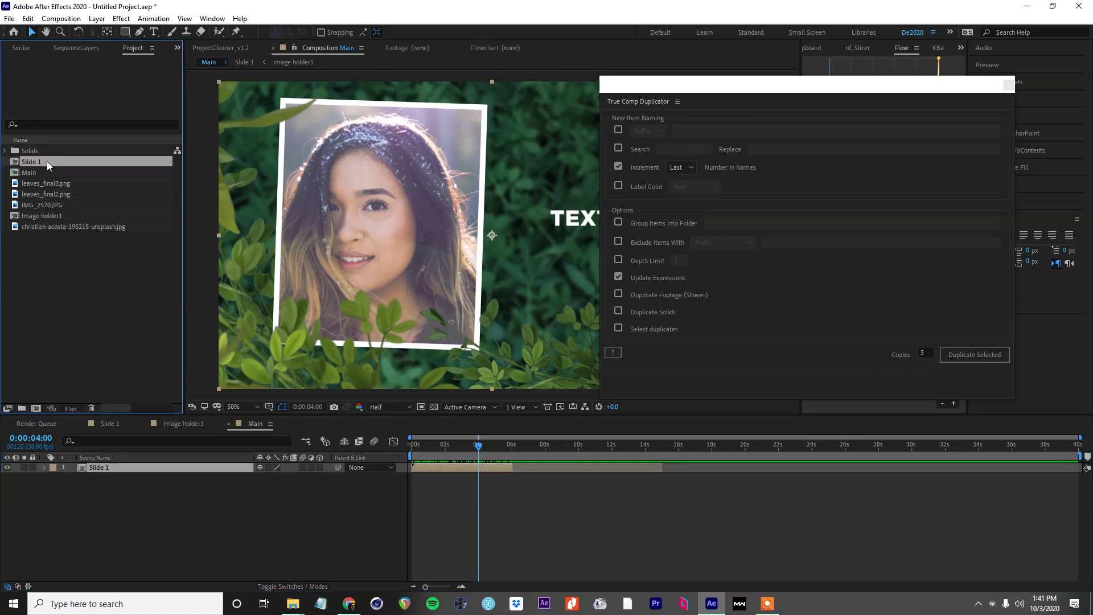
click(999, 356)
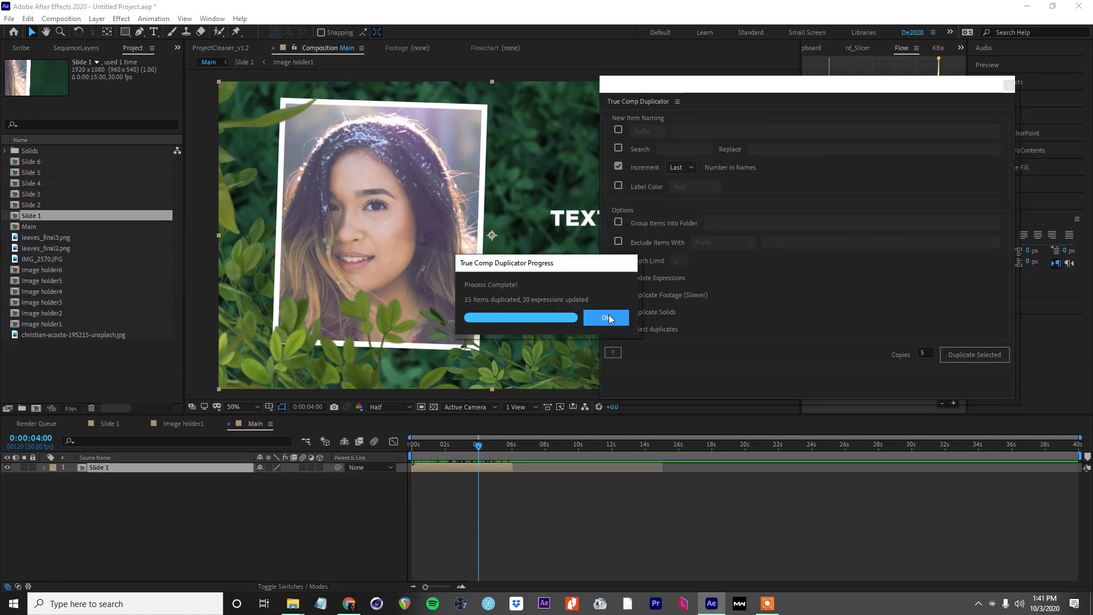
click(610, 315)
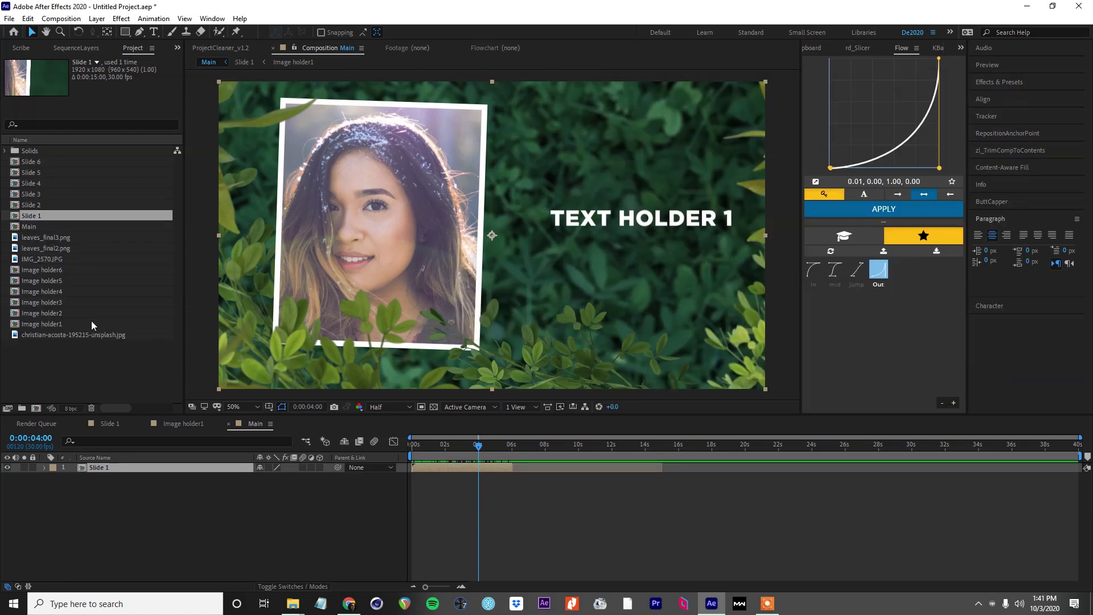
Examine the duplicated slide and image holder compositions in the project
click(36, 243)
click(53, 217)
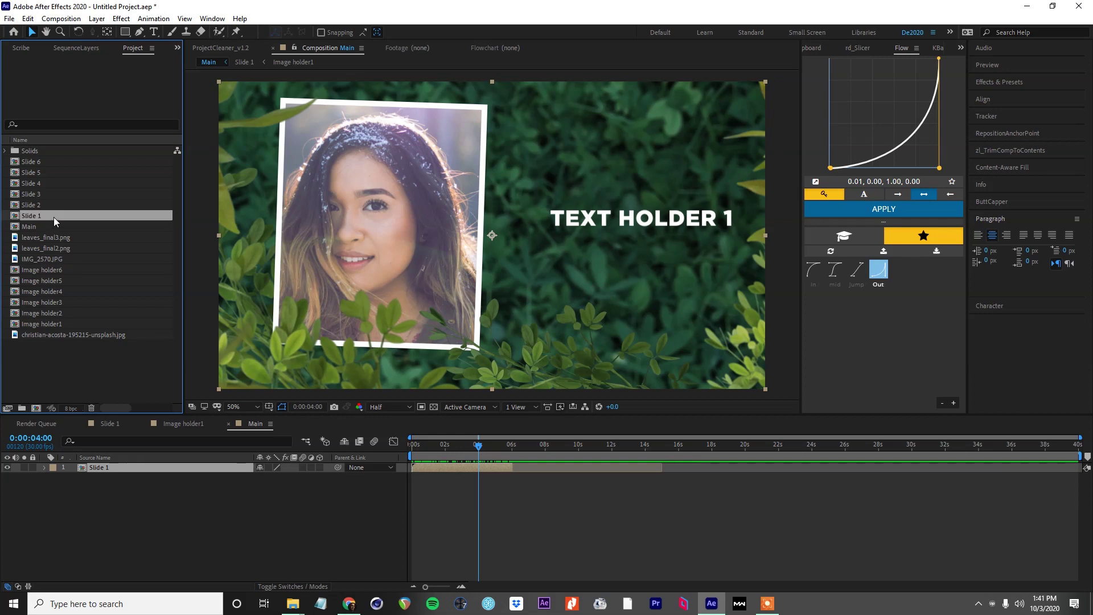
shift+click(47, 163)
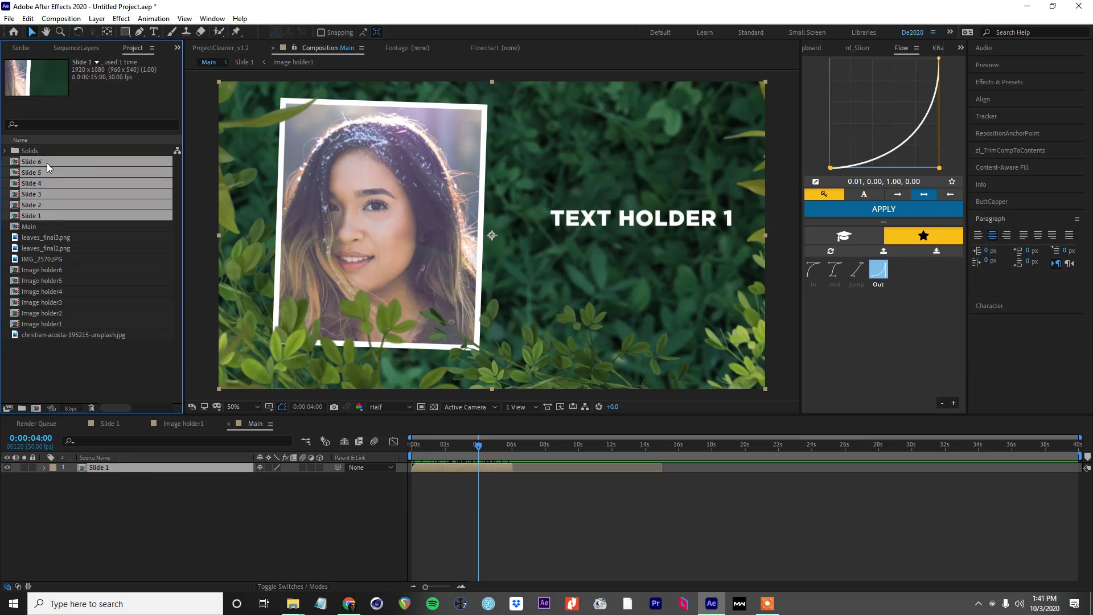
click(62, 270)
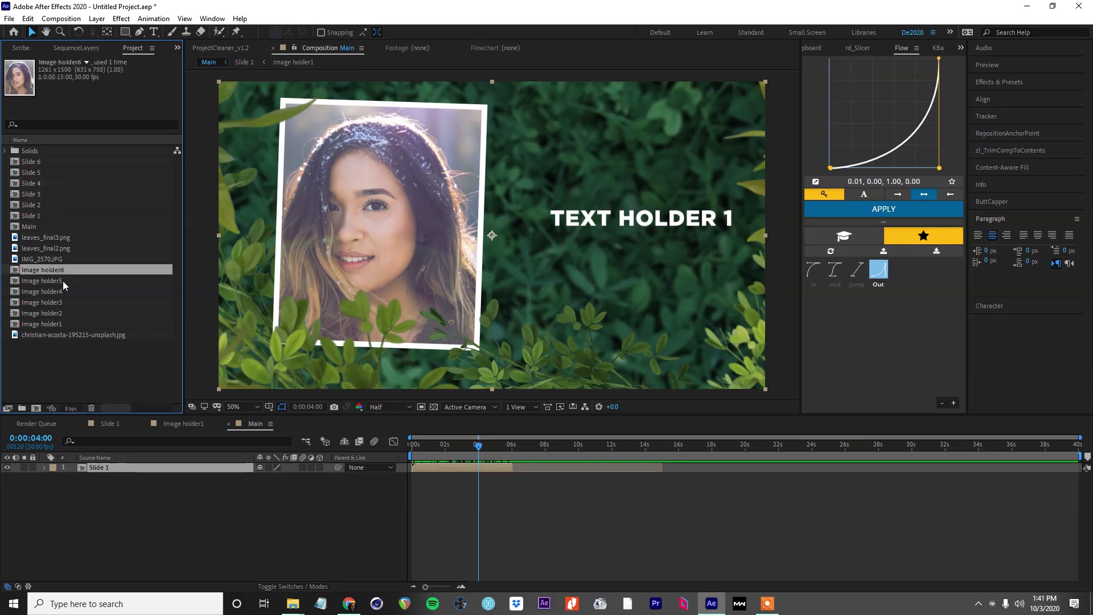
click(63, 281)
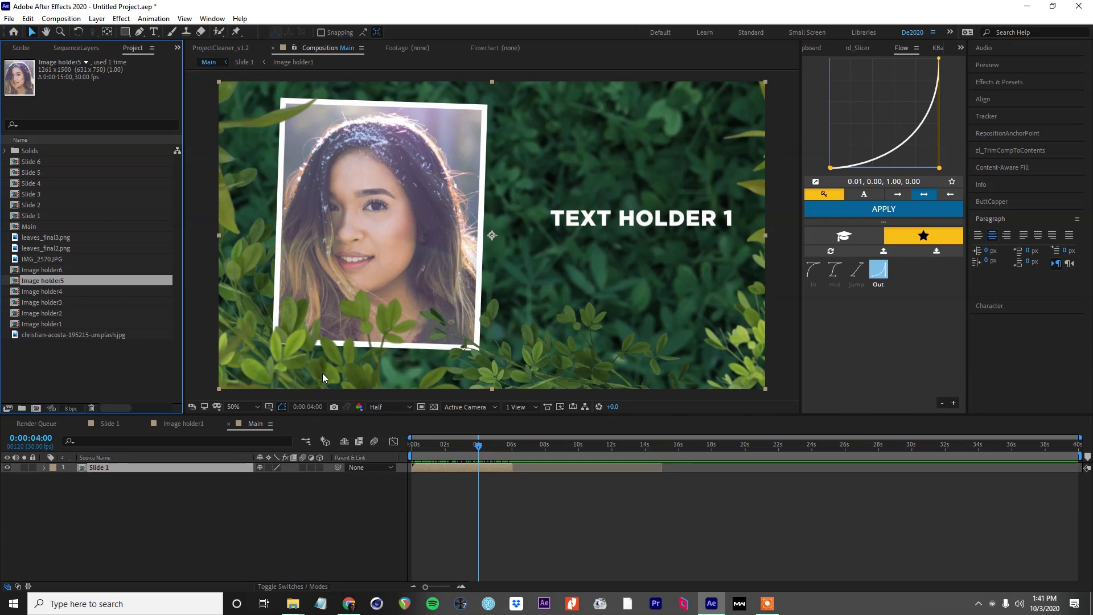
click(78, 371)
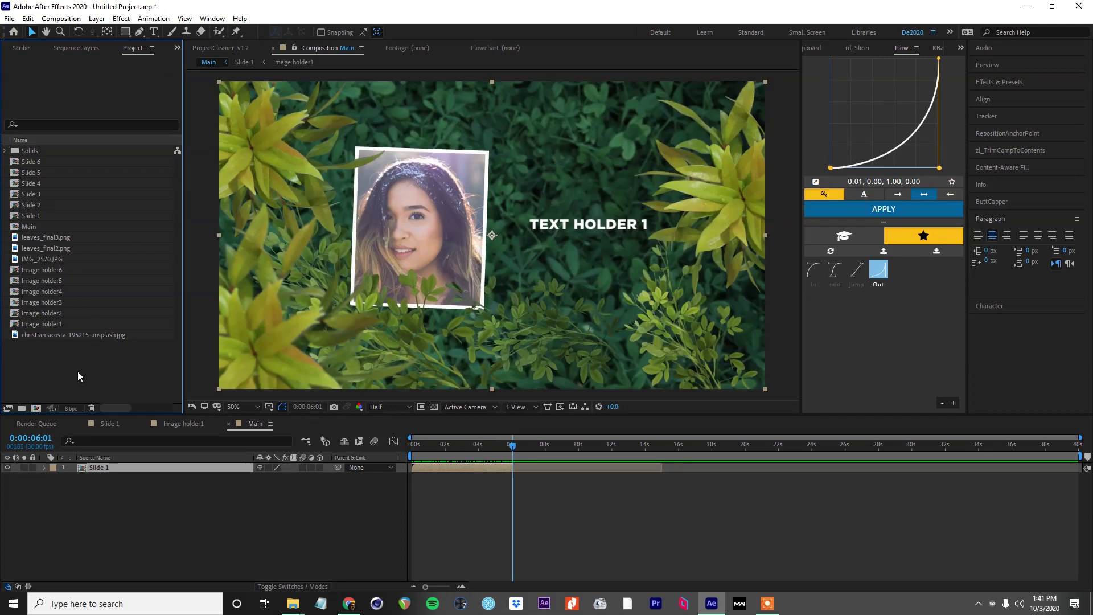
Add Slide 2 through Slide 6 to Main above Slide 1 and trim all their ends to 0:00:06:01
click(33, 197)
click(36, 201)
shift+click(39, 160)
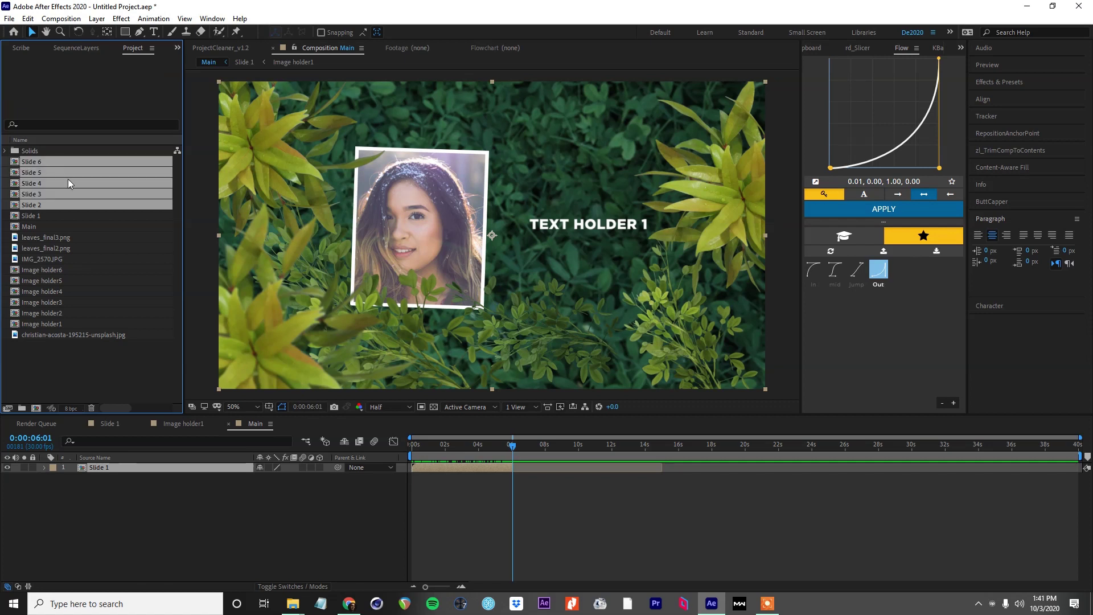
drag(68, 181, 136, 468)
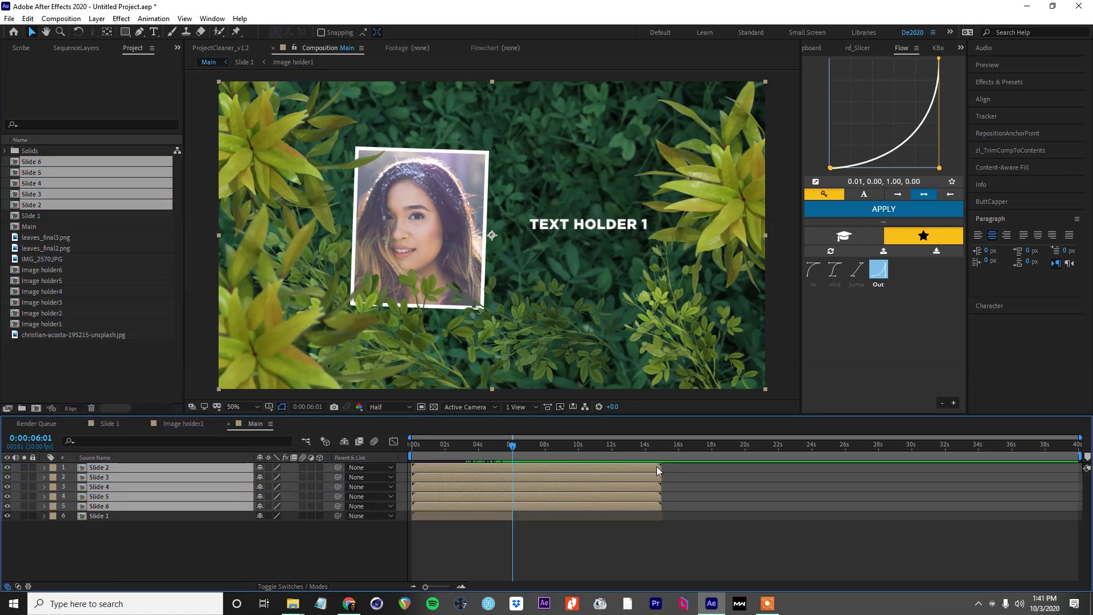
drag(661, 467, 514, 467)
click(508, 558)
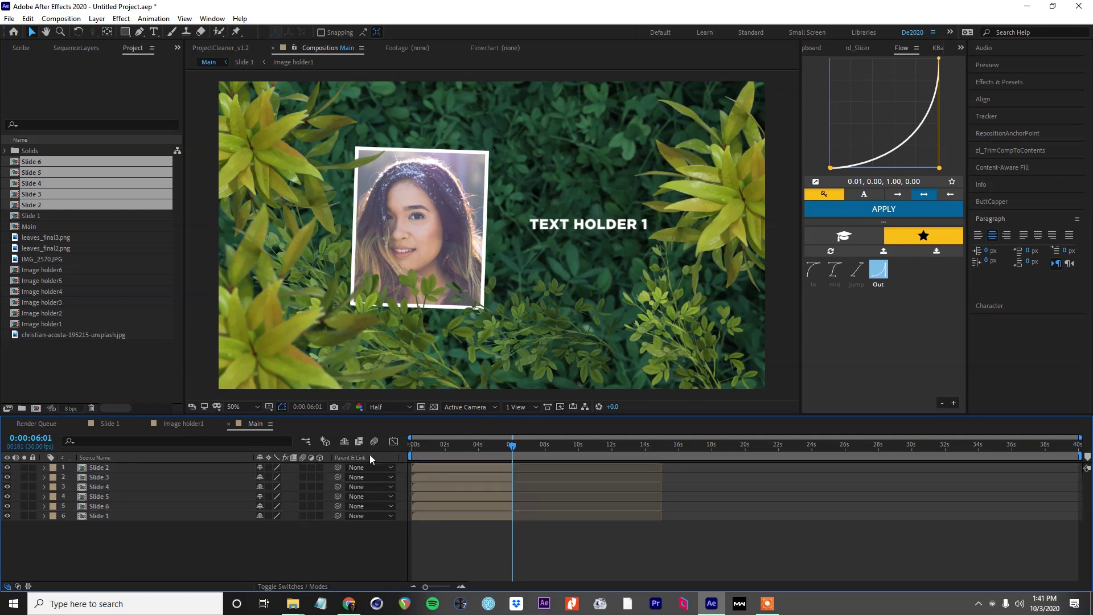
Arrange the Slide 6, 5, 4, 3 and 2 layers end to end in Main, starting where Slide 1 ends
drag(421, 446, 508, 453)
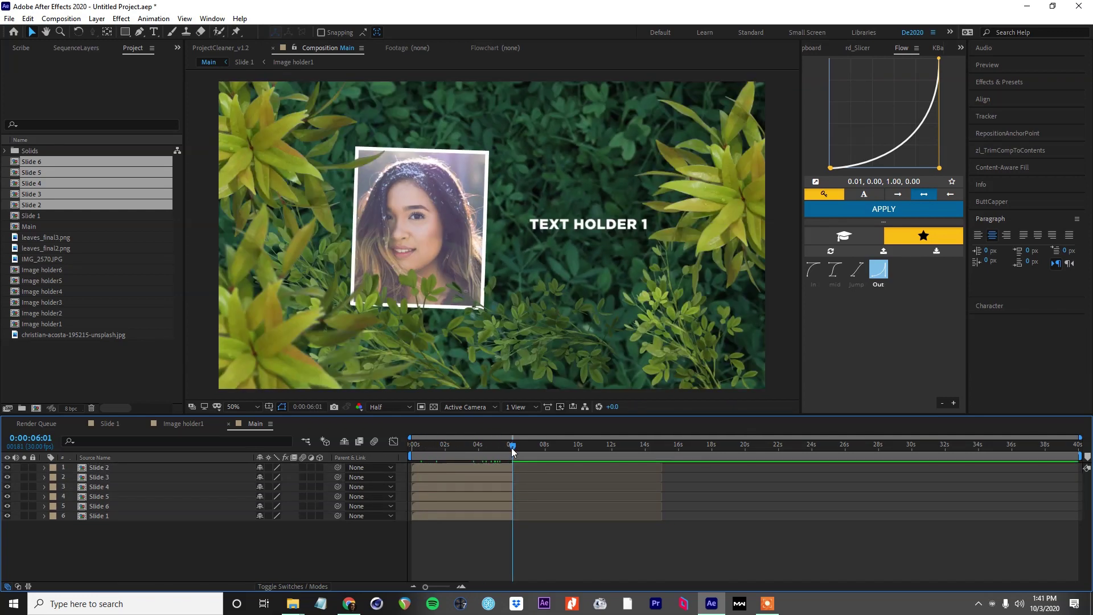
drag(509, 454, 513, 453)
click(446, 467)
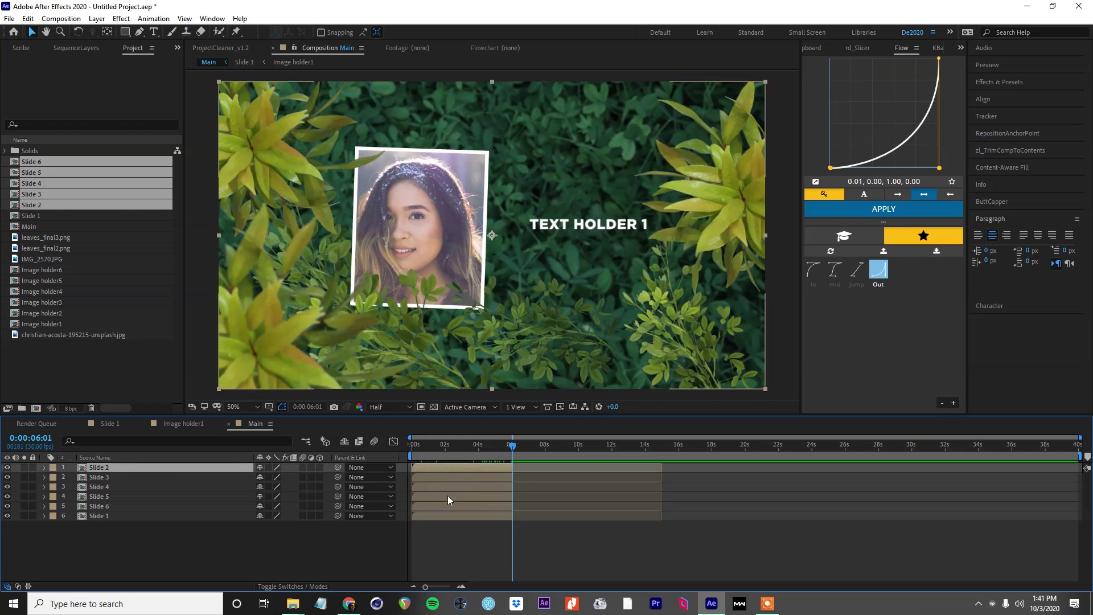
shift+click(447, 507)
drag(446, 505, 996, 466)
ctrl+click(536, 505)
click(648, 485)
shift+click(650, 468)
click(722, 527)
click(985, 568)
End the work area at 0:00:36:10 and trim the Main composition to it
click(1016, 448)
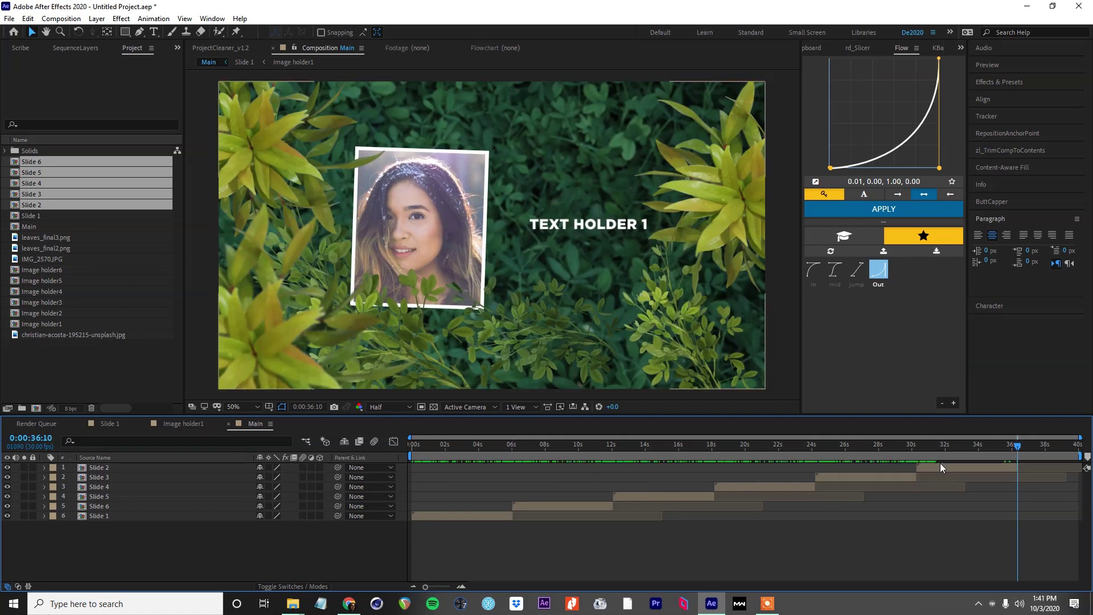
key(n)
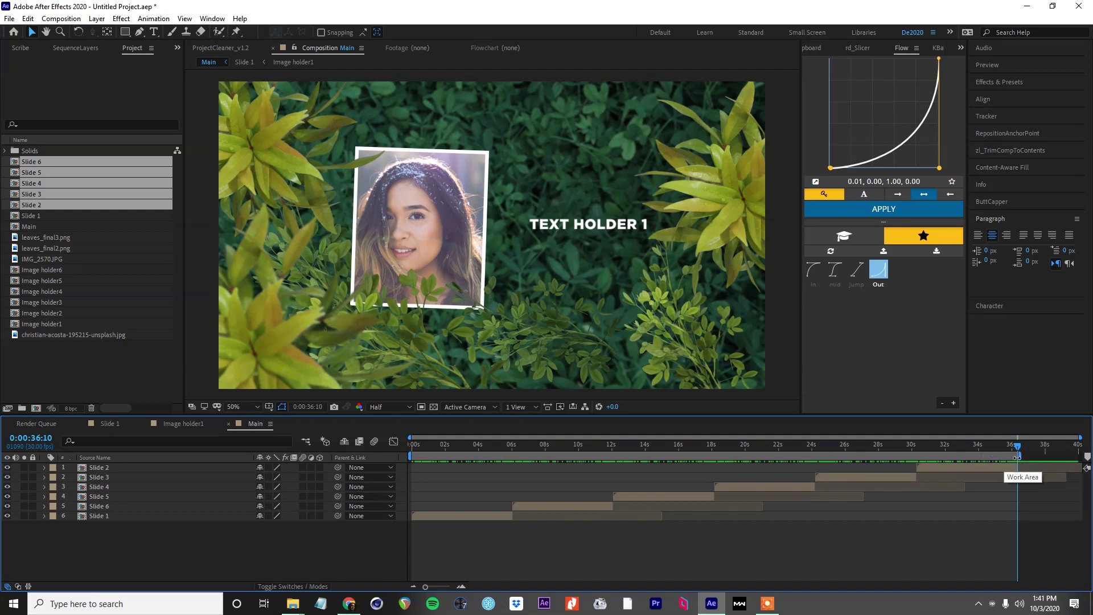
right_click(1017, 458)
click(980, 491)
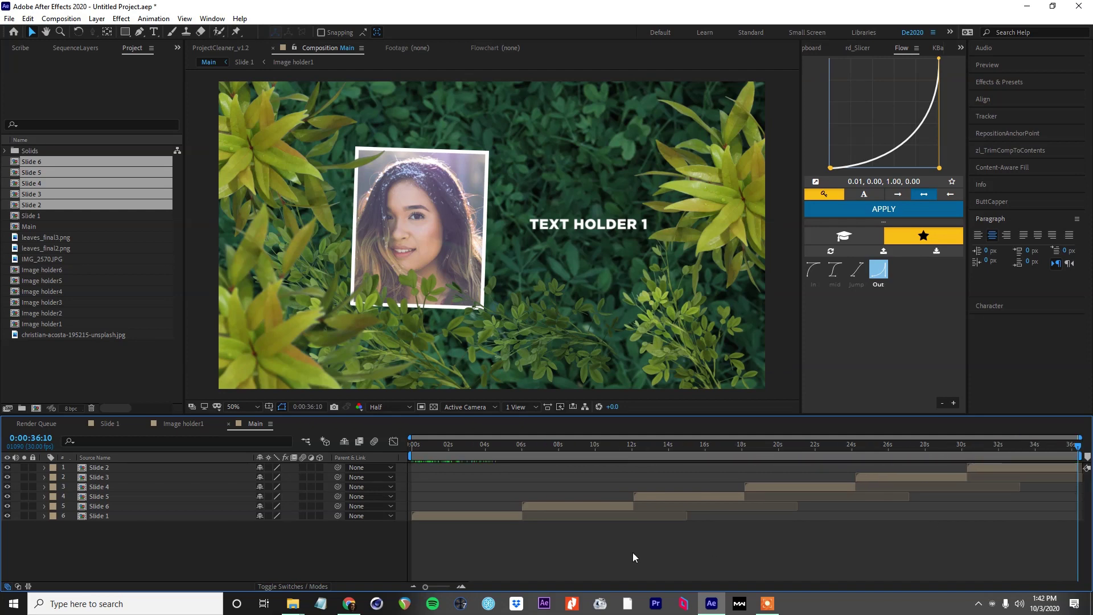
Replace the source of the Slide 6 layer directly above Slide 1 with the Slide 1 composition
drag(439, 442, 590, 458)
click(105, 506)
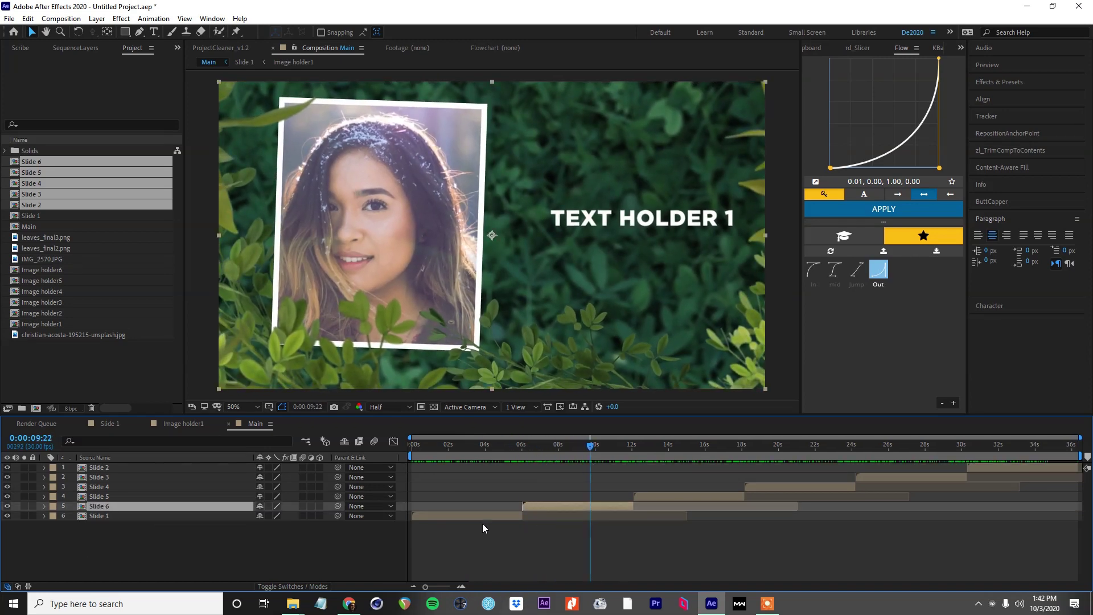
click(107, 528)
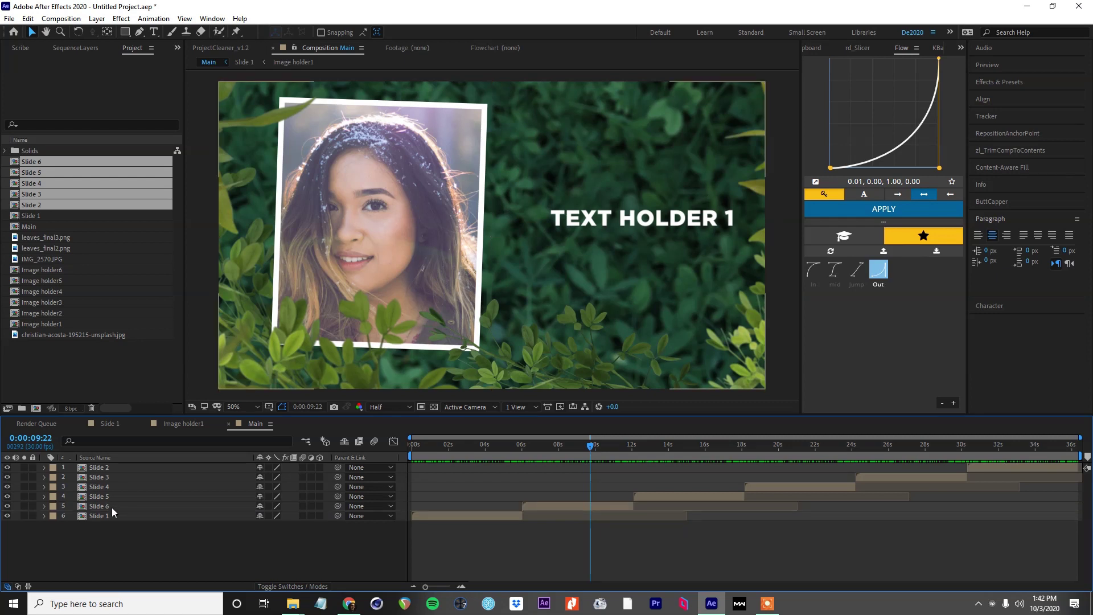
click(112, 508)
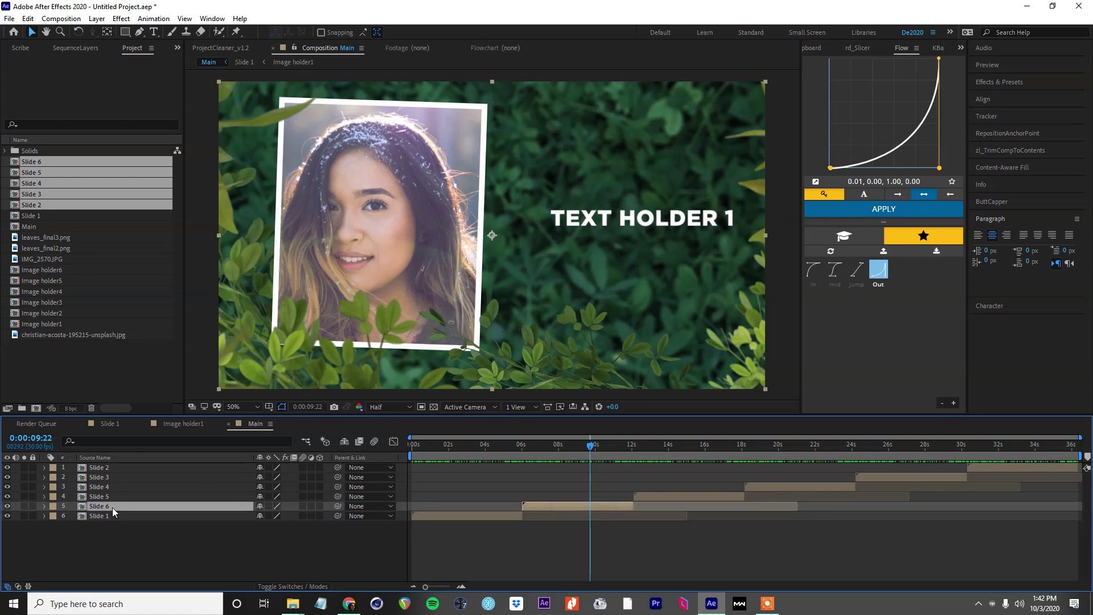
click(77, 371)
click(46, 213)
drag(46, 214, 128, 507)
Replace the Slide 2 layer's source with Slide 6 and the Slide 3 layer's source with Slide 5
click(118, 470)
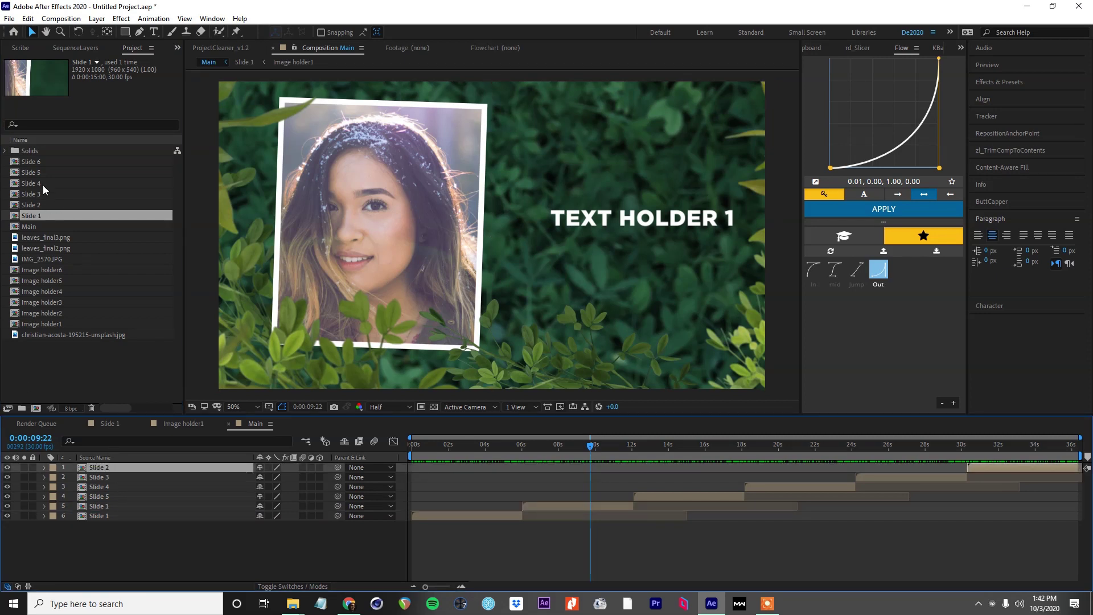
drag(48, 163, 127, 472)
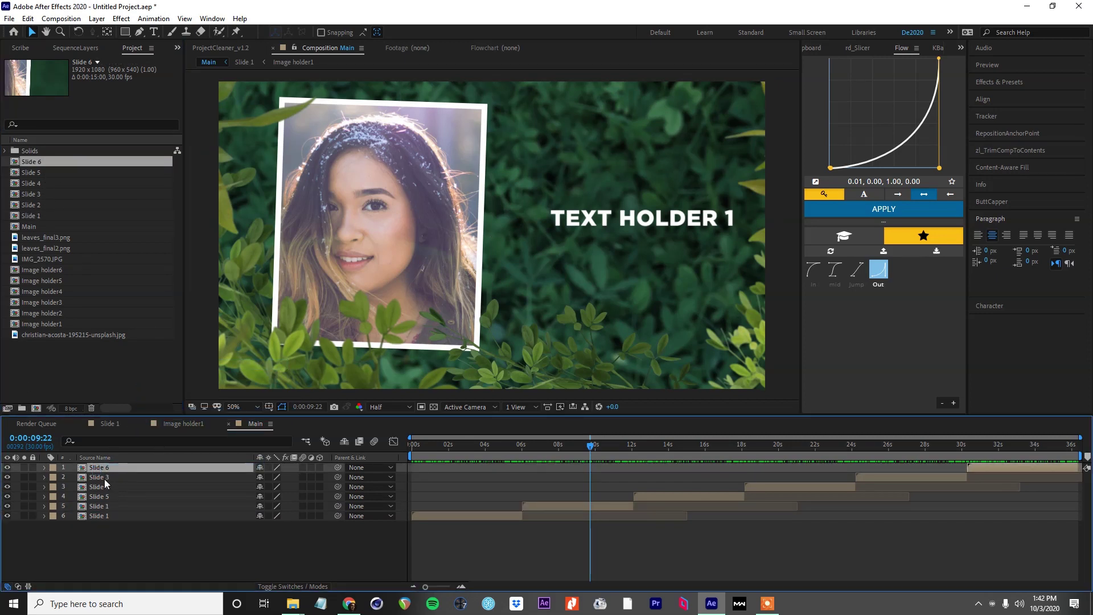
click(101, 476)
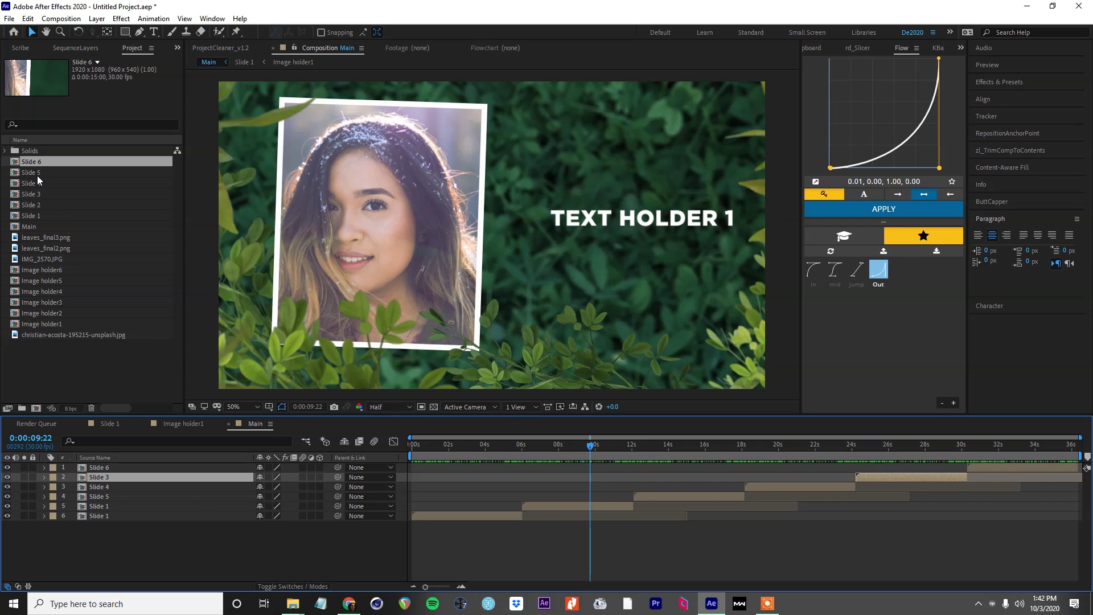
drag(37, 172, 107, 480)
Replace the sources of the two layers below Slide 4 with Slide 3 and Slide 2, in that order
click(111, 490)
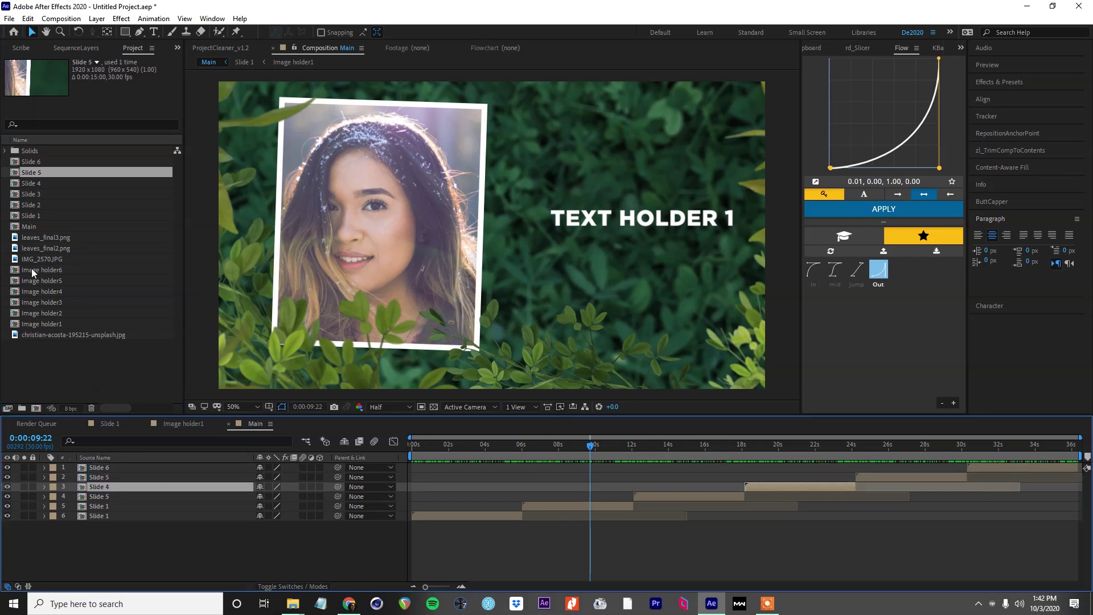
click(132, 495)
drag(37, 193, 116, 496)
click(107, 505)
drag(32, 205, 107, 509)
click(125, 535)
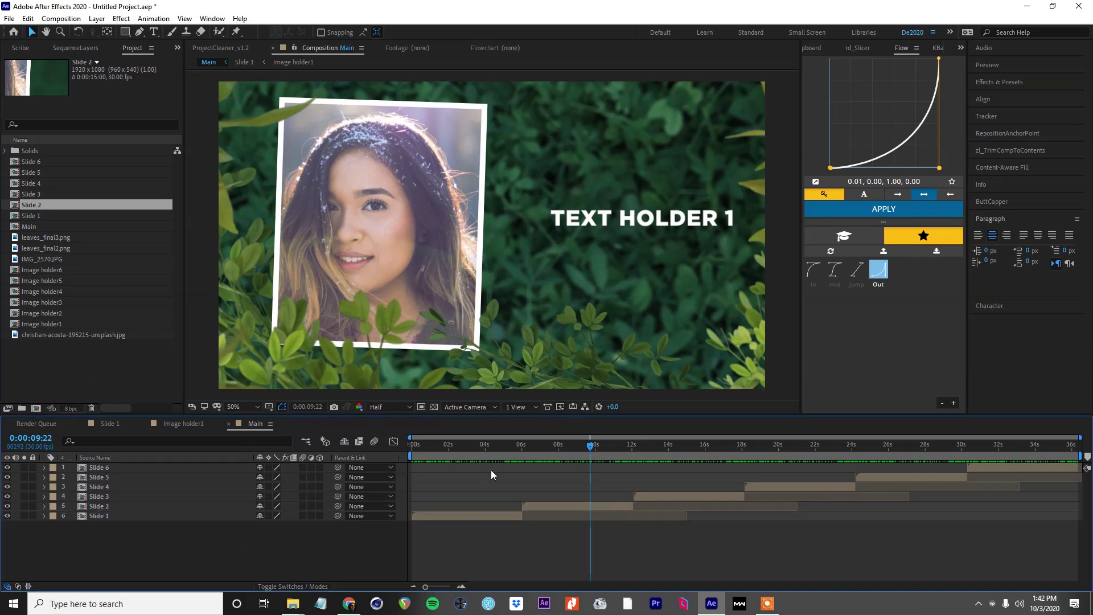
Open the Slide 2 composition from Main and open Image holder2 inside it
drag(474, 447, 557, 463)
double_click(565, 507)
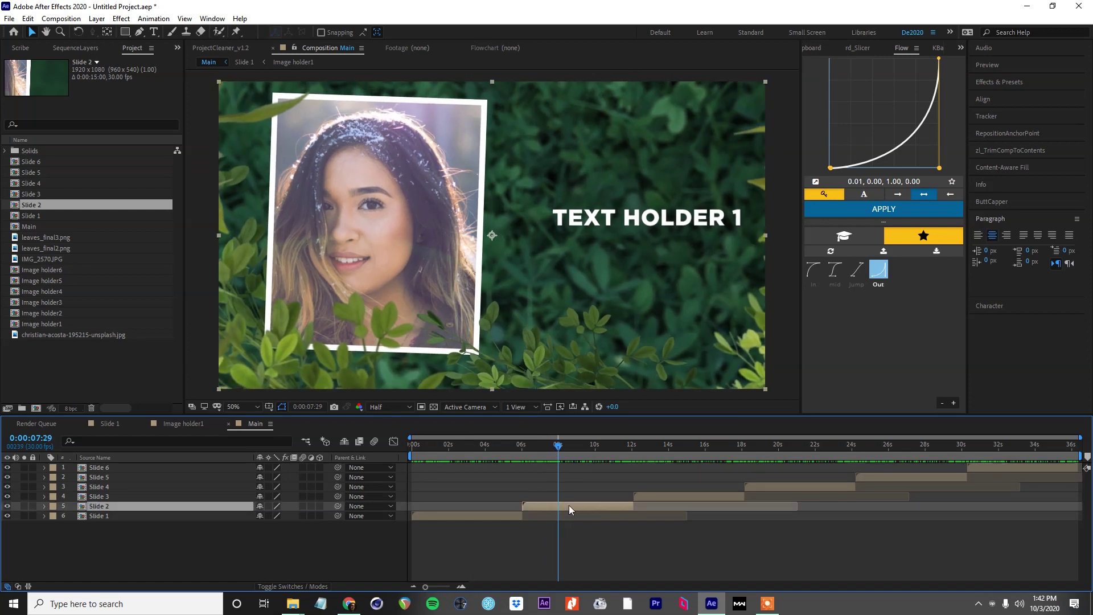
double_click(120, 496)
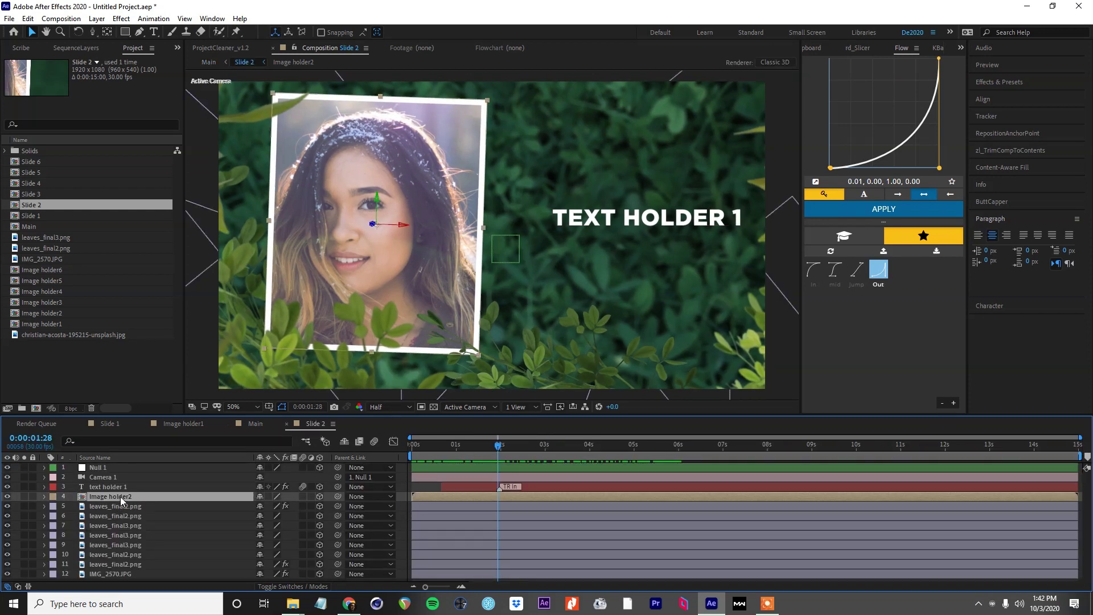
click(115, 381)
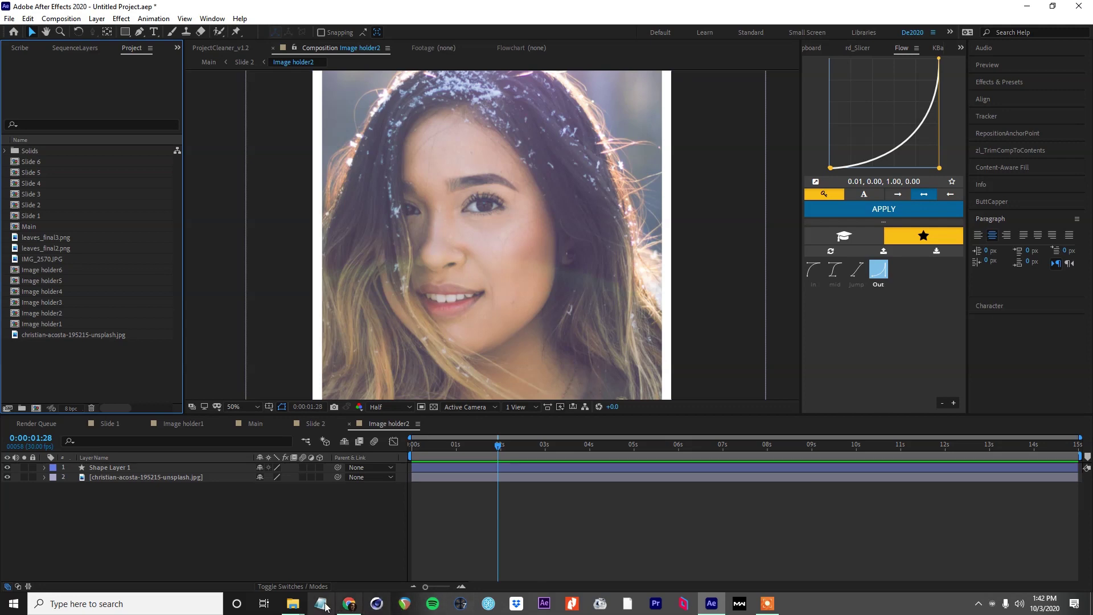
Import the Unsplash portrait of the blonde woman and replace the existing photo layer in Image holder2 with it
mouse_move(293, 604)
click(435, 561)
drag(854, 291, 108, 399)
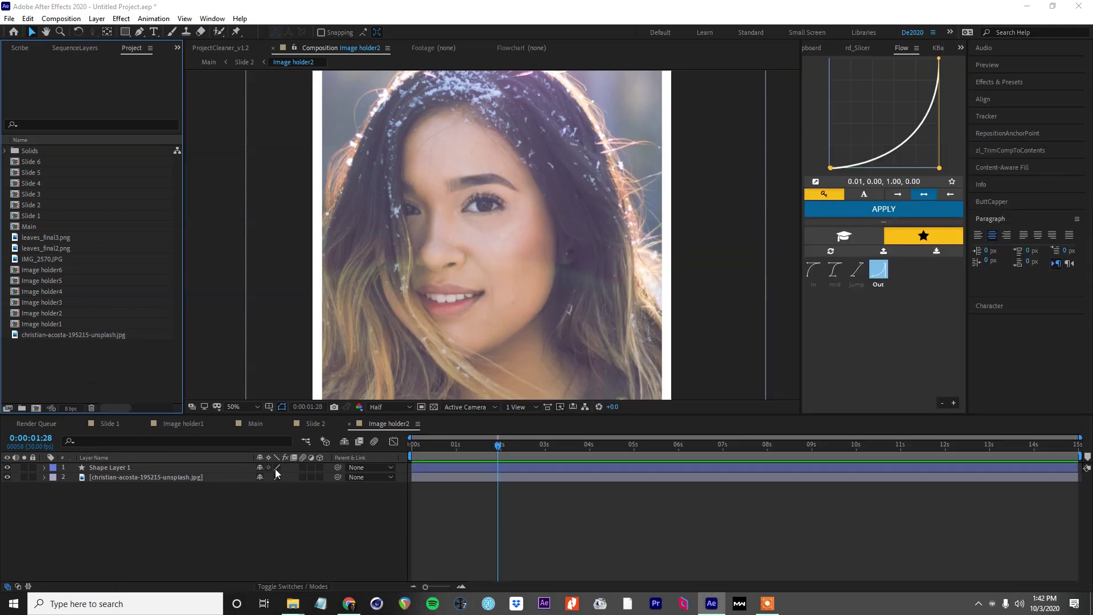
click(128, 478)
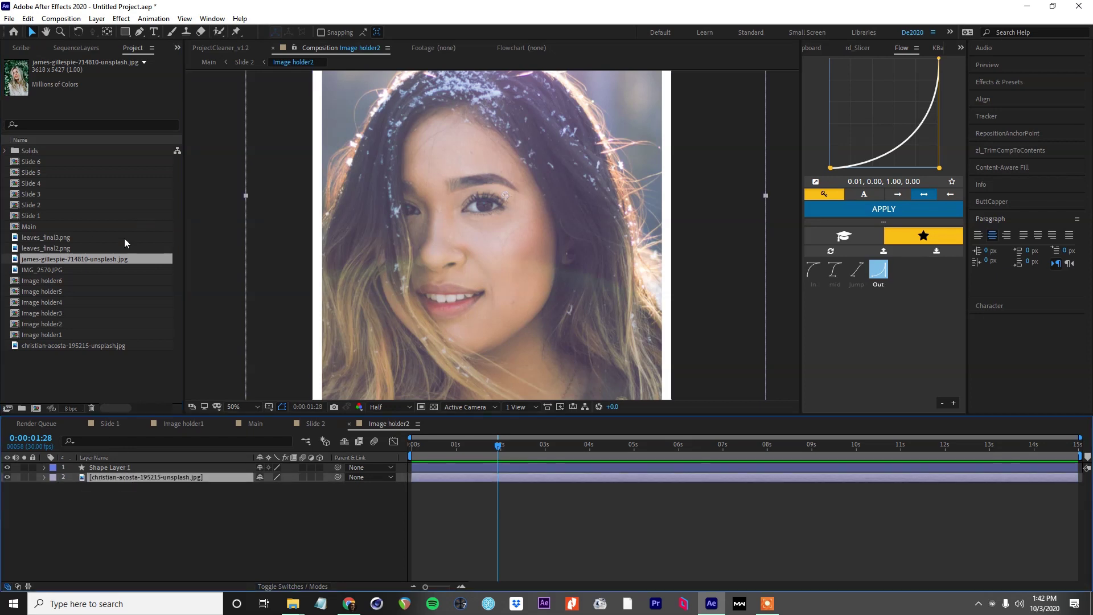
drag(122, 258, 156, 479)
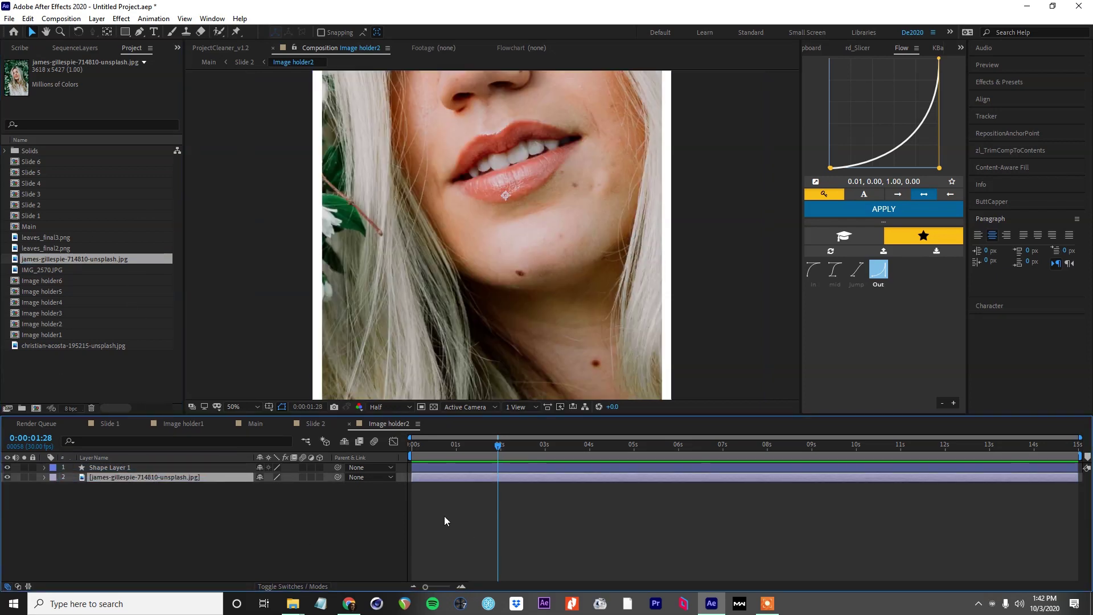
Scale the new portrait in Image holder2 to 51% and reposition it so the face fits inside the white frame
key(comma)
key(comma)
key(s)
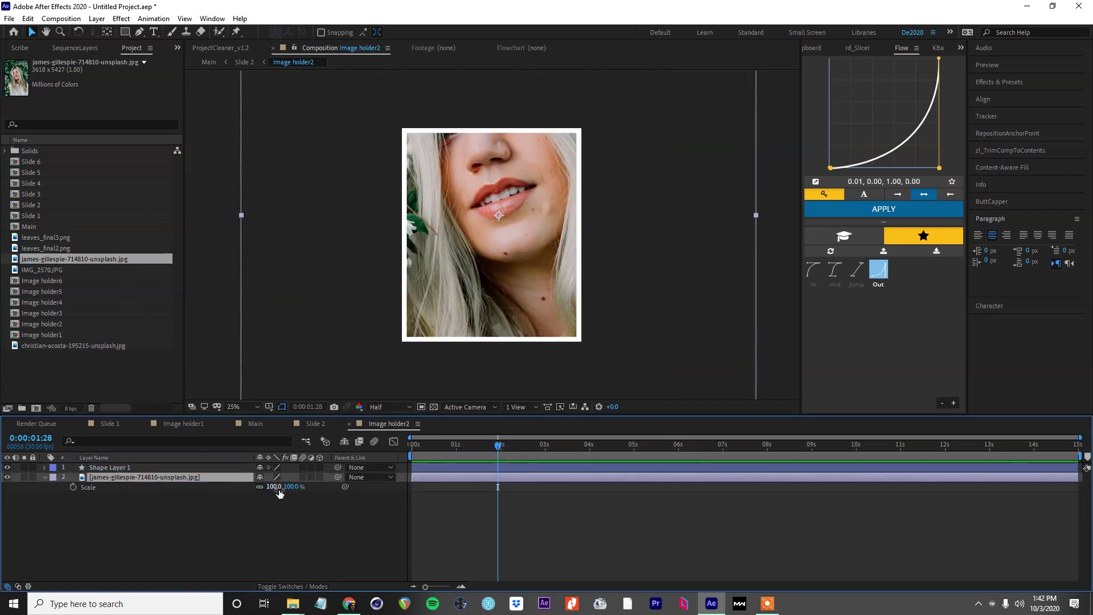
drag(278, 488, 243, 490)
drag(493, 301, 488, 308)
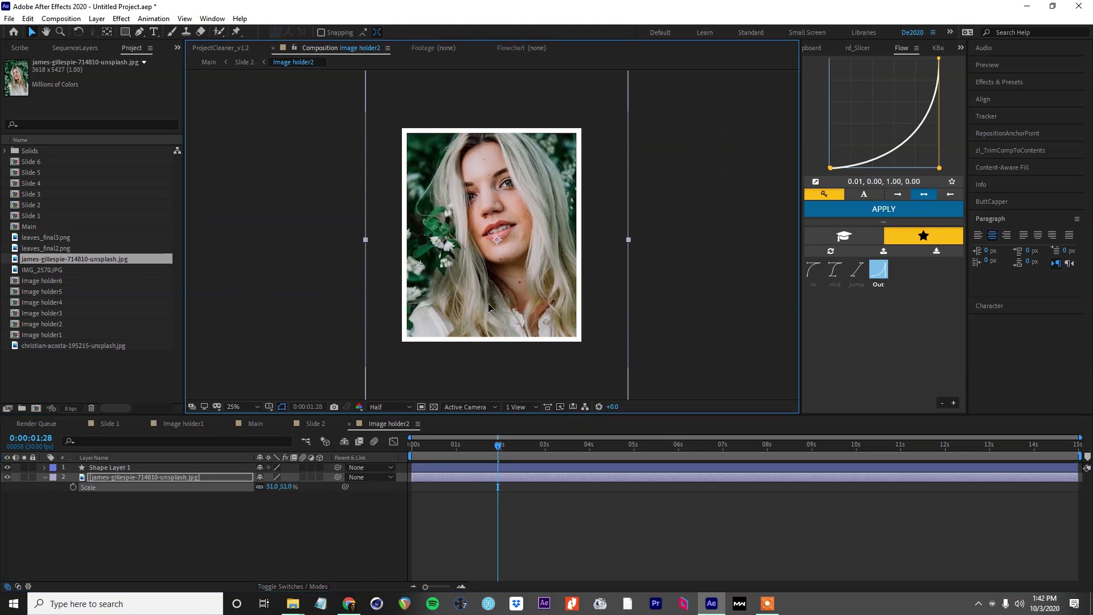
Return to the Main composition, check the new portrait in the second slide, and open the Slide 2 composition
click(256, 424)
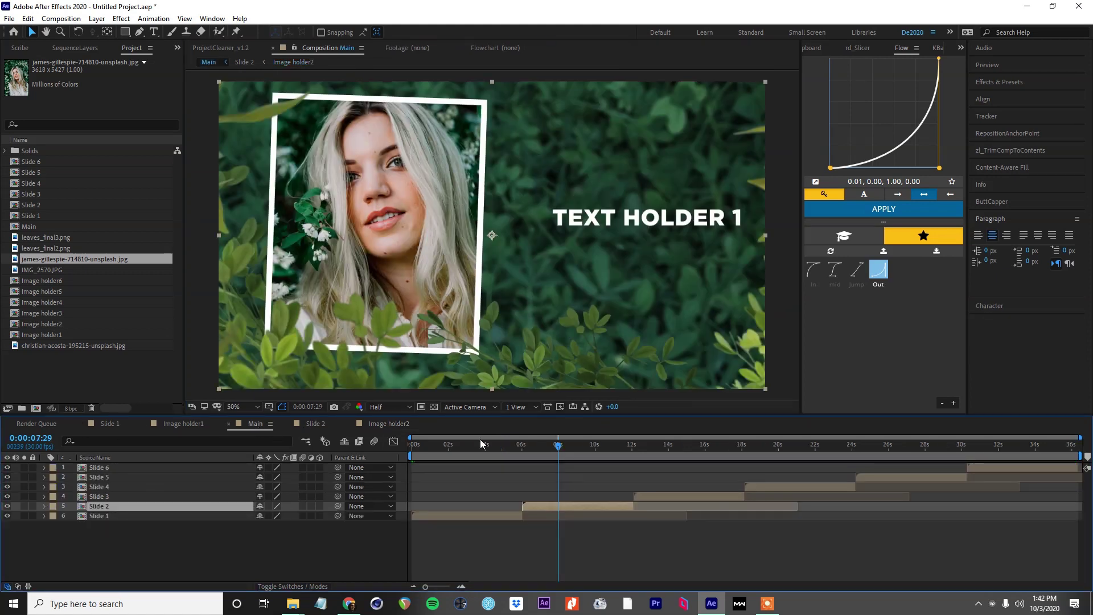
drag(465, 442, 566, 445)
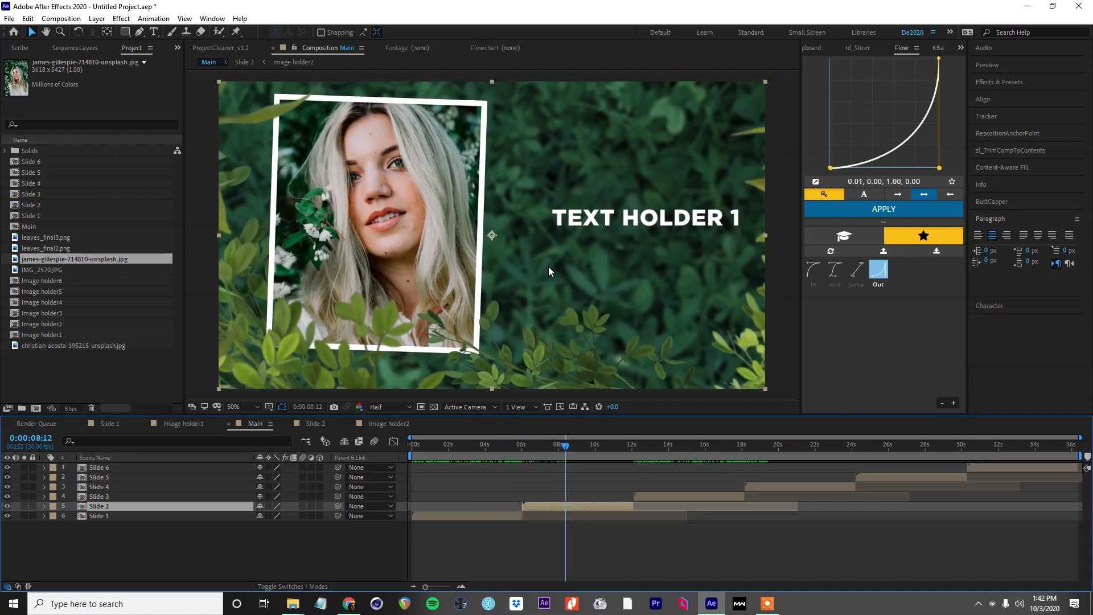
double_click(576, 505)
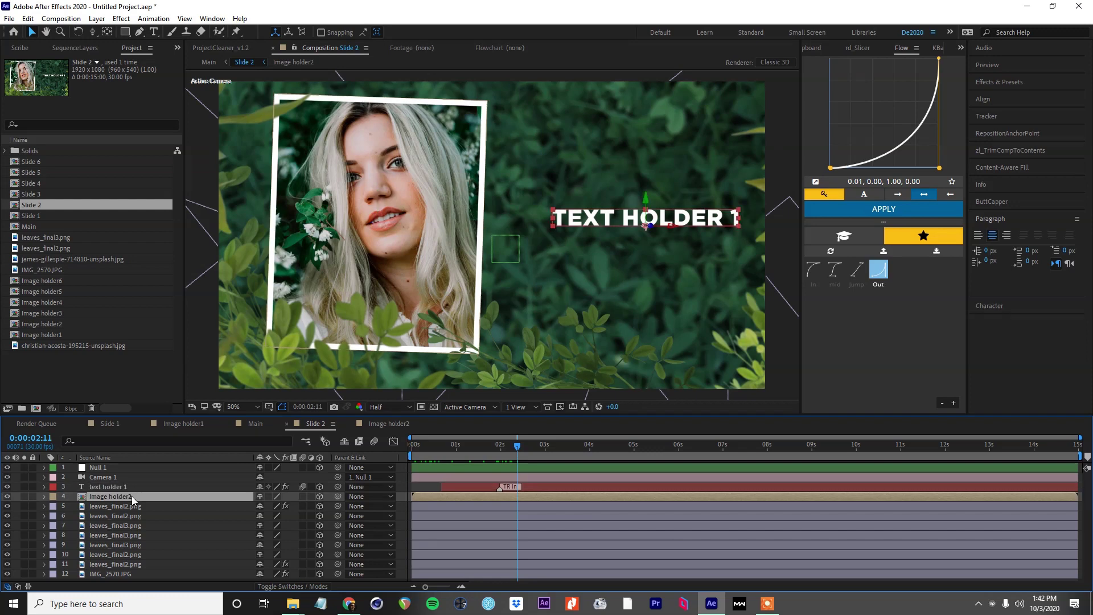
Move Image holder2 to the right half of Slide 2 and set its Z Rotation to -3.2°
drag(425, 183, 660, 196)
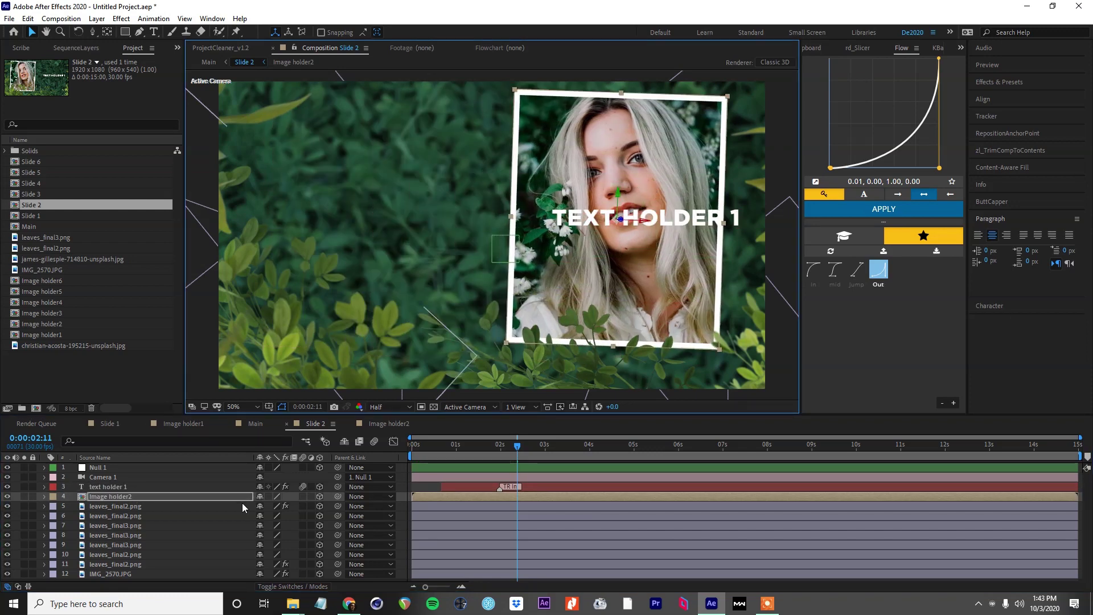
key(r)
drag(270, 535, 263, 535)
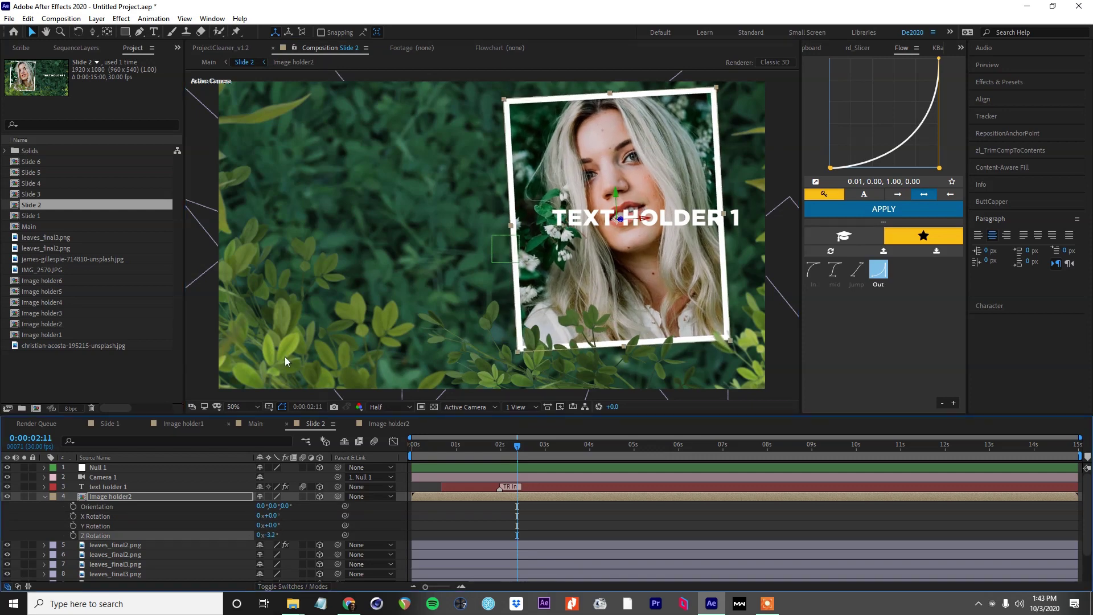
Rearrange the foreground leaf layers in Slide 2, placing the upper-left leaf at the upper-right corner and the right-hand leaves at the left edge
scroll(357, 283, down, 2)
click(283, 172)
drag(284, 172, 432, 172)
drag(243, 118, 638, 96)
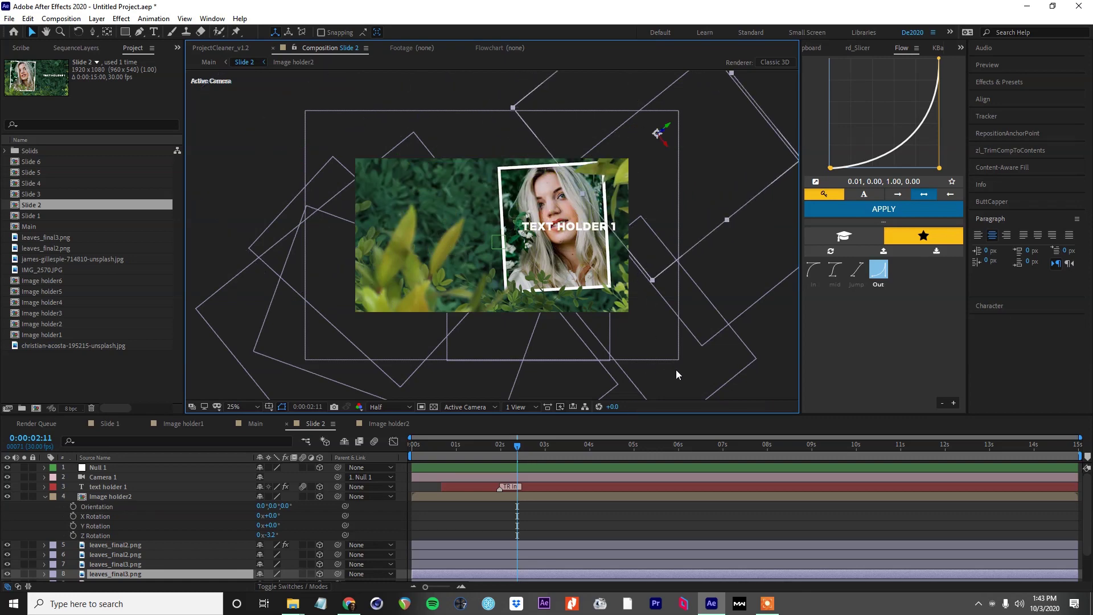
drag(675, 370, 390, 277)
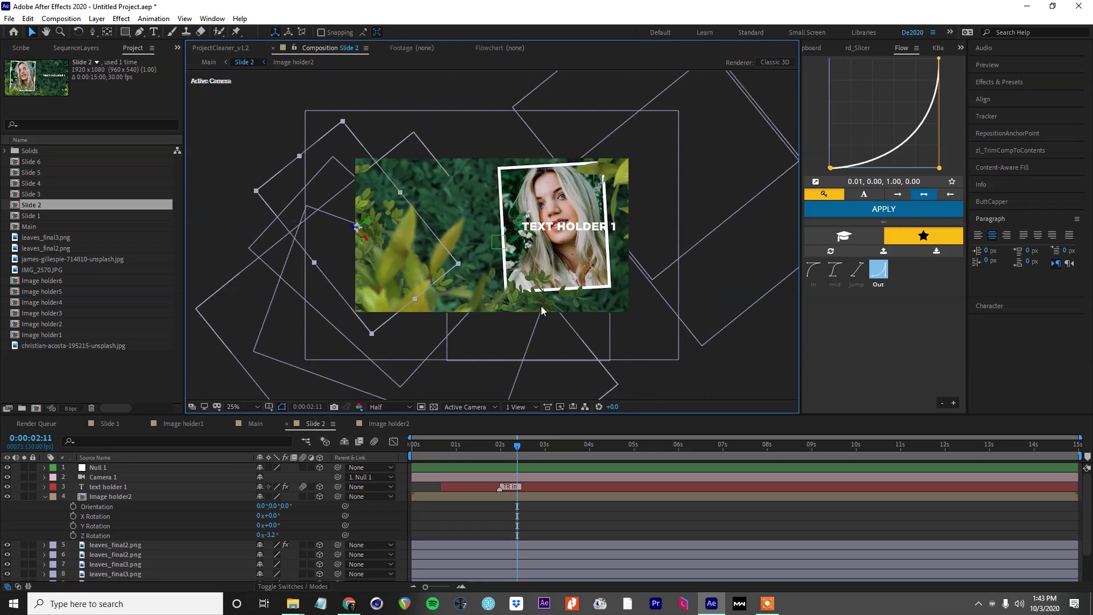
key(period)
drag(447, 451, 511, 447)
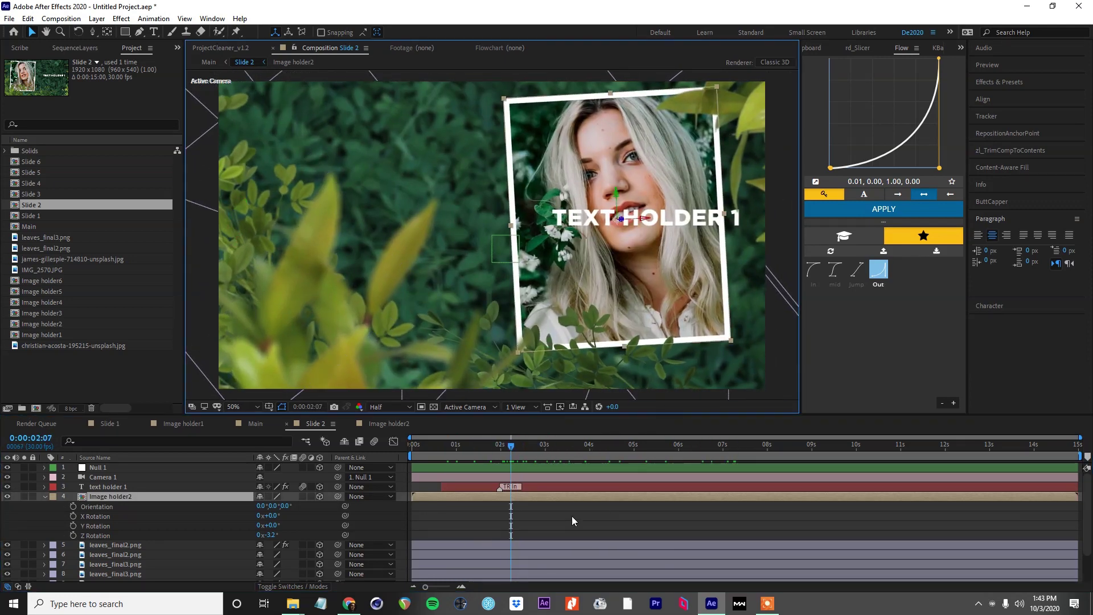
Reposition the text holder in Slide 2 to the left of the framed portrait and slightly higher
click(579, 485)
drag(705, 222, 425, 215)
drag(369, 201, 370, 171)
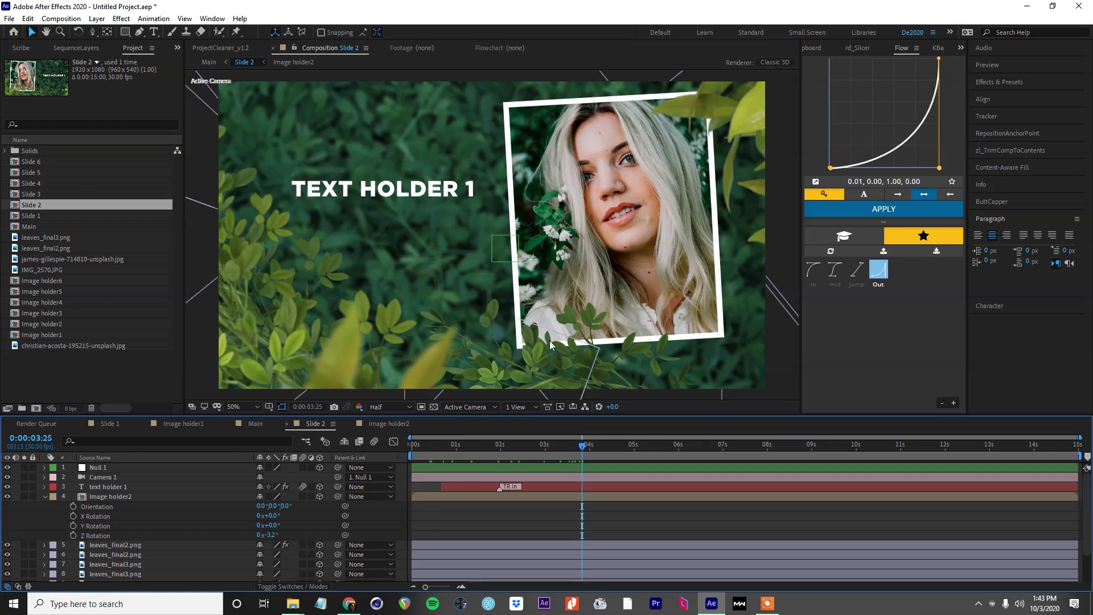
click(627, 349)
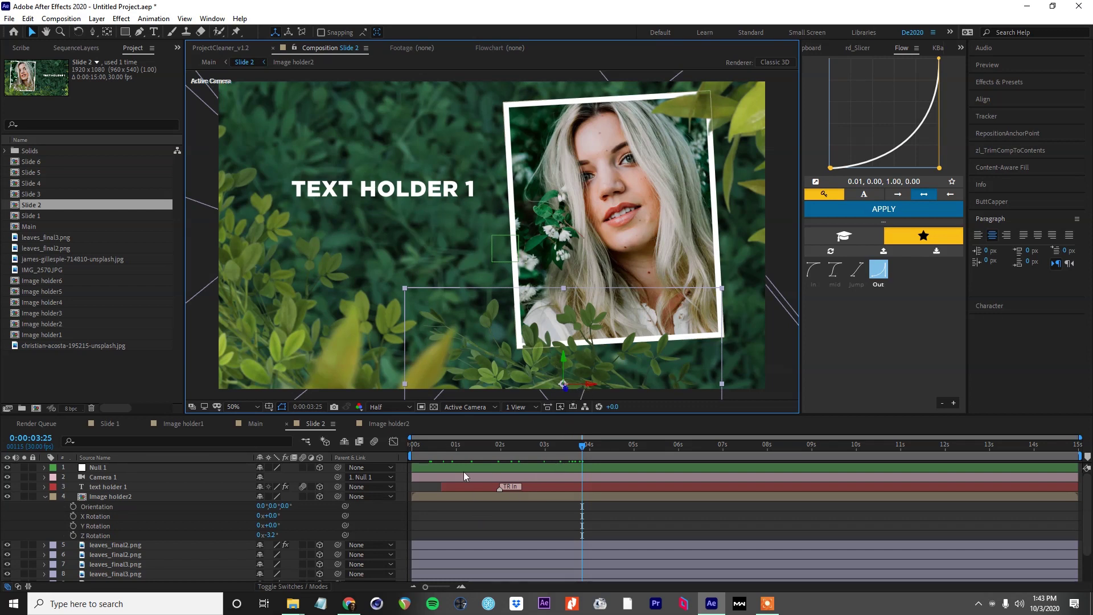
drag(481, 447, 610, 455)
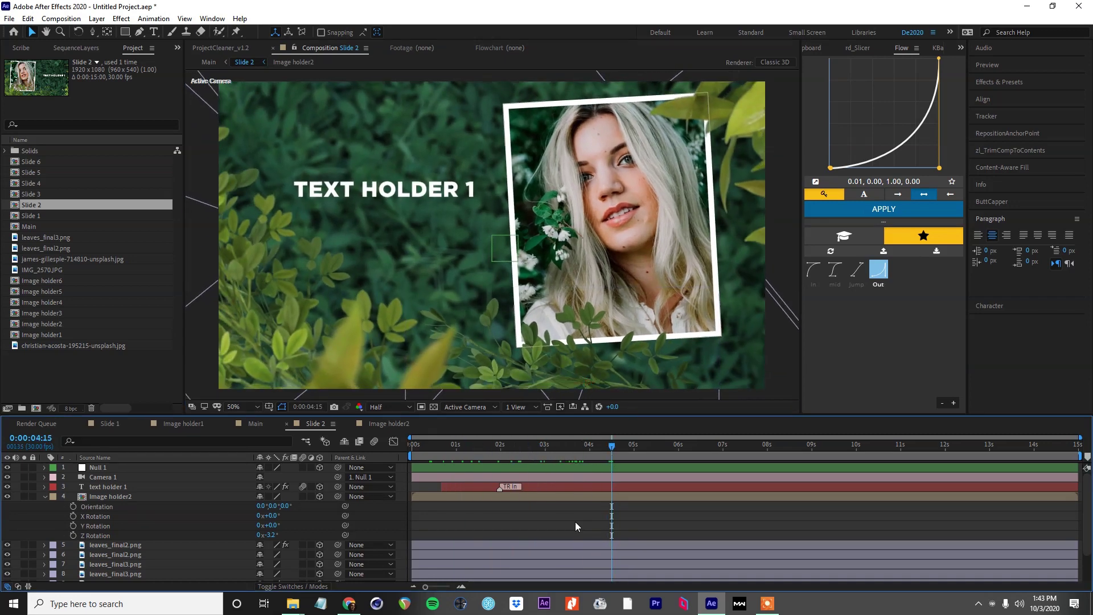
Show the text layer's character settings and collapse the expanded layer properties in Slide 2
click(454, 192)
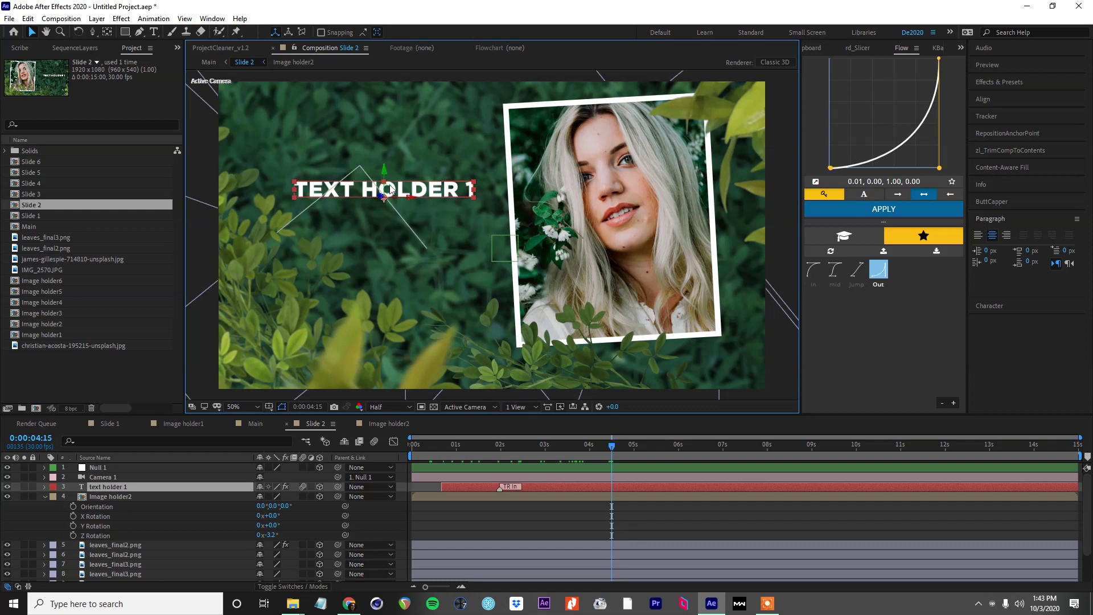
click(1016, 306)
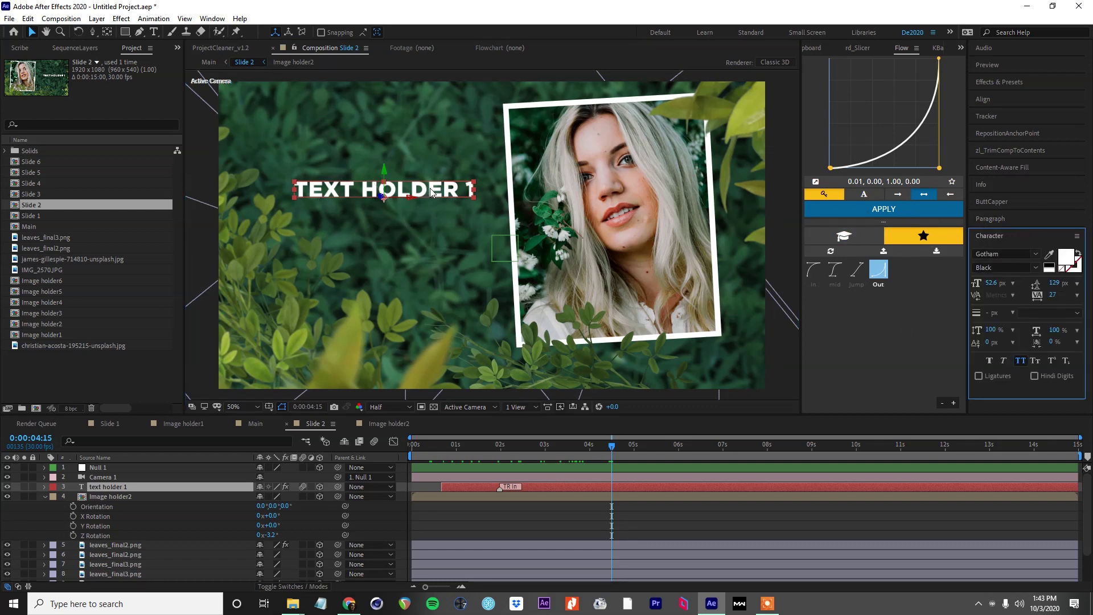
click(235, 517)
key(u)
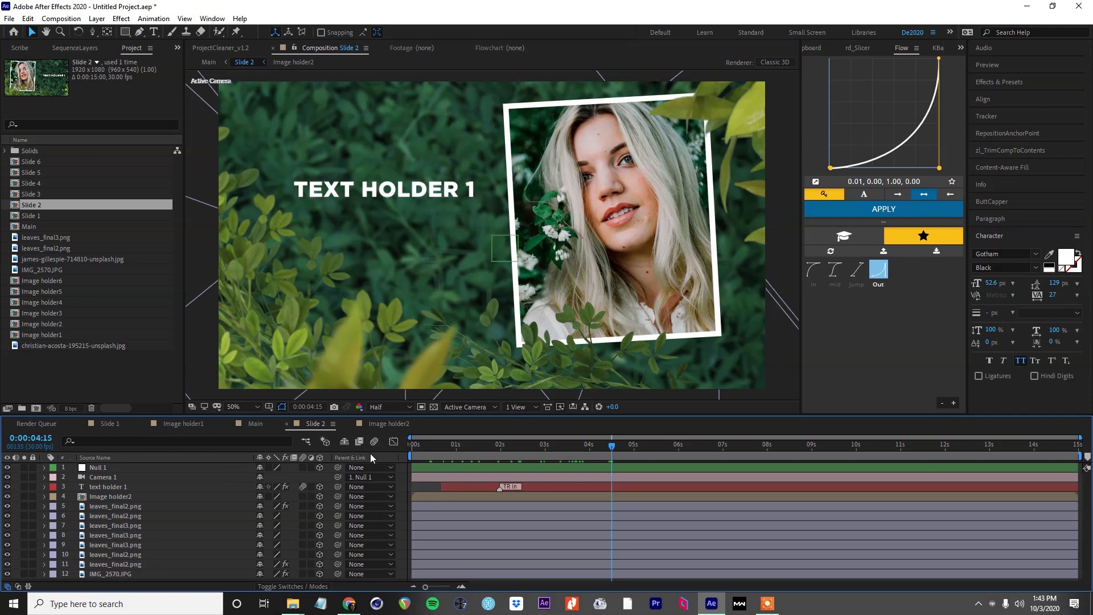
Replace Null 1's opening depth keyframe with a sideways start by setting its X position to 336 at 0:00:00:02
click(171, 468)
key(p)
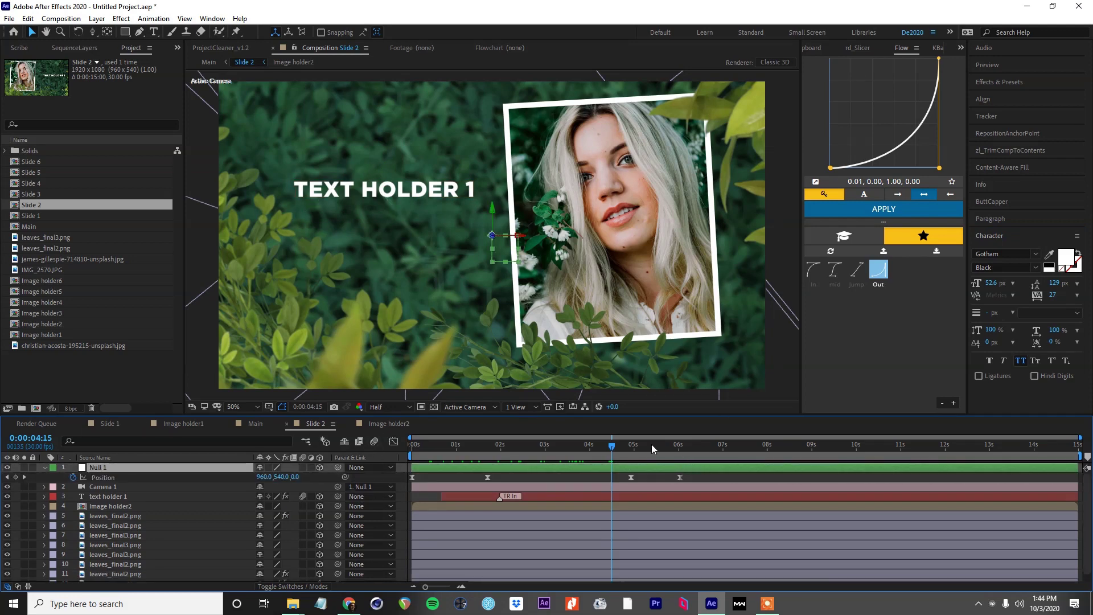
drag(520, 450, 483, 461)
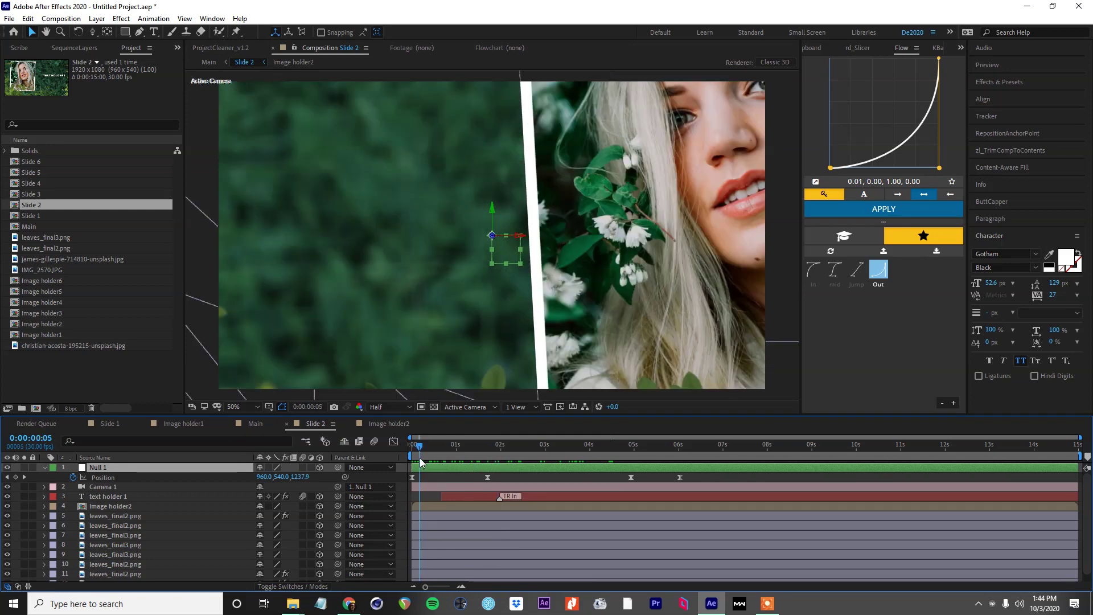
key(Home)
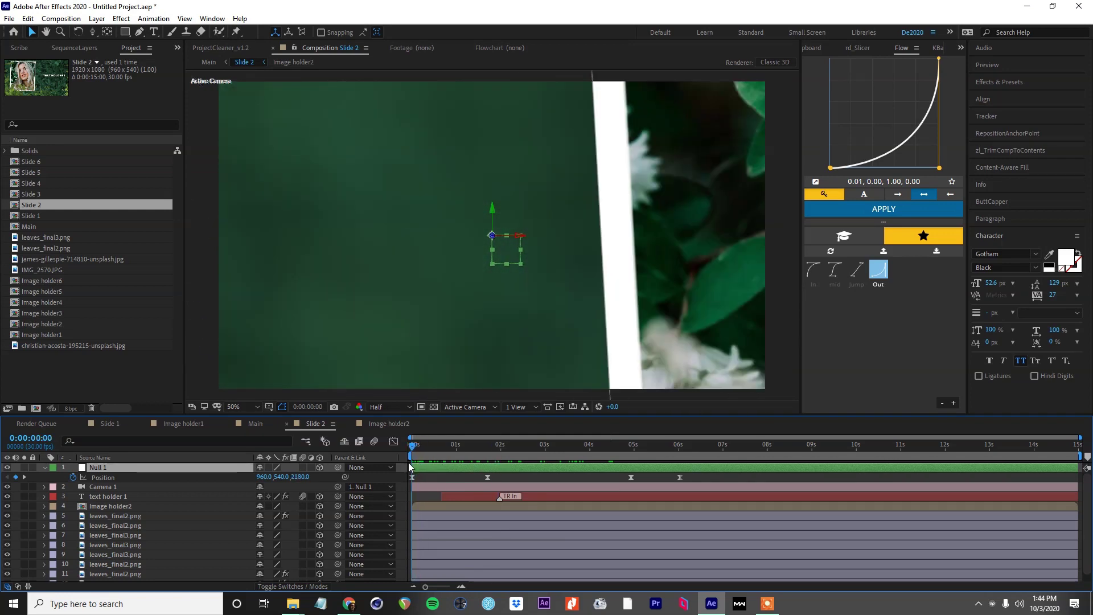
drag(427, 444, 413, 450)
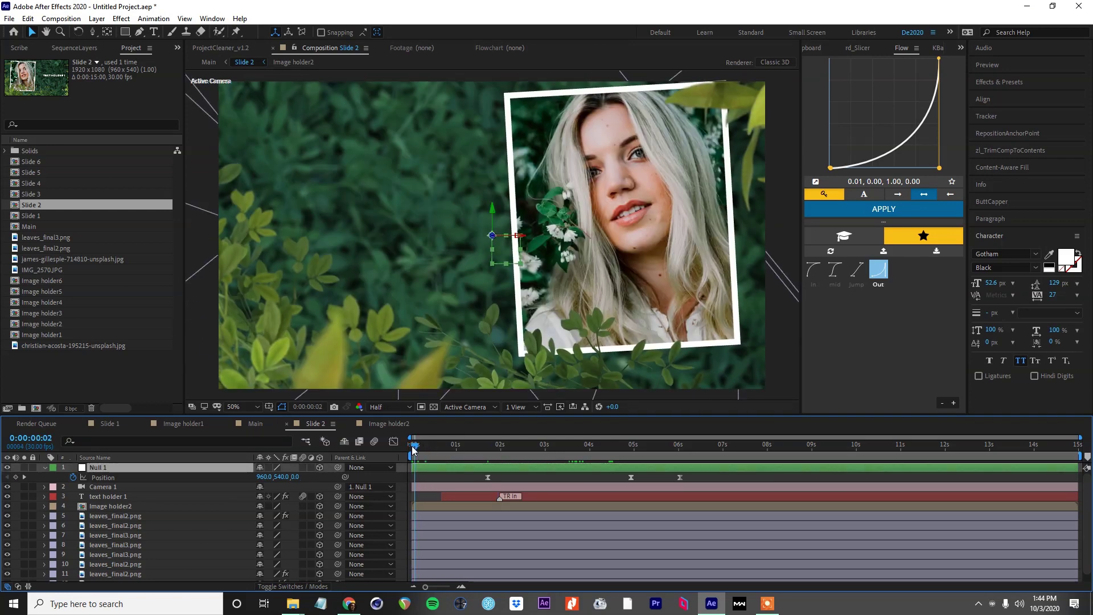
drag(264, 477, 217, 487)
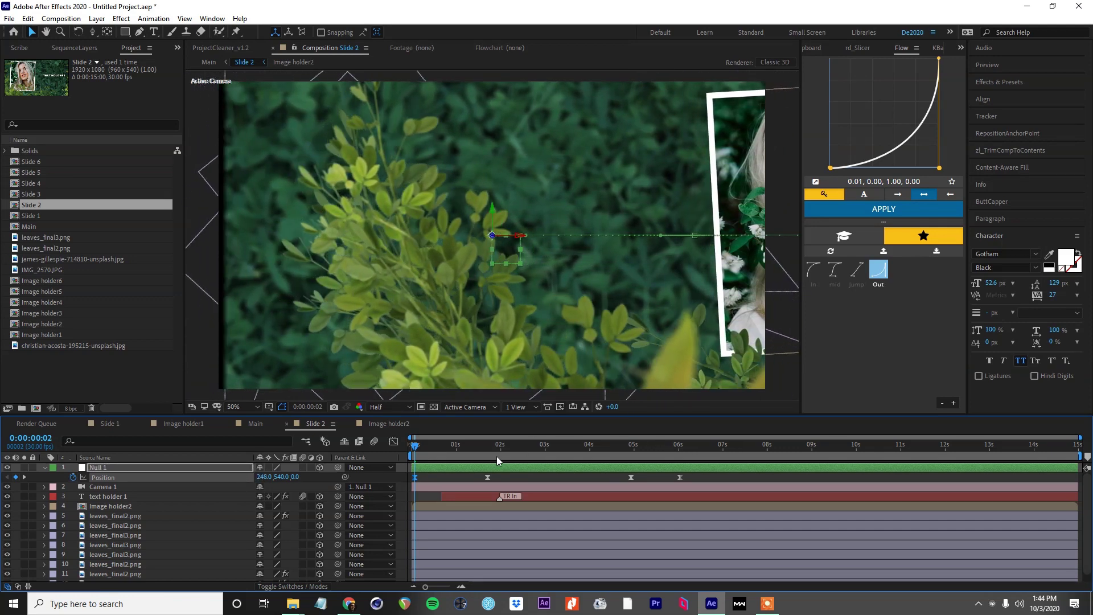
drag(273, 478, 326, 481)
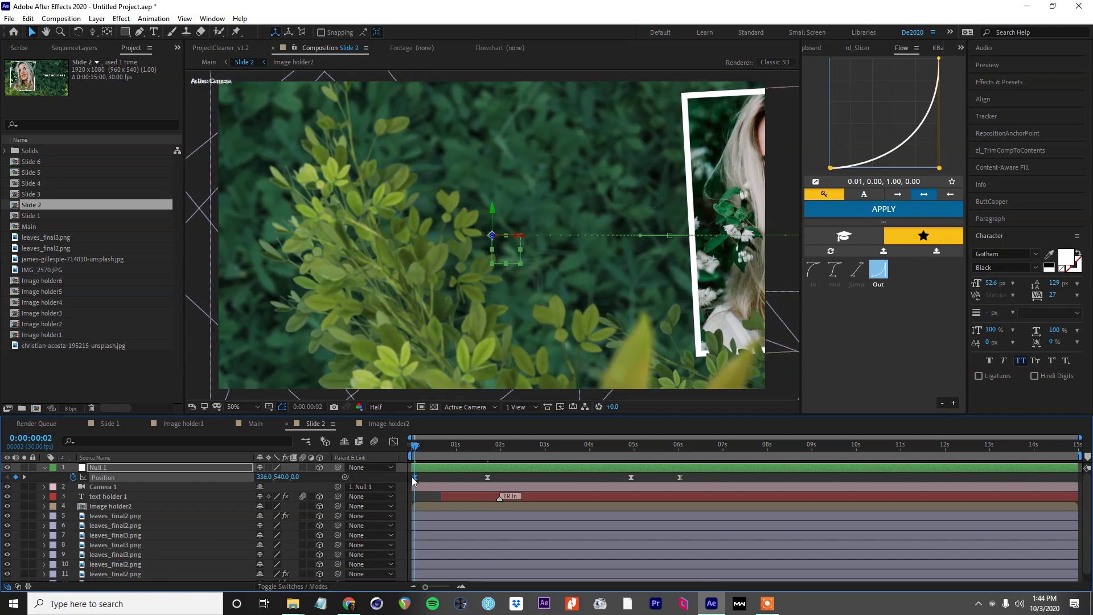
Shift Null 1's opening position keyframe to the start and replace the keyframe at 0:00:06:01 with one having a larger X position
drag(415, 478, 670, 480)
key(Delete)
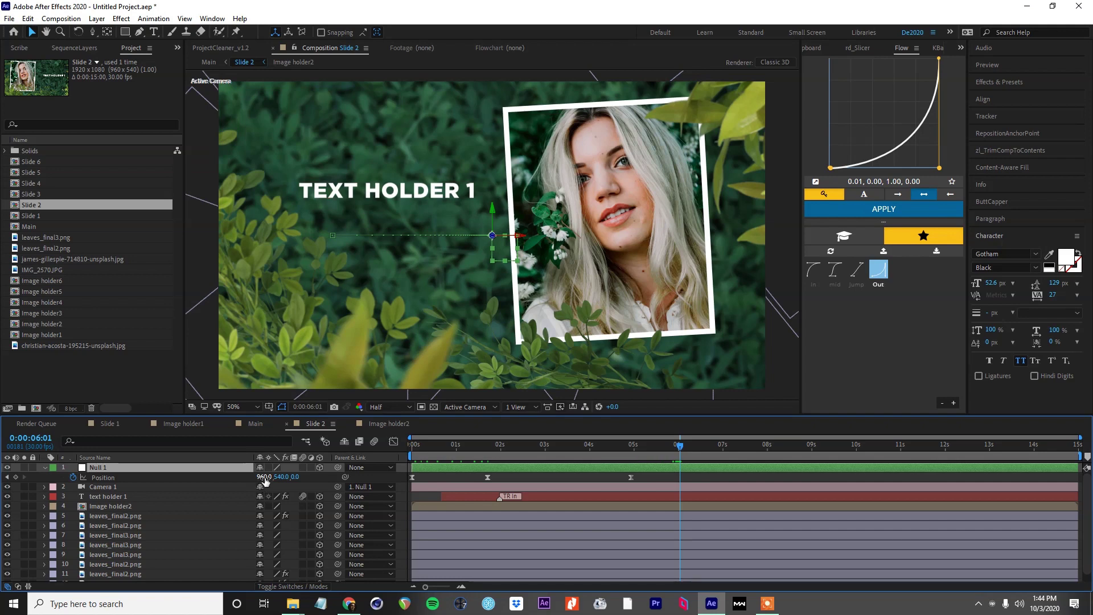
drag(263, 477, 310, 476)
Apply Flow's Out easing preset to Null 1's last two position keyframes and the In preset to its first two, and preview the motion
click(630, 449)
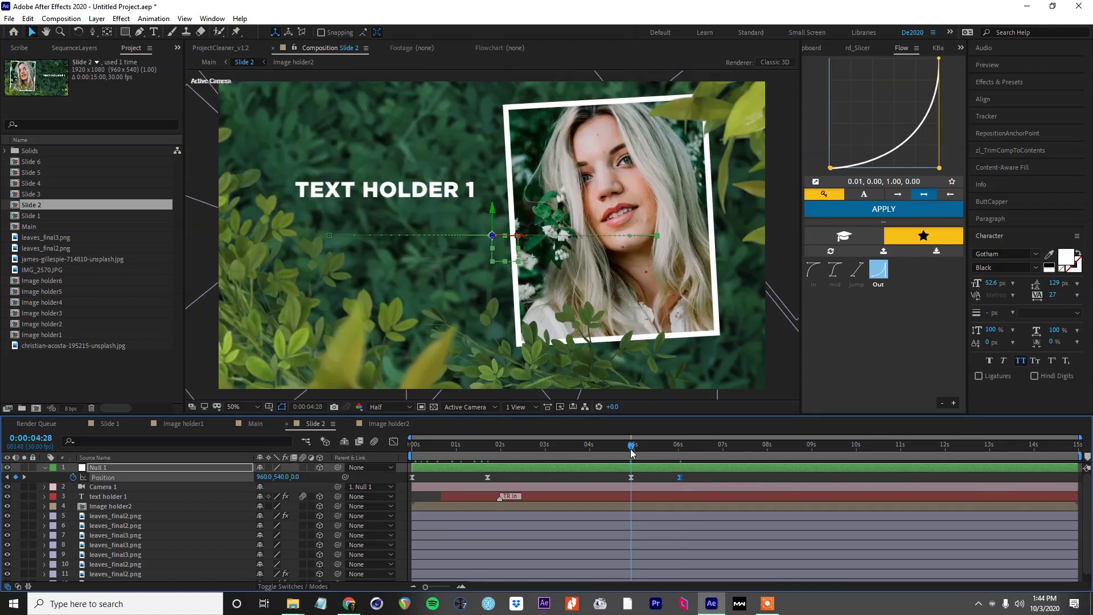
key(space)
drag(710, 474, 626, 481)
click(882, 277)
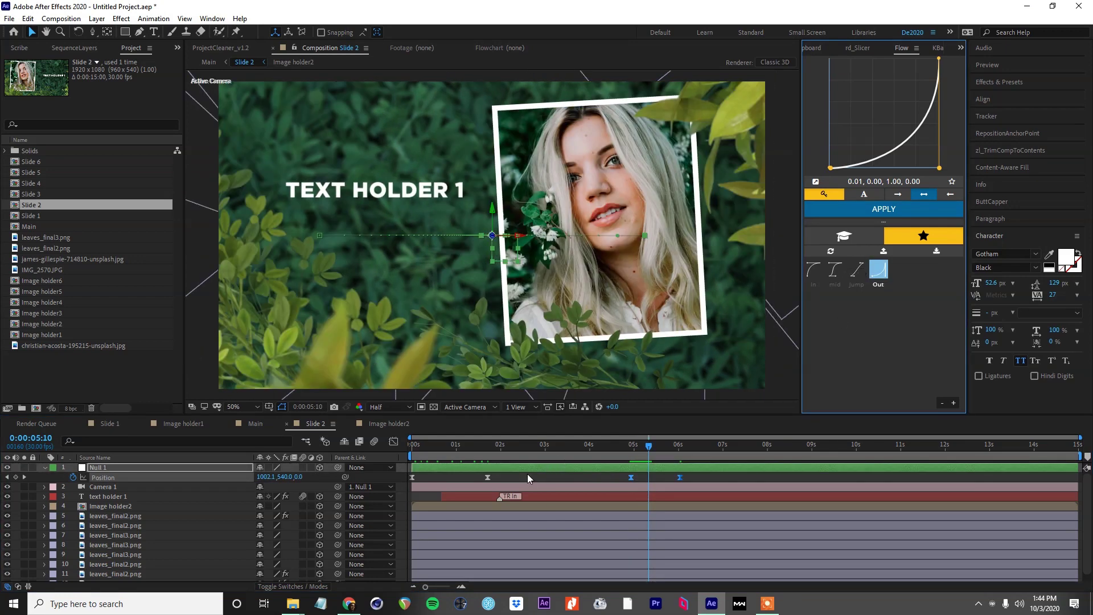
drag(528, 473, 380, 482)
click(822, 280)
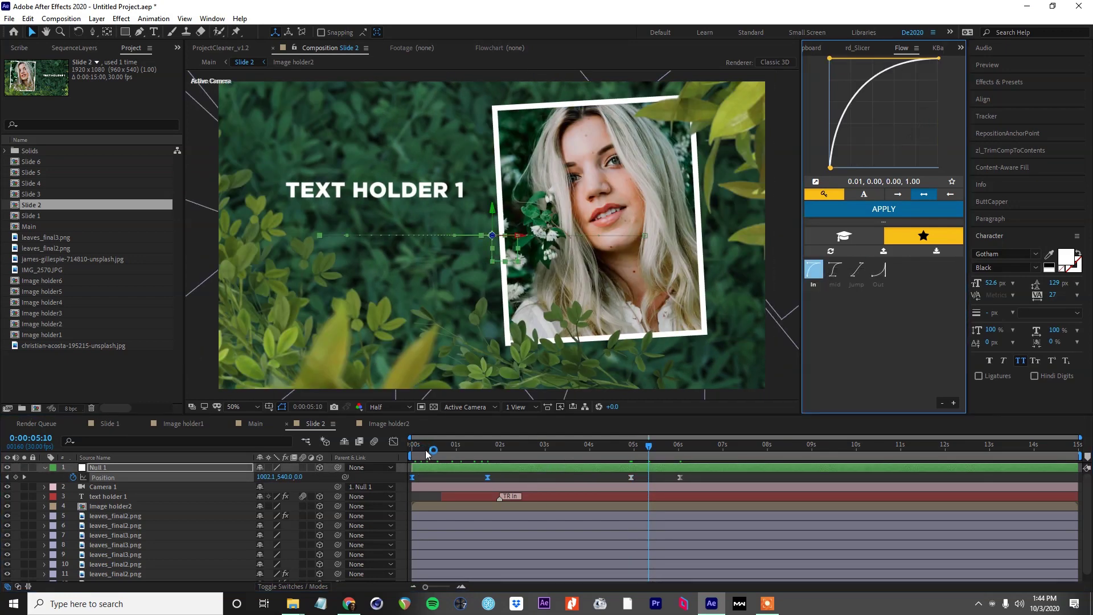
click(419, 458)
drag(419, 460, 626, 460)
key(space)
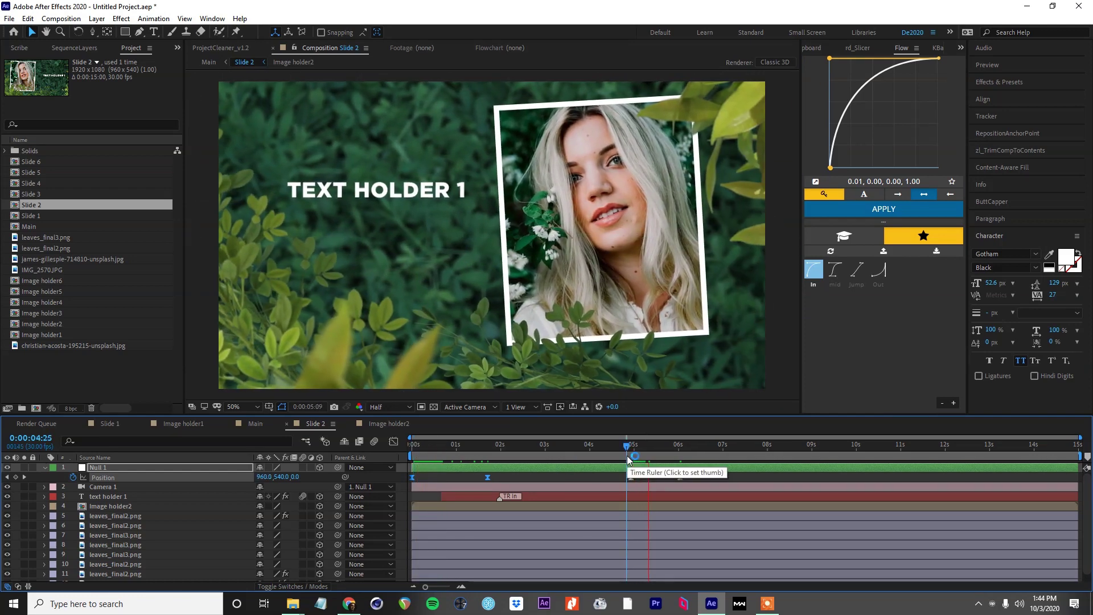
Change the title in Slide 2 to read TEXT HOLDER 2
click(563, 444)
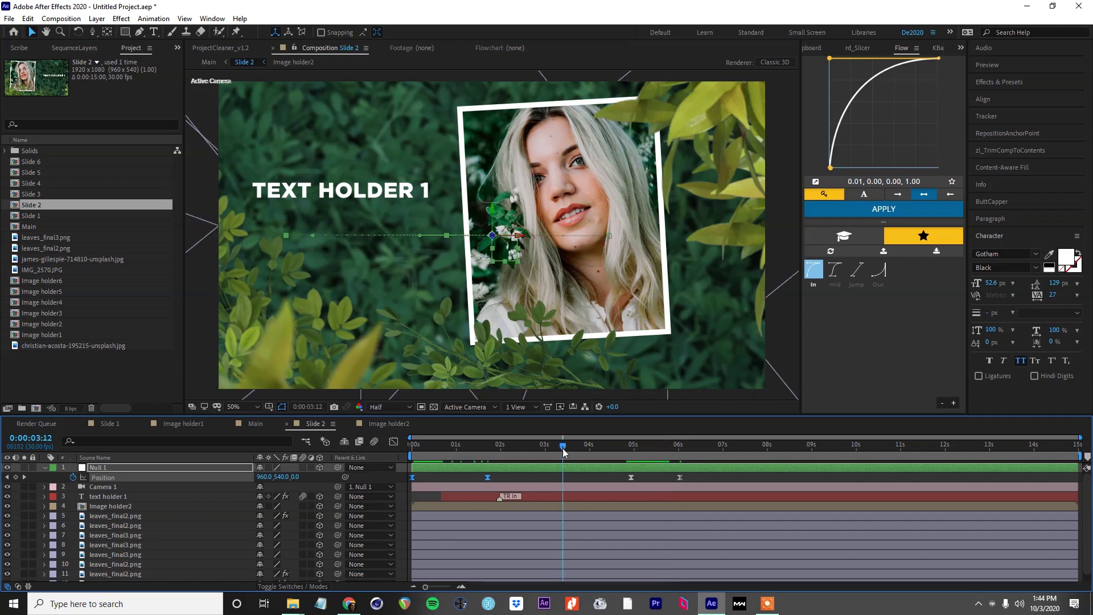
double_click(460, 190)
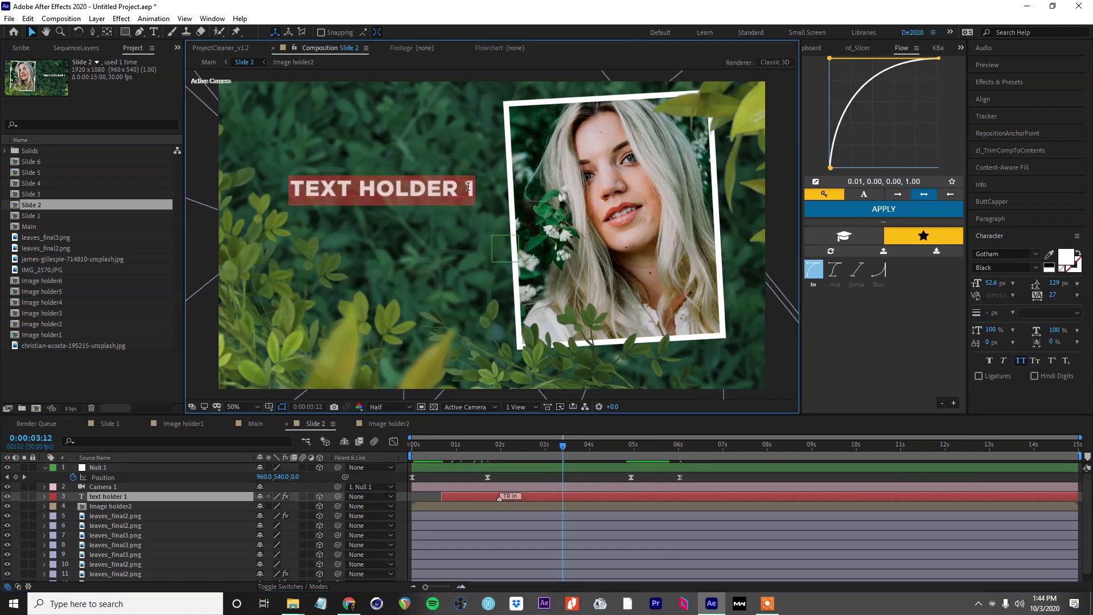
click(467, 188)
key(BackSpace)
text(2)
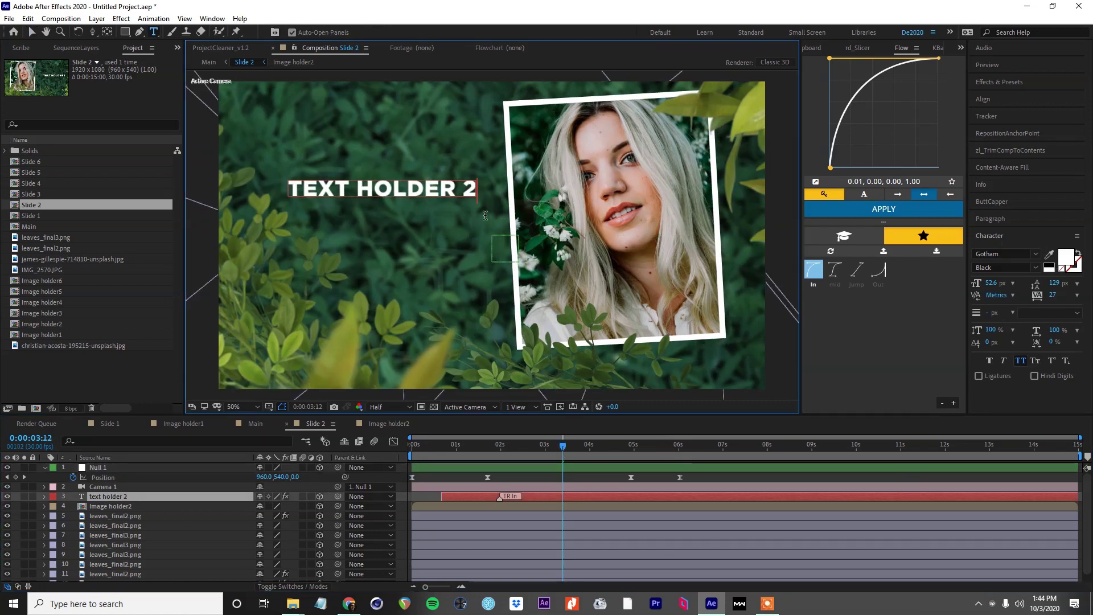
click(546, 480)
click(547, 478)
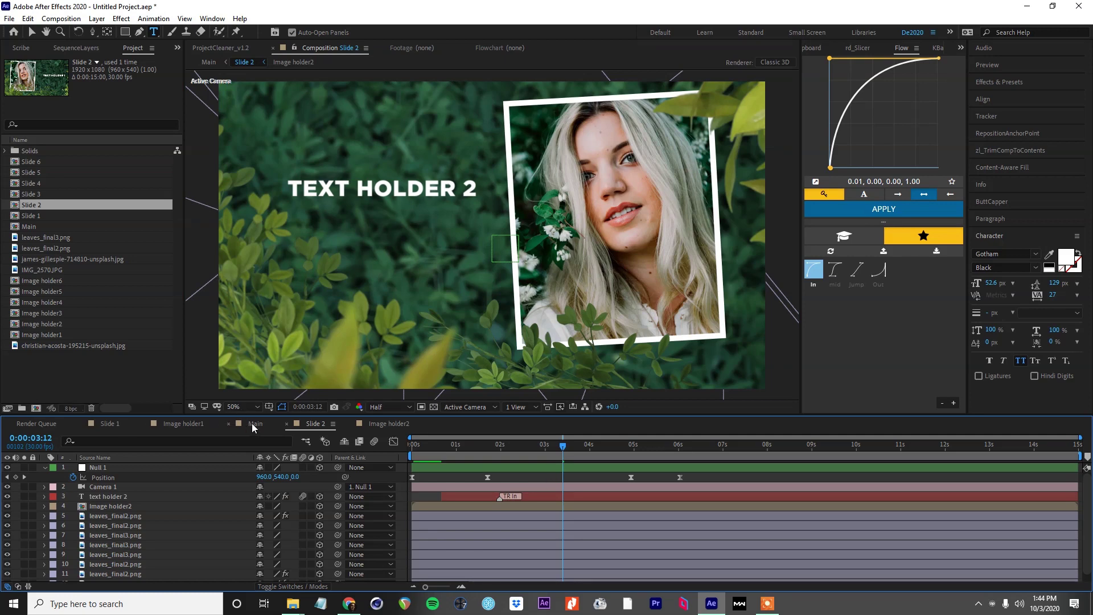
Return to the Main composition and review the transition from Slide 1 to Slide 2
click(256, 423)
click(451, 445)
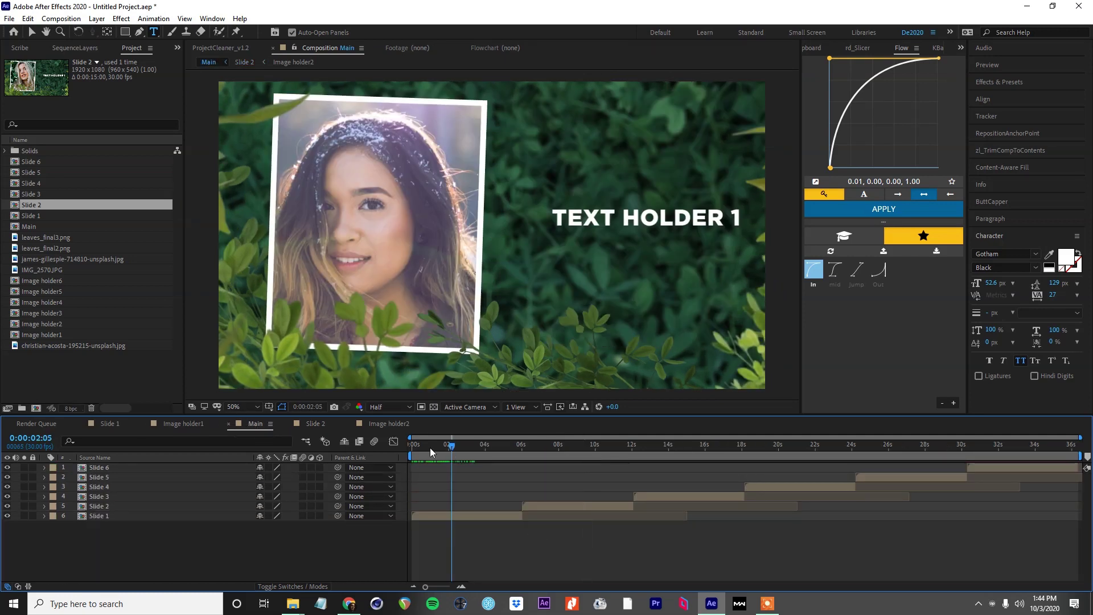
drag(429, 447, 490, 473)
click(493, 515)
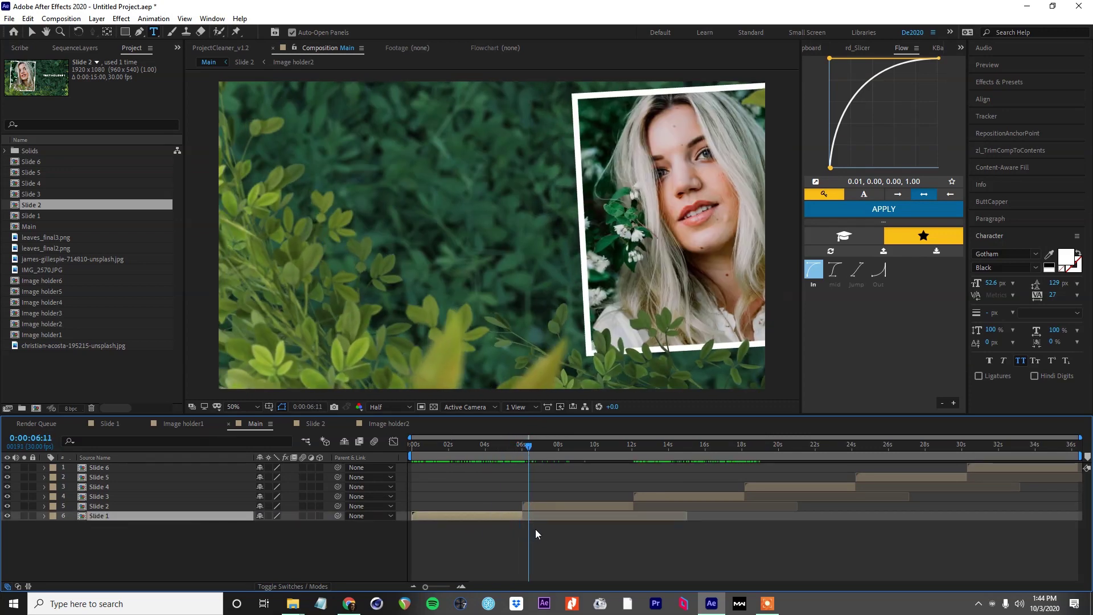
click(534, 507)
click(511, 447)
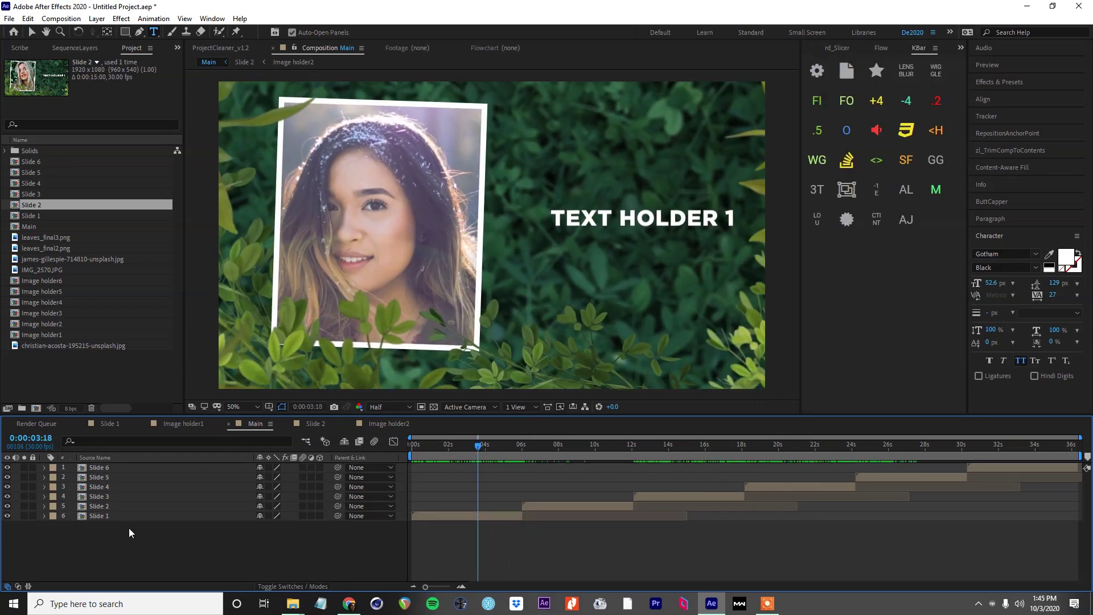
Apply the .2 fade in/out preset to all six slide layers in Main and deselect them
click(131, 516)
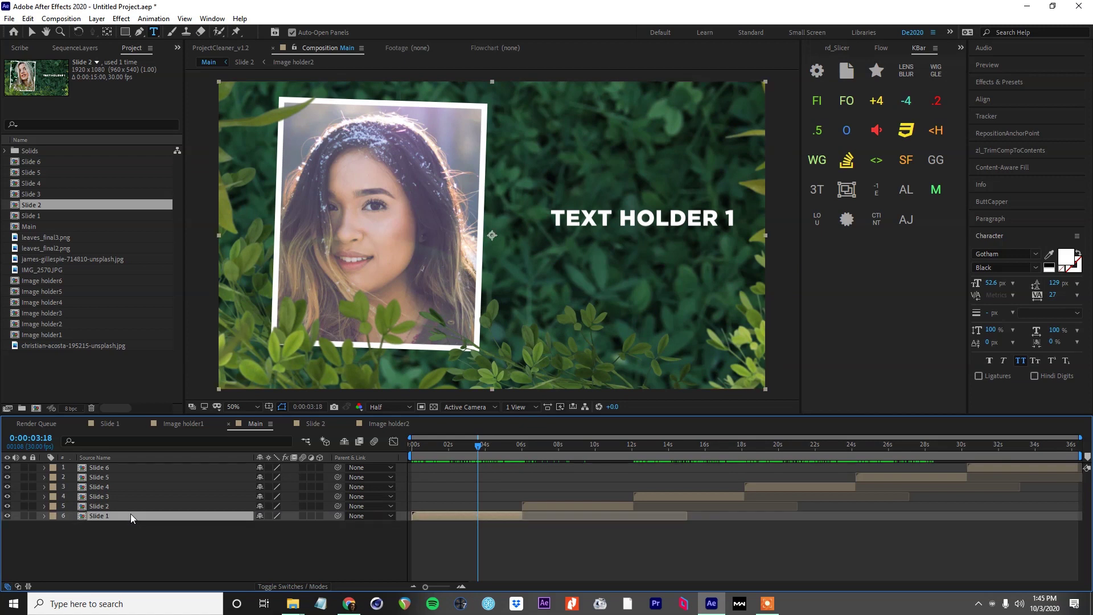
shift+click(125, 469)
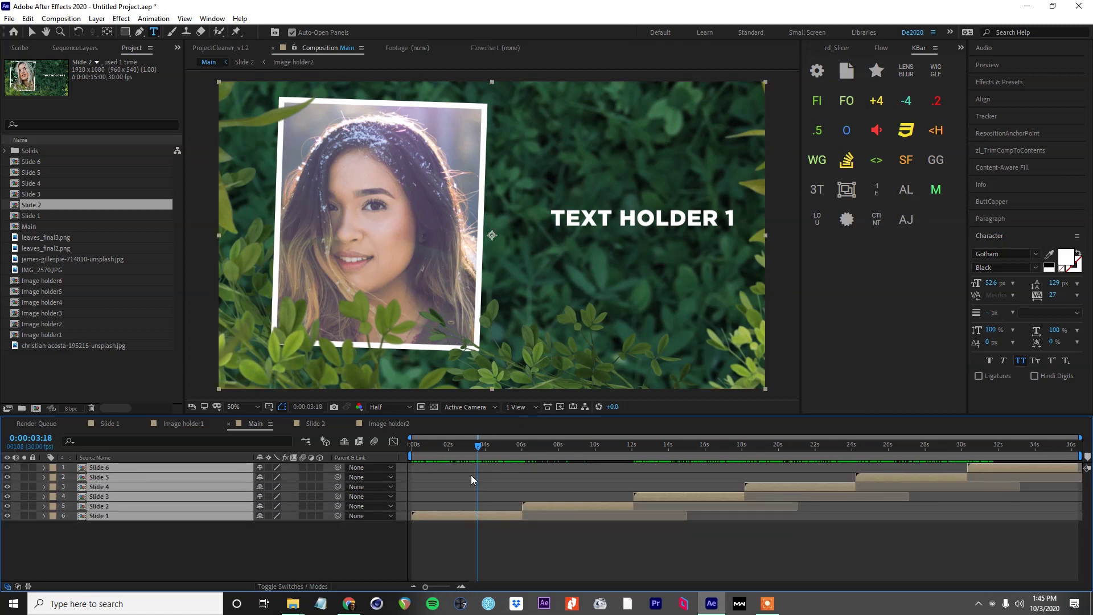
click(942, 106)
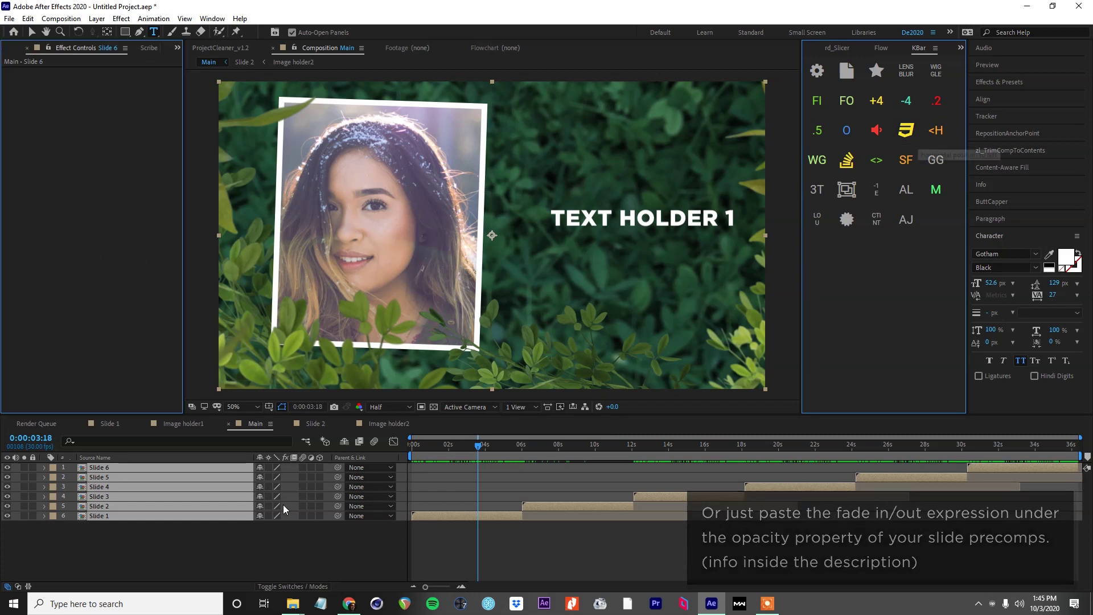
click(525, 555)
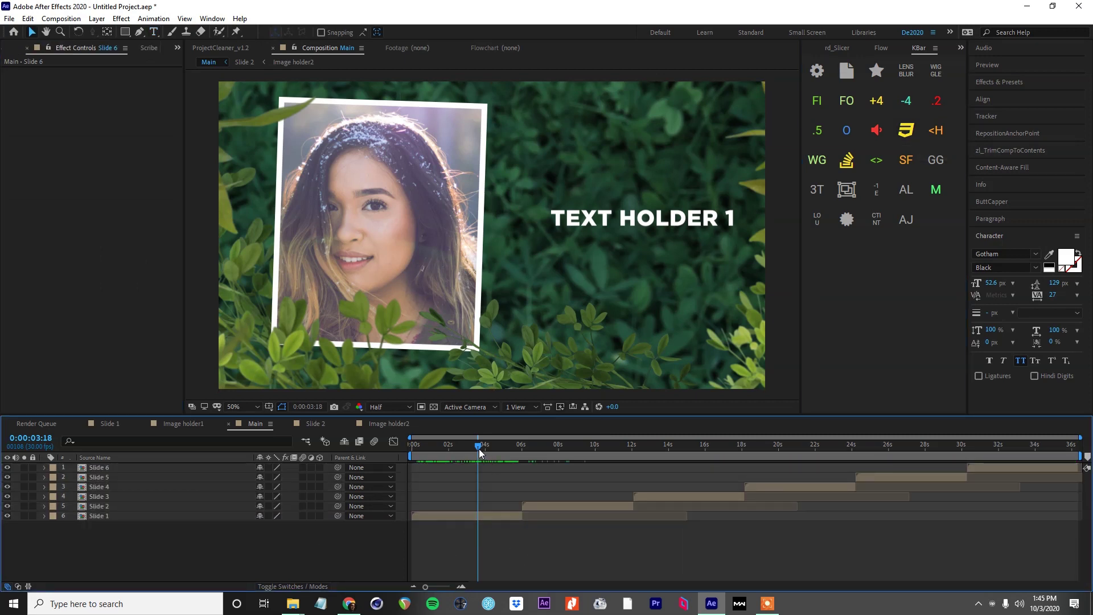
Try ending the Slide 1 layer at about 4 seconds in Main, and extend it back to Slide 2's start
drag(479, 453, 484, 453)
click(513, 517)
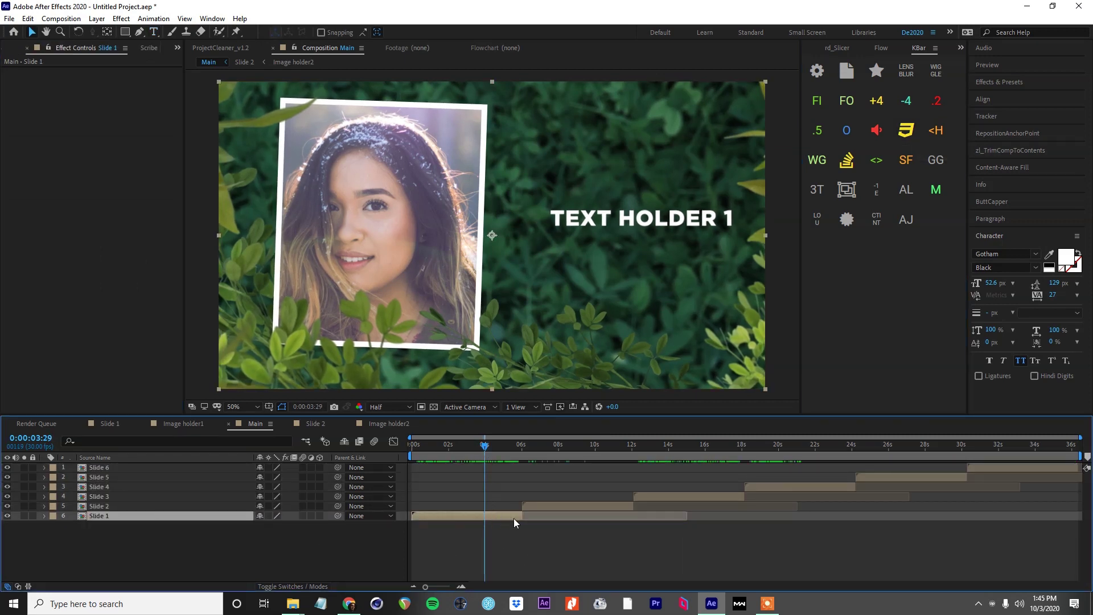
drag(522, 517, 484, 517)
drag(487, 454, 473, 455)
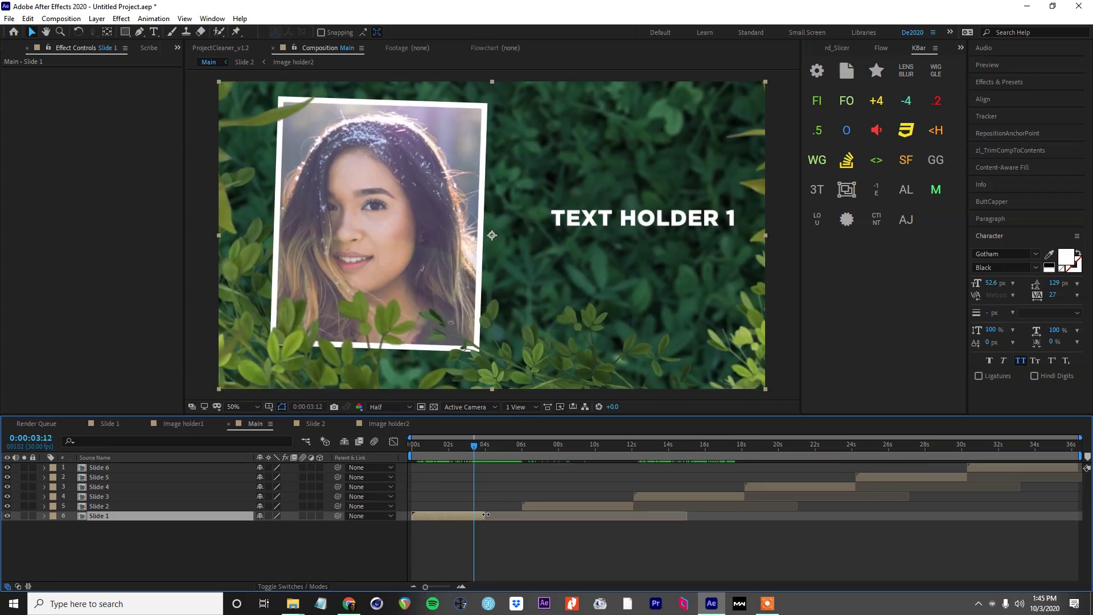
drag(486, 516, 521, 516)
Open the Slide 1 composition from Main and delete the last position keyframe of Null 1
mouse_move(500, 453)
mouse_down()
mouse_move(593, 463)
mouse_move(506, 455)
mouse_move(535, 445)
mouse_move(512, 447)
mouse_up()
click(518, 533)
click(502, 354)
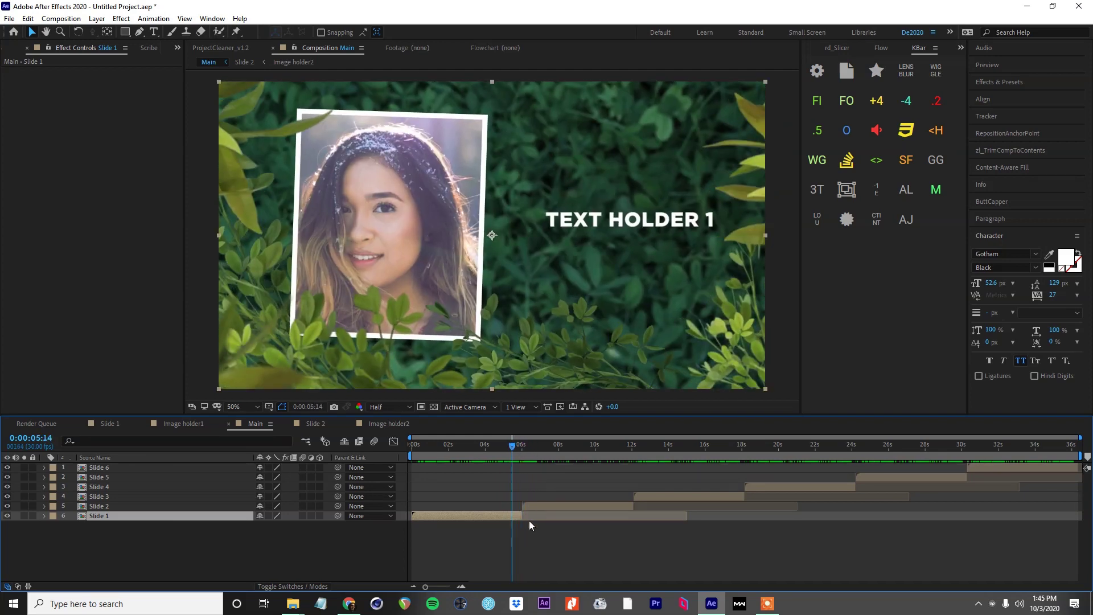
double_click(518, 518)
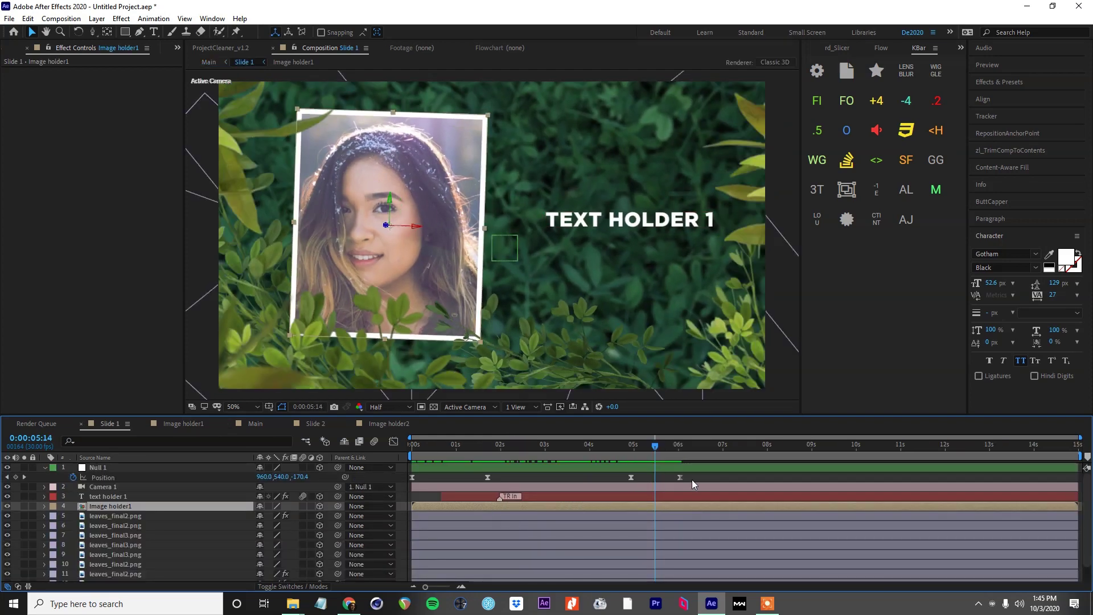
click(676, 480)
drag(675, 482, 674, 483)
key(Delete)
Keyframe Null 1's X position at 2273 at 0:00:06:01 and ease the last two position keyframes with Flow's Out preset
drag(634, 446, 680, 449)
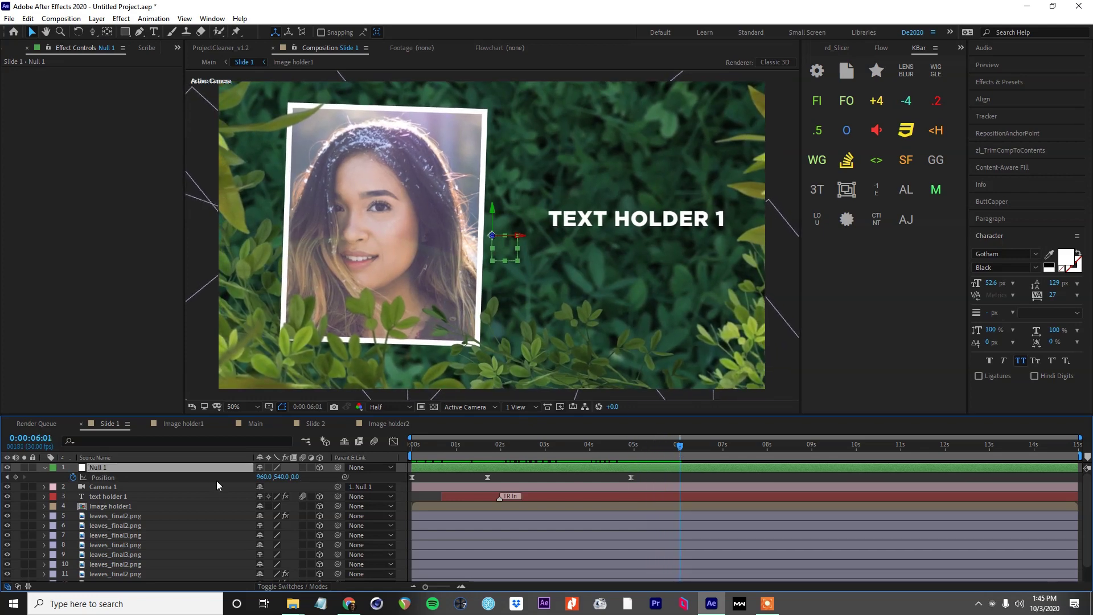
drag(268, 478, 594, 486)
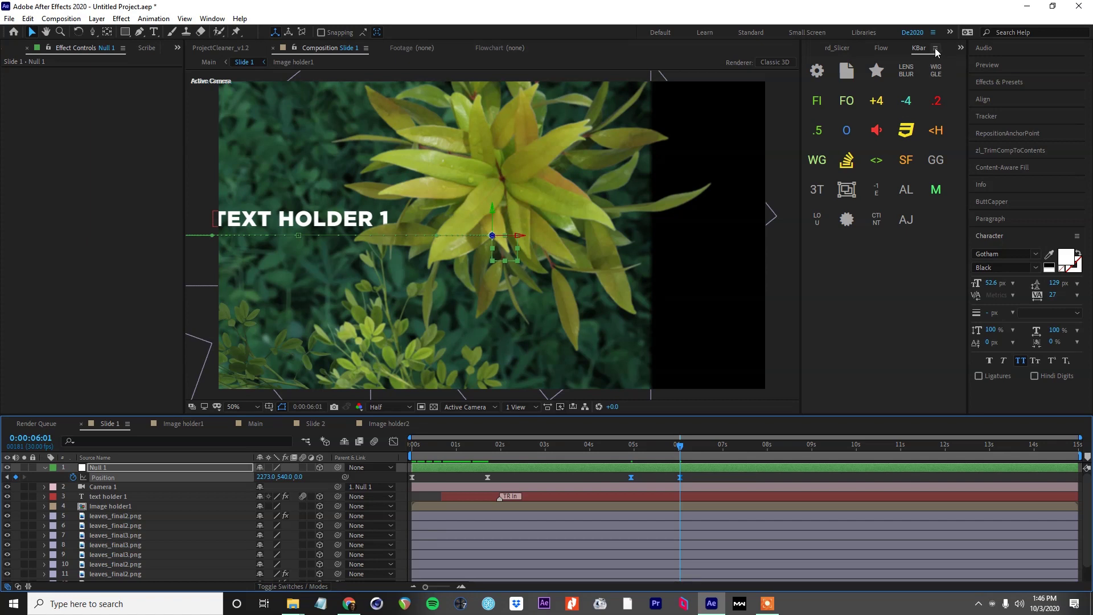
click(882, 48)
click(879, 270)
Add Motion Tile with mirrored edges to the IMG_2570.JPG background, set Output Width to 134, and check the camera's sideways exit
click(372, 316)
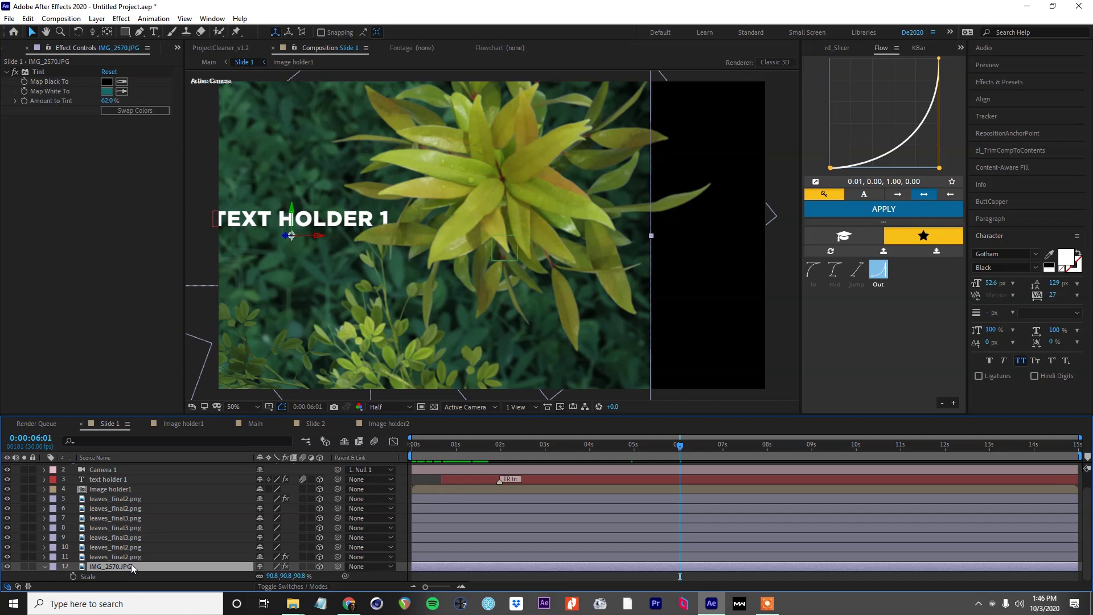
key(ctrl+space)
text(motion)
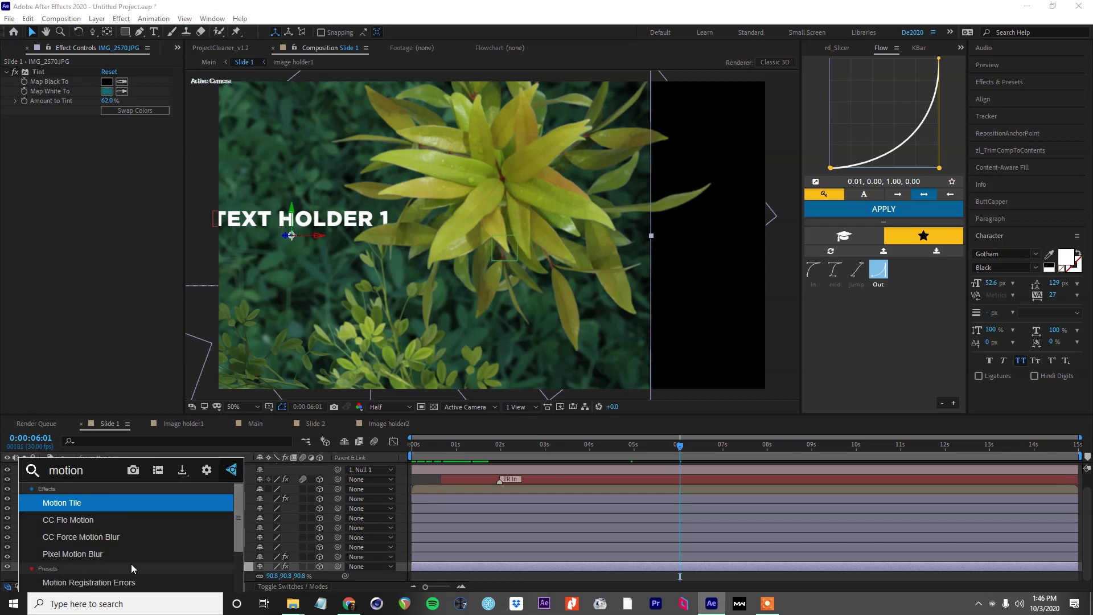
key(Return)
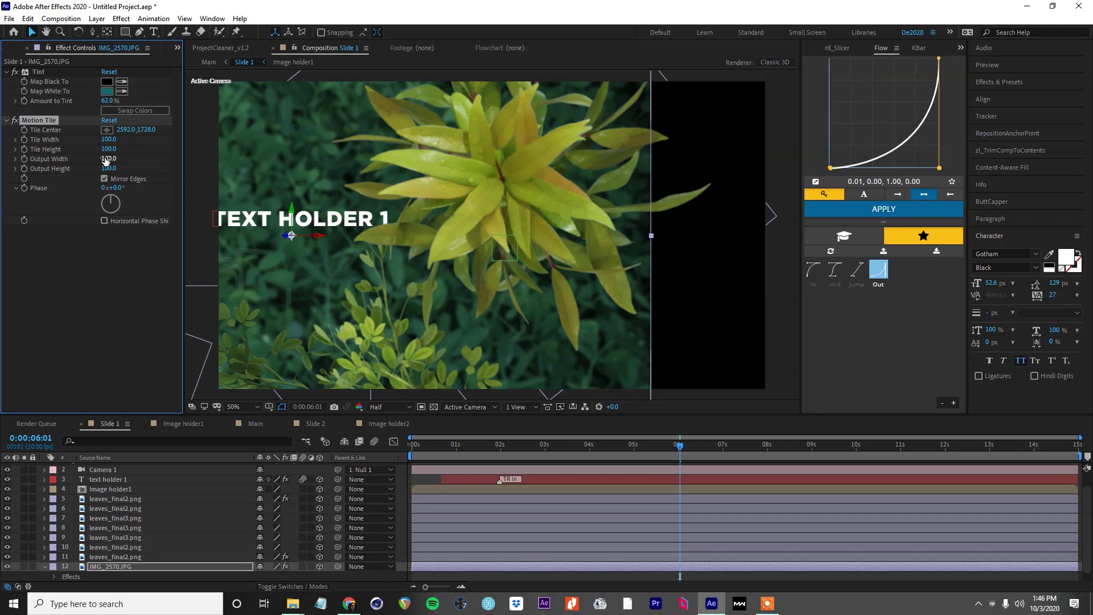
drag(106, 160, 127, 160)
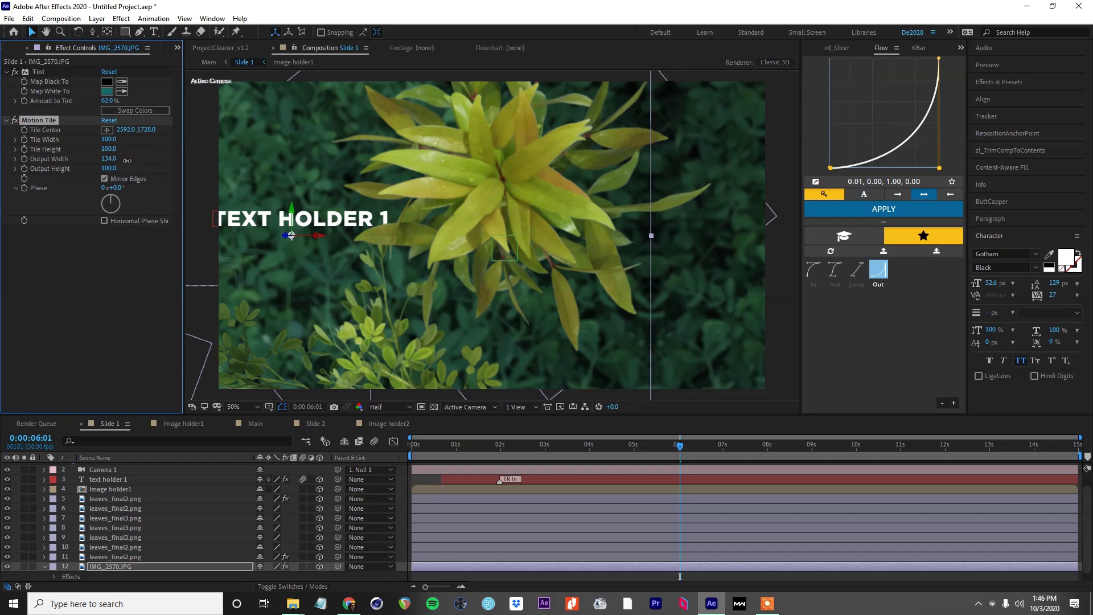
drag(620, 452, 671, 453)
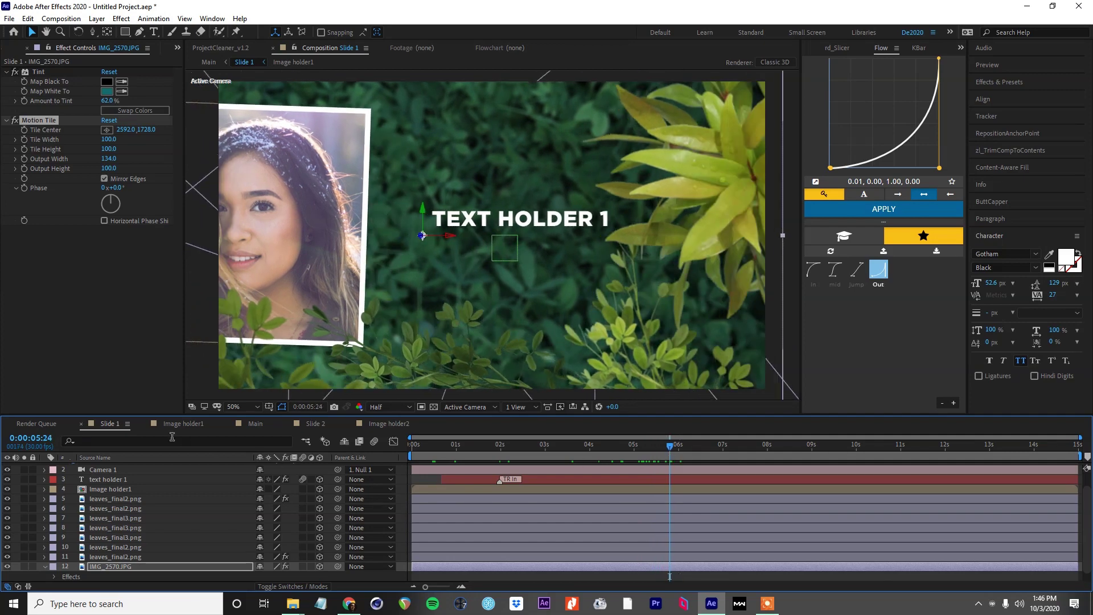
Return to the Main composition and play back the transition from Slide 1 to Slide 2
click(248, 424)
drag(518, 450, 499, 450)
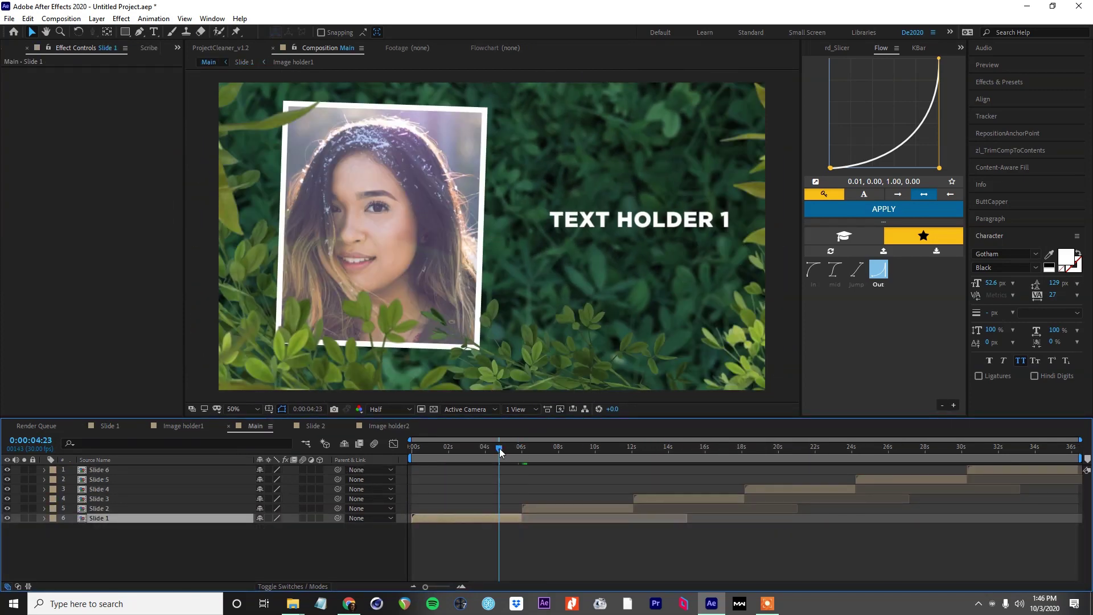
key(space)
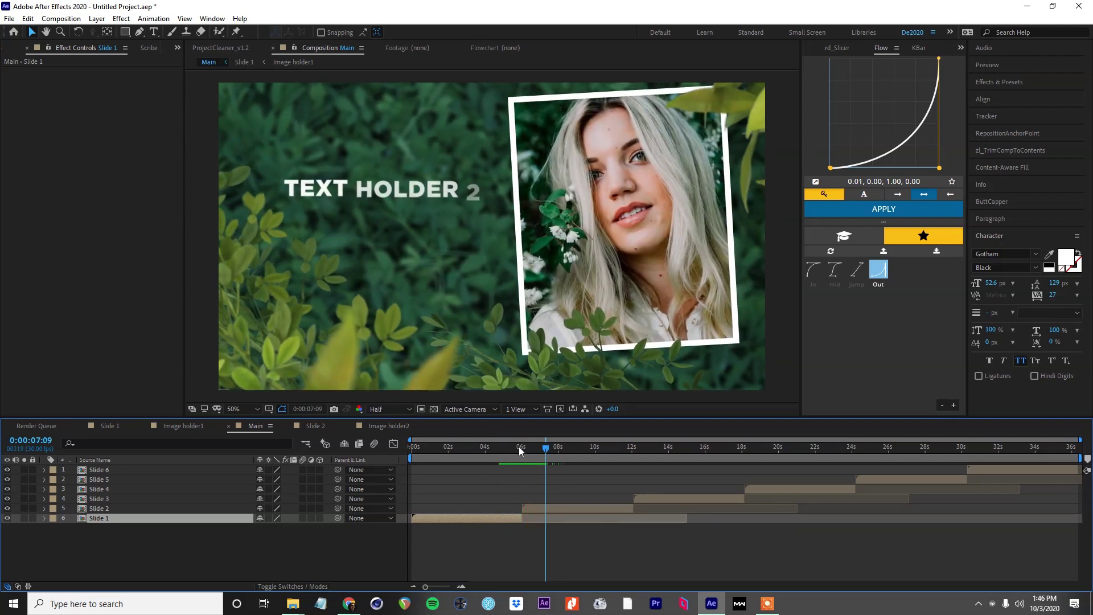
click(818, 536)
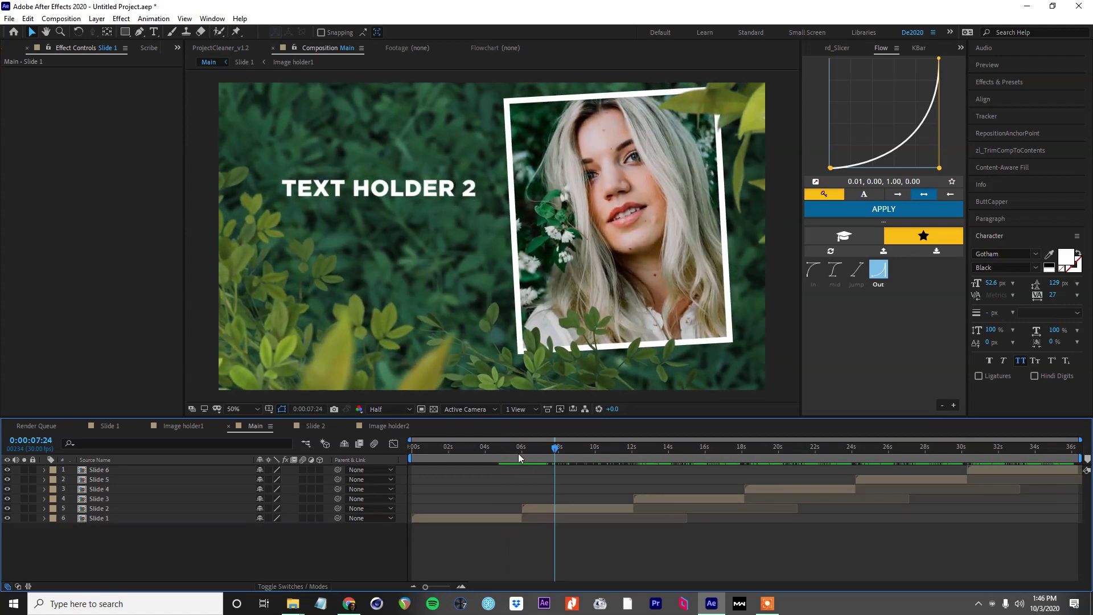
Examine the Slide 1 to Slide 2 transition and Slide 2's text reveal by scrubbing repeatedly between about 5 and 8 seconds
drag(519, 454, 542, 450)
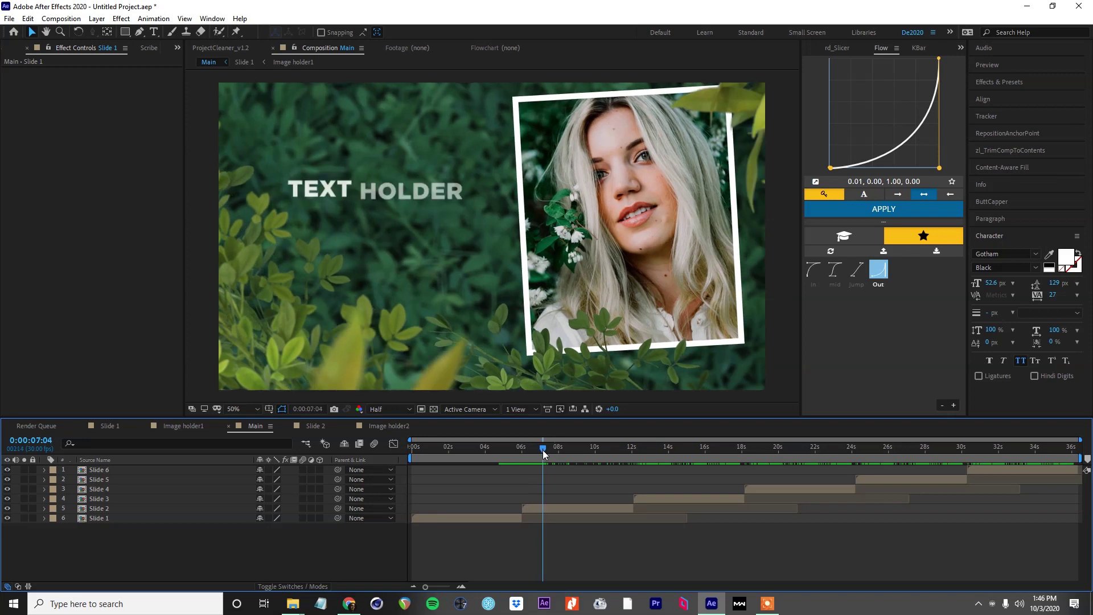
mouse_move(542, 450)
mouse_down()
mouse_move(527, 450)
mouse_move(549, 446)
mouse_up()
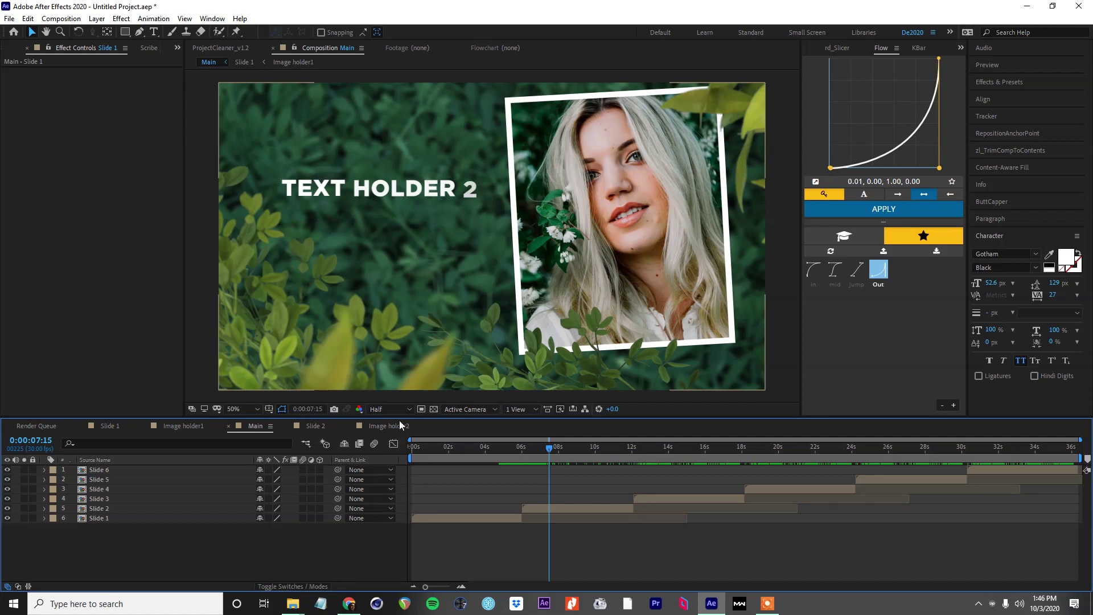
drag(504, 452, 548, 463)
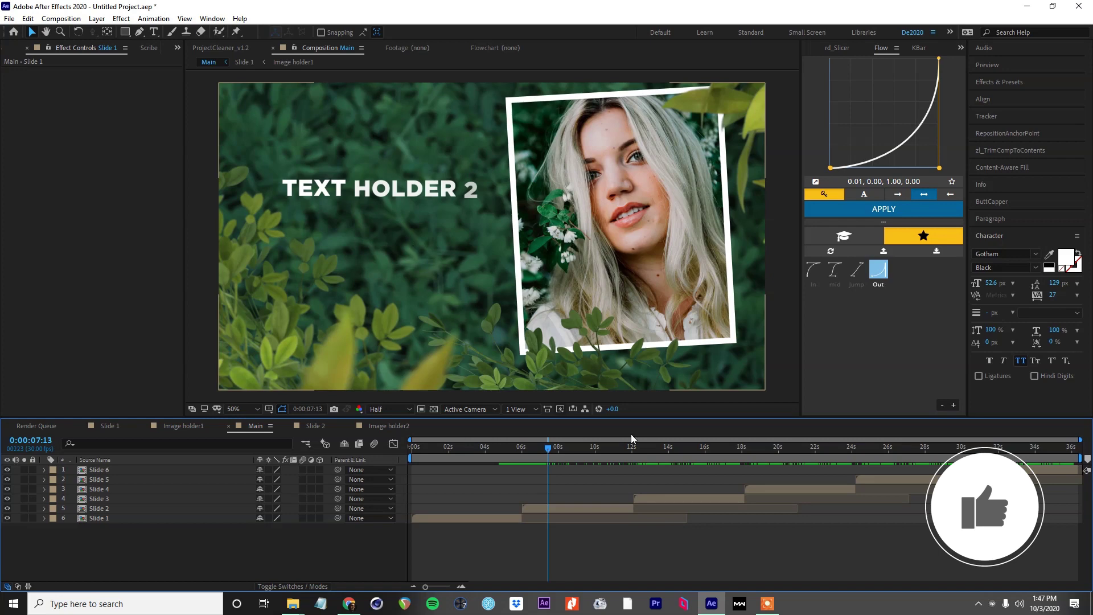
drag(517, 450, 552, 455)
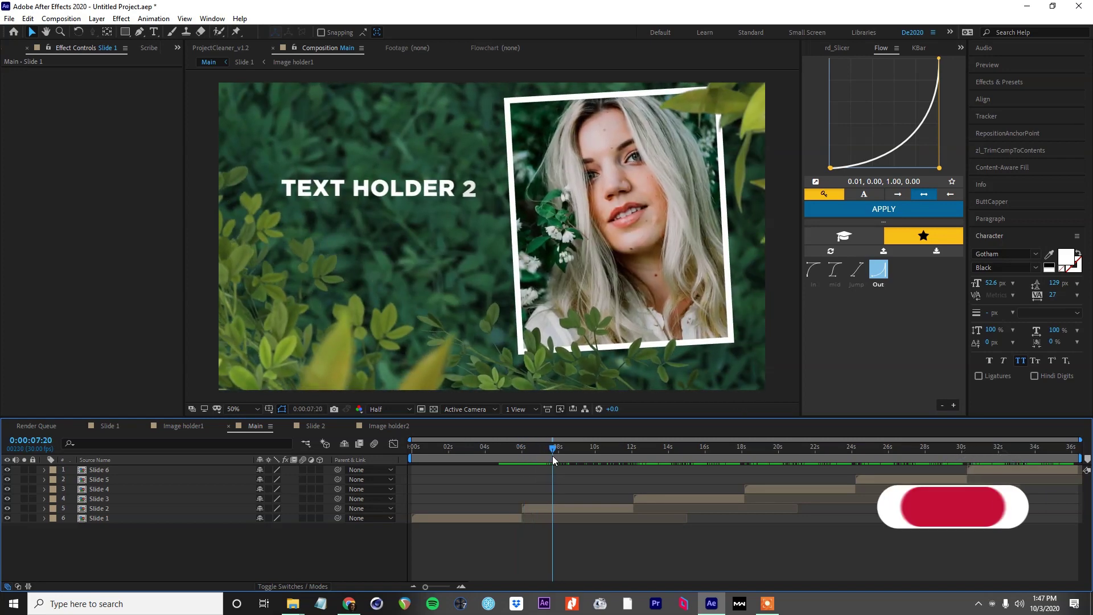
click(503, 451)
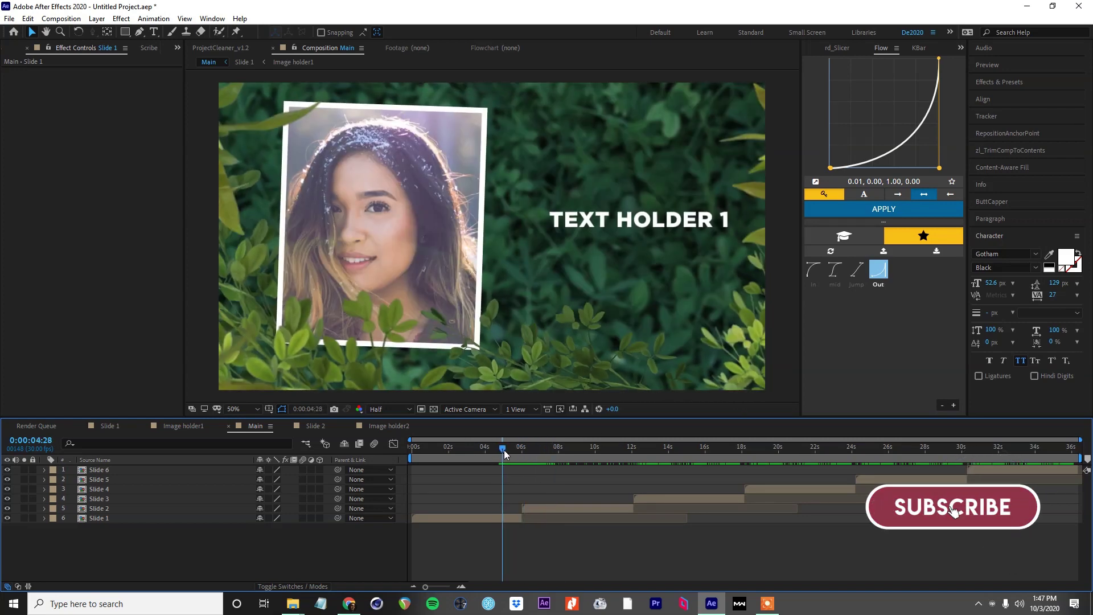
drag(504, 451, 546, 479)
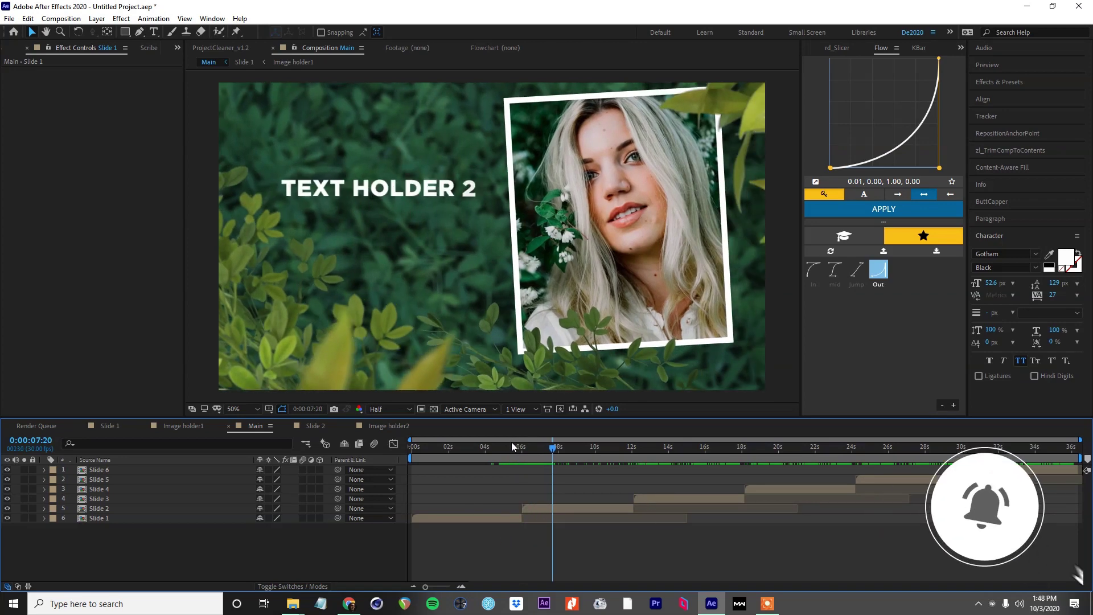
drag(511, 446, 539, 456)
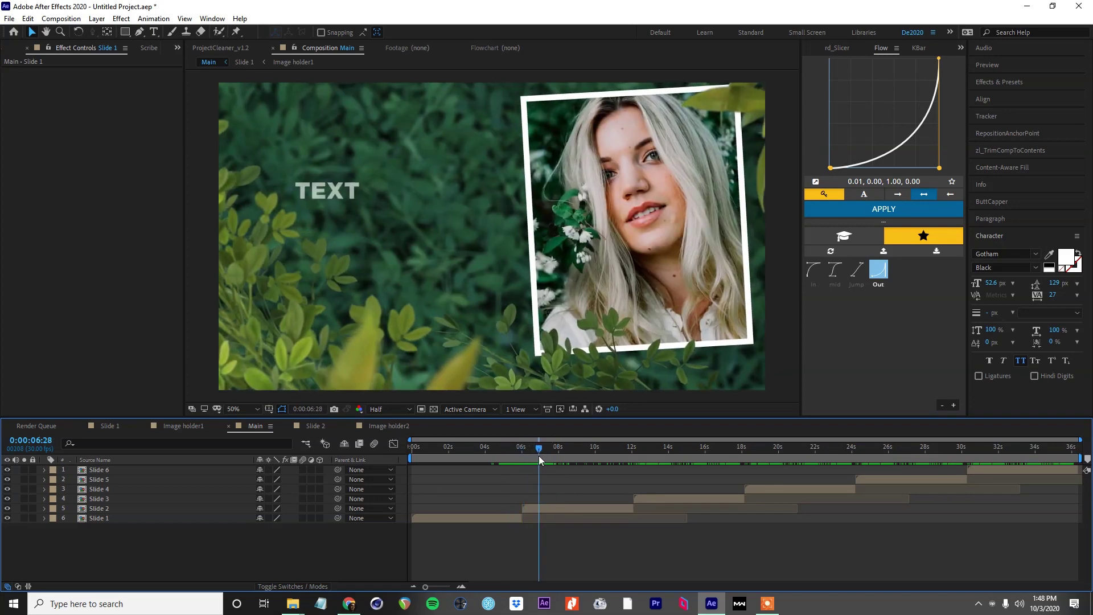
click(555, 459)
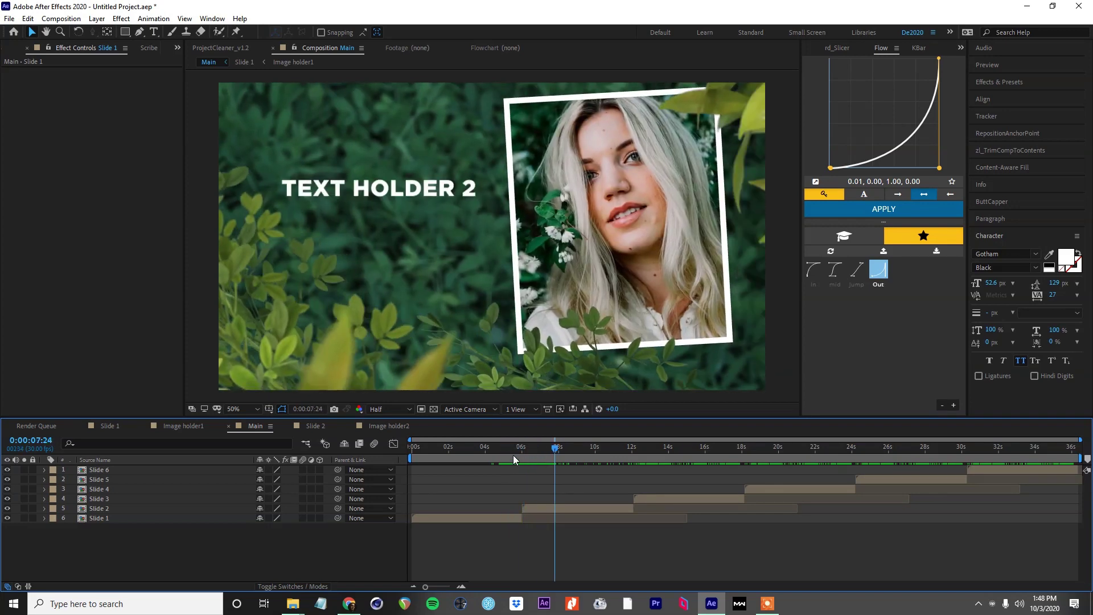
mouse_move(514, 456)
mouse_down()
mouse_move(549, 460)
mouse_move(535, 449)
mouse_up()
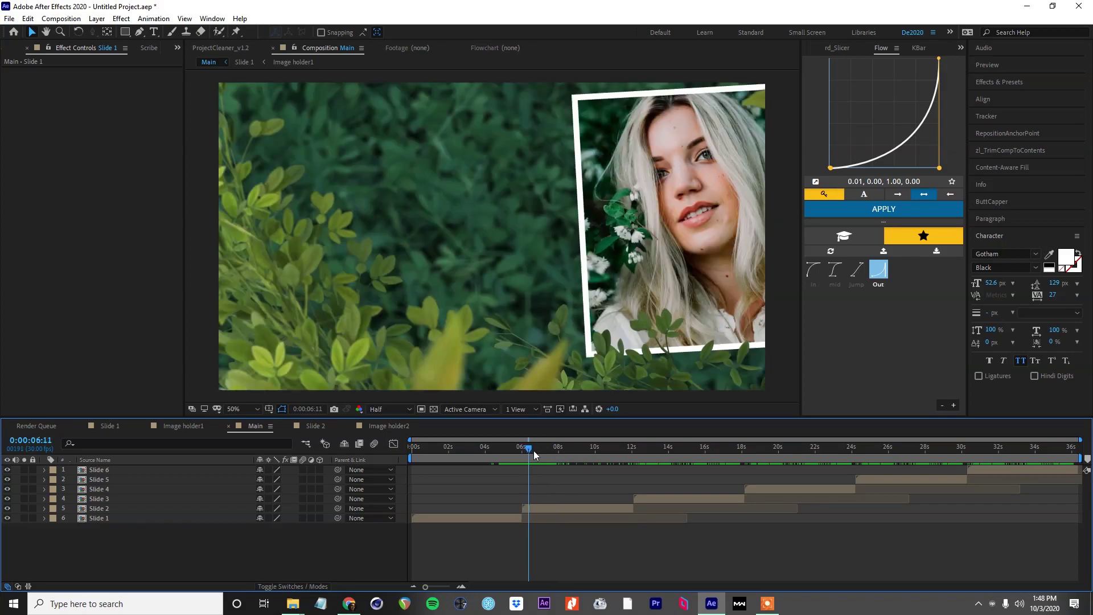
click(542, 455)
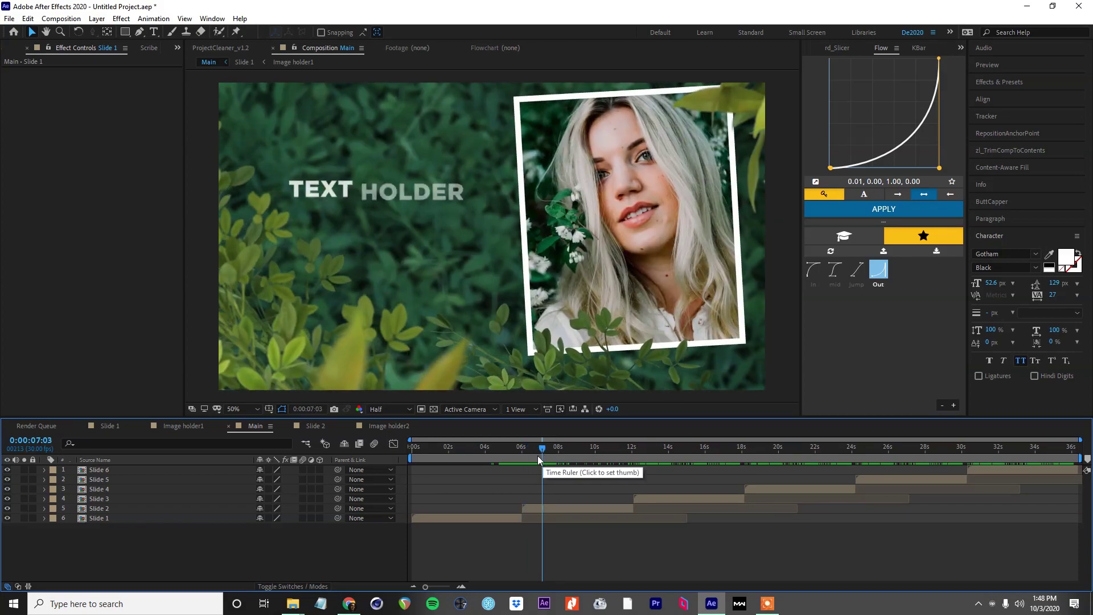